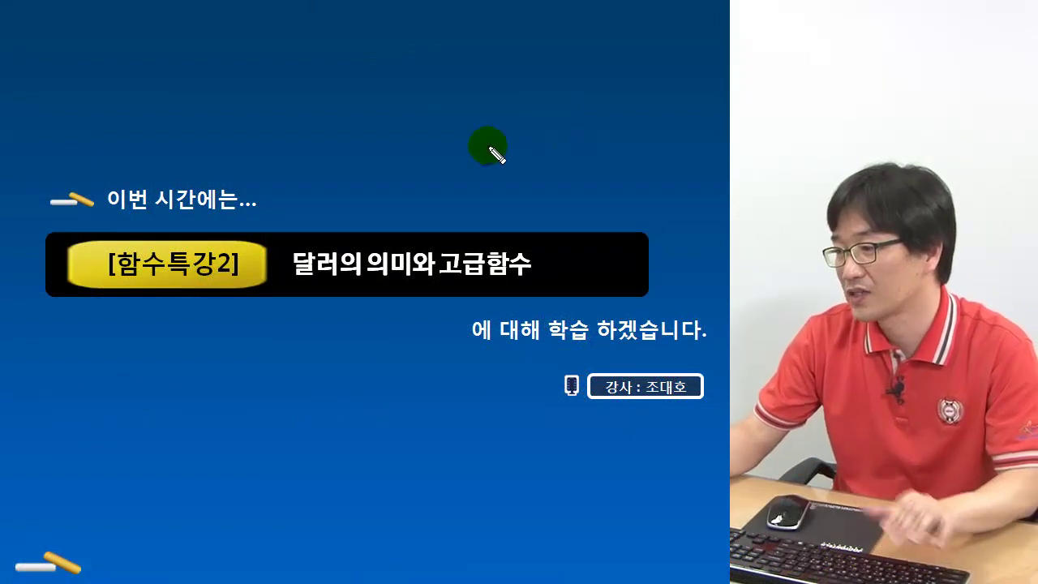
mouse_move(199, 280)
mouse_down()
mouse_move(221, 269)
mouse_move(212, 291)
mouse_up()
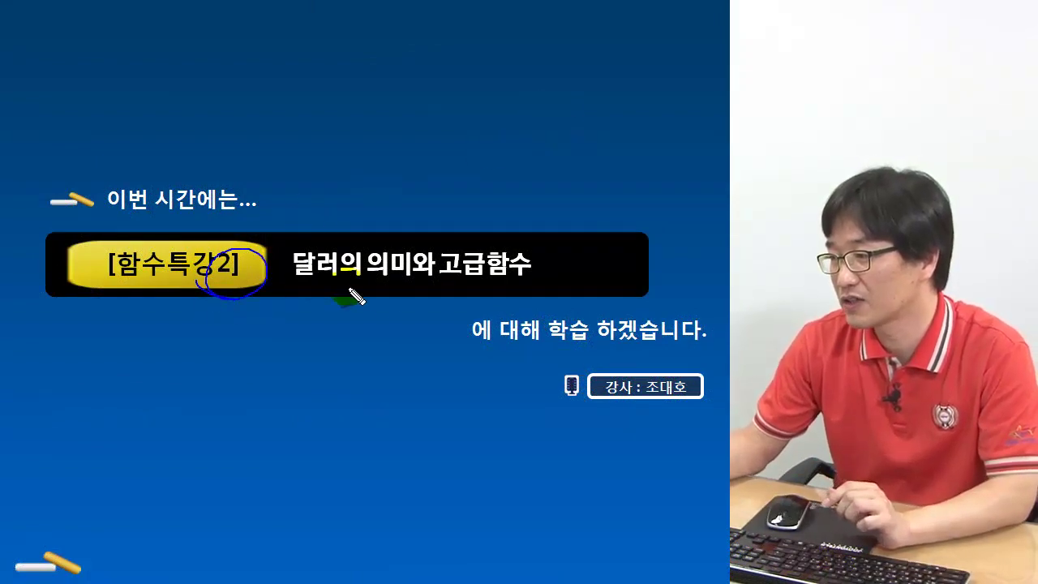
drag(304, 285, 541, 284)
mouse_move(491, 185)
mouse_down()
mouse_move(503, 185)
mouse_move(505, 202)
mouse_move(487, 185)
mouse_move(510, 212)
mouse_move(557, 224)
mouse_move(459, 224)
mouse_up()
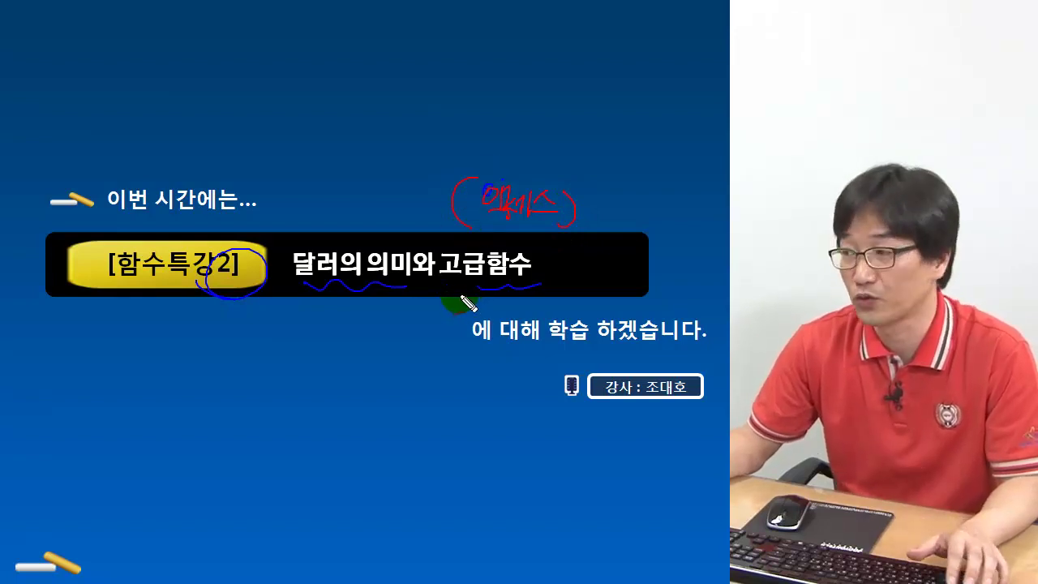
key(e)
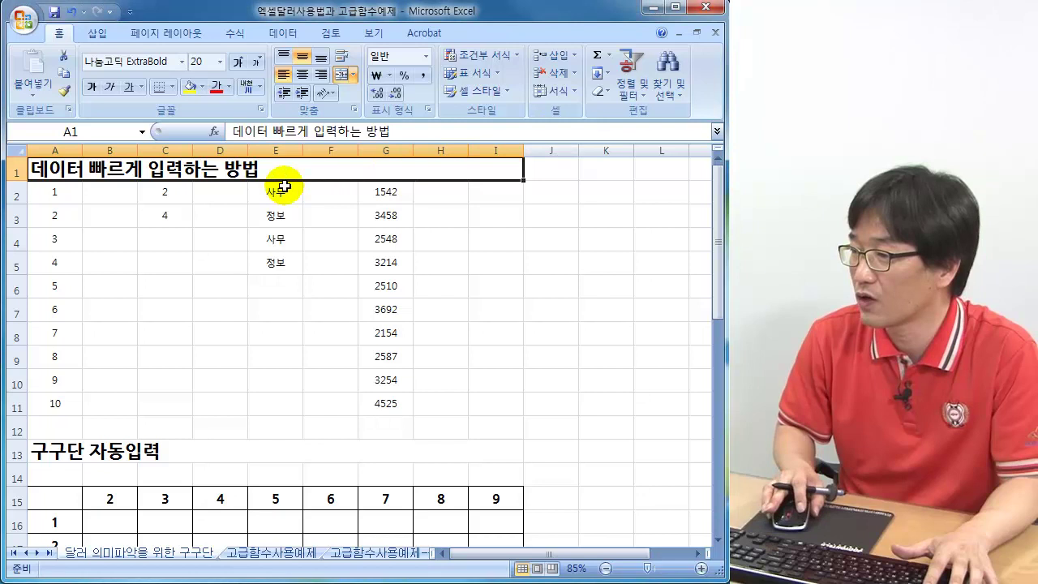
Examine the sample data under the 데이터 빠르게 입력하는 방법 heading, following the number sequence in A2:A11
click(152, 236)
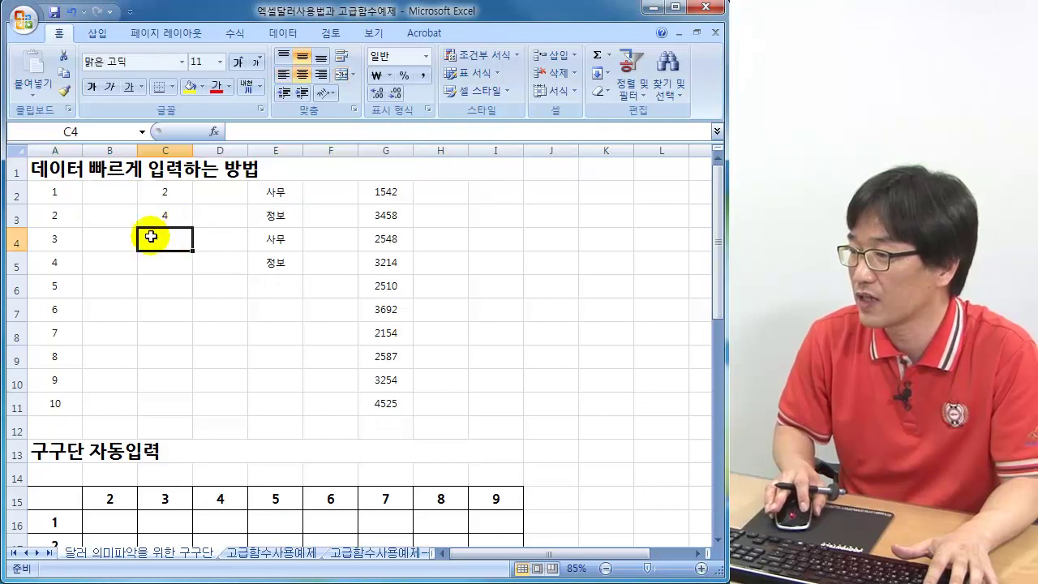
click(50, 174)
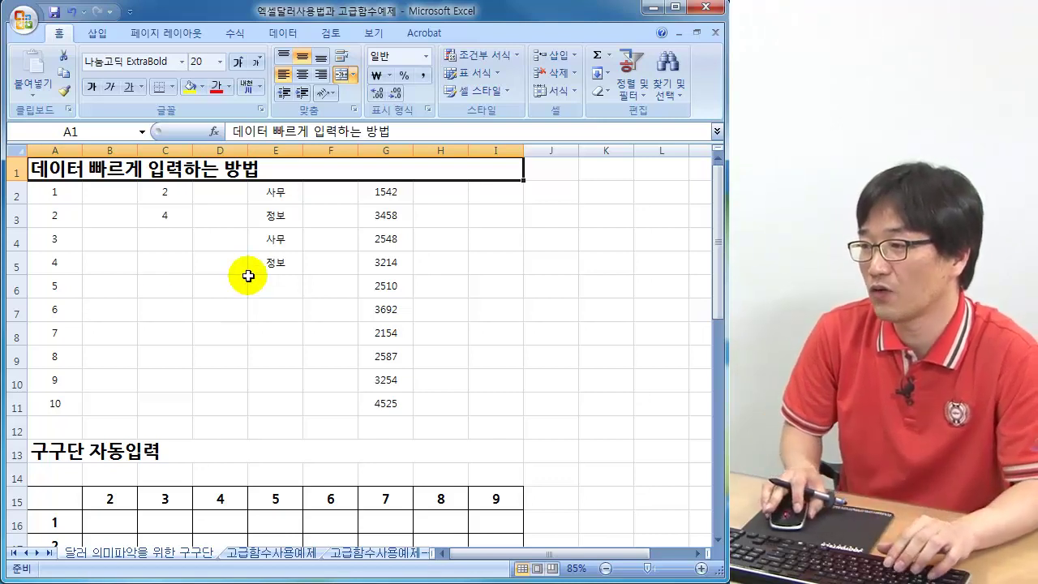
click(93, 194)
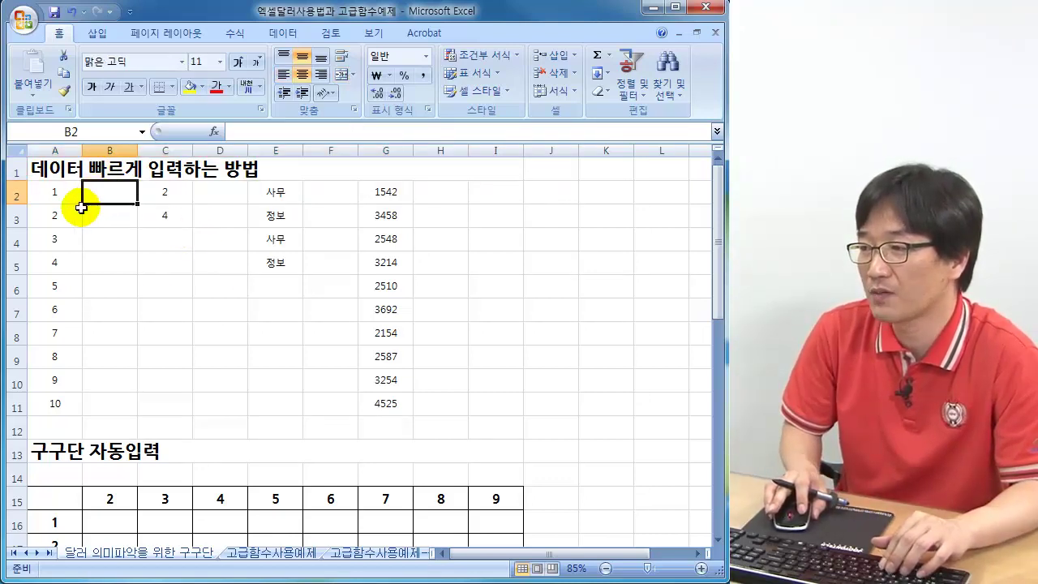
click(56, 197)
click(102, 192)
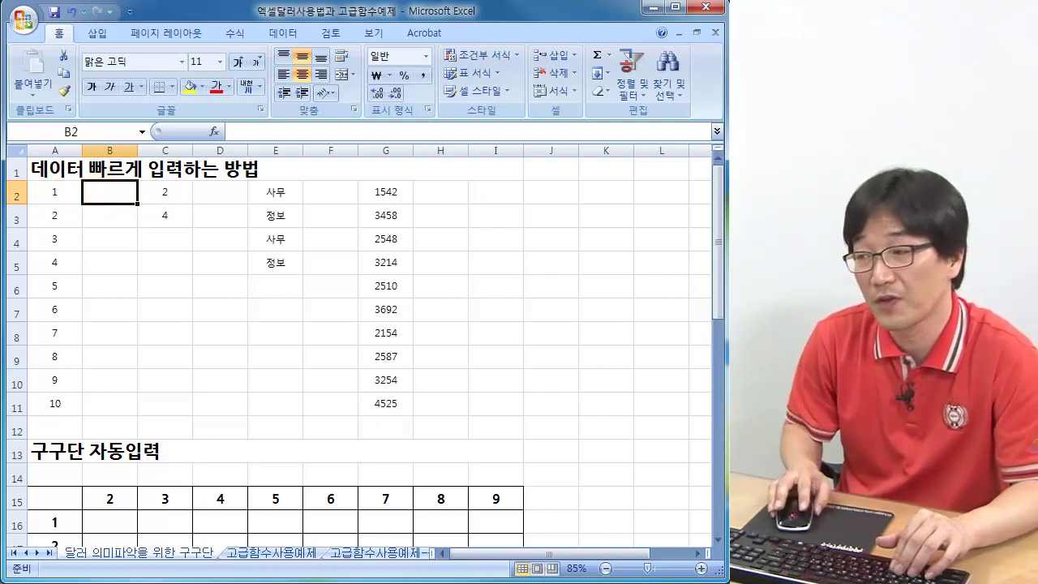
click(58, 196)
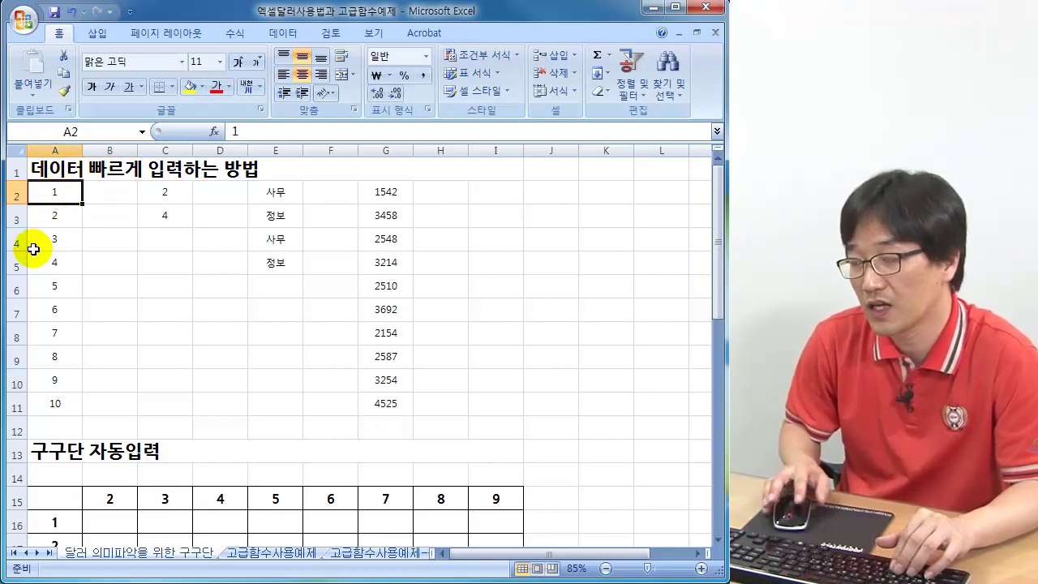
key(Down)
key(Down)
key(Down)
key(Down)
key(Down)
key(Down)
key(Down)
key(Down)
key(Down)
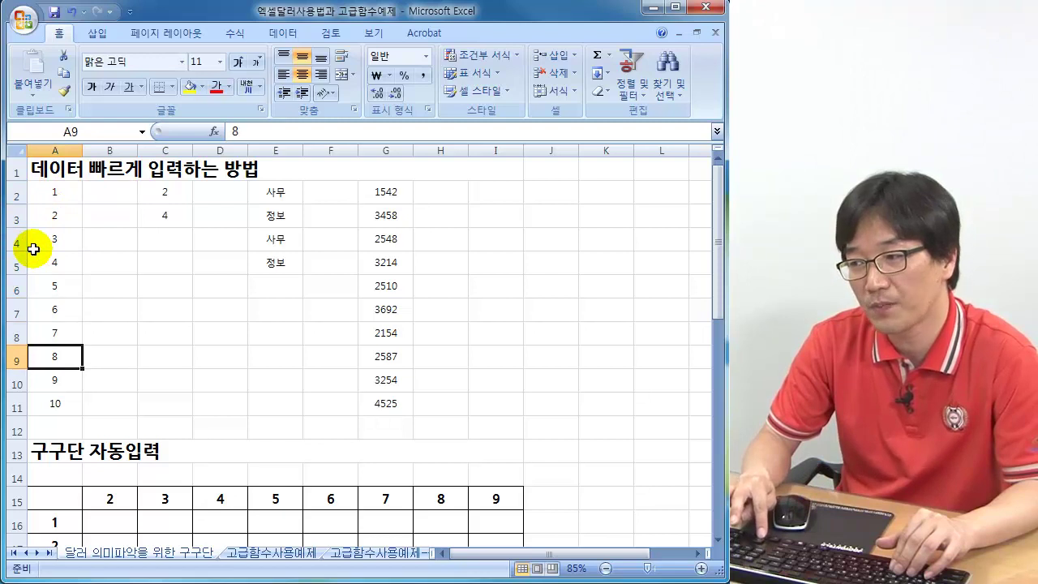
key(Right)
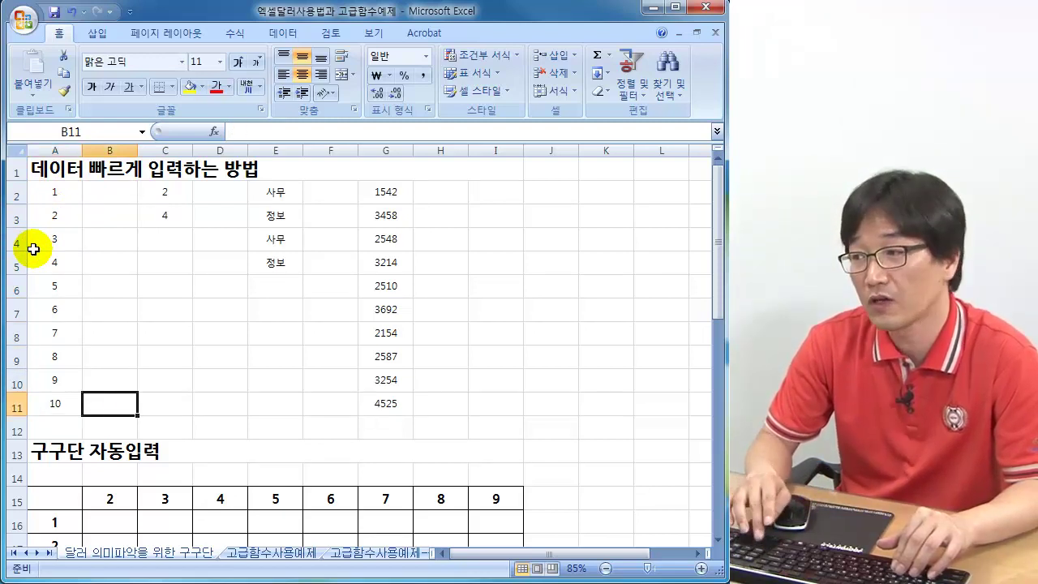
Enter the numbers 1, 2, 3 and 4 one by one in cells B2 to B5
key(Up)
key(Up)
key(Up)
key(Up)
key(Up)
key(Up)
key(Up)
key(Down)
key(Up)
key(Up)
key(Up)
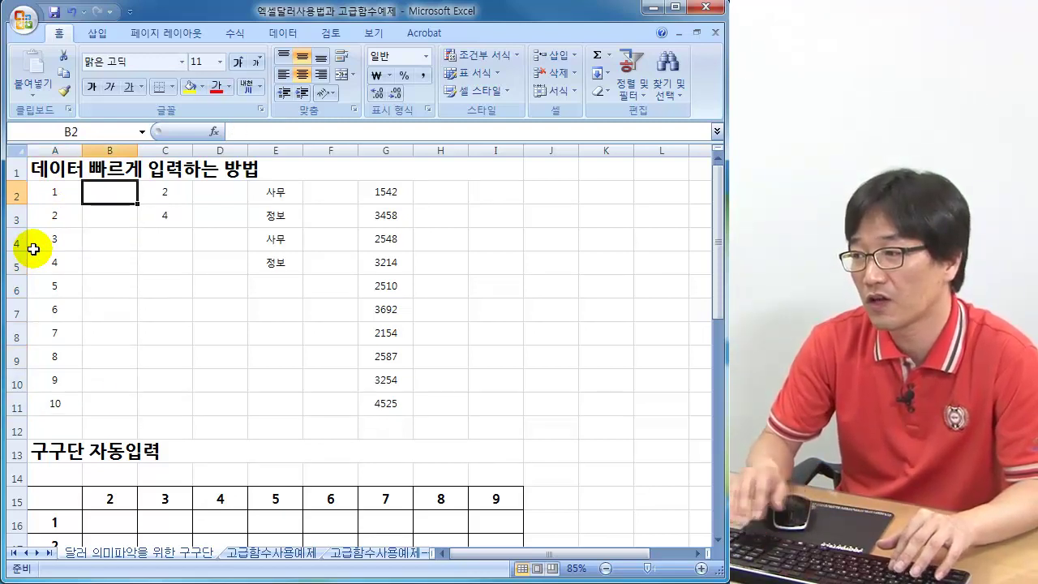
text(1)
key(Return)
text(2)
key(Return)
text(3)
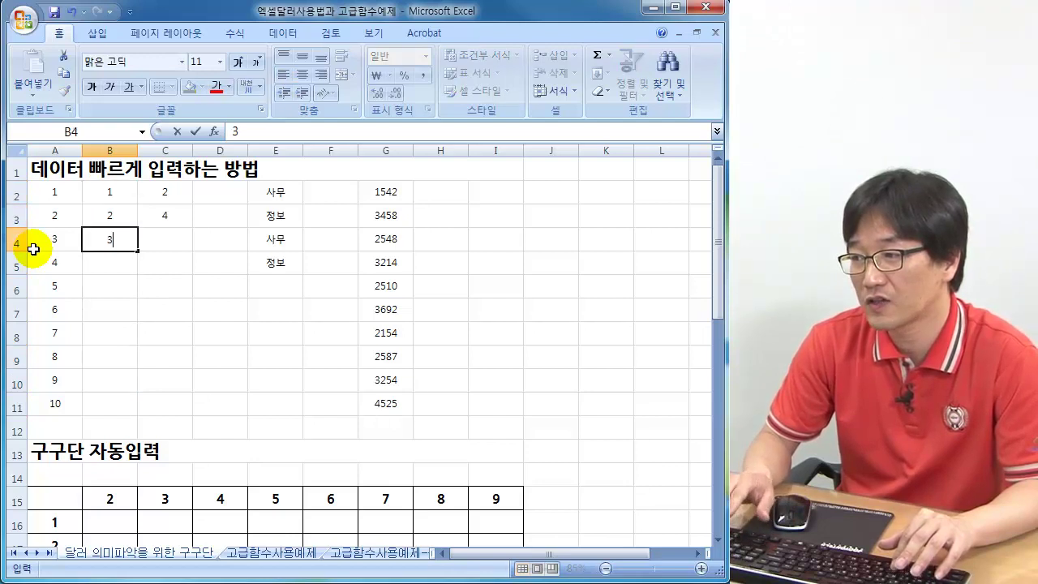
key(Return)
text(4)
key(Return)
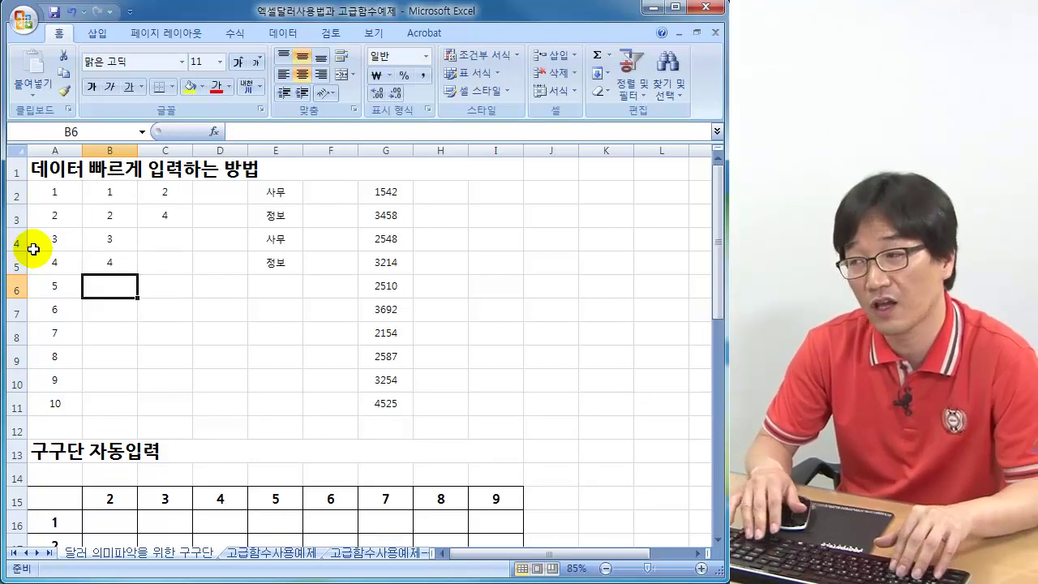
Clear the manually entered numbers from B2:B5 and return to cell B2
key(Up)
key(Up)
key(Up)
key(Up)
key(shift+Down)
key(shift+Down)
key(shift+Down)
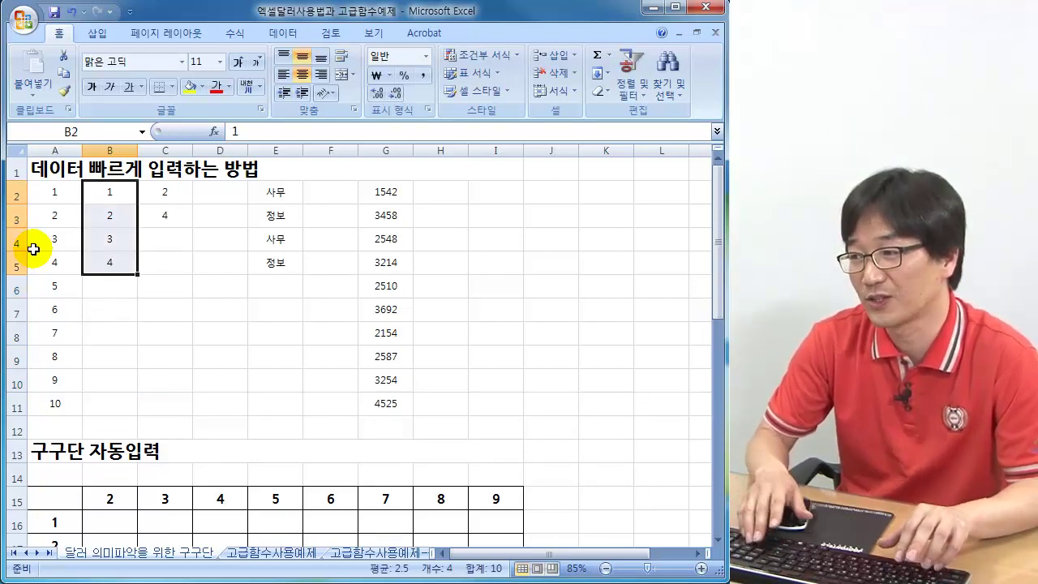
key(Delete)
key(Down)
key(Up)
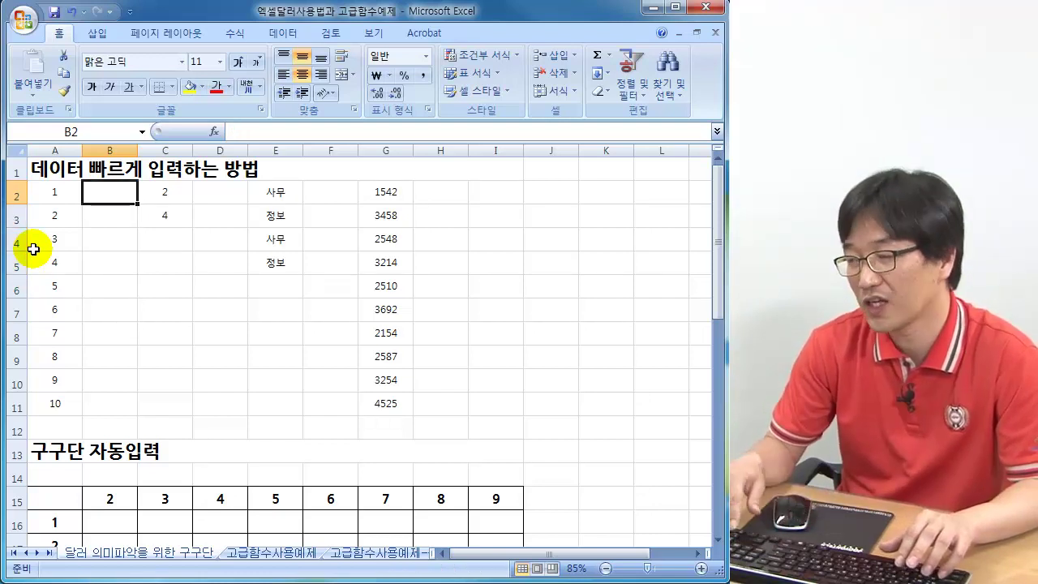
Enter 1 in cell B2 and fill it down as a copy through B11
text(1)
key(Return)
click(113, 194)
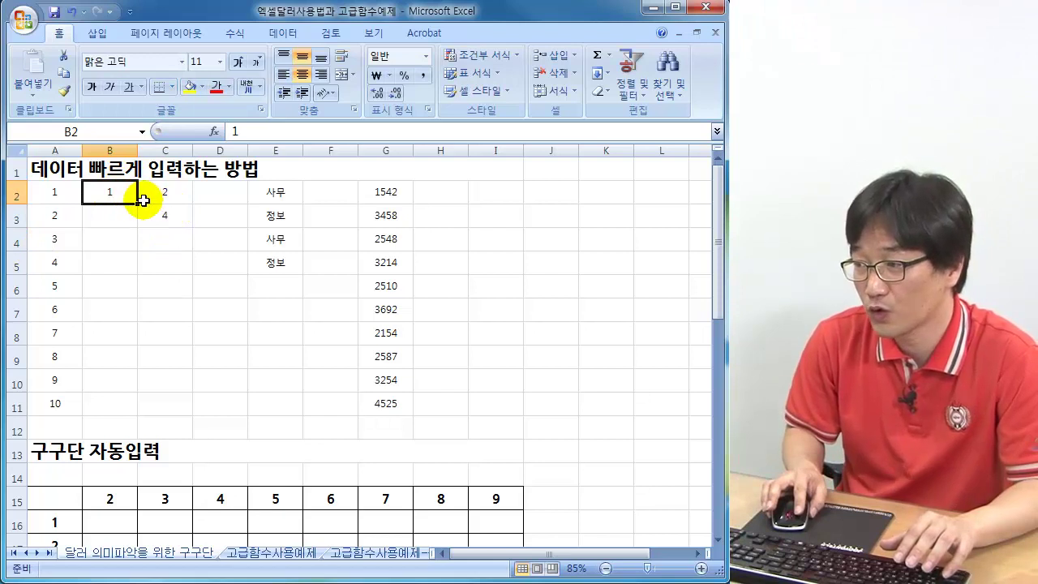
drag(140, 204, 122, 408)
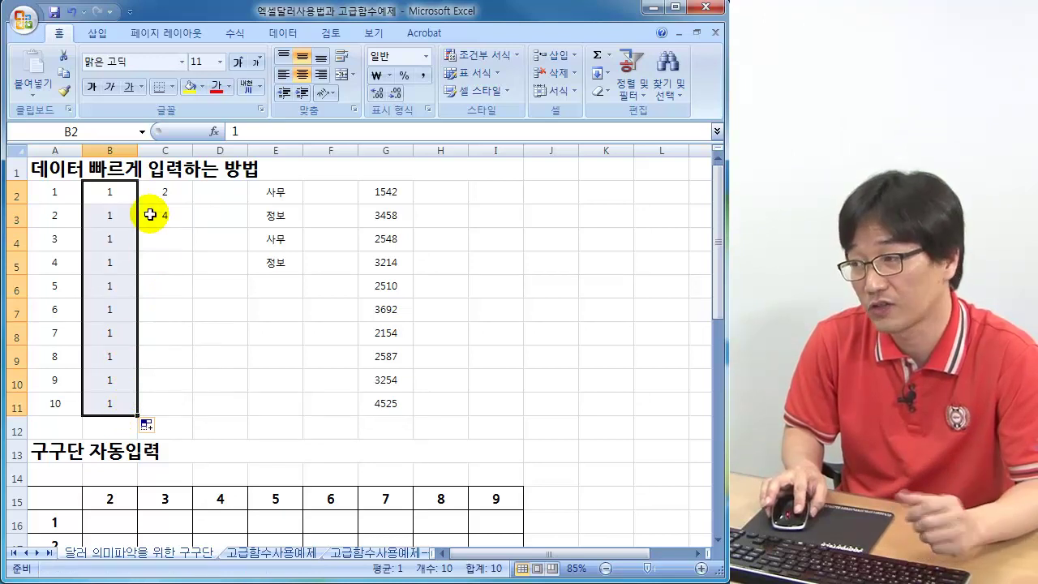
Refill B2 down to B11 as an incrementing series from 1 to 10
click(121, 195)
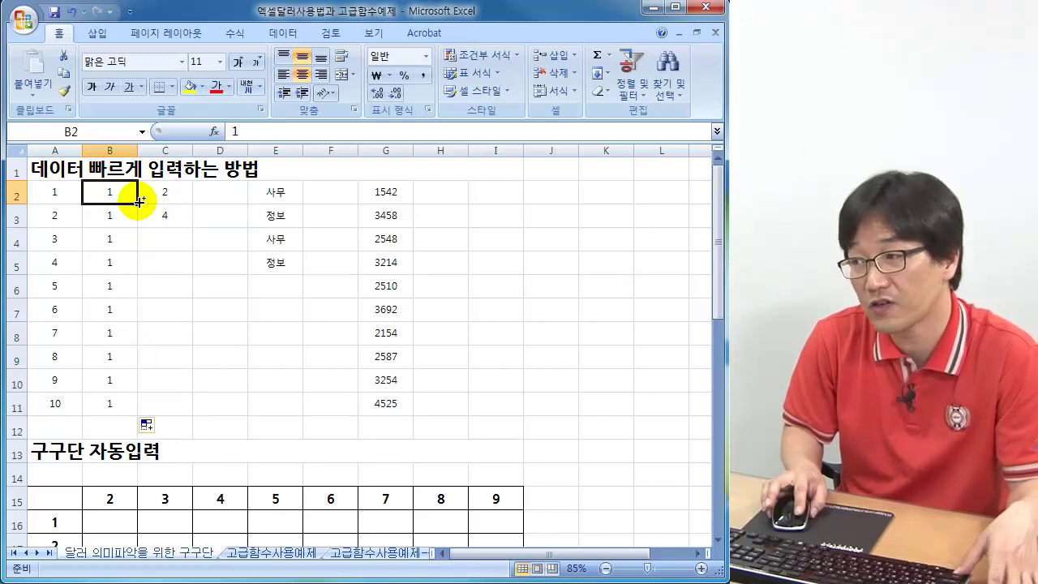
drag(138, 201, 95, 401)
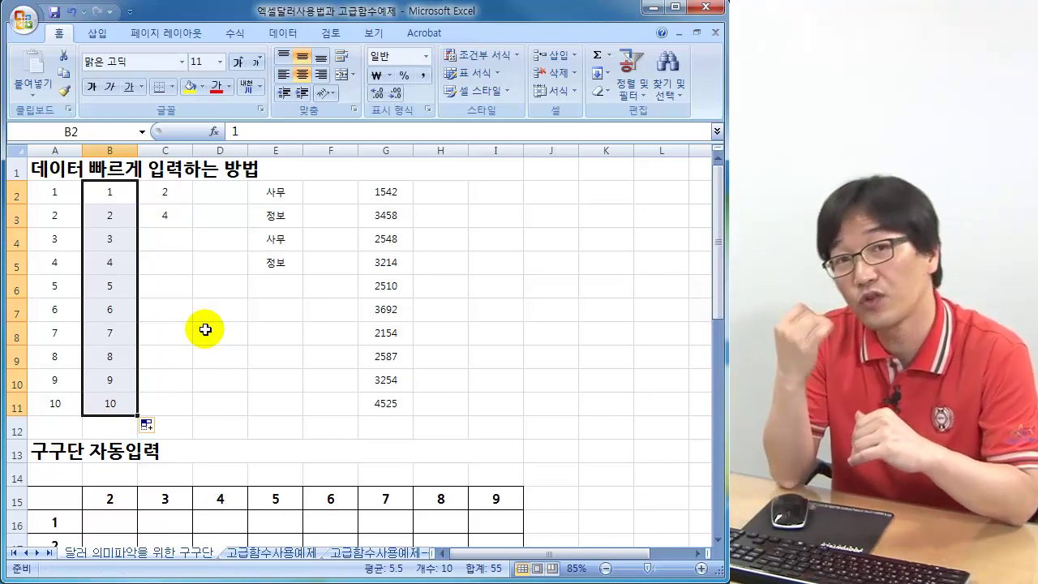
Extend the pattern of 2 and 4 in C2:C3 down to C11 as an even-number series ending at 20
click(174, 189)
click(167, 215)
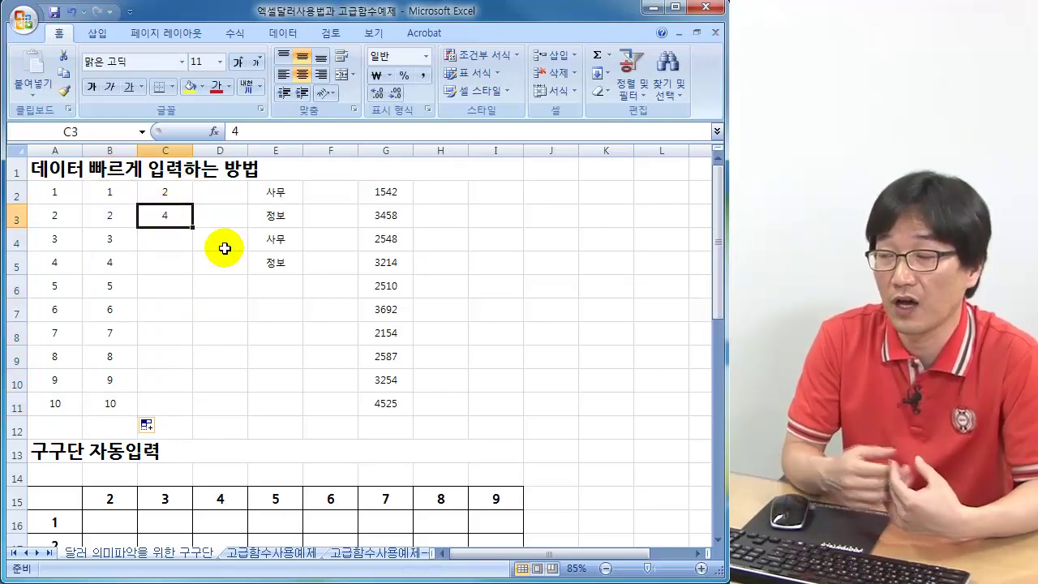
drag(170, 192, 170, 215)
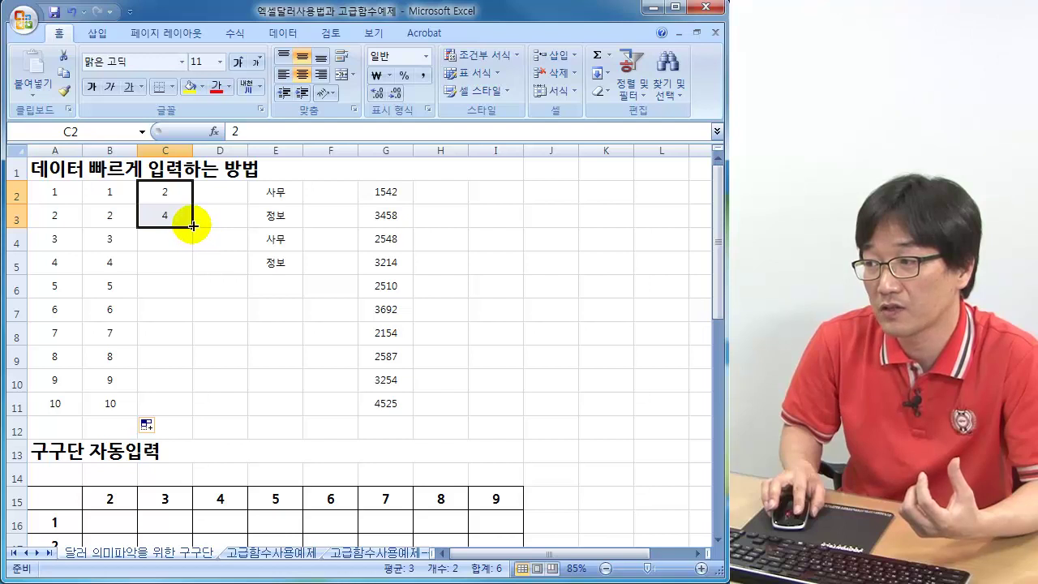
drag(193, 225, 159, 410)
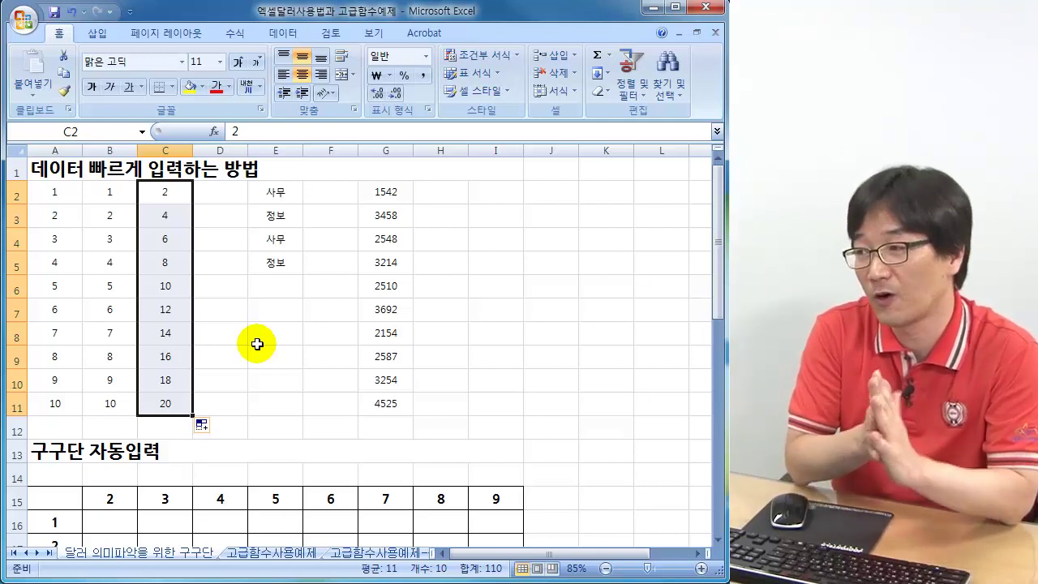
Enter 사무, 정보, 사무 and 정보 in cells F2 to F5, accepting the autocomplete suggestions for the repeated words
click(336, 195)
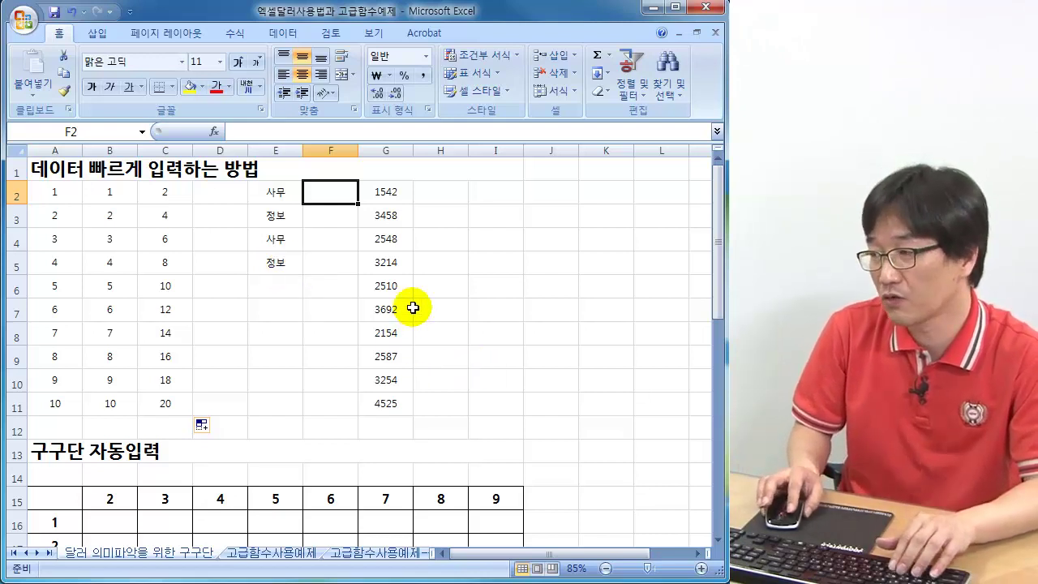
text(사)
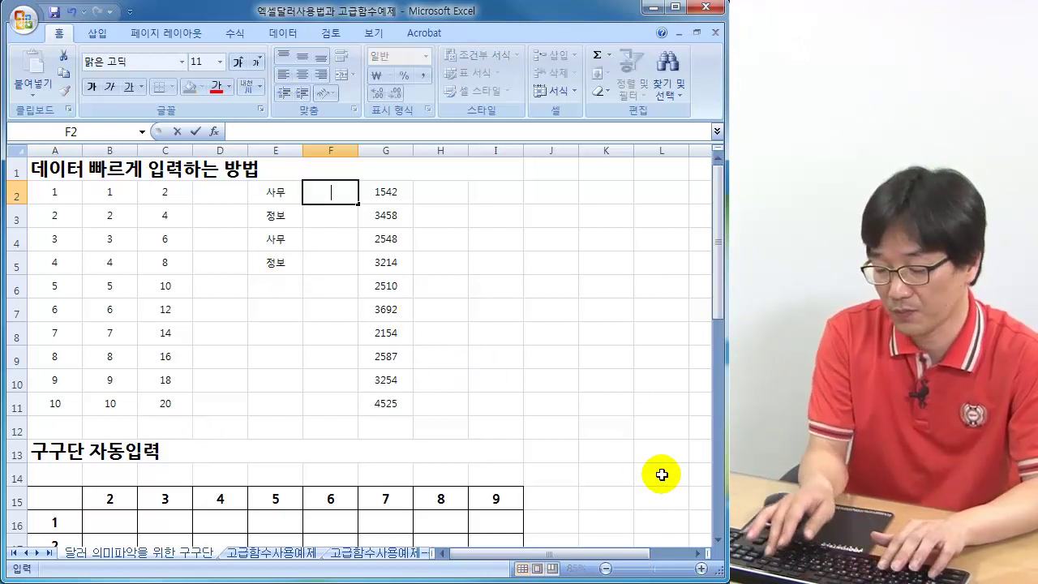
text(무)
key(Return)
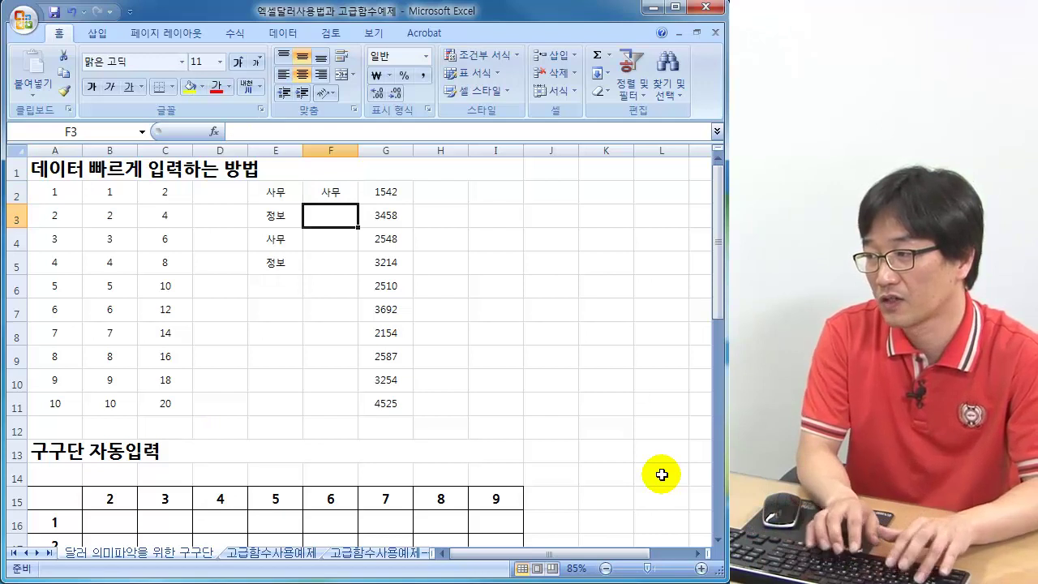
text(정ㅂ)
key(Return)
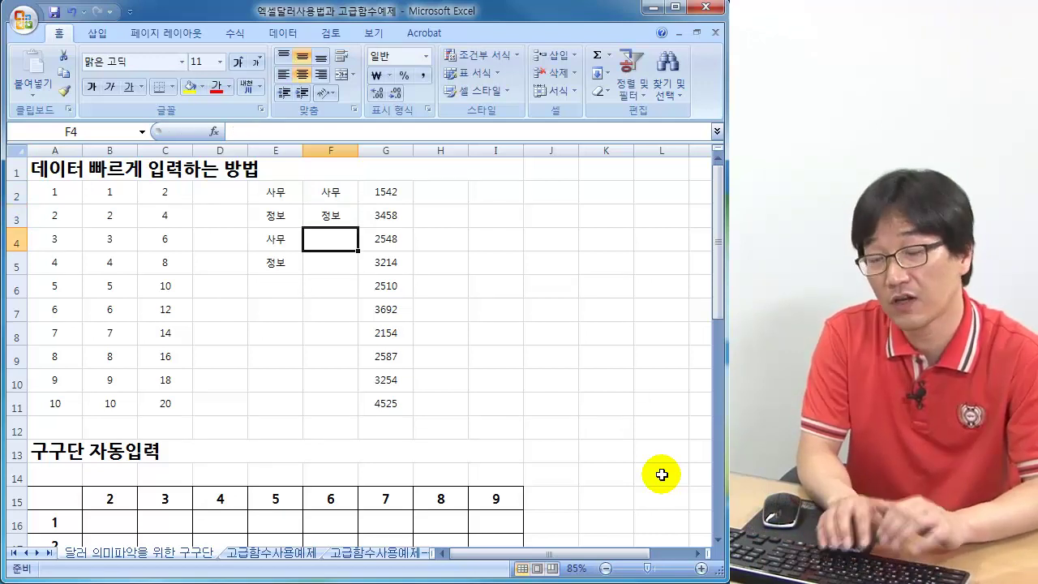
text(사무)
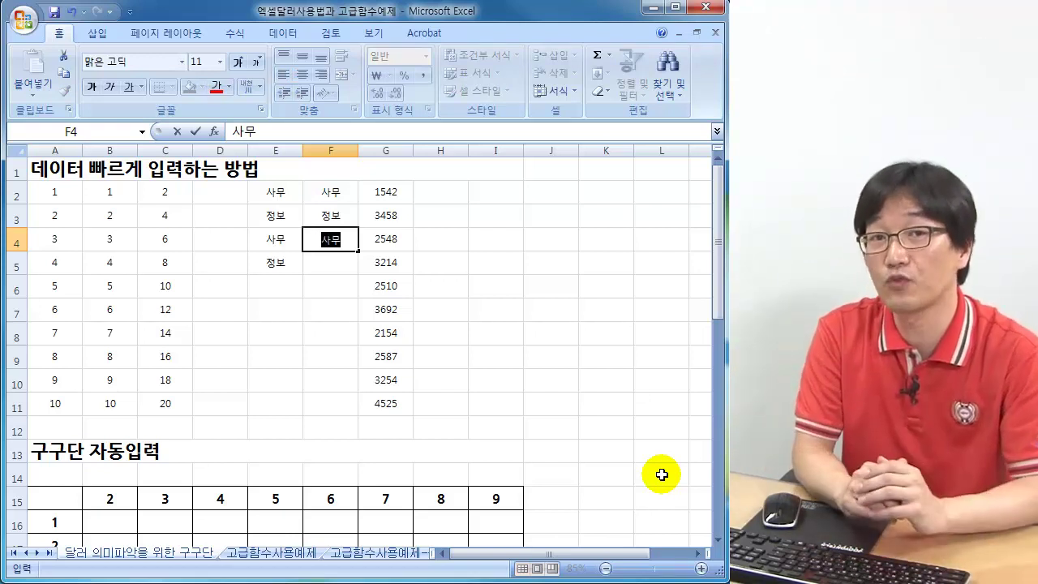
key(Return)
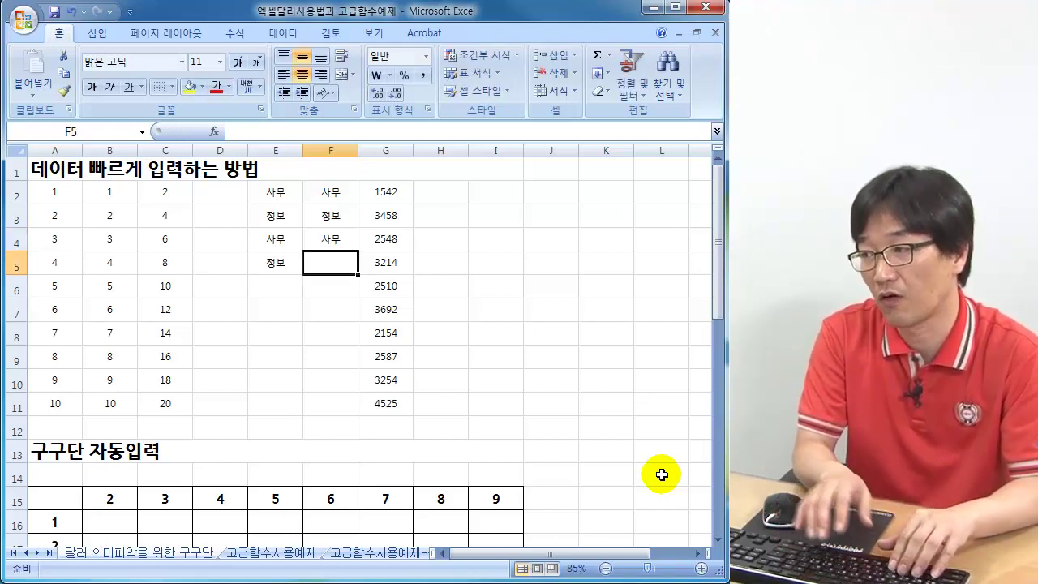
text(정보)
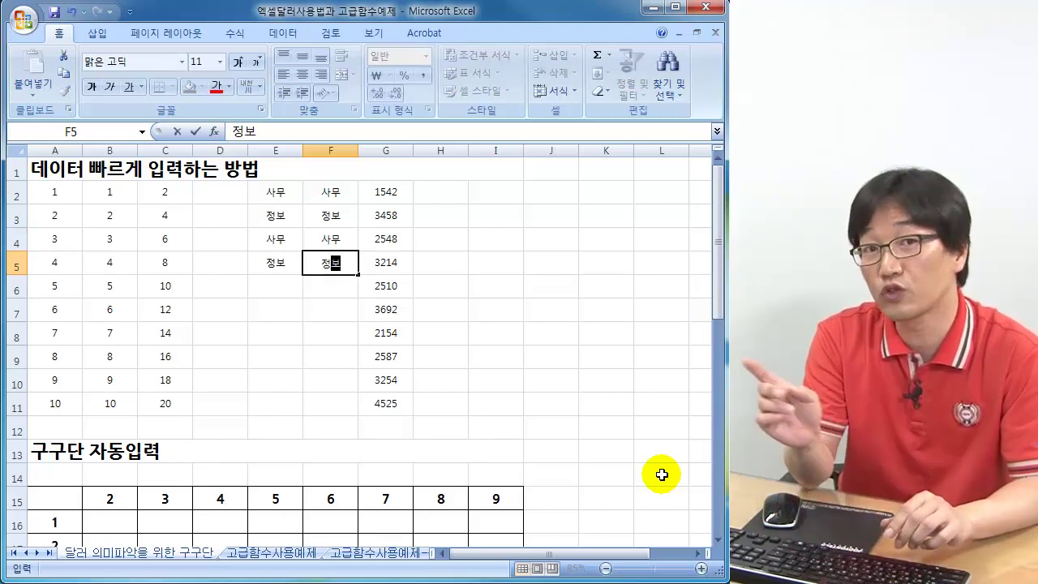
key(Return)
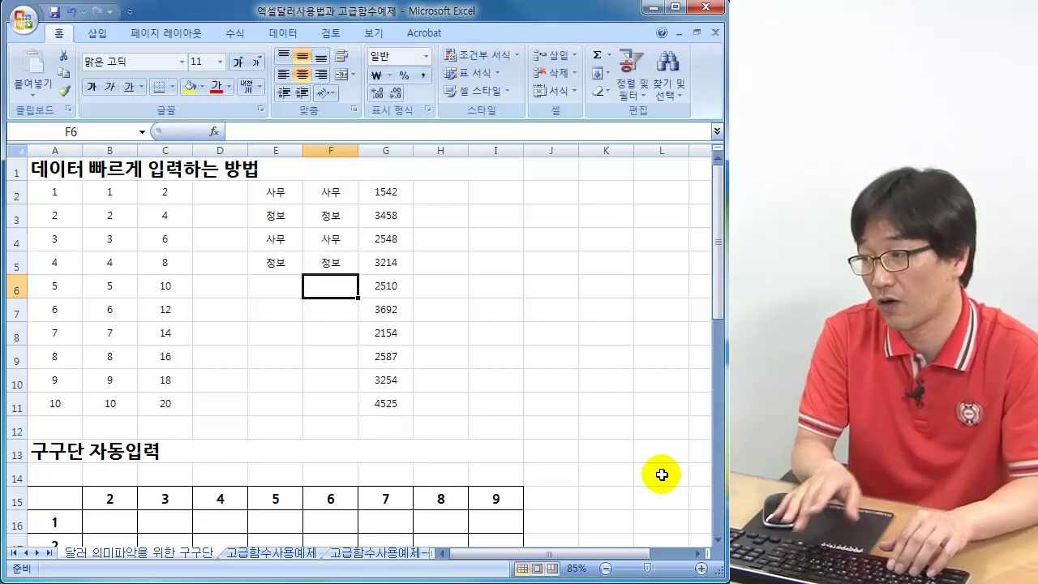
Enter 사무, 정보, 정보, 사무, 사무 and 사무 in cells F6 to F11 with the help of autocomplete
text(사무)
key(Return)
text(정보)
key(Return)
text(정)
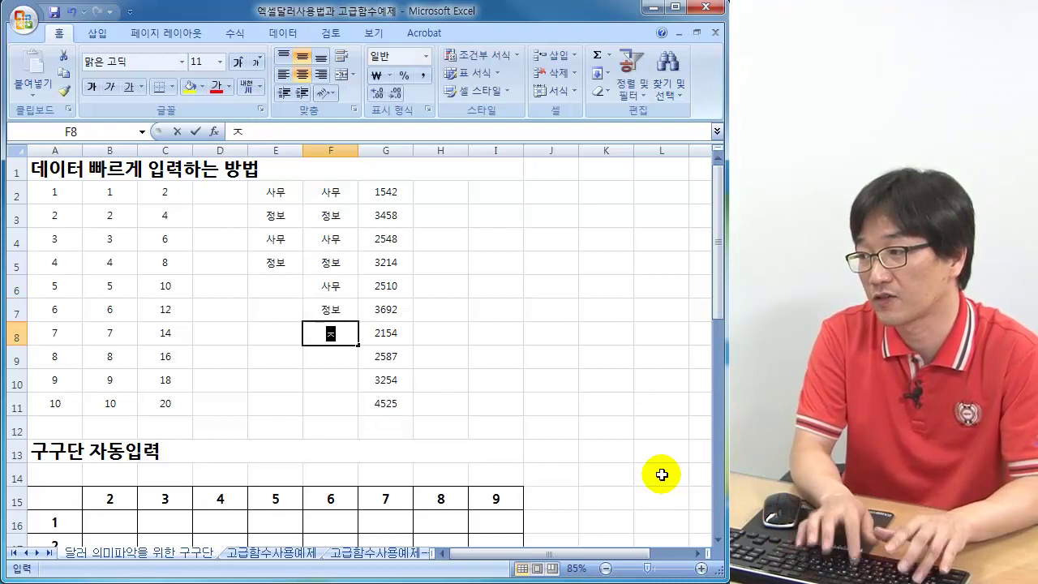
key(Return)
text(사)
key(Return)
text(사)
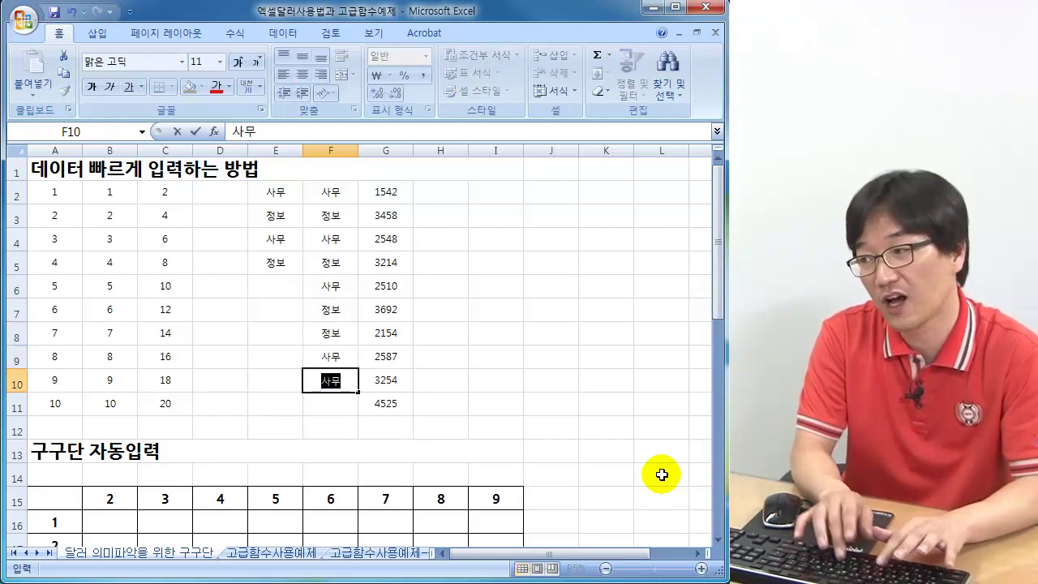
key(Return)
text(사무)
key(Return)
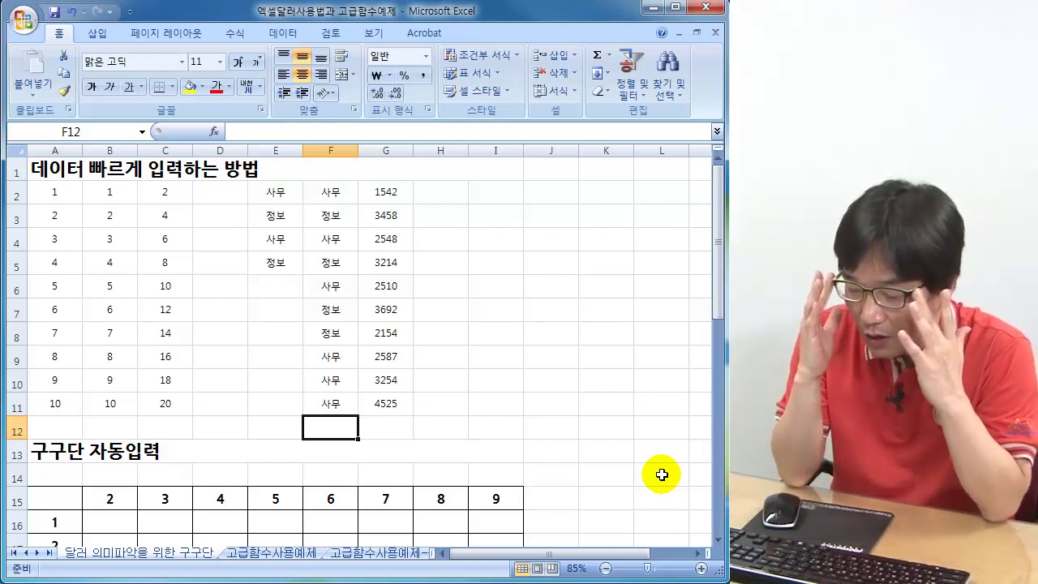
Select cell H2, next to the first number in column G
key(Right)
key(Up)
key(Up)
key(Up)
key(Up)
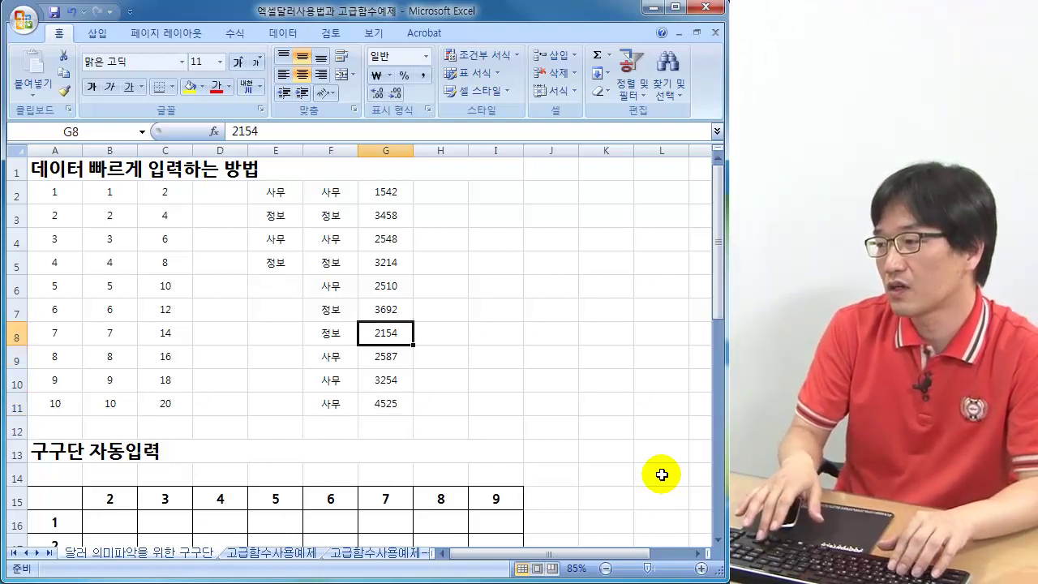
key(Up)
key(Up)
key(Up)
key(Up)
key(Up)
key(Up)
key(Right)
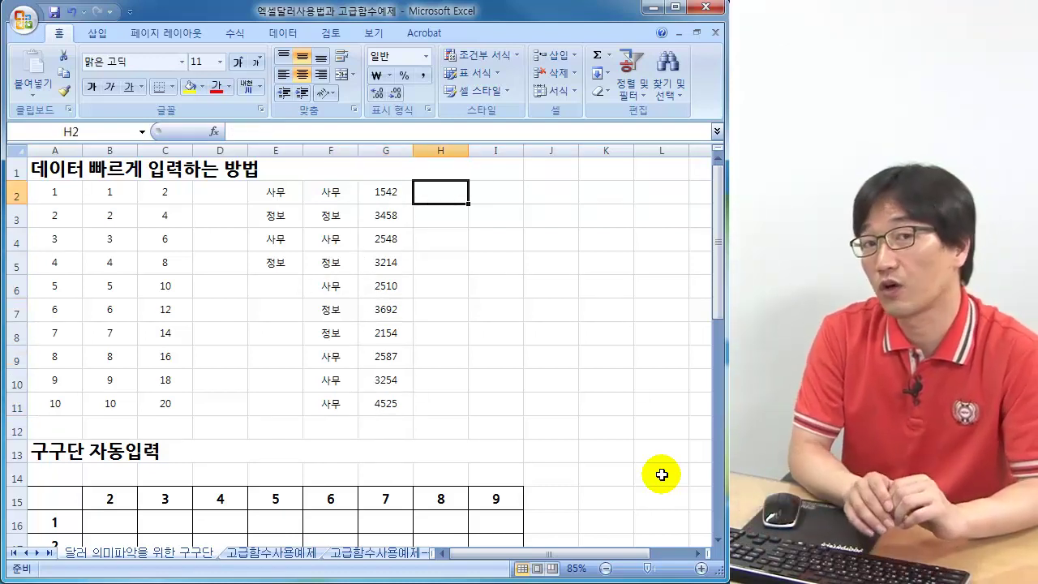
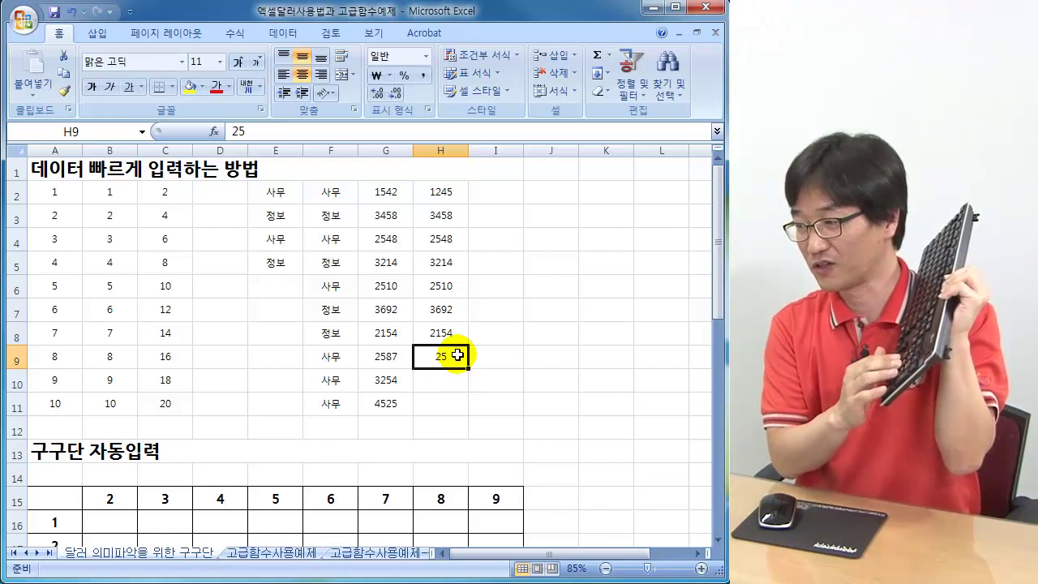
Complete column H by entering 2587, 3254 and 4525 in cells H9 to H11
key(Return)
text(32)
key(Return)
text(4525)
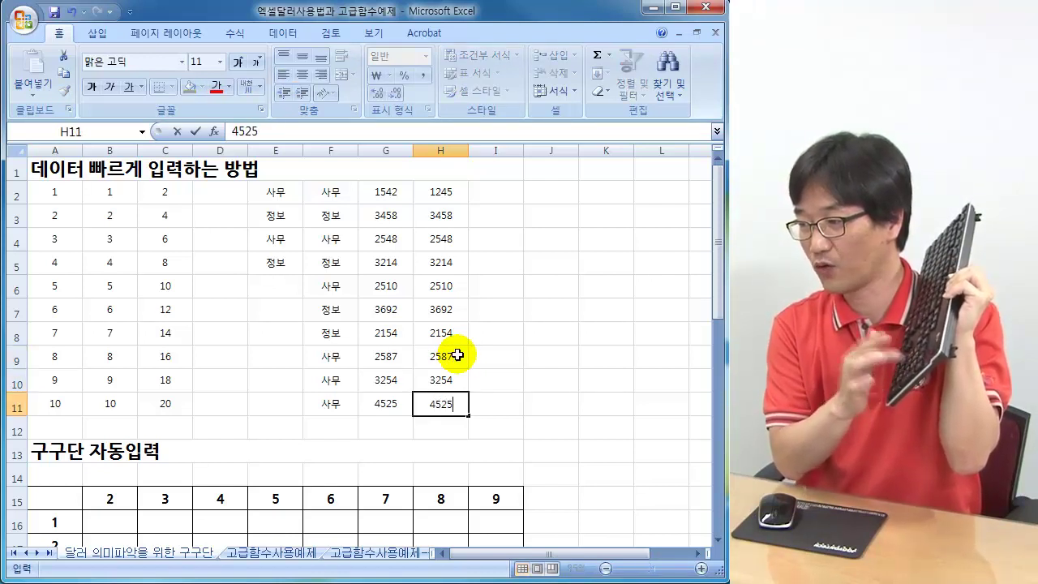
key(Return)
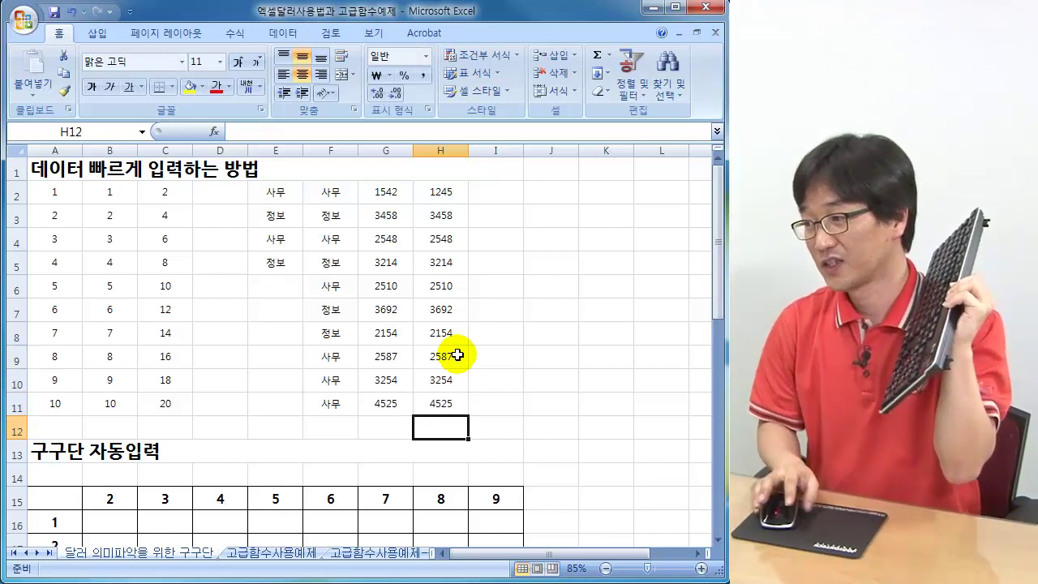
Enter 1245, 3485, 2548 and 3214 in cells I2 to I5
click(505, 191)
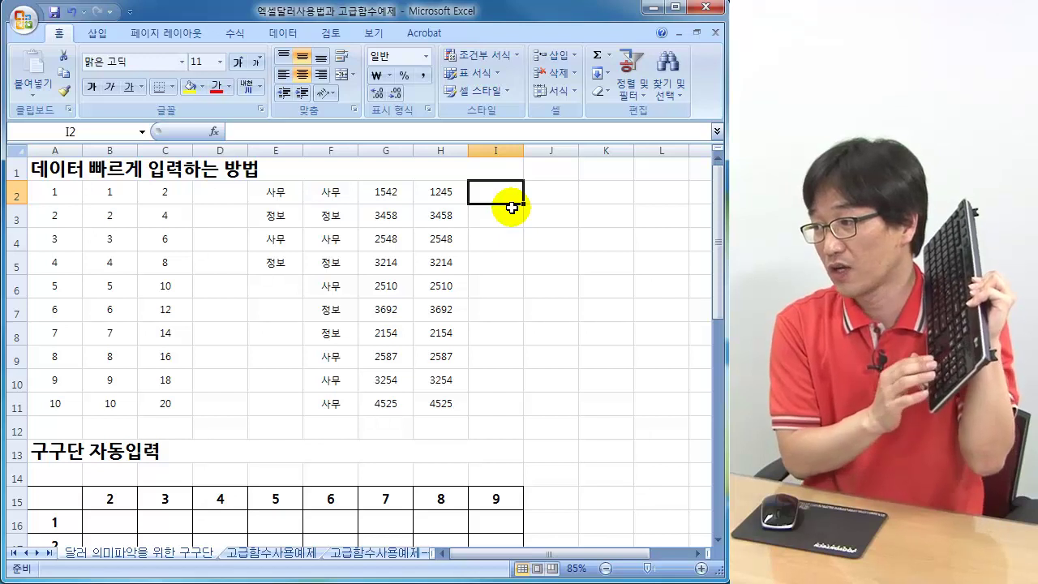
text(1245)
key(Return)
text(3485)
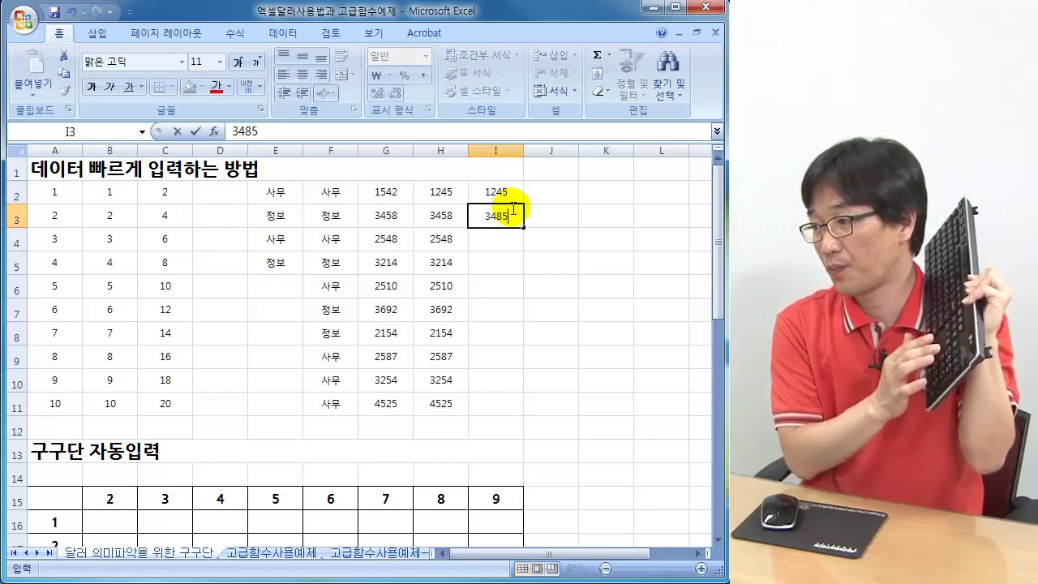
key(Return)
text(2548)
key(Return)
text(3214)
key(Return)
Enter 2510, 3692, 2154, 2587, 3254 and 4525 in cells I6 to I11
text(2510)
key(Return)
text(36)
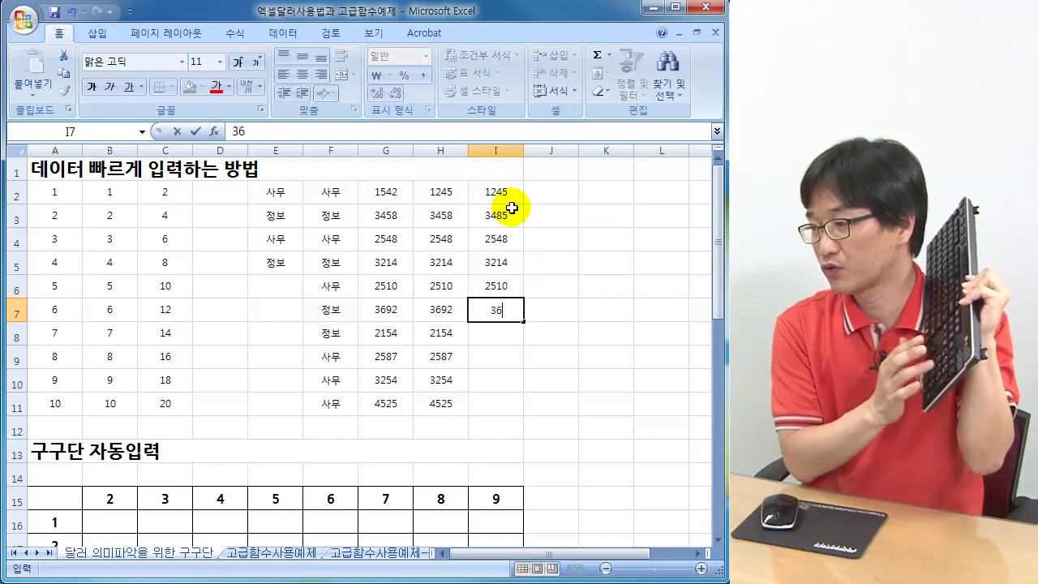
text(92)
key(Return)
text(2154)
key(Return)
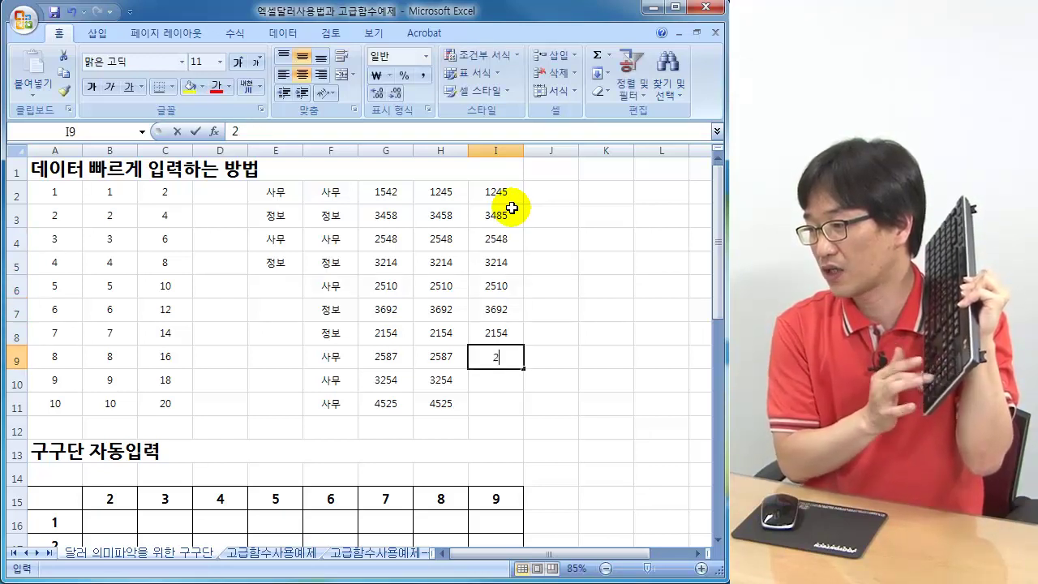
text(2587)
key(Return)
text(3254)
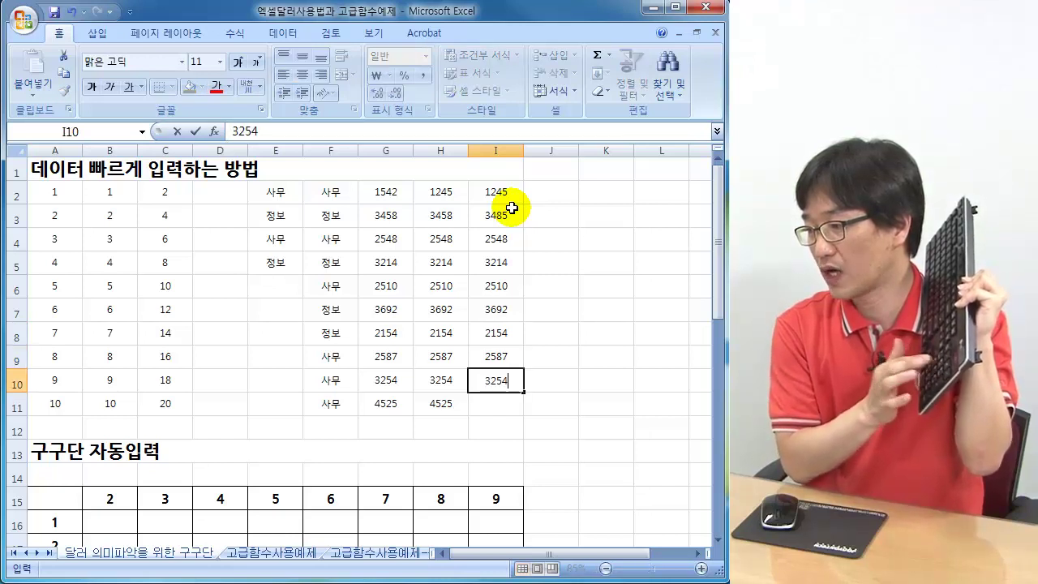
key(Return)
text(4525)
key(Return)
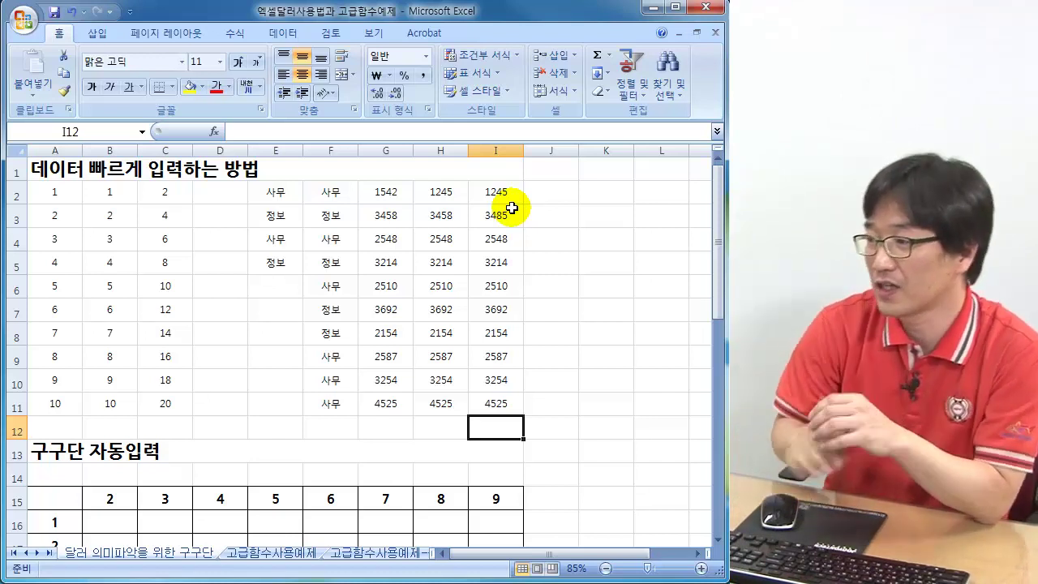
Enter the formula =B15*A17 in cell B16 of the 구구단 multiplication table
click(272, 349)
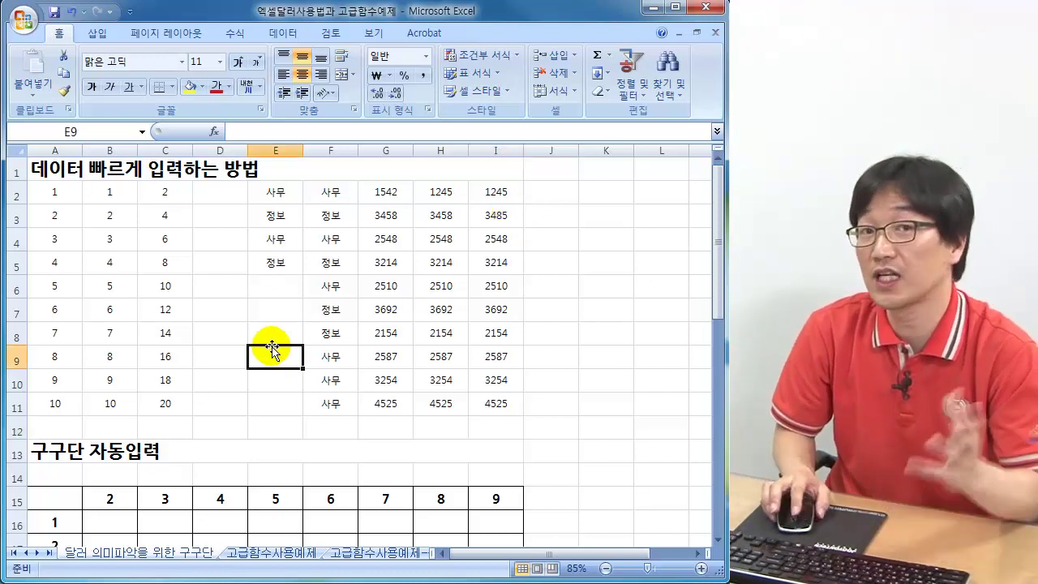
scroll(276, 346, down, 4)
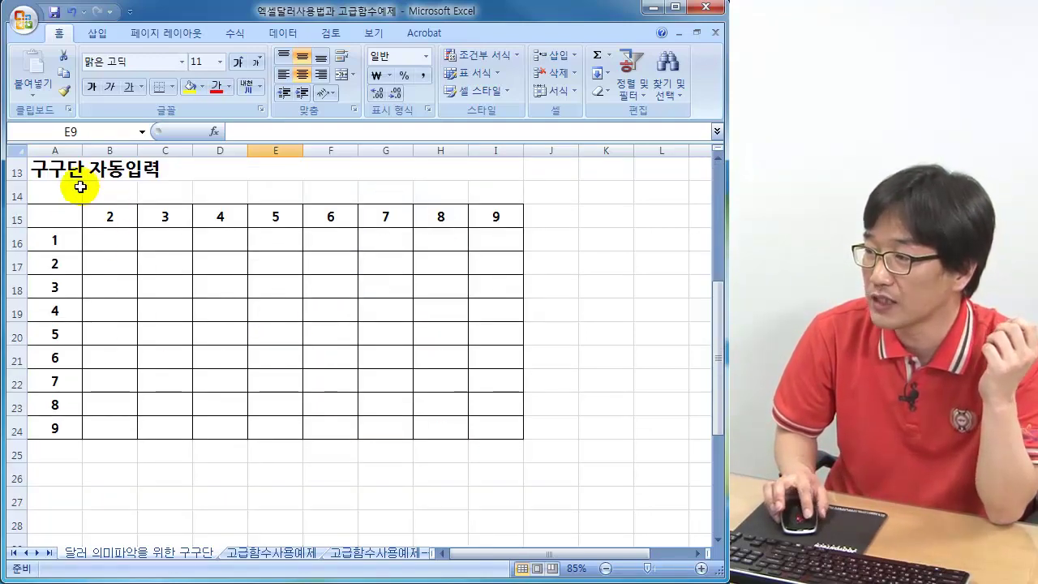
click(112, 240)
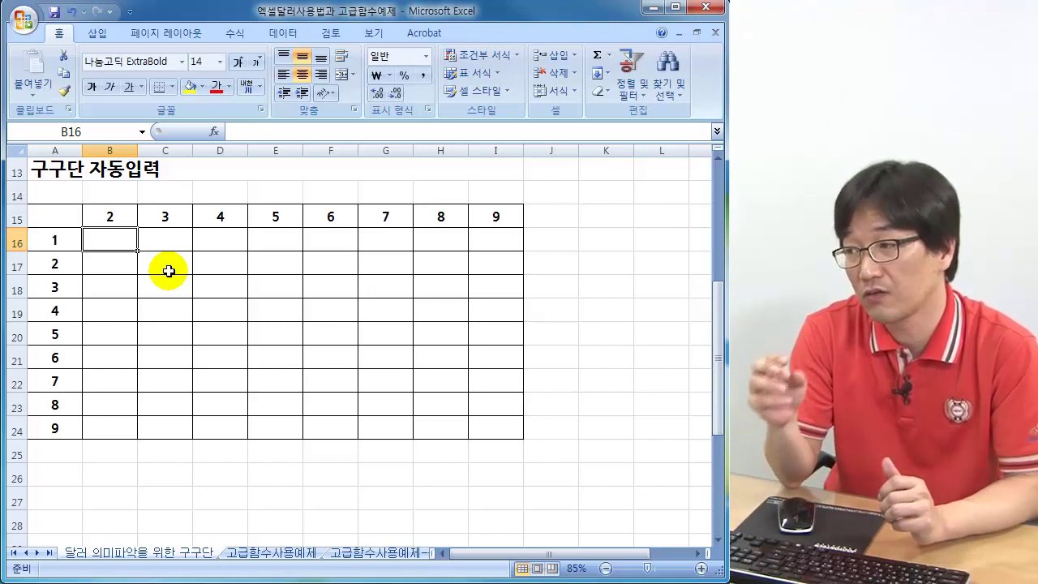
click(124, 216)
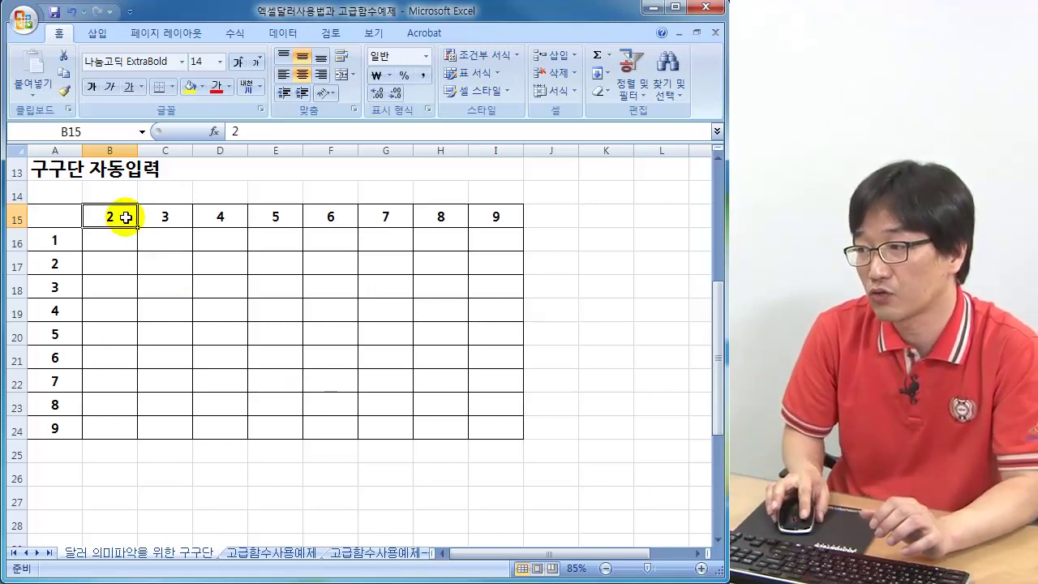
click(55, 248)
click(102, 236)
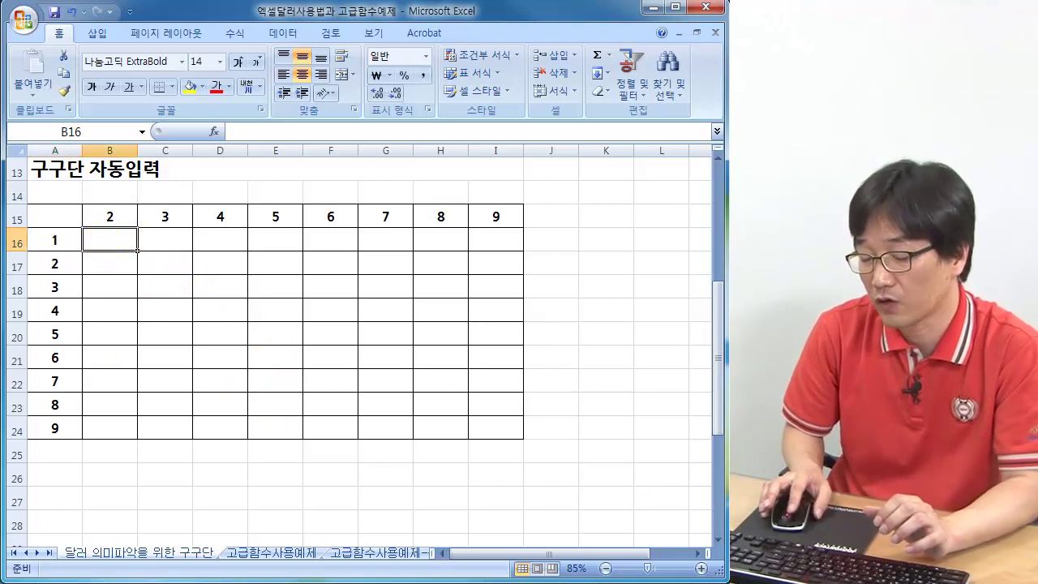
text(=)
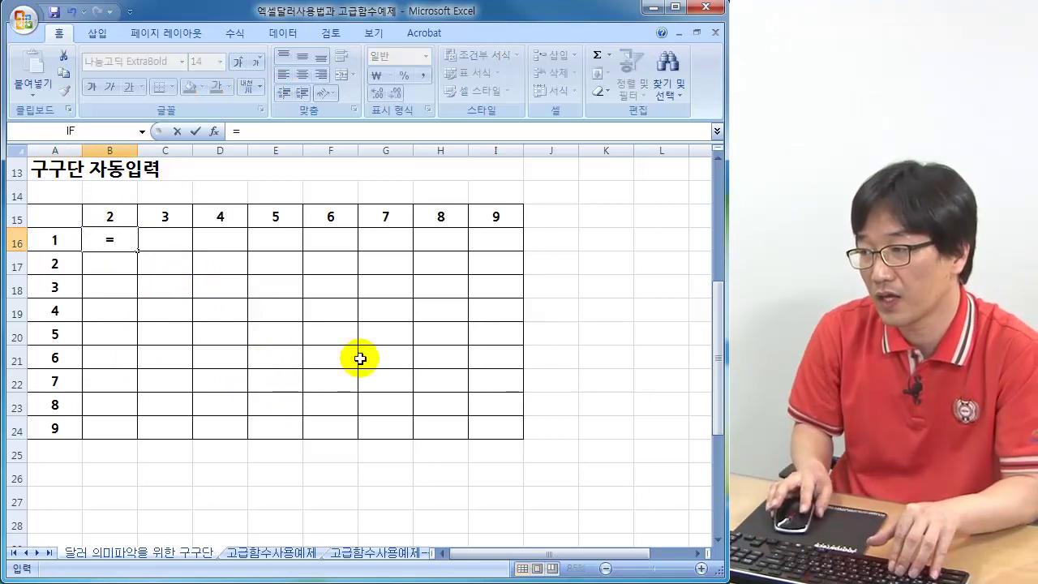
click(118, 212)
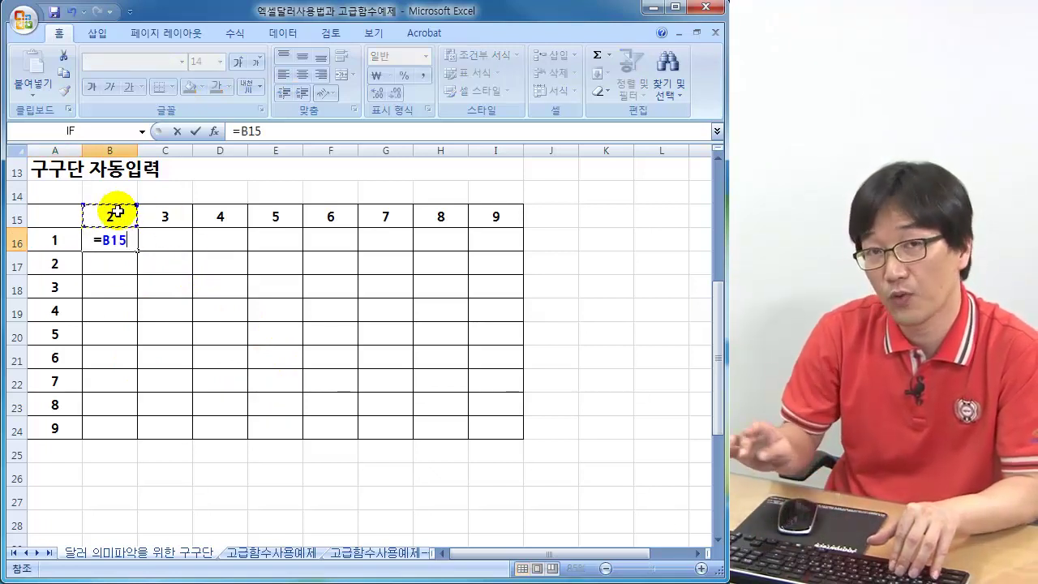
text(*)
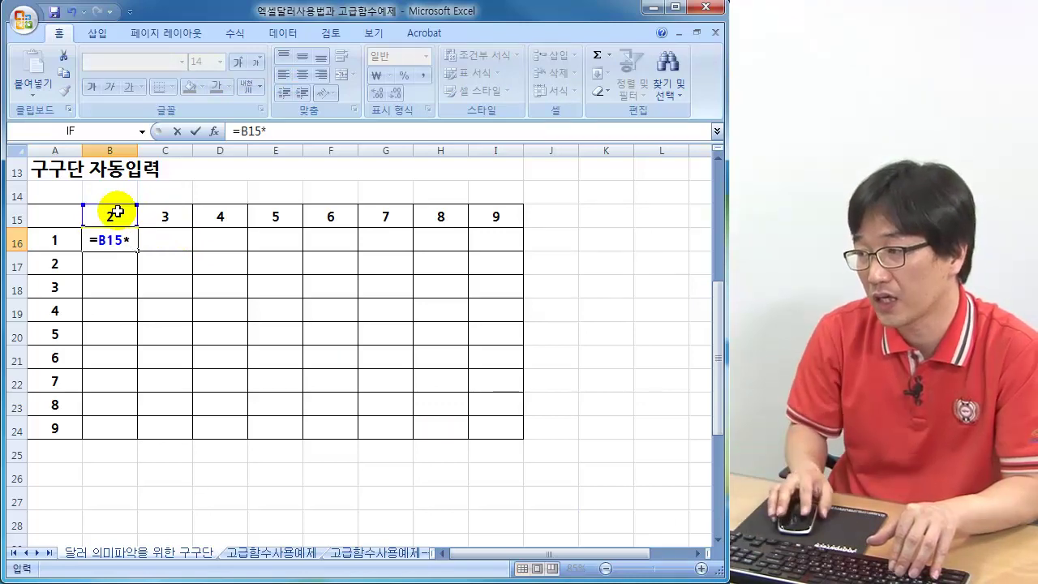
click(47, 262)
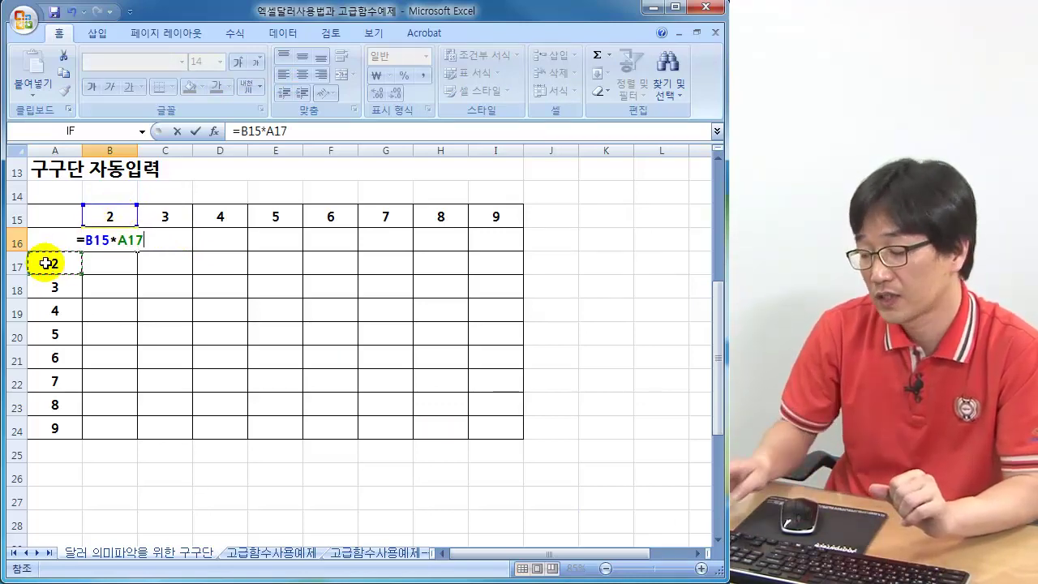
key(Return)
Correct the multiplication formula in B16 to =B15*A16
click(108, 235)
click(112, 215)
click(39, 240)
click(116, 240)
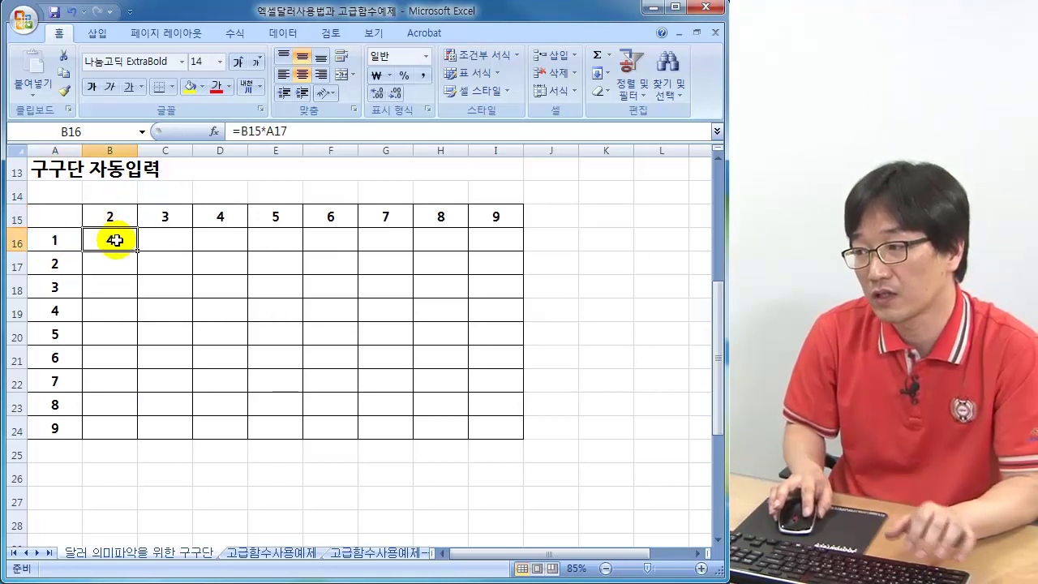
double_click(116, 240)
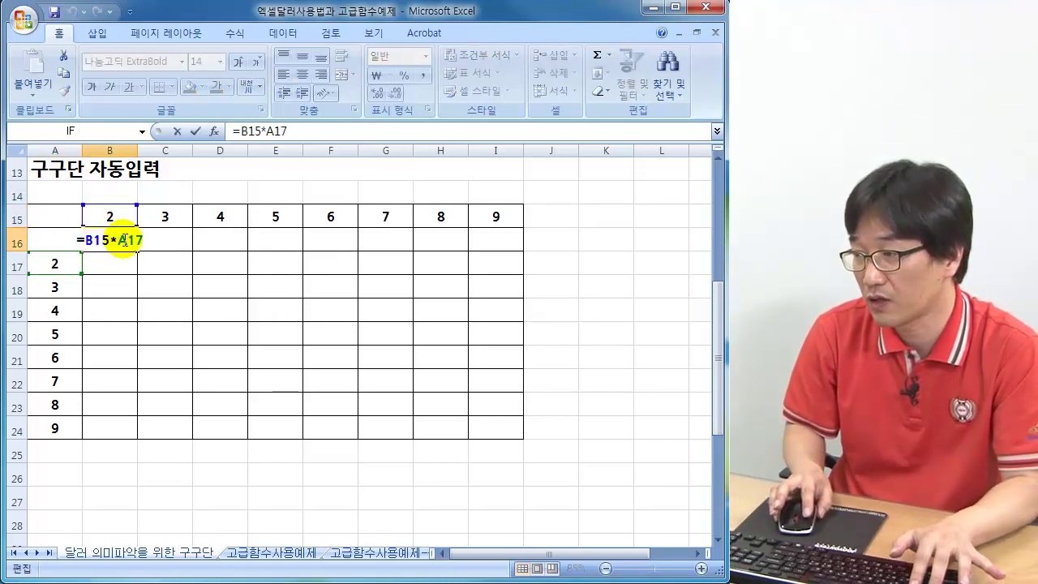
drag(118, 240, 144, 240)
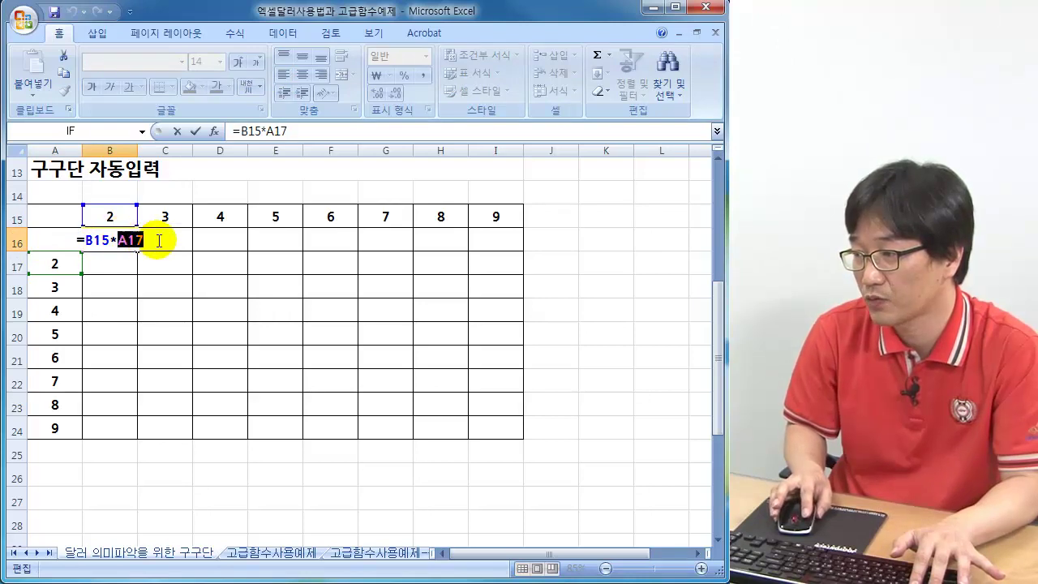
click(51, 242)
key(Return)
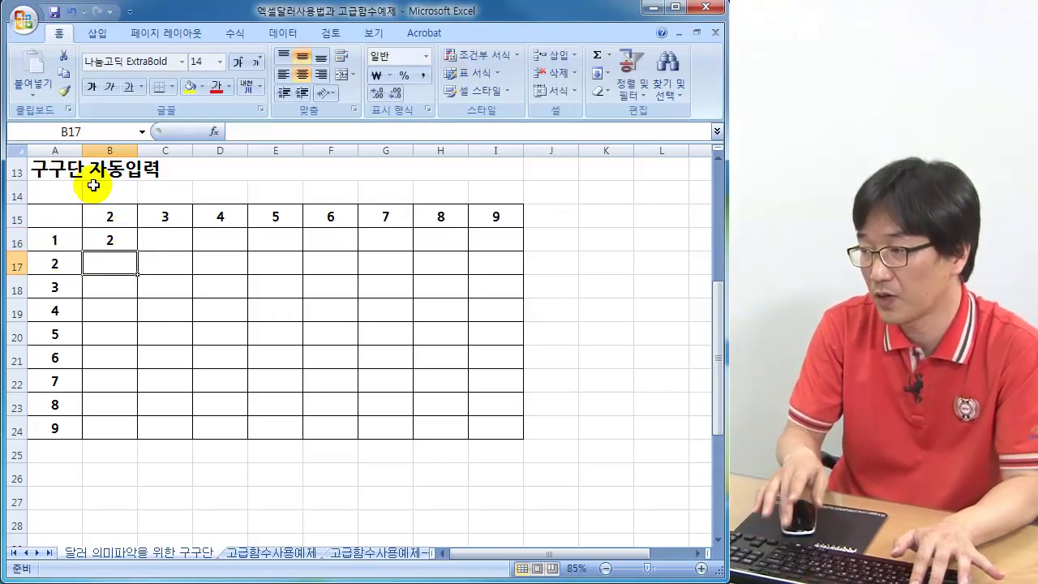
Try filling the B16 formula across to I16 and down to row 24, and clear the filled range B16:I24
click(115, 239)
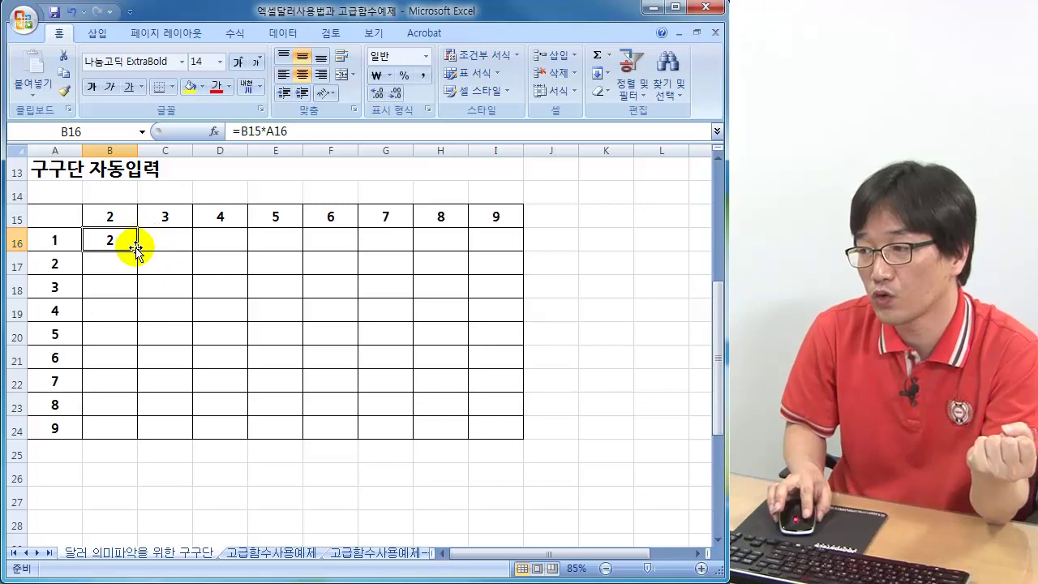
drag(137, 252, 519, 255)
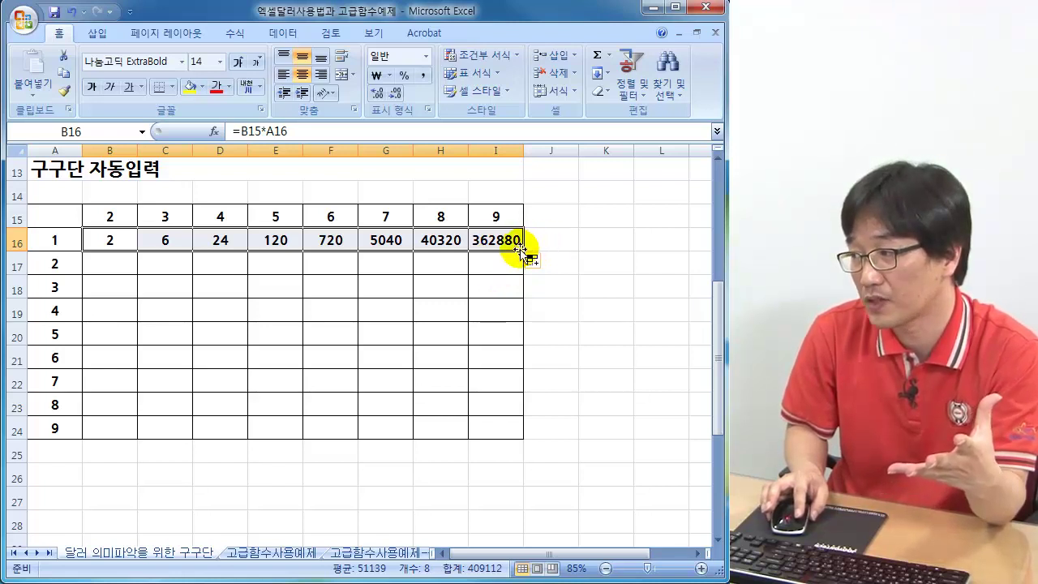
drag(521, 251, 467, 431)
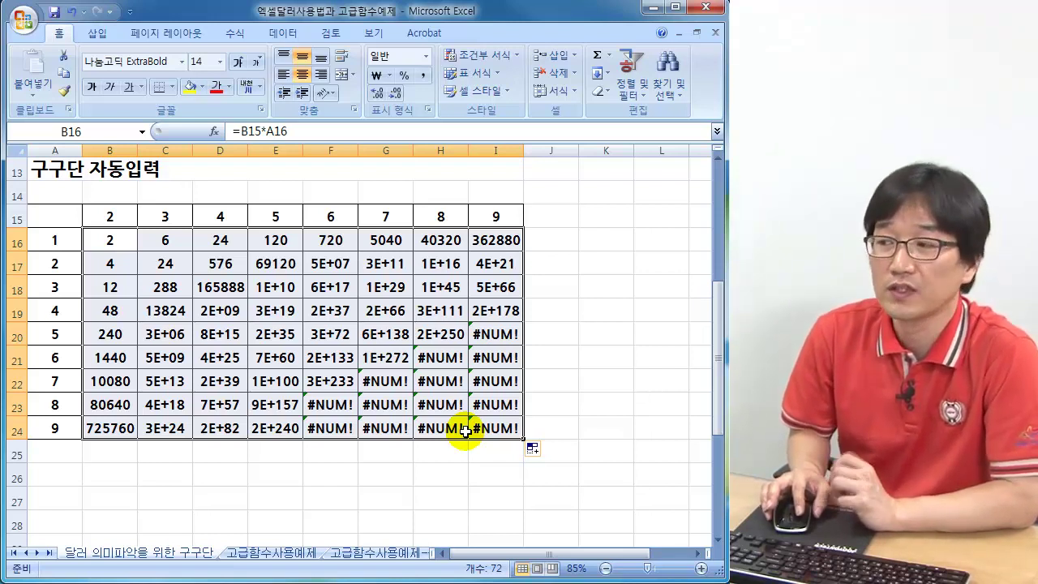
key(Delete)
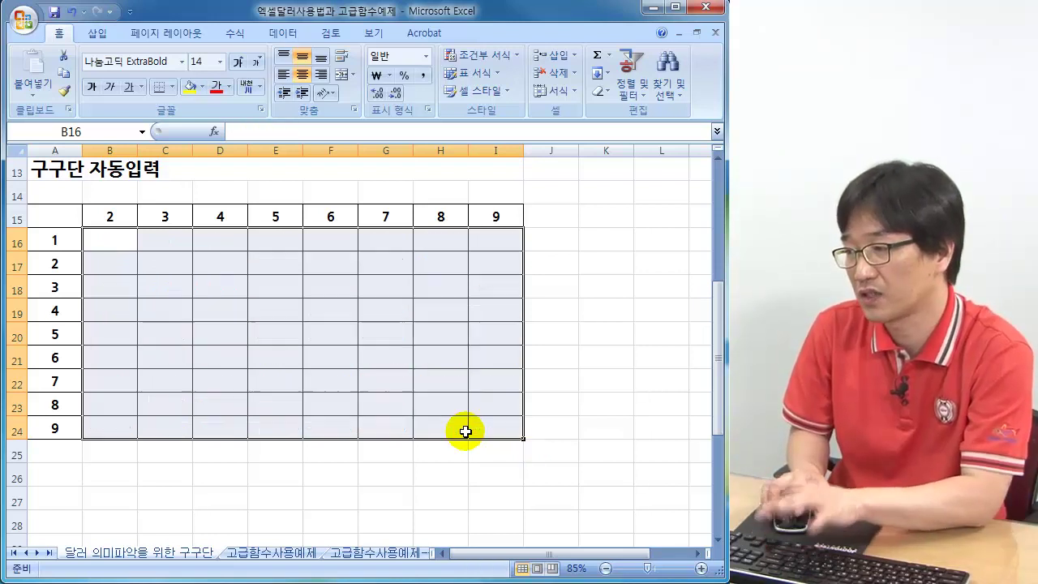
Enter the formula =B15*A16 in cell B16, multiplying the column header by the row header
click(134, 247)
text(=)
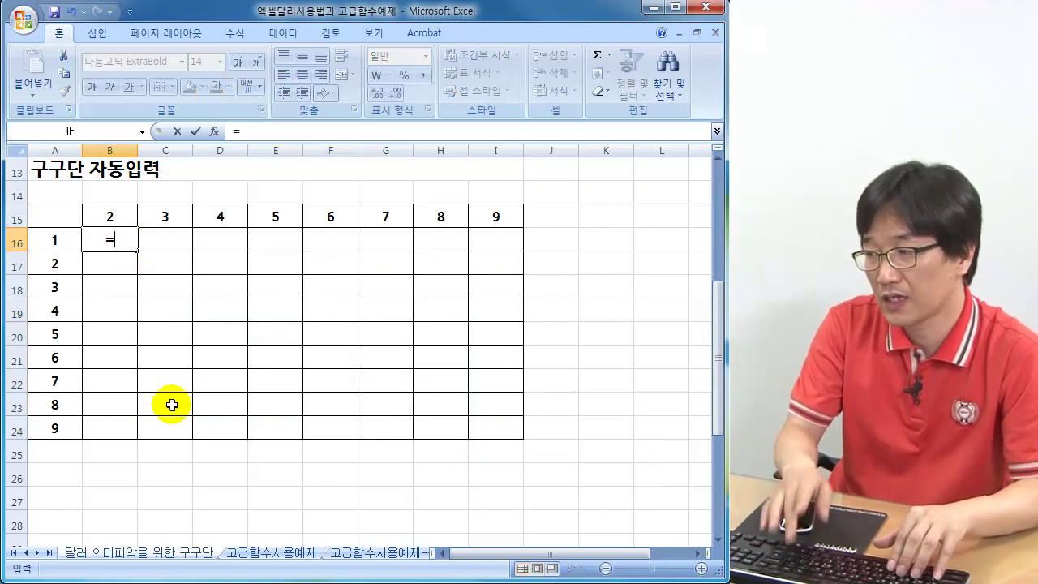
click(107, 210)
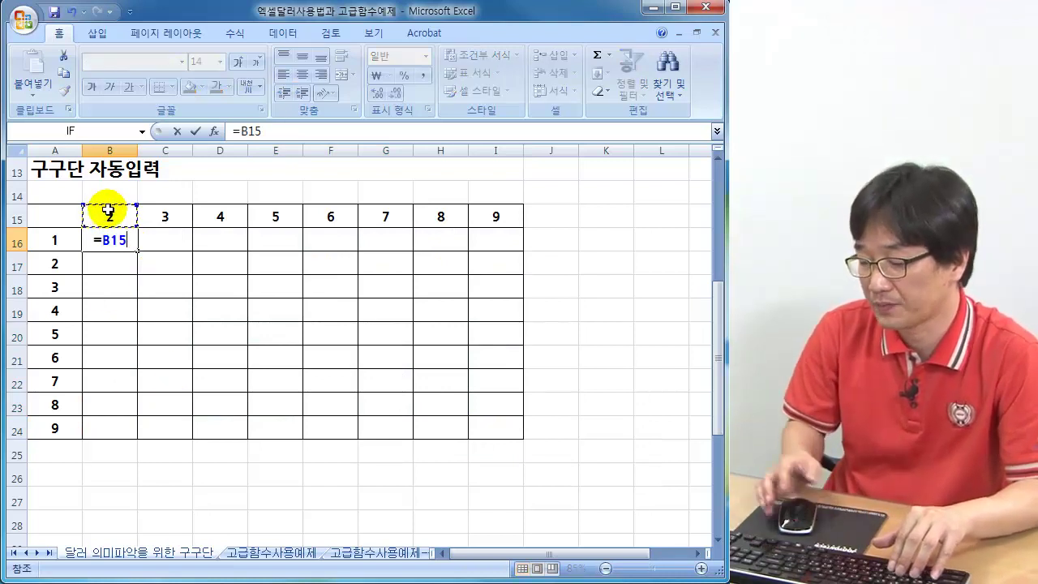
text(*)
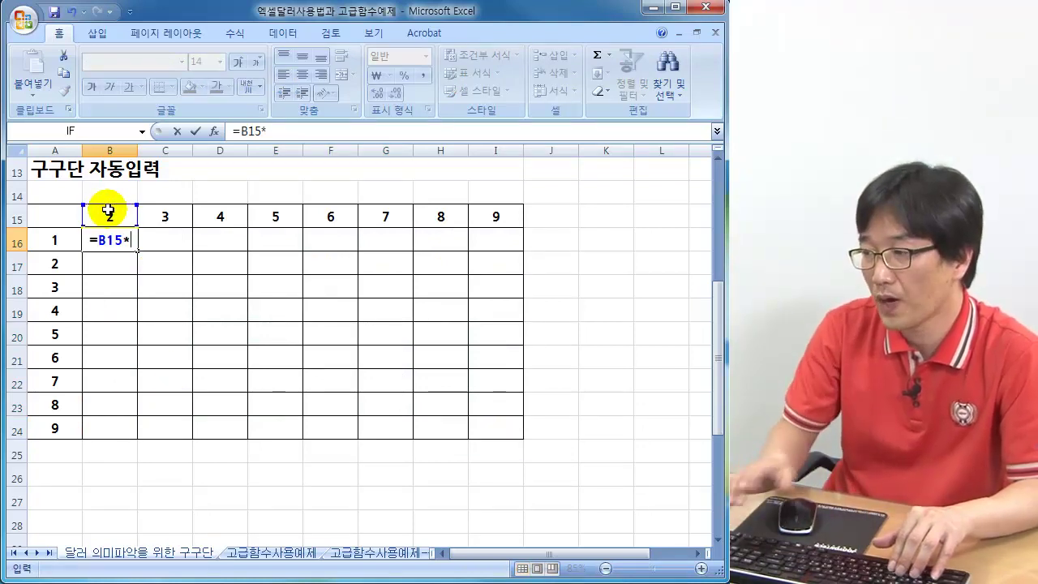
click(45, 247)
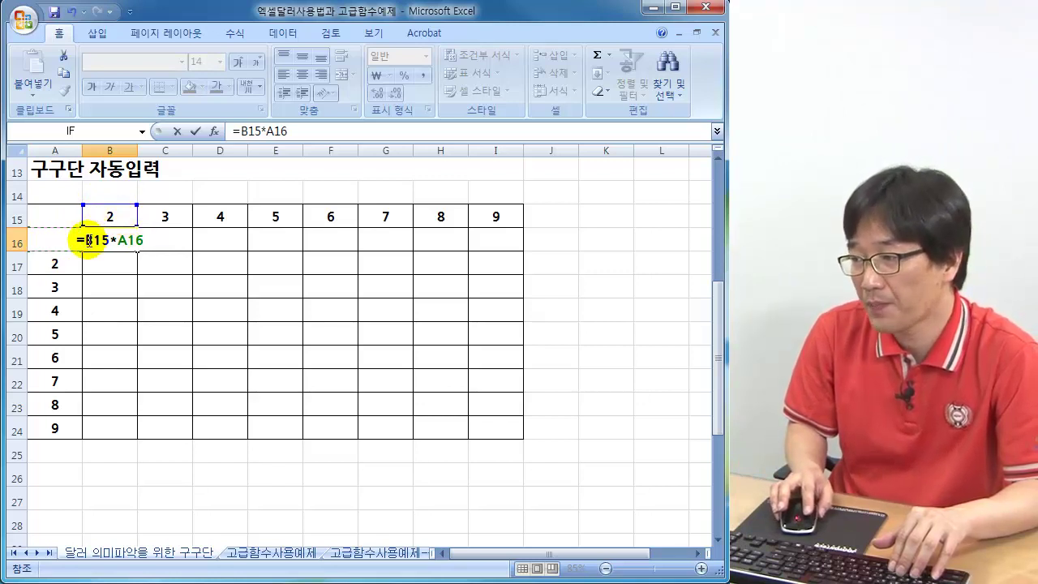
Change the references in the B16 formula to mixed ones so it reads =B$15*$A16, and commit it
drag(86, 240, 107, 249)
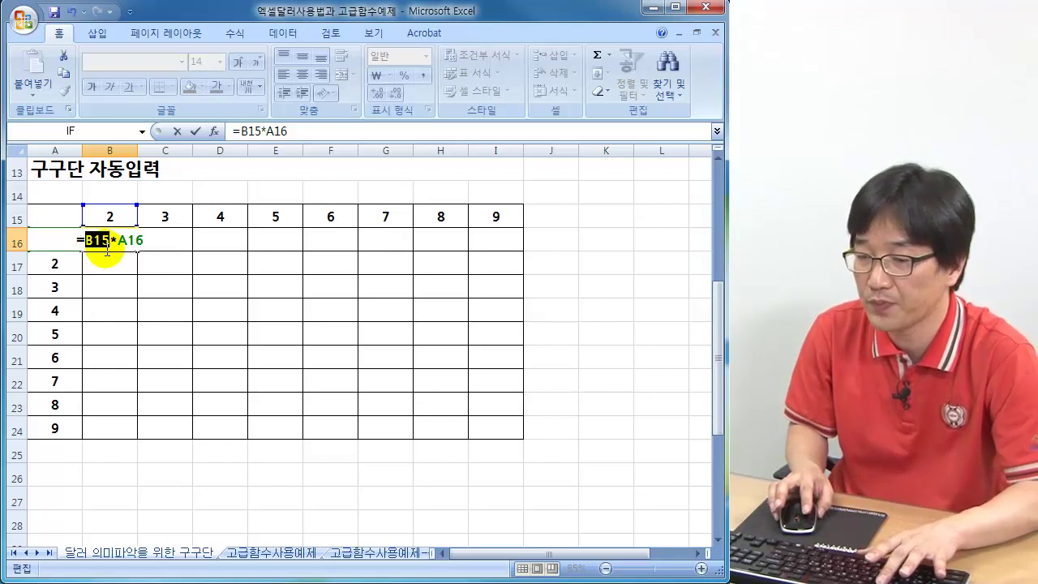
key(F4)
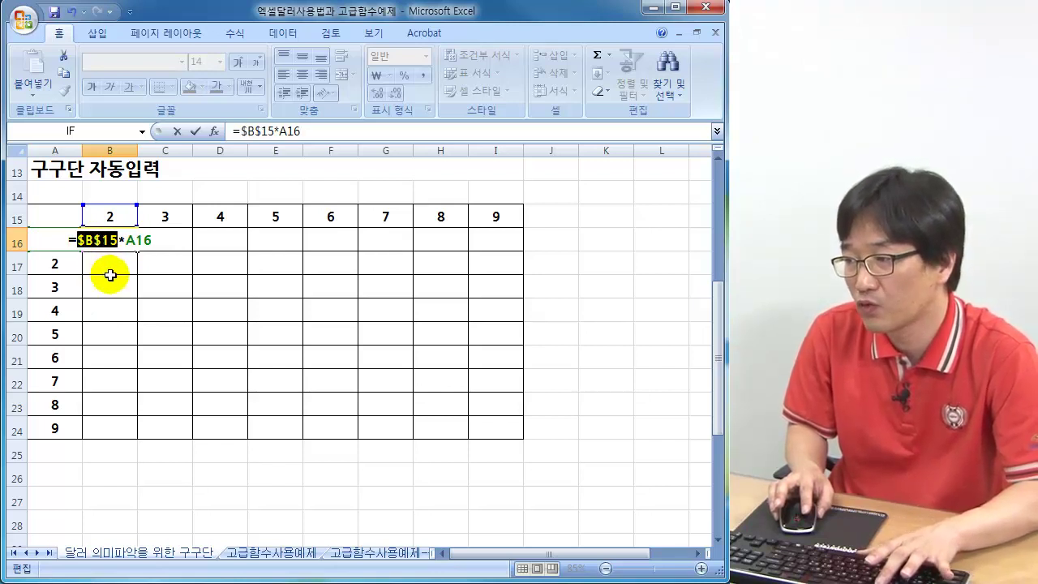
key(F4)
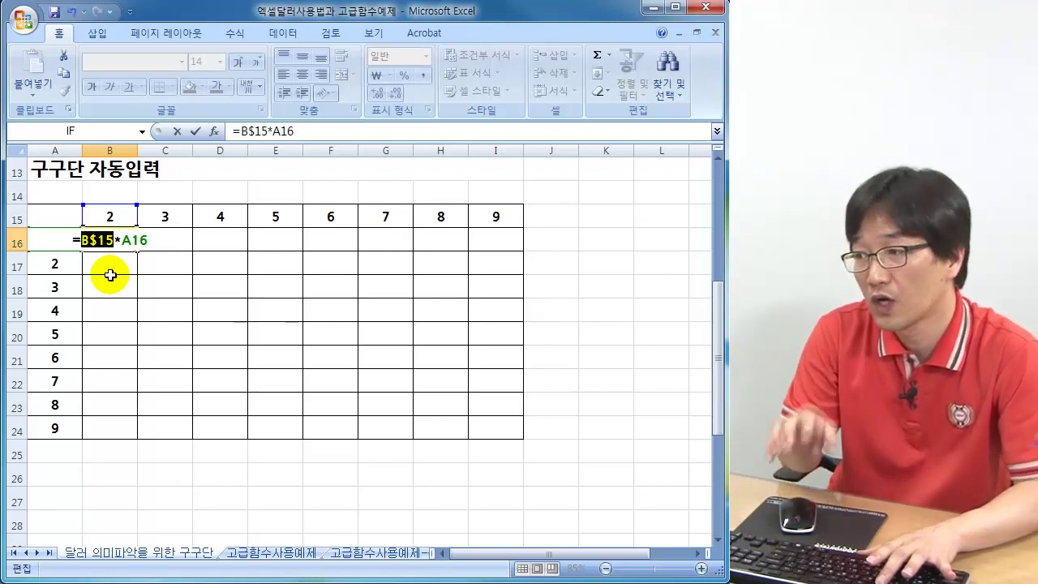
drag(123, 241, 145, 244)
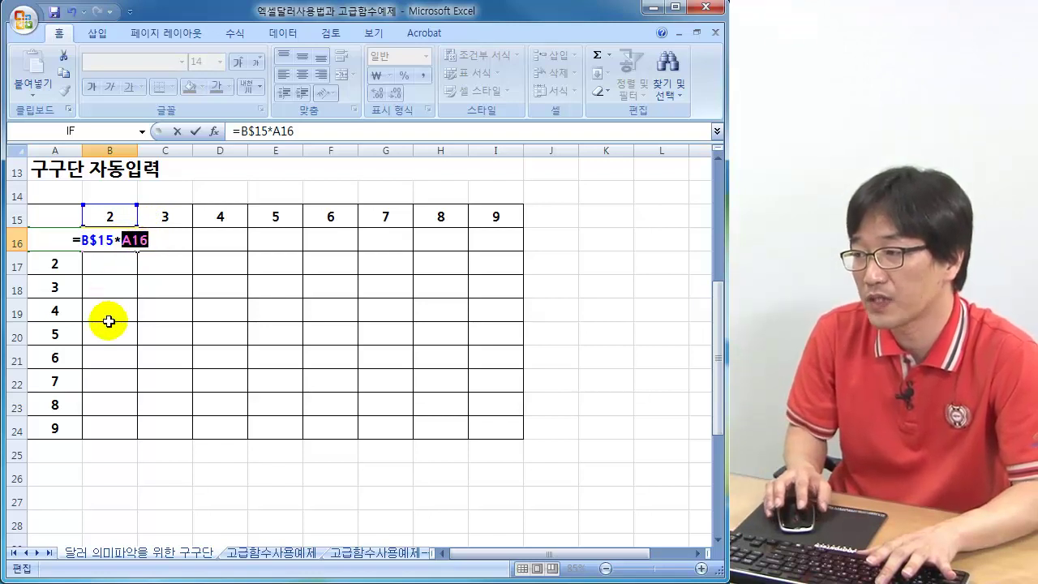
key(F4)
key(F4)
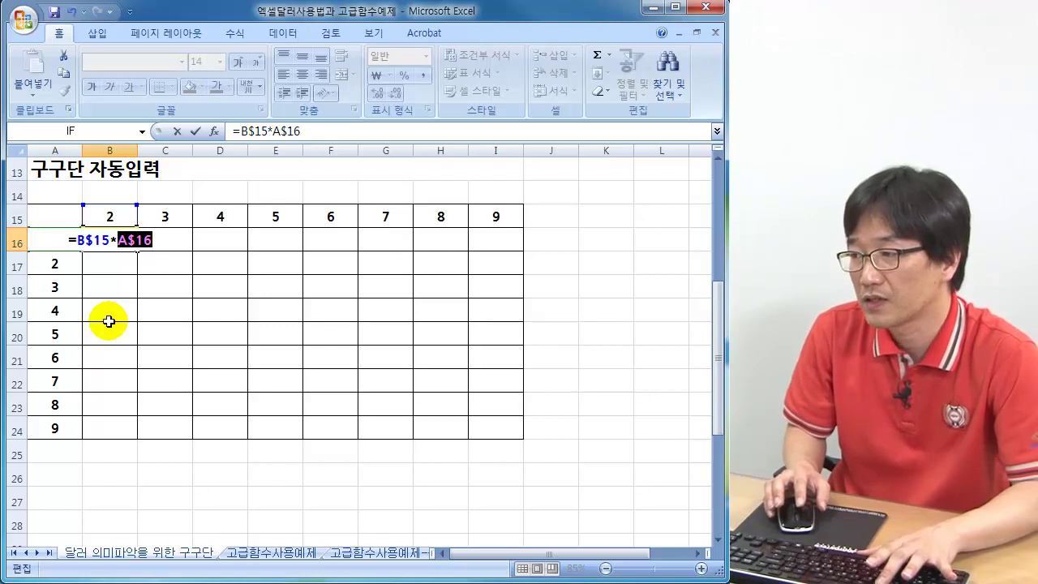
key(F4)
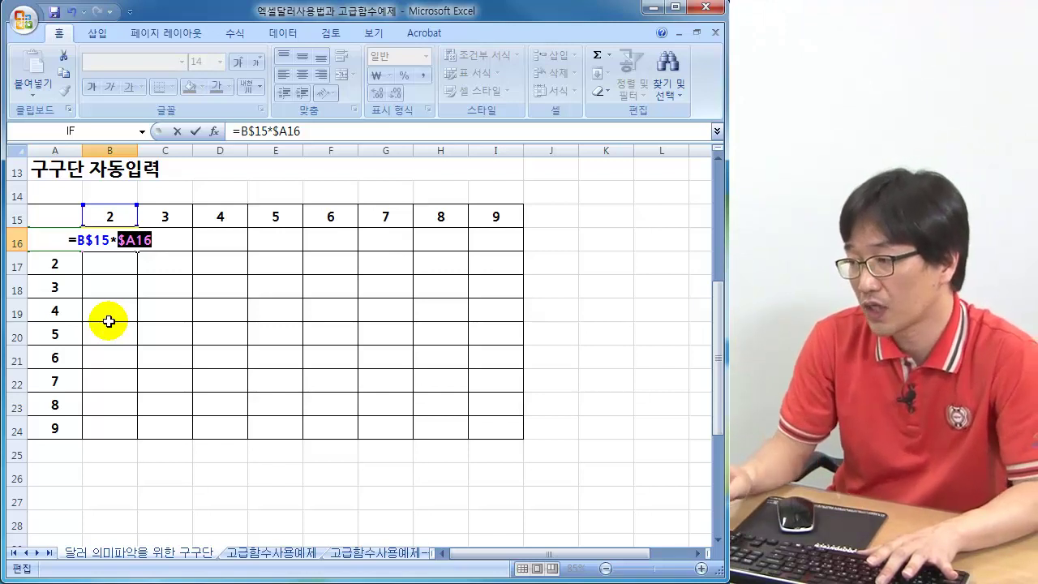
key(Return)
Fill the B16 formula across and down through I24, and check the formula in cell I24
click(125, 242)
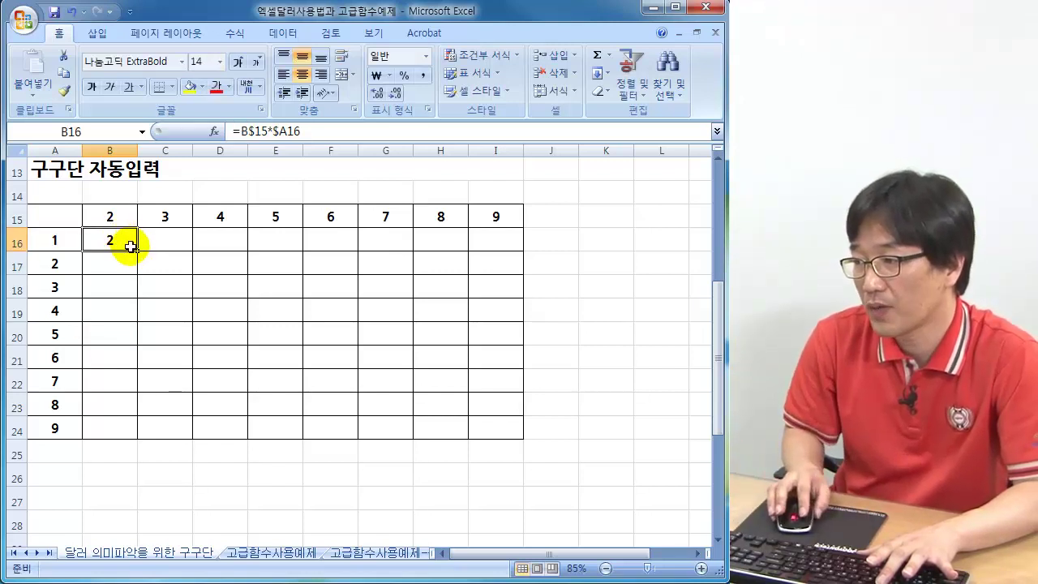
drag(130, 247, 514, 438)
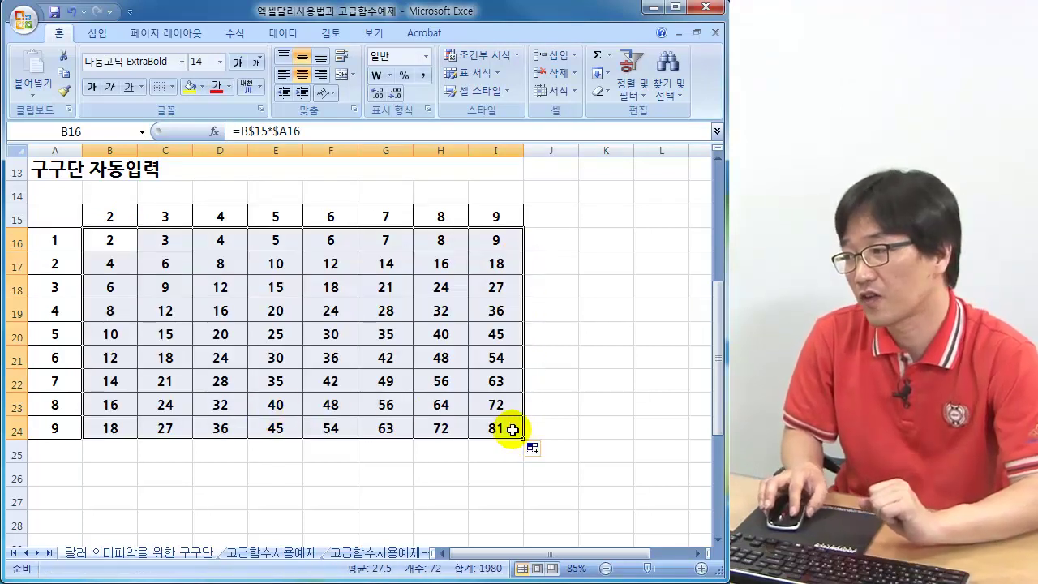
click(512, 429)
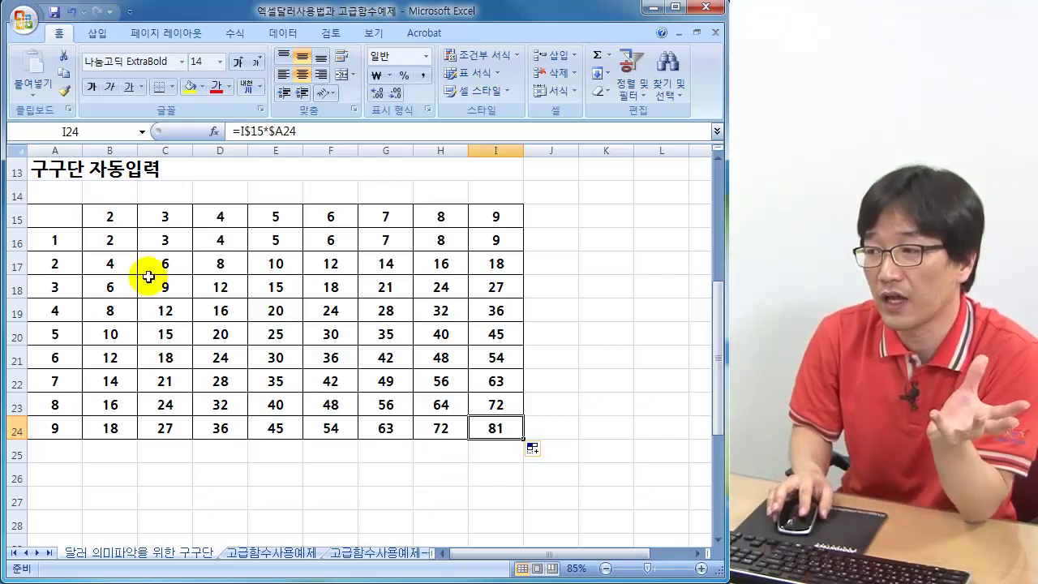
Show the formula in B16 and mark it in red: circle B$15 and its header cell, and draw arrows rightward and downward from B16
click(117, 243)
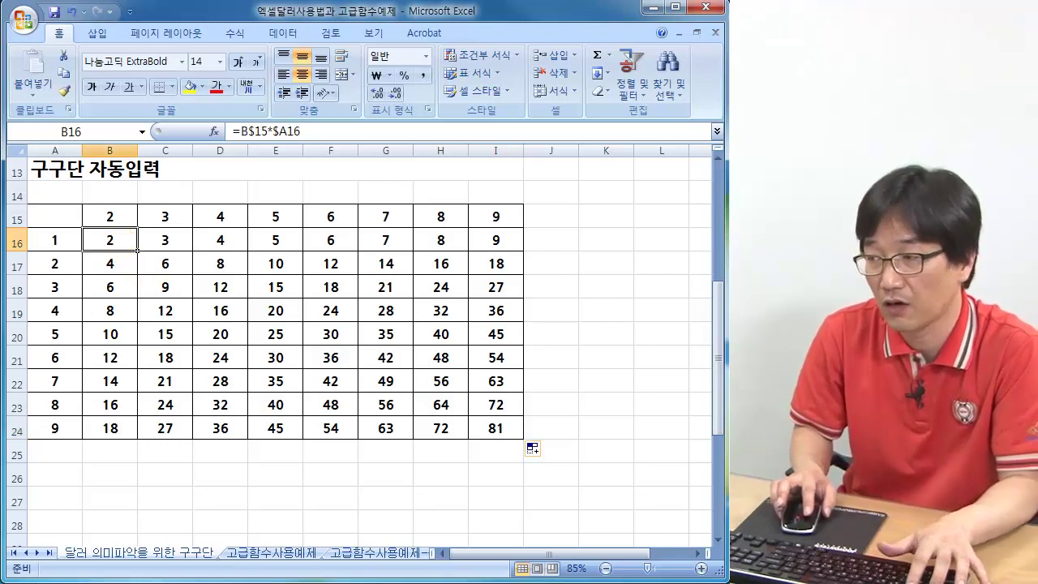
key(F2)
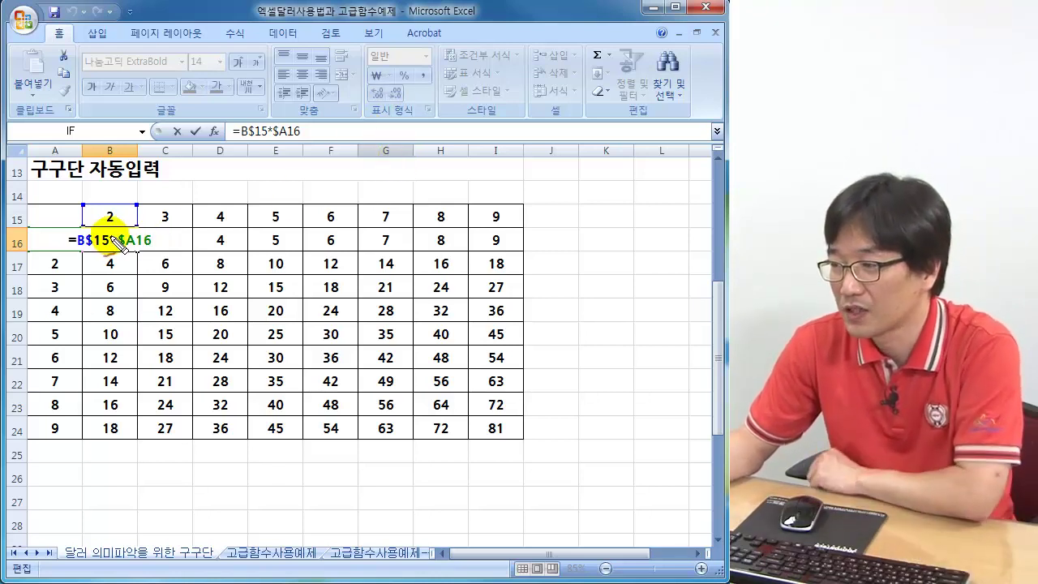
mouse_move(80, 244)
mouse_down()
mouse_move(98, 254)
mouse_move(82, 244)
mouse_up()
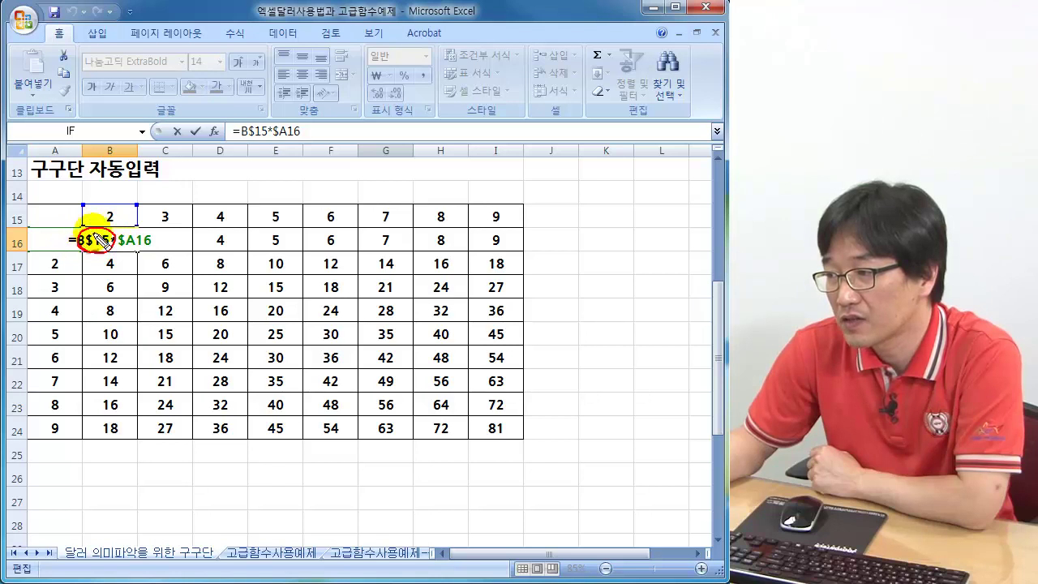
mouse_move(97, 203)
mouse_down()
mouse_move(106, 215)
mouse_move(130, 203)
mouse_move(86, 209)
mouse_move(105, 199)
mouse_up()
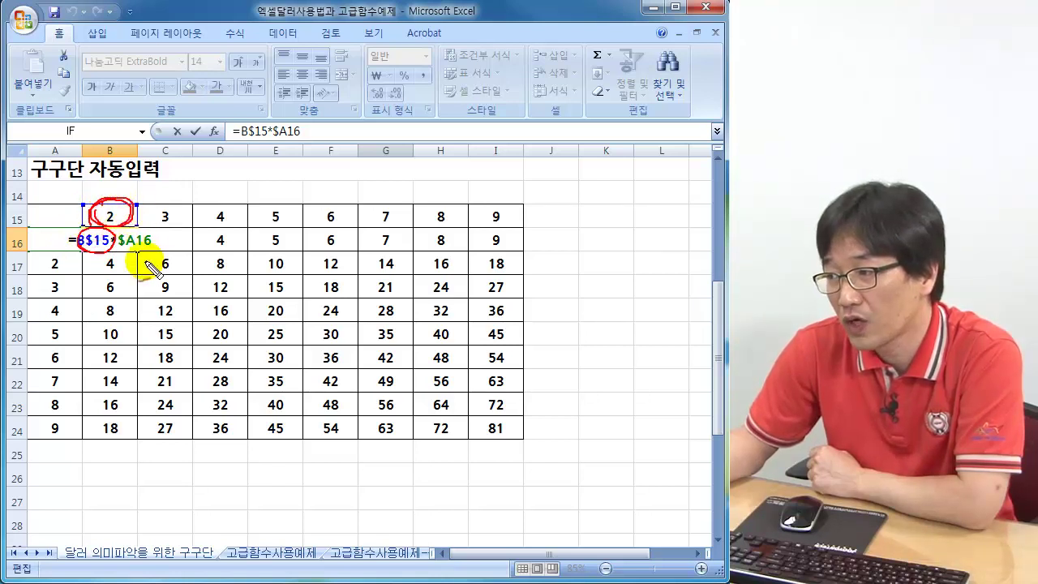
mouse_move(137, 264)
mouse_down()
mouse_move(193, 252)
mouse_move(133, 308)
mouse_up()
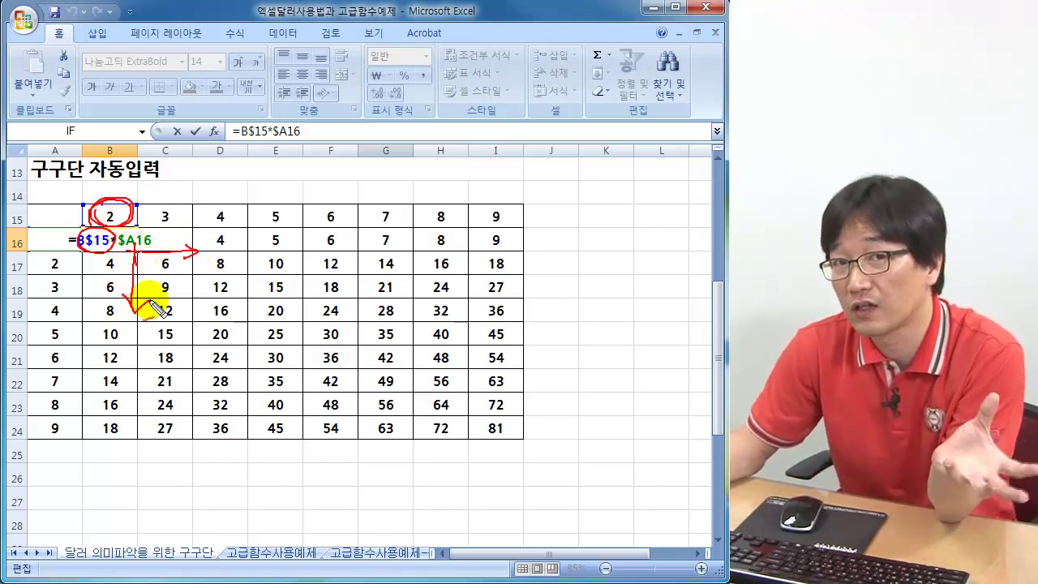
Handwrite A1 beside the table, with 2, 3, 4 along a downward arrow and B, C along a rightward arrow
mouse_move(591, 206)
mouse_down()
mouse_move(600, 187)
mouse_move(607, 205)
mouse_move(619, 190)
mouse_move(648, 257)
mouse_move(657, 243)
mouse_move(614, 273)
mouse_move(621, 269)
mouse_move(631, 293)
mouse_up()
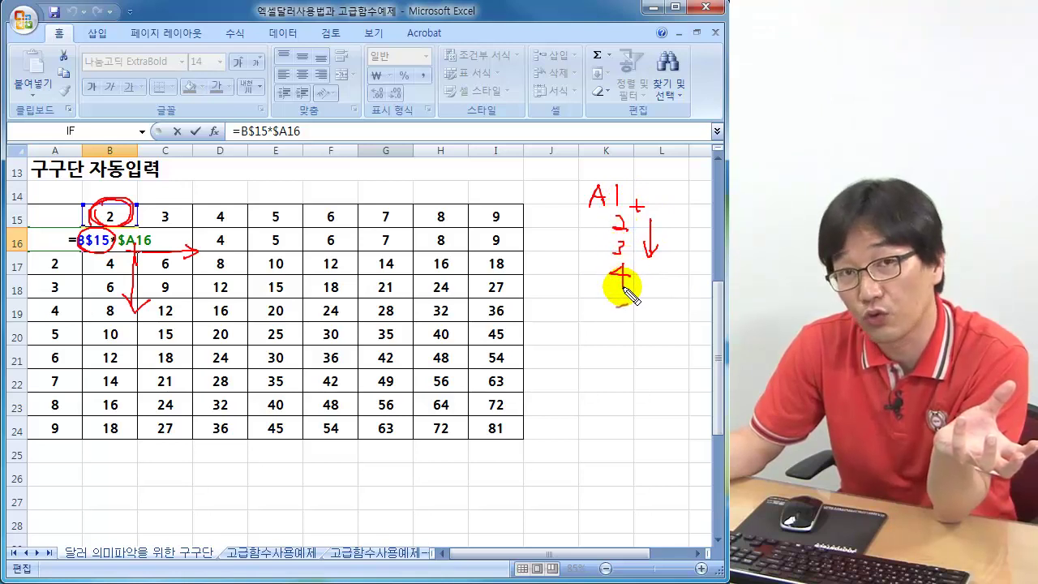
drag(653, 198, 676, 203)
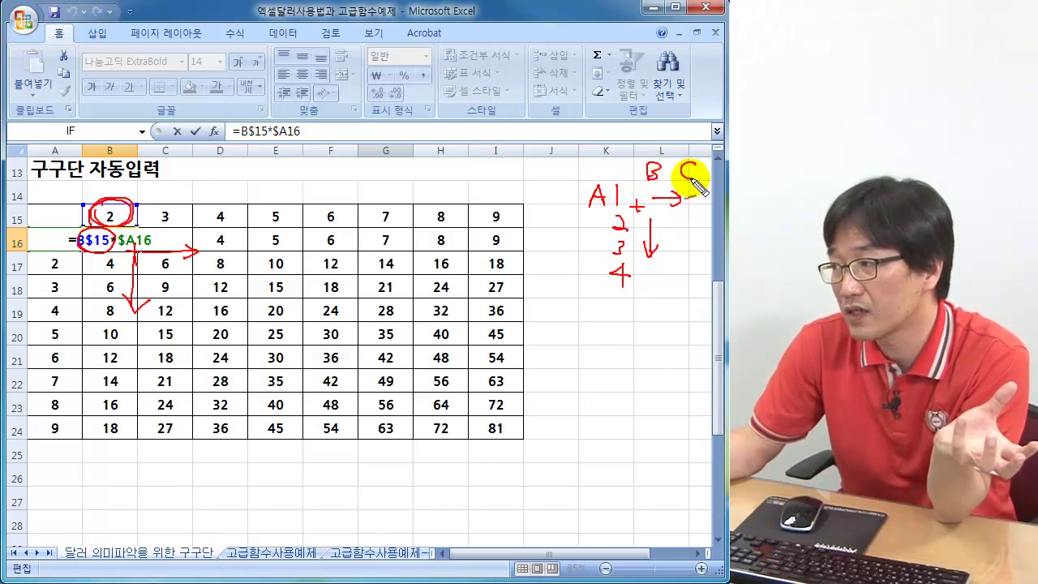
drag(694, 166, 693, 178)
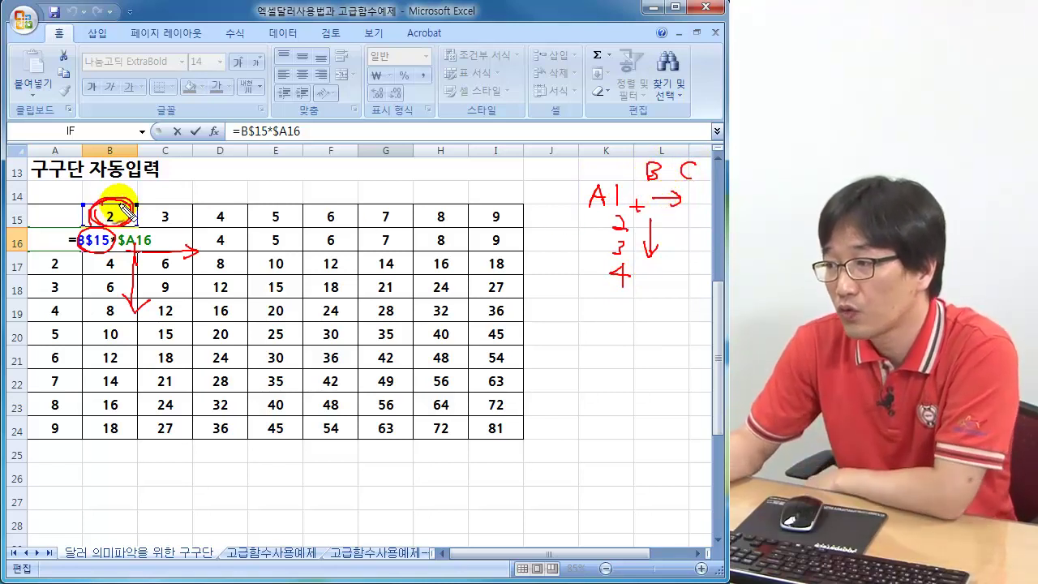
Mark in red the B-to-C header shift, row numbers 15 to 17 and column arcs for B$15, and clear the annotations
mouse_move(91, 217)
mouse_down()
mouse_move(134, 212)
mouse_move(114, 199)
mouse_up()
drag(128, 253, 194, 245)
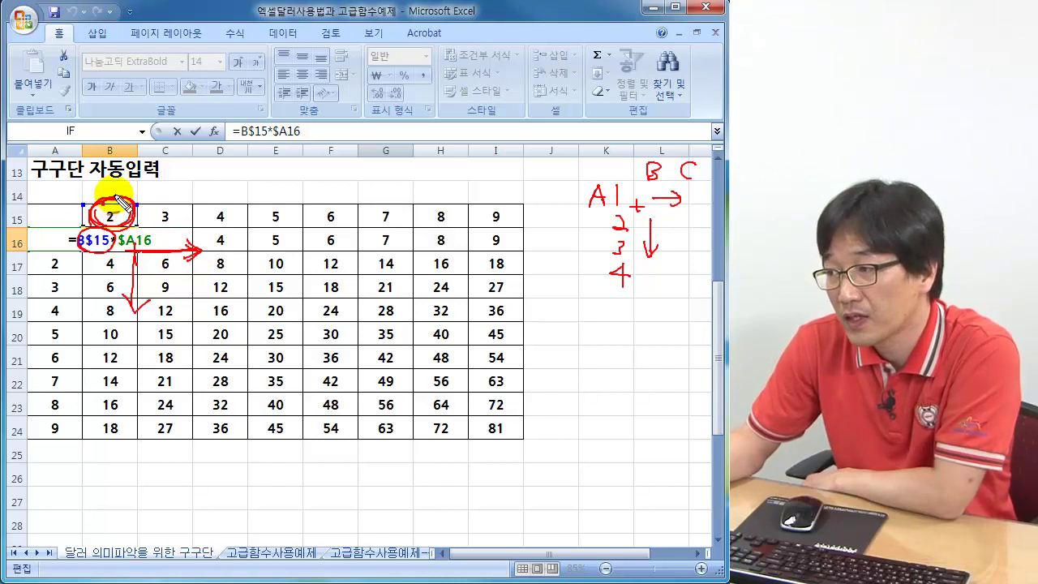
mouse_move(170, 214)
mouse_down()
mouse_move(185, 229)
mouse_move(151, 208)
mouse_move(159, 204)
mouse_move(86, 208)
mouse_move(110, 209)
mouse_up()
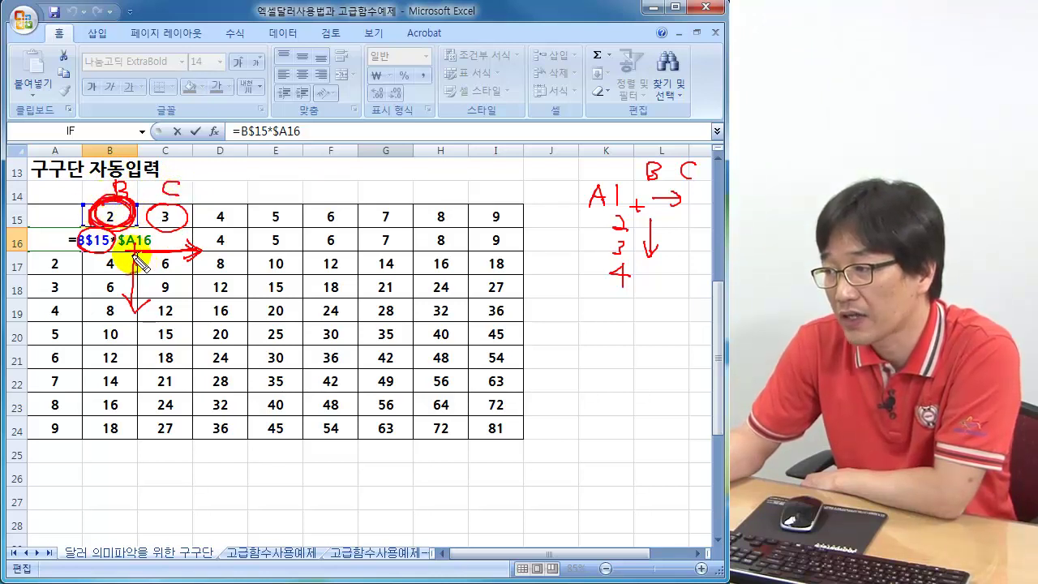
drag(16, 215, 18, 209)
mouse_move(23, 253)
mouse_down()
mouse_move(37, 264)
mouse_move(20, 275)
mouse_up()
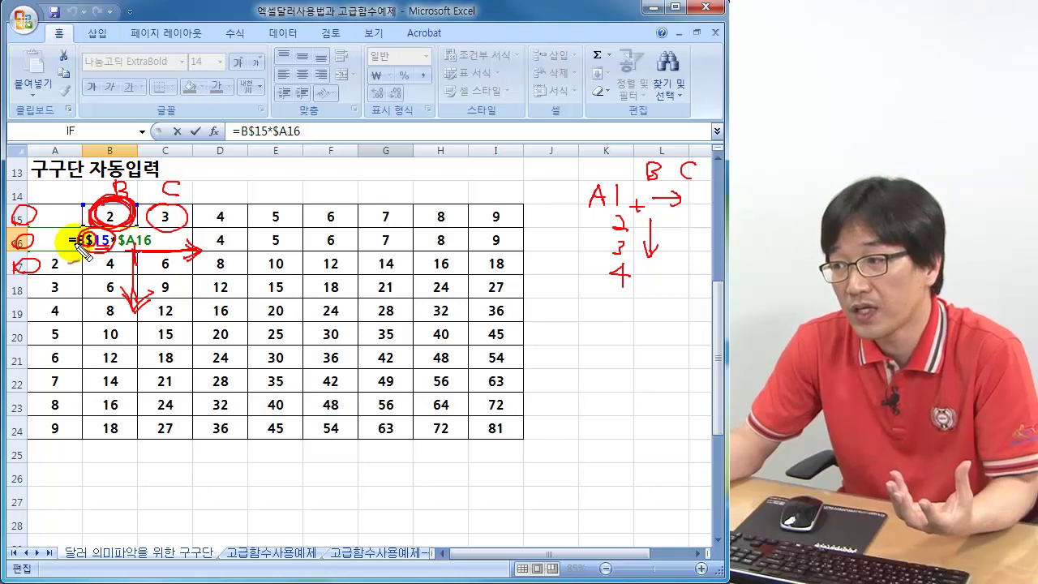
mouse_move(148, 177)
mouse_down()
mouse_move(221, 170)
mouse_move(279, 190)
mouse_up()
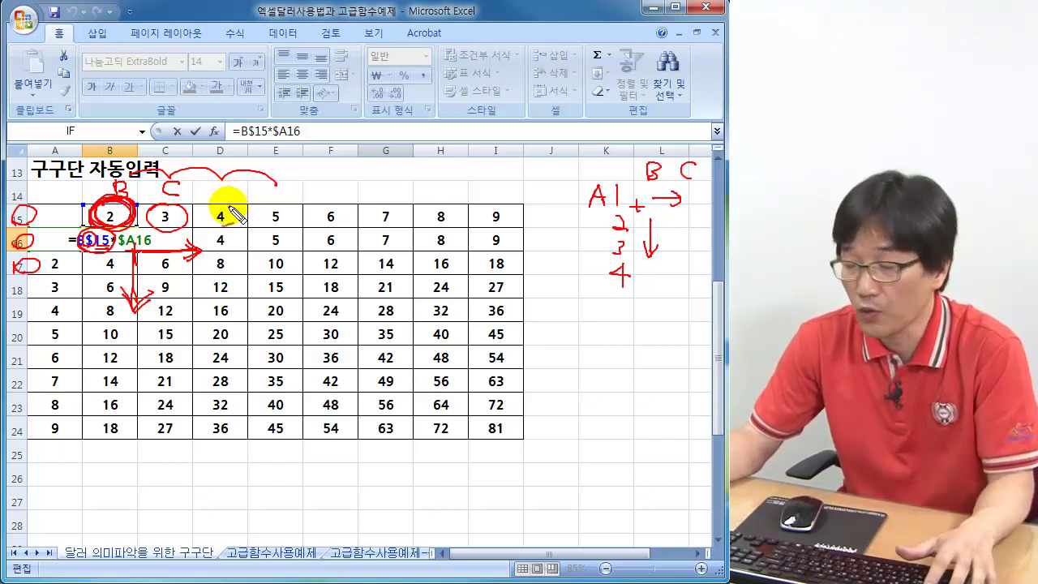
key(Escape)
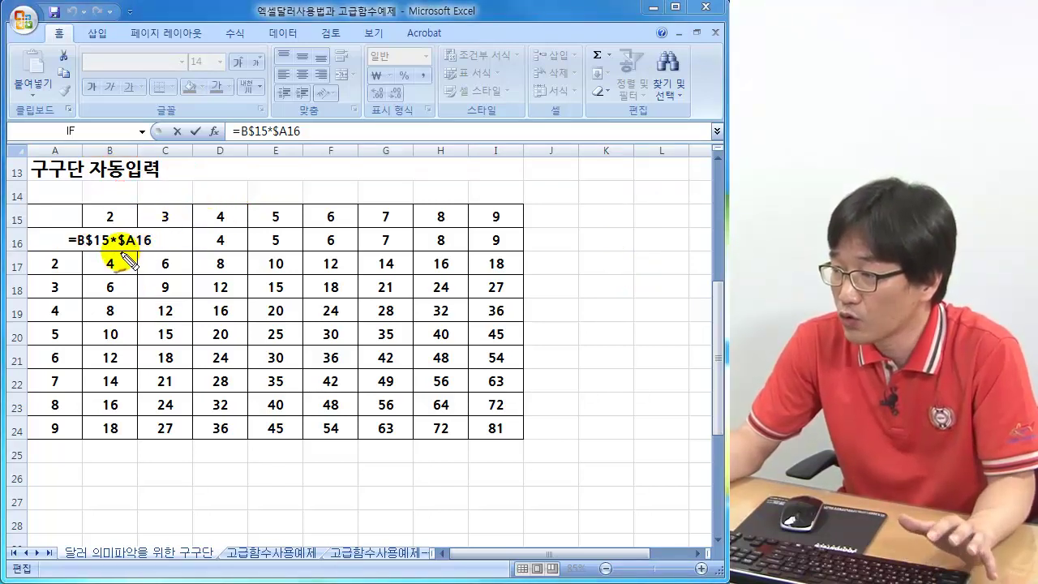
Circle $A16 and cell A16 in red, and draw downward and rightward arrows from the formula in B16
mouse_move(116, 248)
mouse_down()
mouse_move(143, 250)
mouse_move(119, 232)
mouse_up()
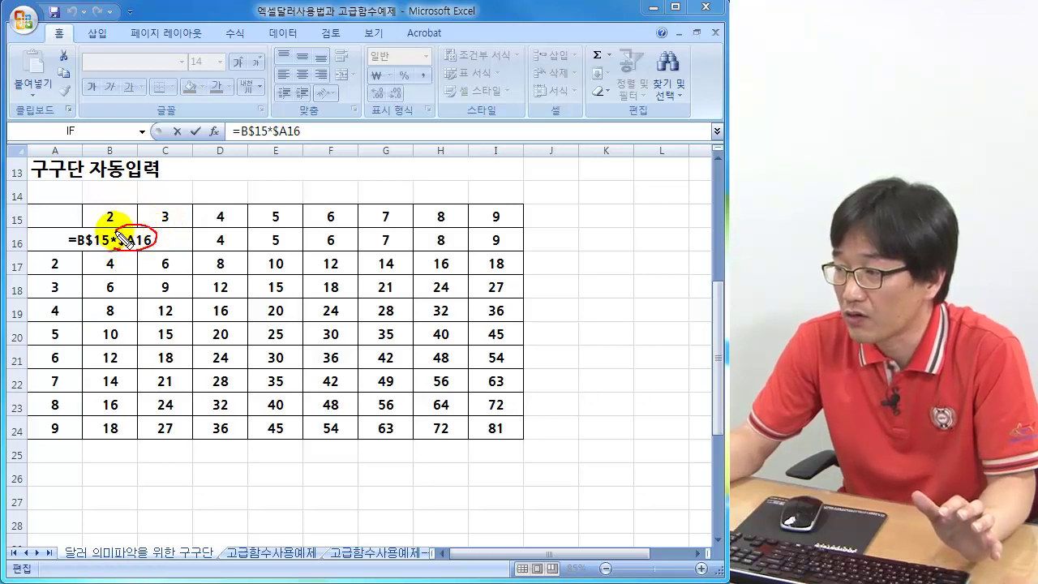
mouse_move(44, 253)
mouse_down()
mouse_move(69, 230)
mouse_move(19, 236)
mouse_move(35, 251)
mouse_up()
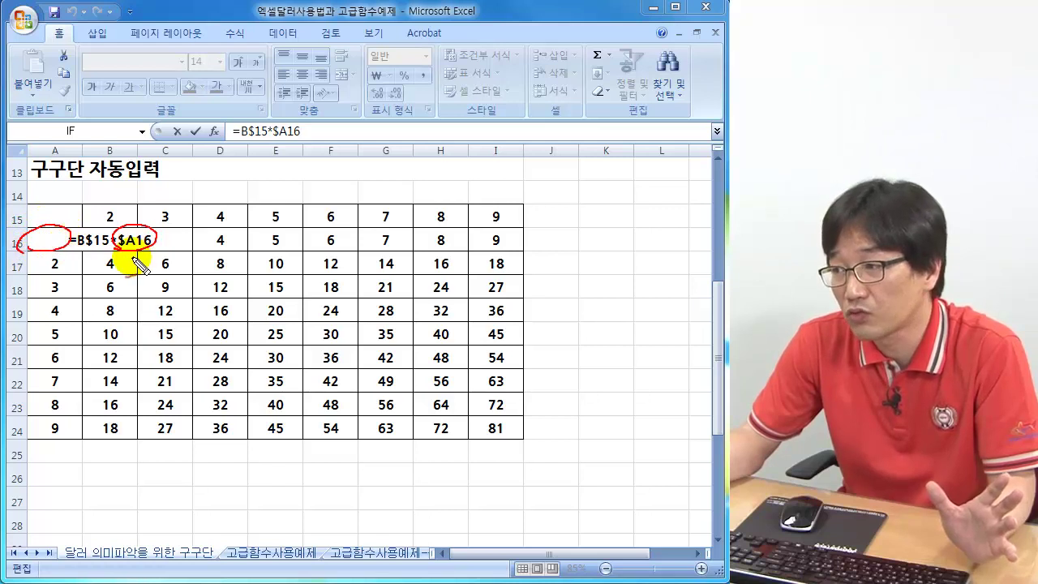
mouse_move(142, 268)
mouse_down()
mouse_move(134, 296)
mouse_move(143, 308)
mouse_up()
drag(134, 299, 152, 297)
drag(154, 255, 195, 256)
drag(180, 246, 197, 258)
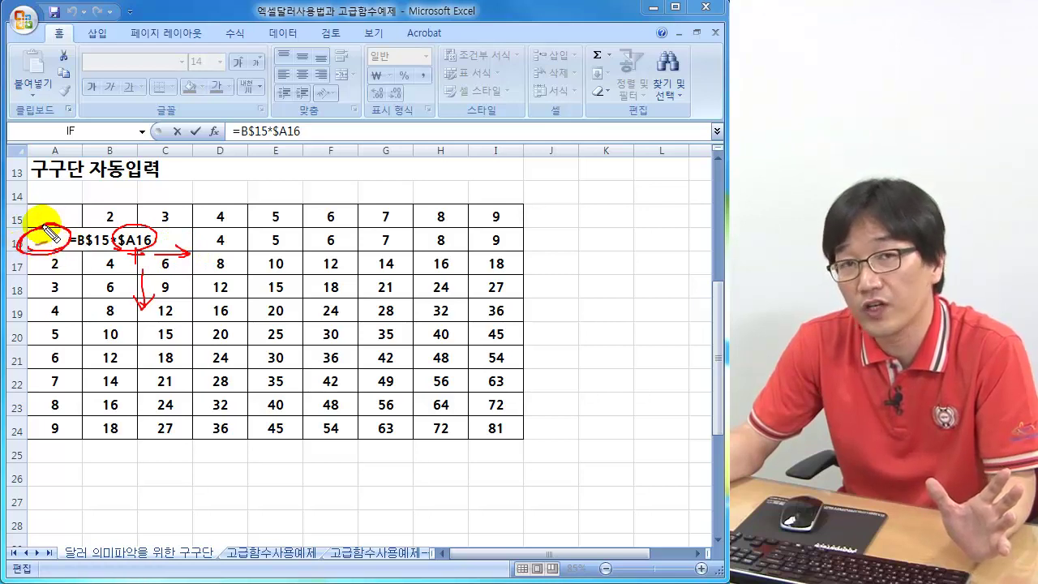
Retrace the downward arrow, draw arcs along rows 17 to 20, and tick the row headers 2 to 5
drag(140, 261, 140, 308)
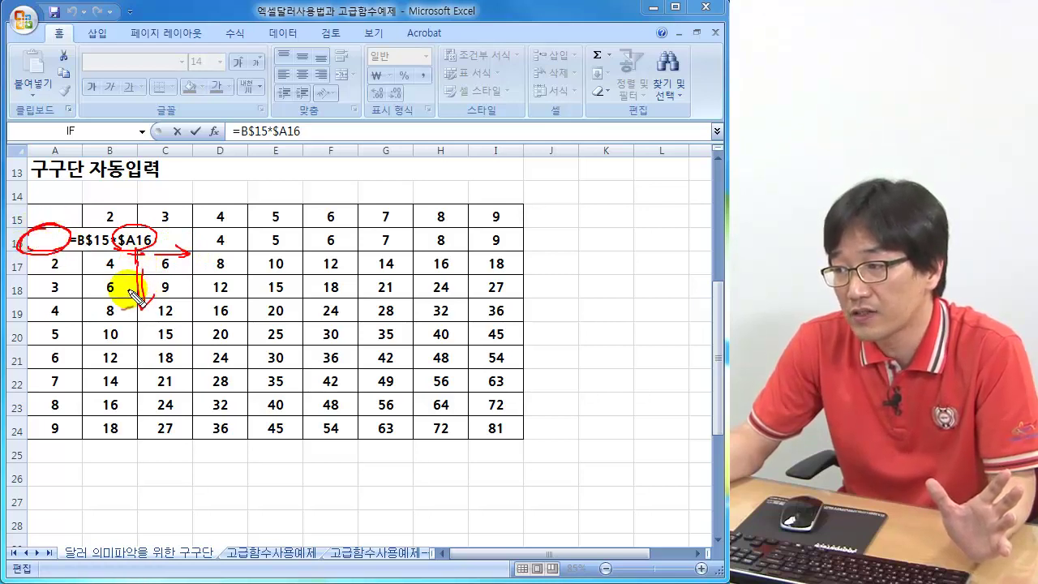
drag(23, 270, 20, 309)
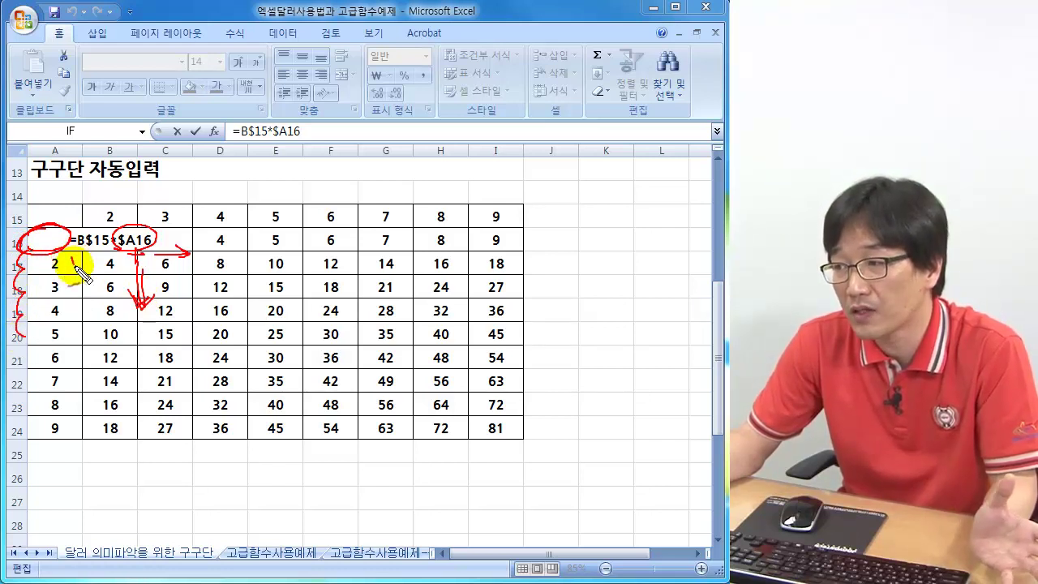
drag(73, 260, 77, 296)
drag(68, 334, 81, 334)
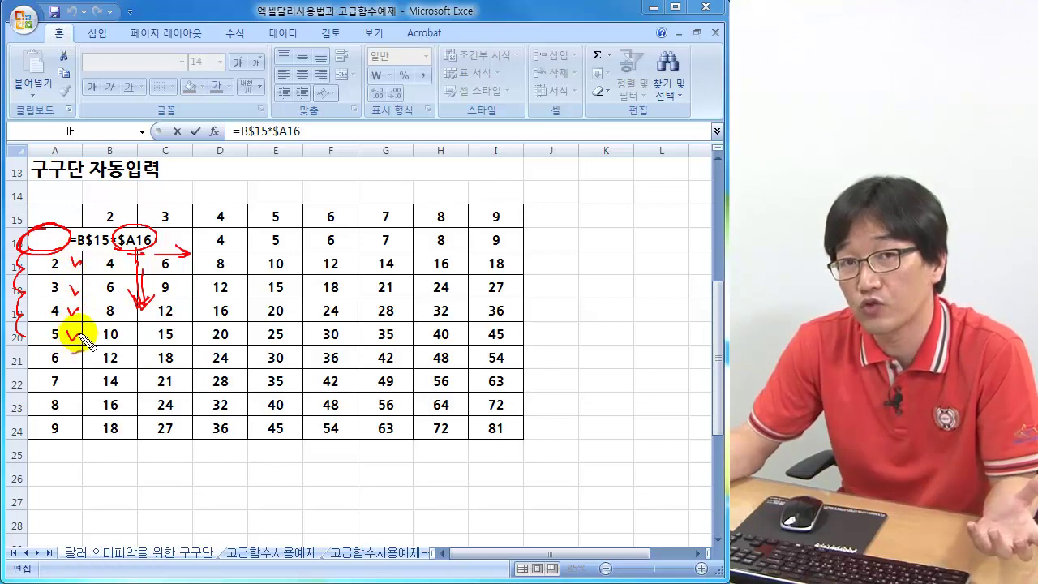
Draw arcs from column A to column D, circle the result in I24, and erase the annotations
drag(184, 257, 174, 255)
mouse_move(58, 227)
mouse_down()
mouse_move(56, 216)
mouse_move(88, 195)
mouse_move(162, 217)
mouse_move(229, 220)
mouse_up()
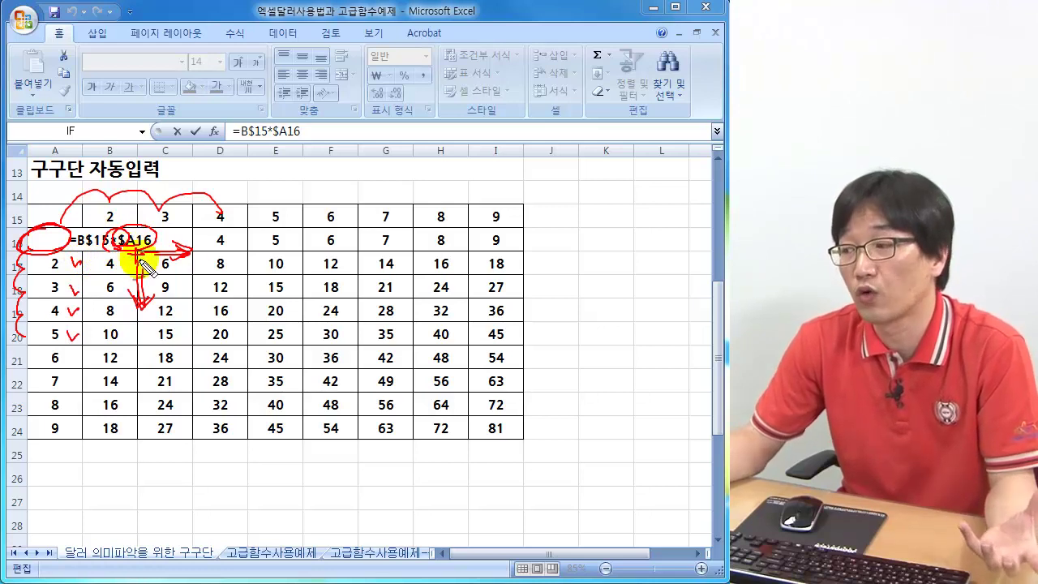
mouse_move(498, 451)
mouse_down()
mouse_move(491, 426)
mouse_move(470, 431)
mouse_up()
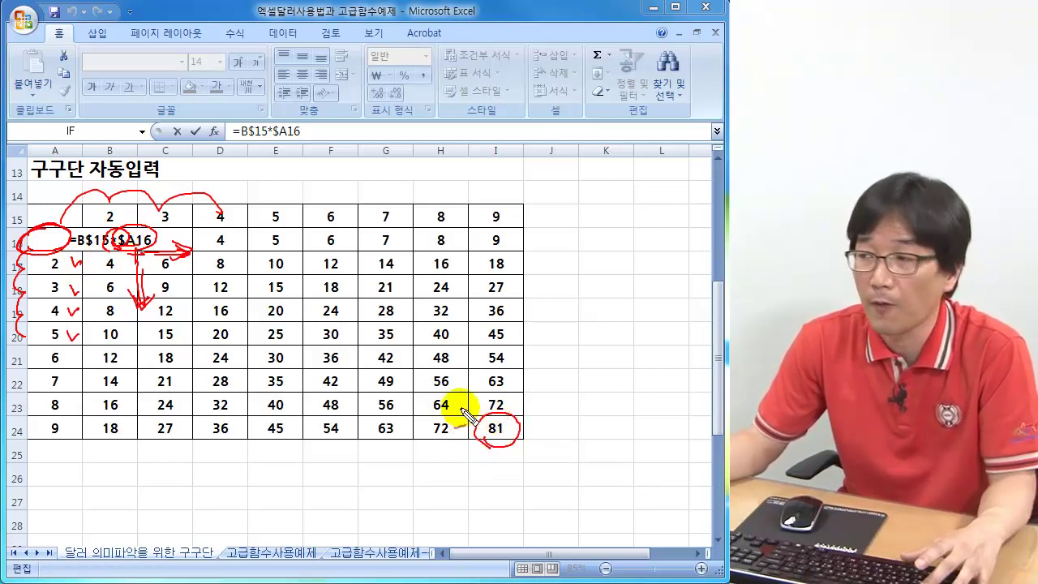
key(e)
Write $A and A$1 in red above the table, add a downward arrow with 2, 3 and 4, and underline B$15 and $A16 in the formula
mouse_move(350, 182)
mouse_down()
mouse_move(331, 186)
mouse_move(331, 167)
mouse_move(365, 189)
mouse_move(369, 183)
mouse_move(373, 196)
mouse_up()
mouse_move(306, 208)
mouse_down()
mouse_move(393, 207)
mouse_move(345, 172)
mouse_move(350, 213)
mouse_up()
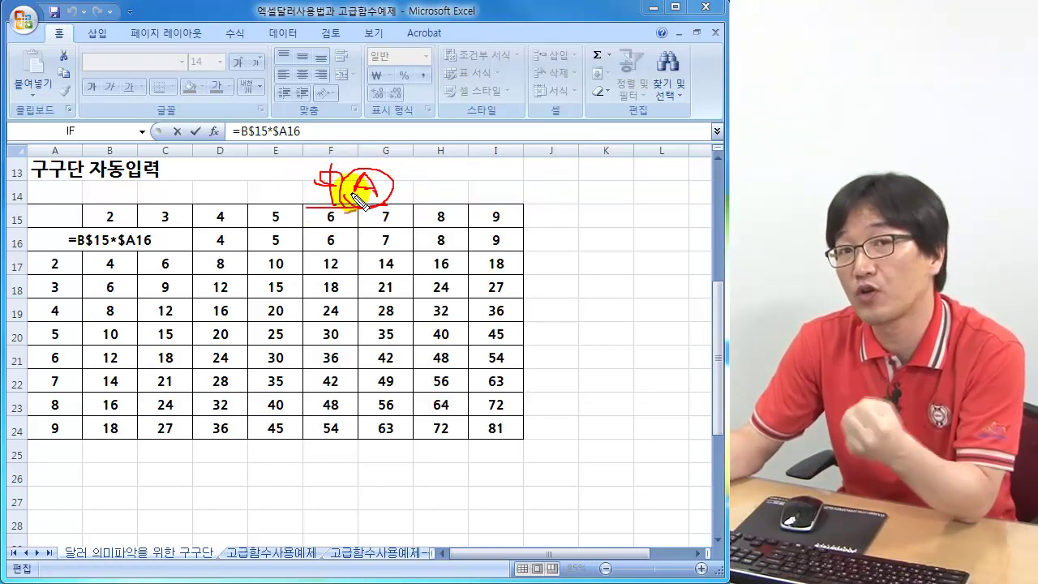
mouse_move(467, 195)
mouse_down()
mouse_move(486, 174)
mouse_move(475, 176)
mouse_move(494, 190)
mouse_move(523, 187)
mouse_move(505, 167)
mouse_move(486, 173)
mouse_move(538, 189)
mouse_move(532, 209)
mouse_move(541, 202)
mouse_move(521, 199)
mouse_move(582, 207)
mouse_move(573, 216)
mouse_up()
drag(594, 202, 597, 252)
drag(589, 236, 609, 241)
mouse_move(547, 228)
mouse_down()
mouse_move(557, 241)
mouse_move(547, 276)
mouse_up()
mouse_move(551, 284)
mouse_down()
mouse_move(545, 298)
mouse_move(558, 294)
mouse_up()
drag(550, 283, 550, 300)
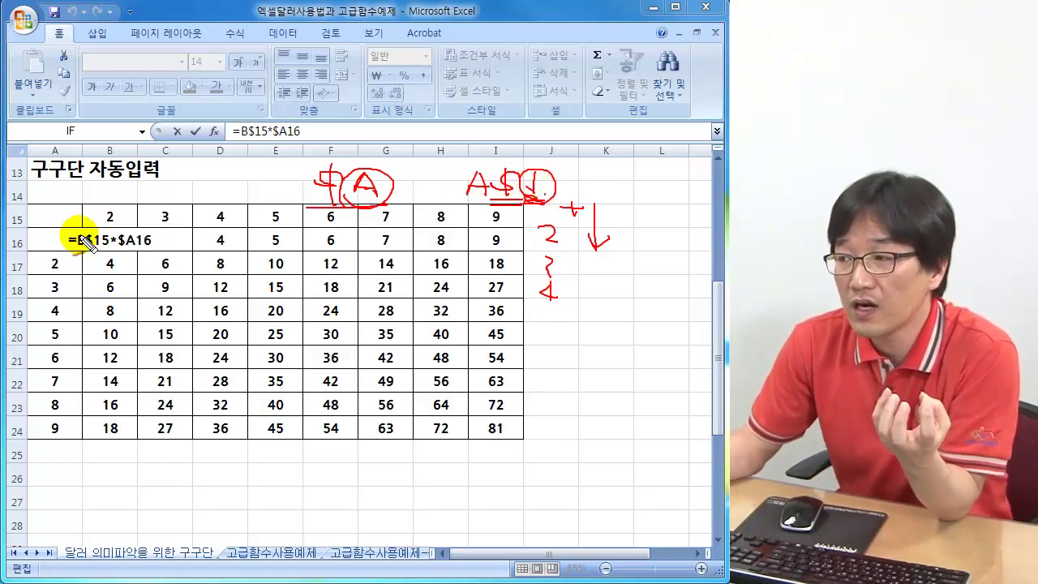
drag(73, 249, 153, 250)
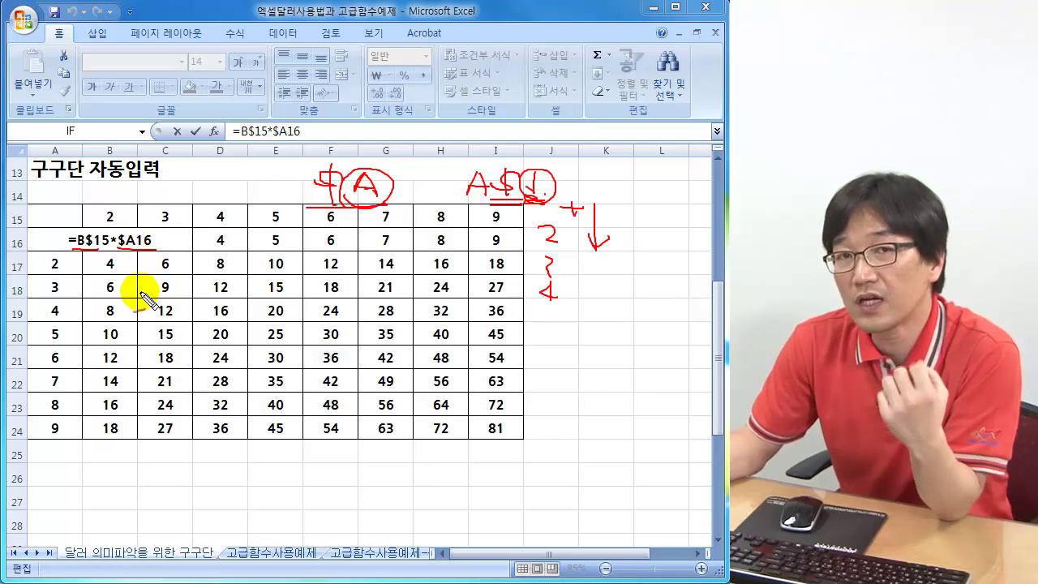
Sketch the F4 cycle below the table from A1 to $A$1 through two blanks back to A1, erase the annotations and leave the B16 formula
mouse_move(168, 467)
mouse_down()
mouse_move(190, 454)
mouse_move(198, 470)
mouse_move(233, 471)
mouse_move(221, 512)
mouse_move(254, 514)
mouse_move(217, 487)
mouse_up()
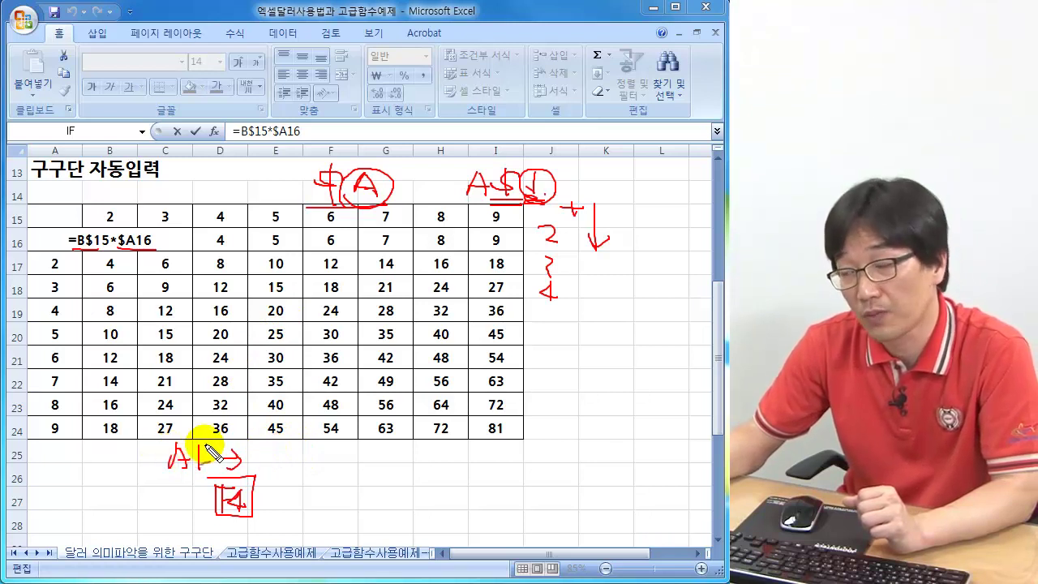
mouse_move(267, 451)
mouse_down()
mouse_move(273, 463)
mouse_move(352, 458)
mouse_move(342, 480)
mouse_move(409, 458)
mouse_move(371, 508)
mouse_up()
mouse_move(373, 484)
mouse_down()
mouse_move(402, 494)
mouse_move(364, 514)
mouse_move(424, 480)
mouse_move(369, 480)
mouse_up()
drag(270, 477, 342, 476)
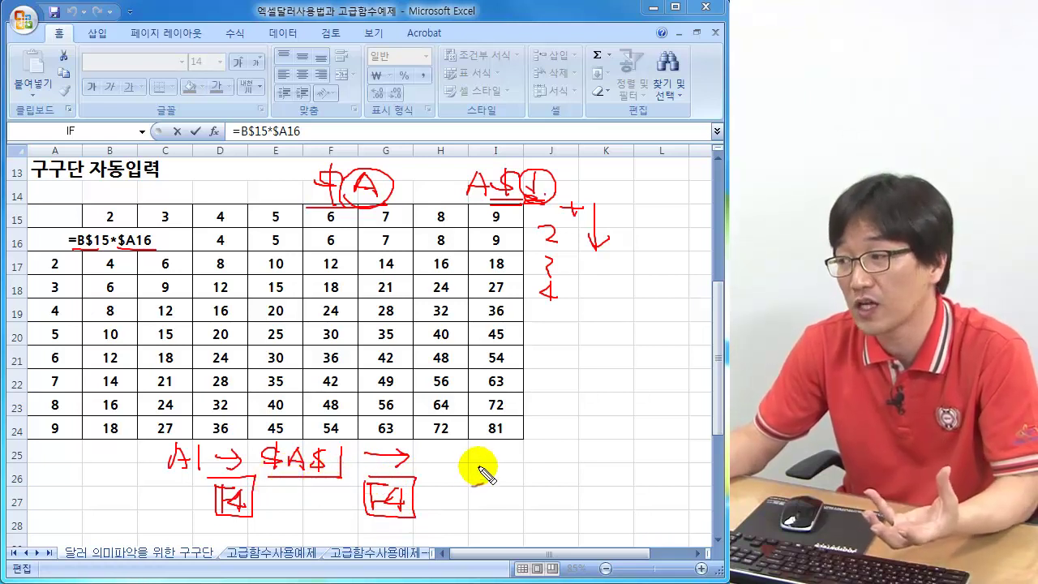
mouse_move(430, 477)
mouse_down()
mouse_move(503, 477)
mouse_move(532, 511)
mouse_move(574, 519)
mouse_move(533, 482)
mouse_move(567, 456)
mouse_move(553, 468)
mouse_up()
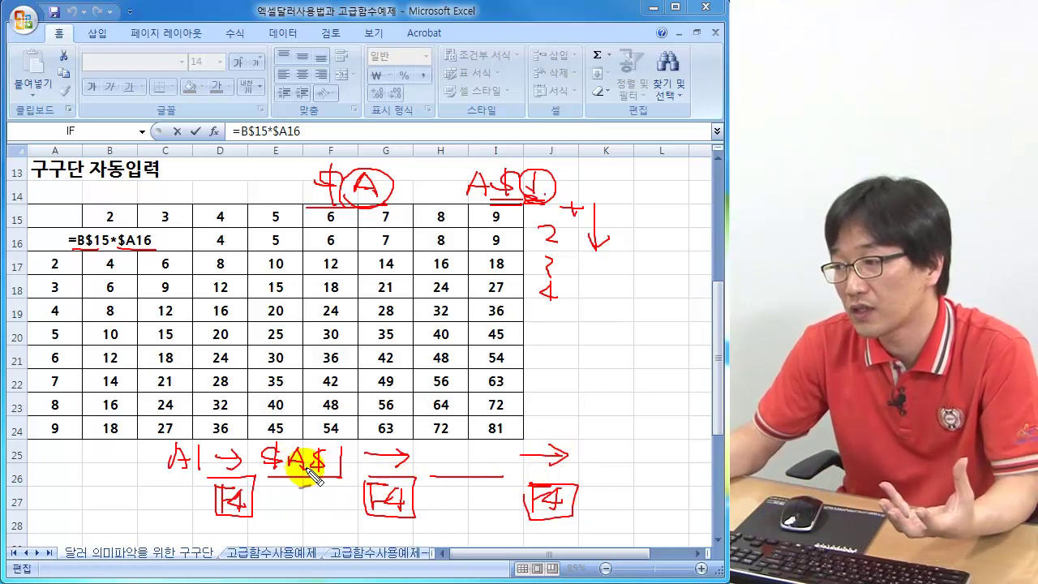
mouse_move(591, 473)
mouse_down()
mouse_move(653, 472)
mouse_move(652, 511)
mouse_up()
mouse_move(650, 488)
mouse_down()
mouse_move(681, 496)
mouse_move(660, 517)
mouse_move(653, 486)
mouse_move(672, 419)
mouse_move(317, 324)
mouse_move(186, 446)
mouse_up()
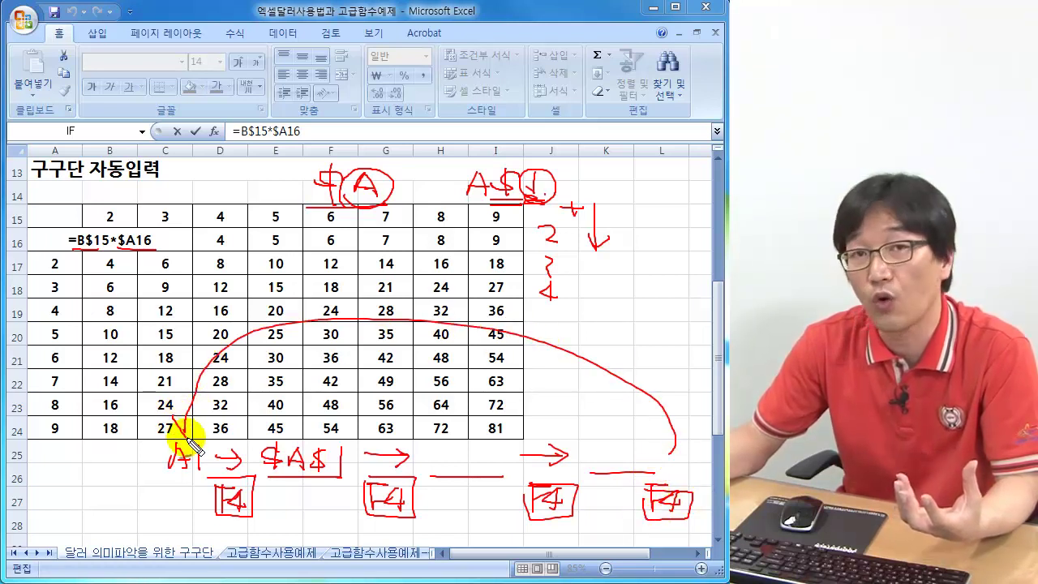
right_click(203, 397)
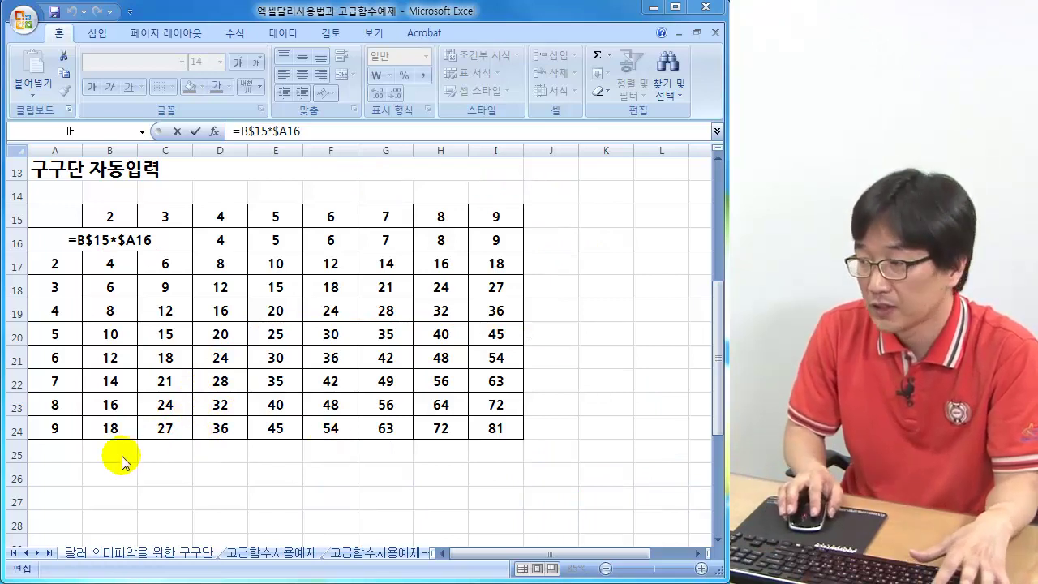
key(Escape)
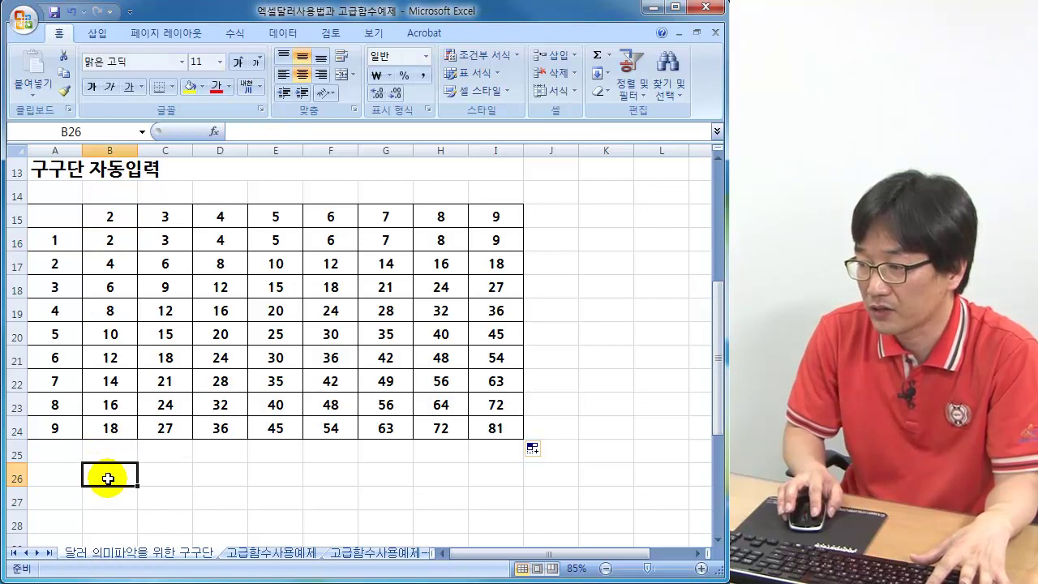
Start a =B15 formula in B26, cycle the reference from $B$15 back to B15, and cancel the entry
text(=)
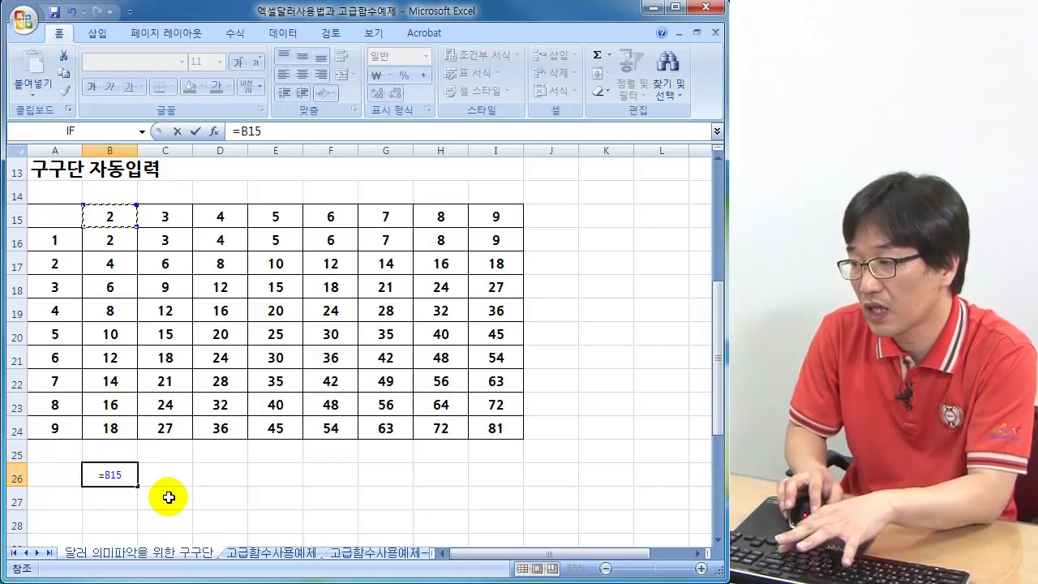
double_click(115, 475)
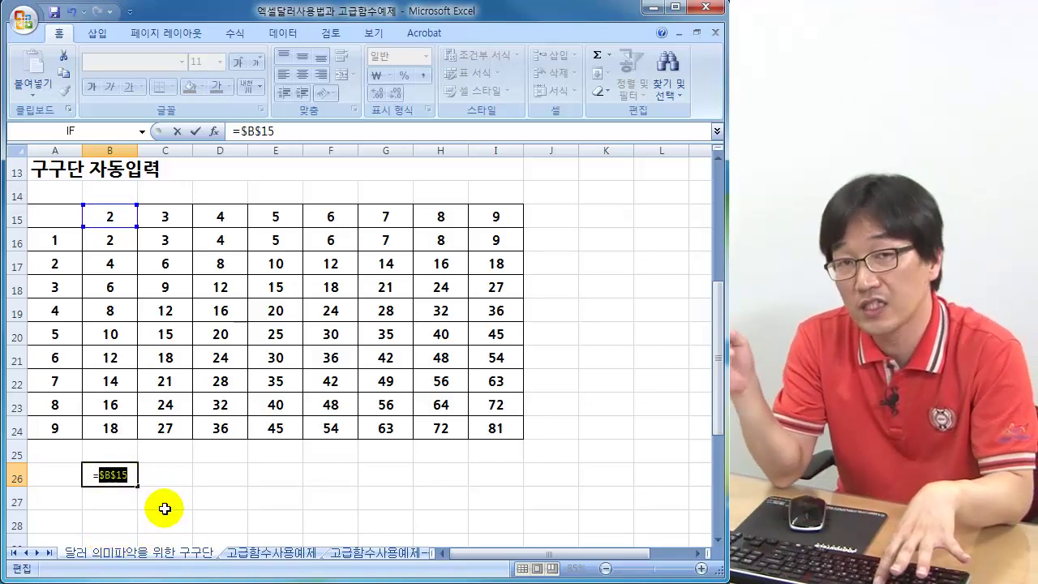
key(F4)
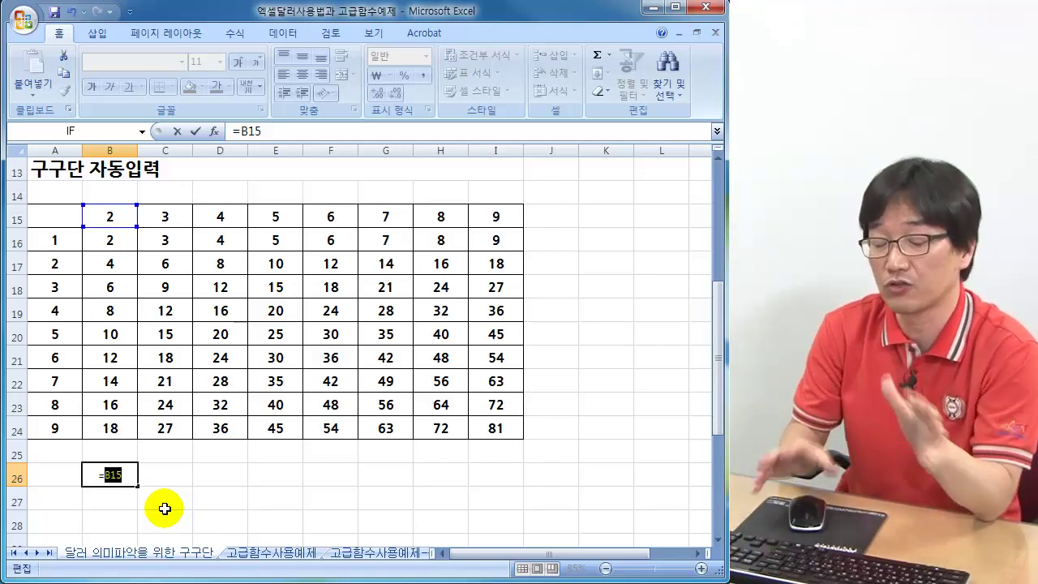
key(ctrl+2)
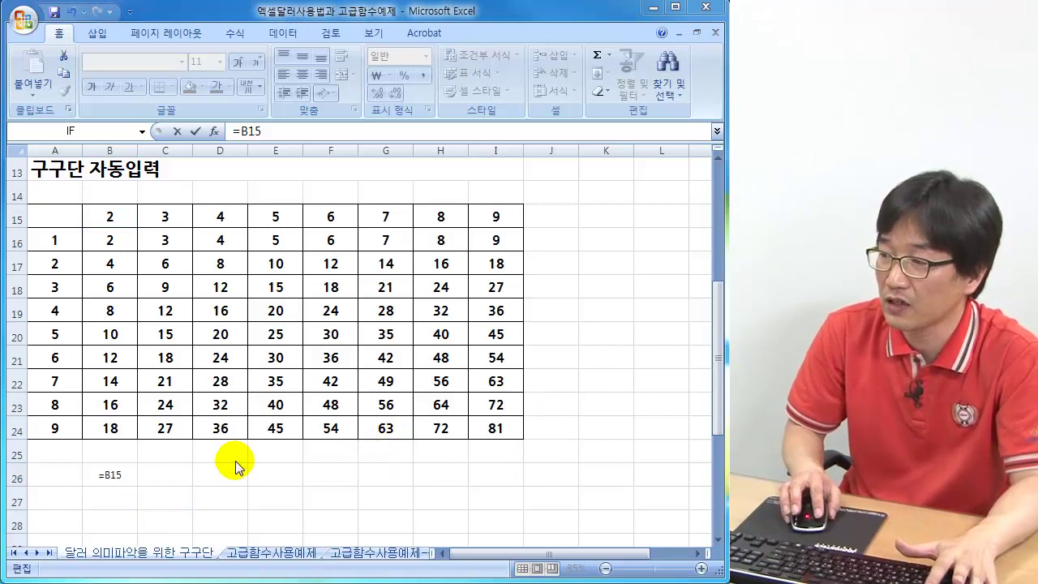
click(105, 475)
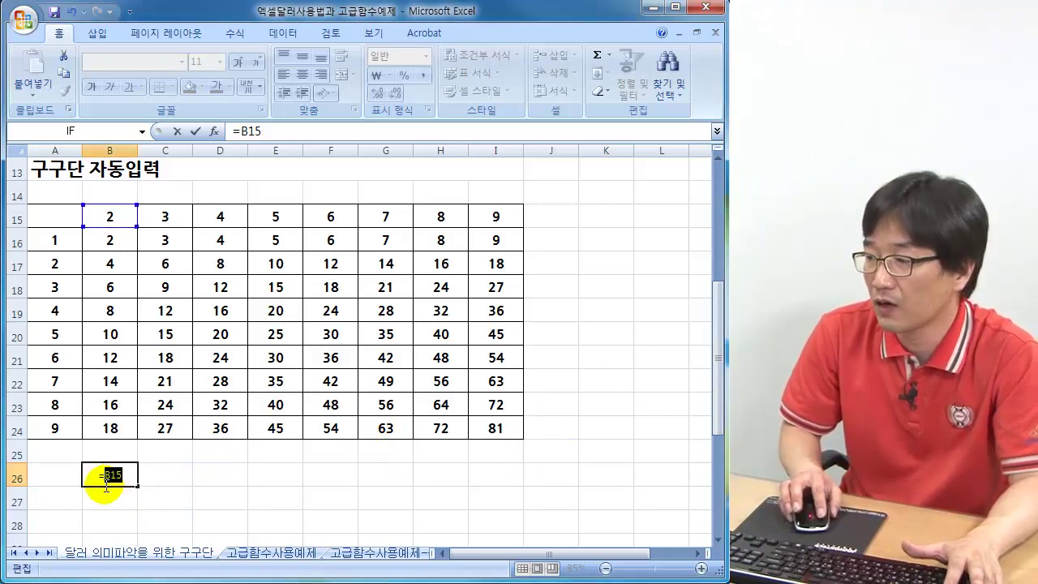
click(139, 485)
key(Escape)
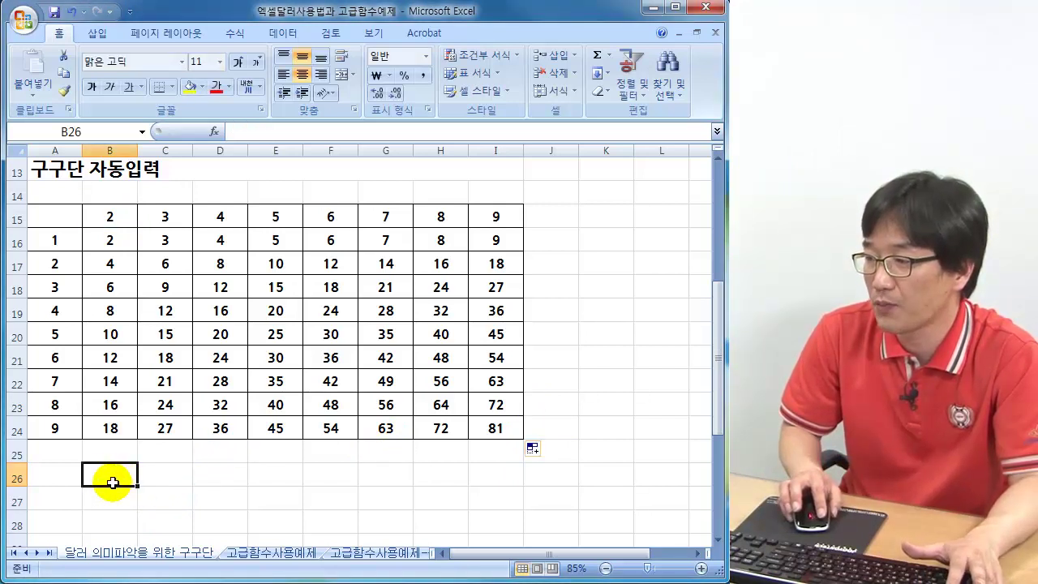
Compare the 고급함수사용예제 exercise sheet with the 고급함수사용예제-정답 answer sheet, and return to the exercise sheet's title
click(231, 469)
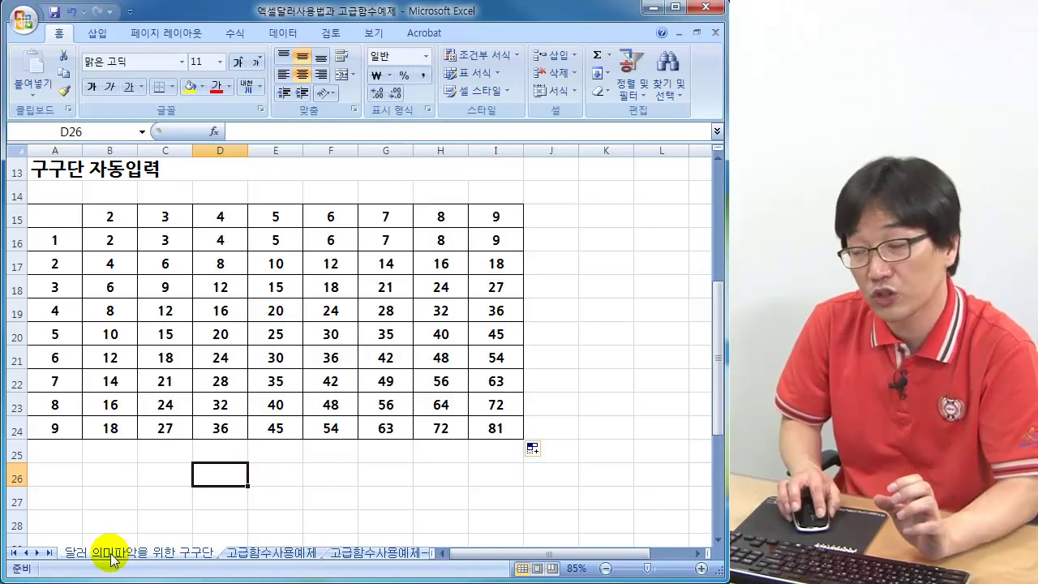
click(261, 552)
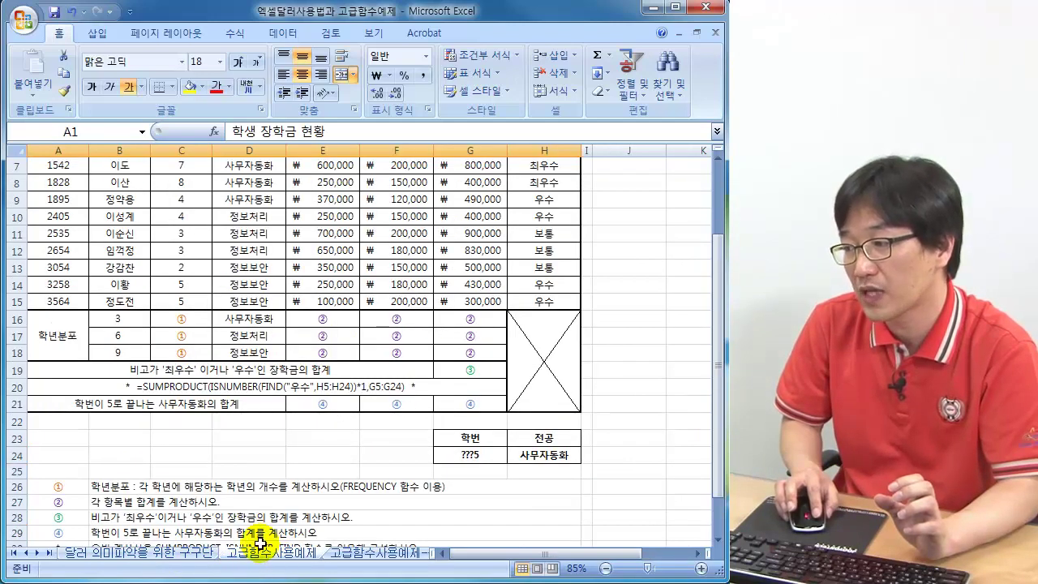
click(379, 555)
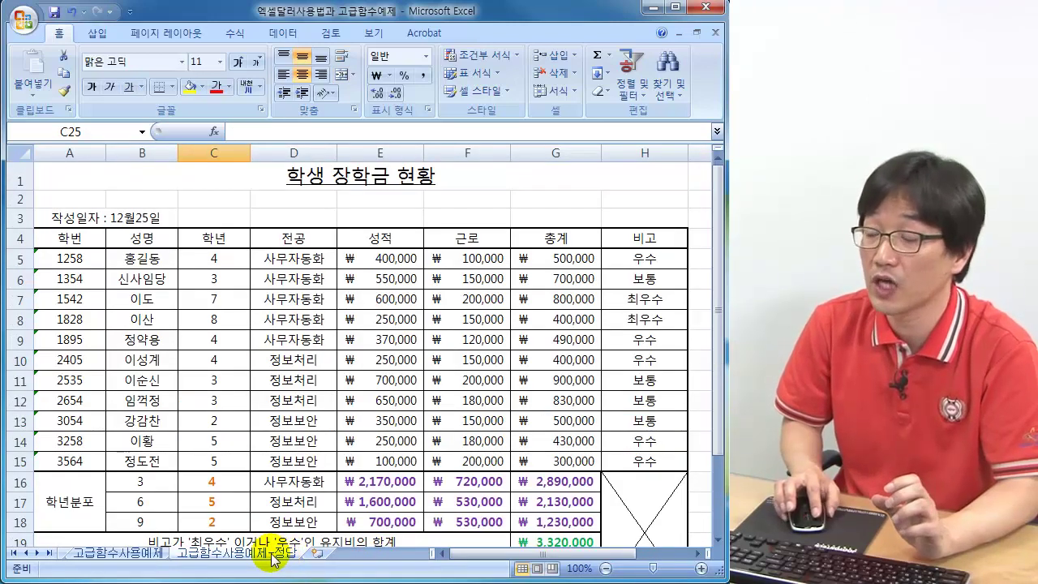
click(113, 555)
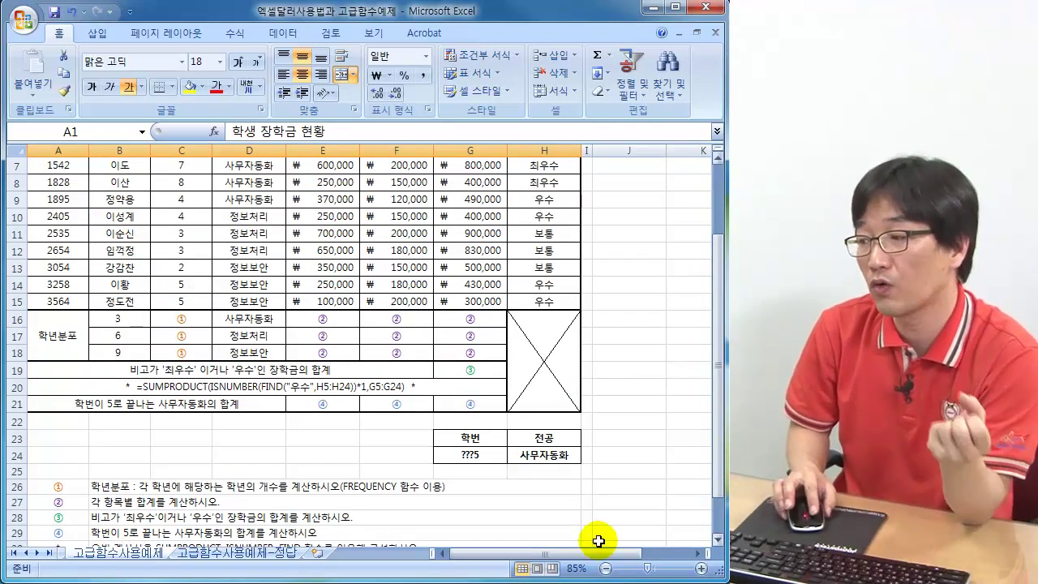
click(239, 553)
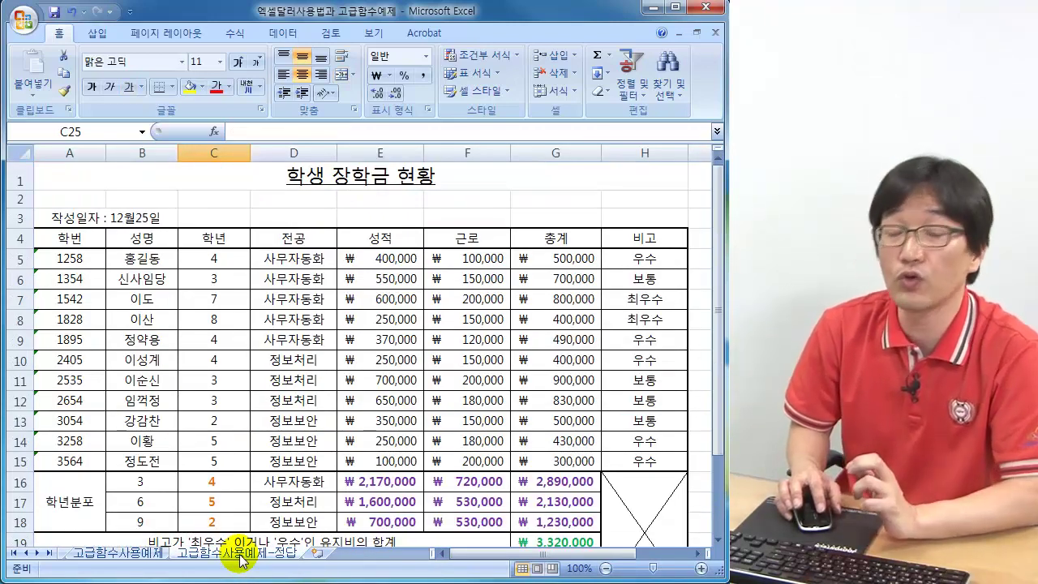
click(109, 552)
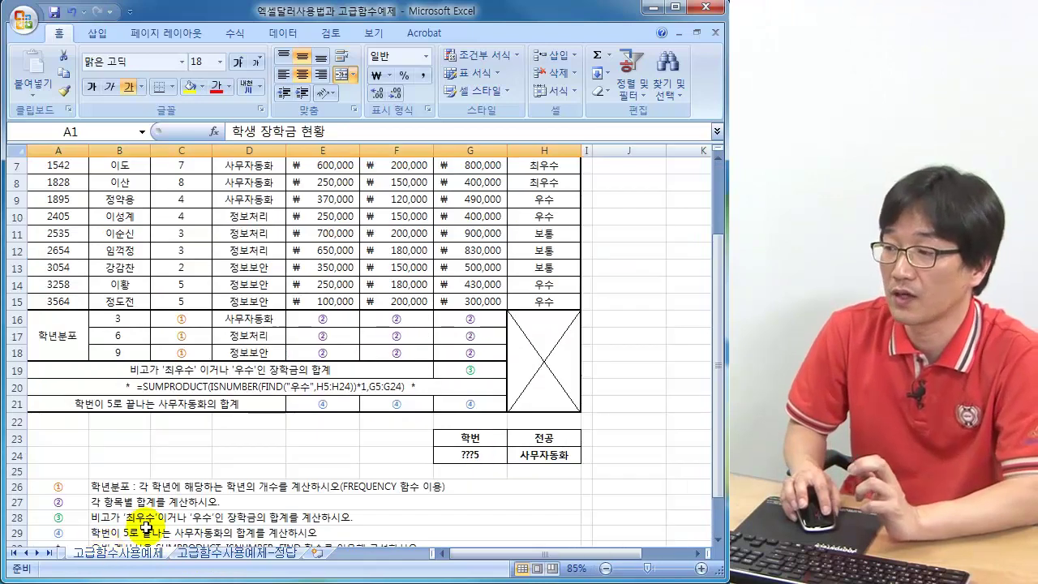
click(215, 375)
scroll(214, 448, up, 2)
click(278, 170)
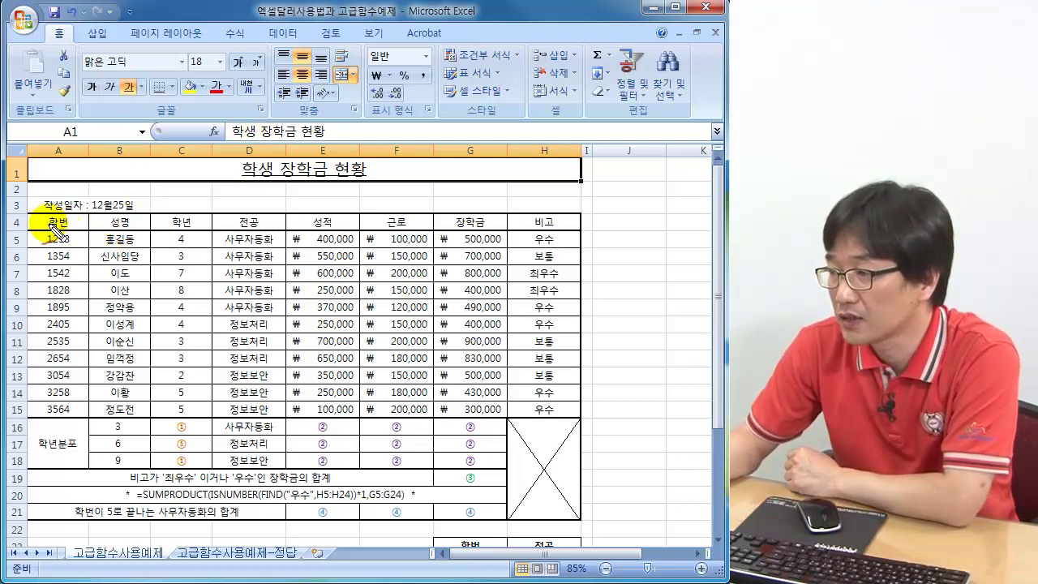
Circle the 학번, 성명, 학년 and 전공 headers in red, trace curves along their values, and circle the years 7 and 8
mouse_move(49, 231)
mouse_down()
mouse_move(58, 202)
mouse_move(77, 243)
mouse_move(61, 415)
mouse_up()
mouse_move(133, 213)
mouse_down()
mouse_move(106, 236)
mouse_move(135, 216)
mouse_move(134, 398)
mouse_move(121, 402)
mouse_up()
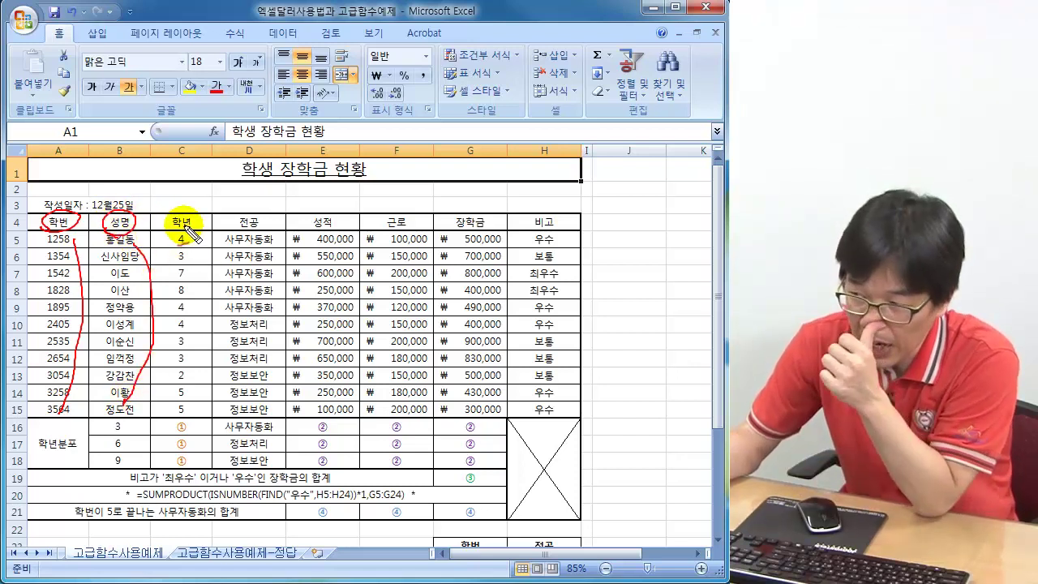
mouse_move(191, 208)
mouse_down()
mouse_move(209, 259)
mouse_move(194, 403)
mouse_up()
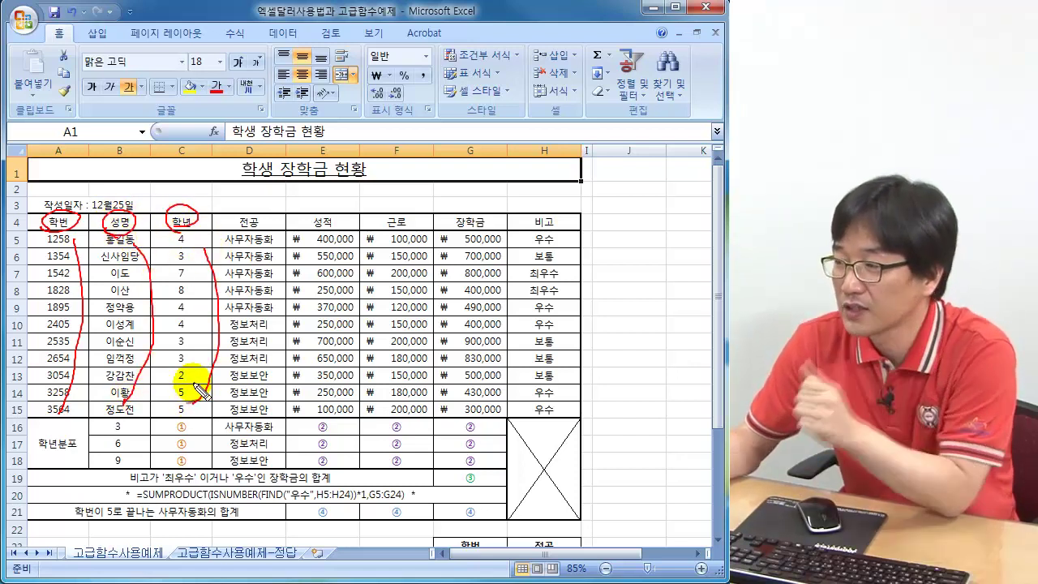
mouse_move(163, 279)
mouse_down()
mouse_move(187, 288)
mouse_move(180, 280)
mouse_move(185, 297)
mouse_move(174, 298)
mouse_move(199, 318)
mouse_up()
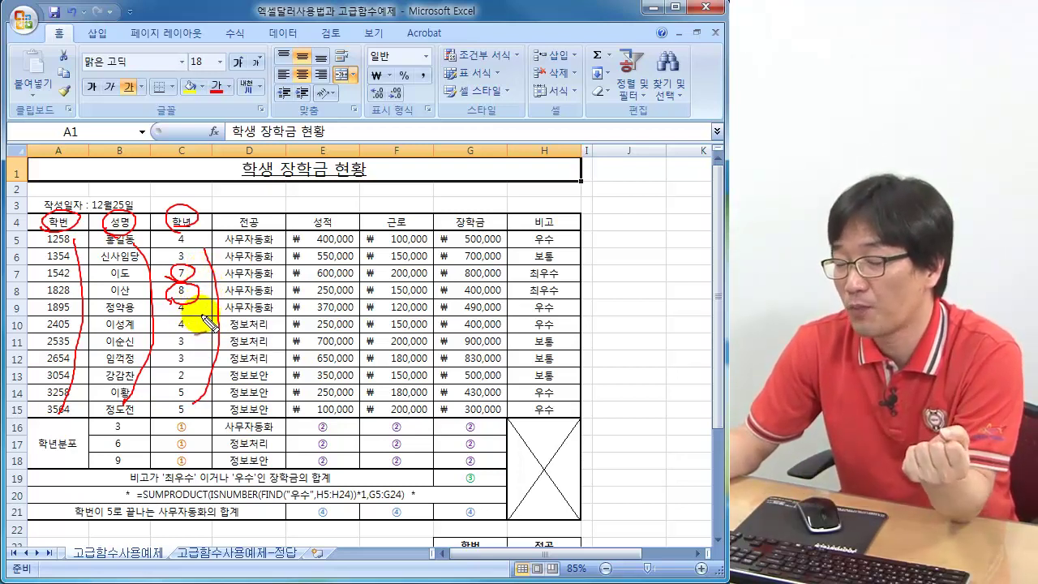
mouse_move(266, 204)
mouse_down()
mouse_move(240, 208)
mouse_move(237, 230)
mouse_move(268, 216)
mouse_up()
mouse_move(285, 256)
mouse_down()
mouse_move(273, 325)
mouse_move(262, 316)
mouse_move(268, 372)
mouse_up()
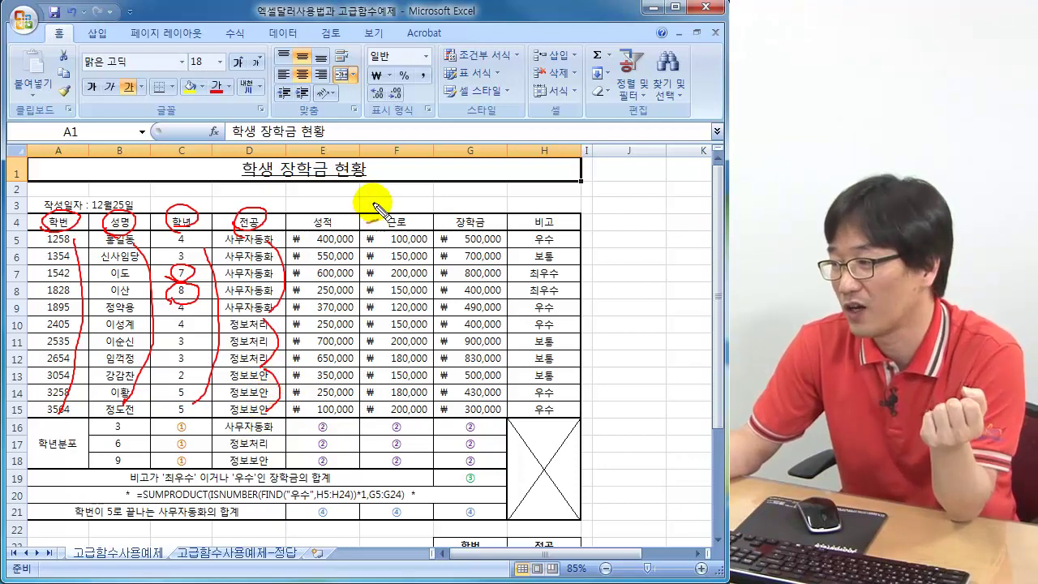
Circle the 성적, 근로 and 장학금 headers, put a plus between the first two, and trace curves down the three amount columns
mouse_move(314, 215)
mouse_down()
mouse_move(313, 227)
mouse_move(324, 218)
mouse_up()
mouse_move(282, 180)
mouse_down()
mouse_move(321, 180)
mouse_move(317, 224)
mouse_move(317, 203)
mouse_move(300, 212)
mouse_up()
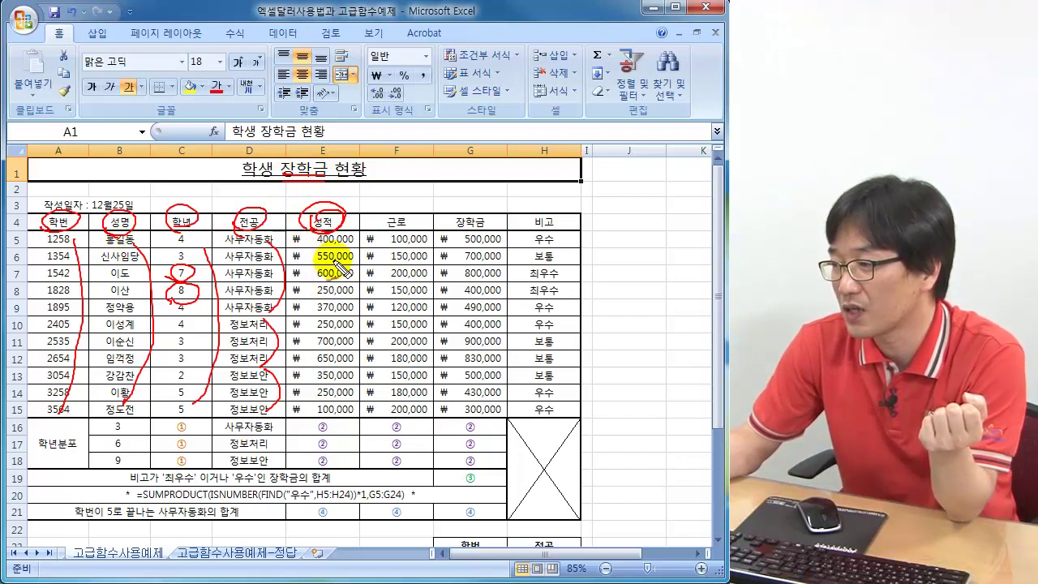
drag(349, 235, 333, 415)
mouse_move(413, 220)
mouse_down()
mouse_move(394, 232)
mouse_move(398, 204)
mouse_move(401, 237)
mouse_move(435, 267)
mouse_move(411, 427)
mouse_move(405, 419)
mouse_up()
mouse_move(469, 217)
mouse_down()
mouse_move(475, 232)
mouse_move(454, 230)
mouse_up()
drag(350, 221, 373, 221)
drag(362, 202, 362, 236)
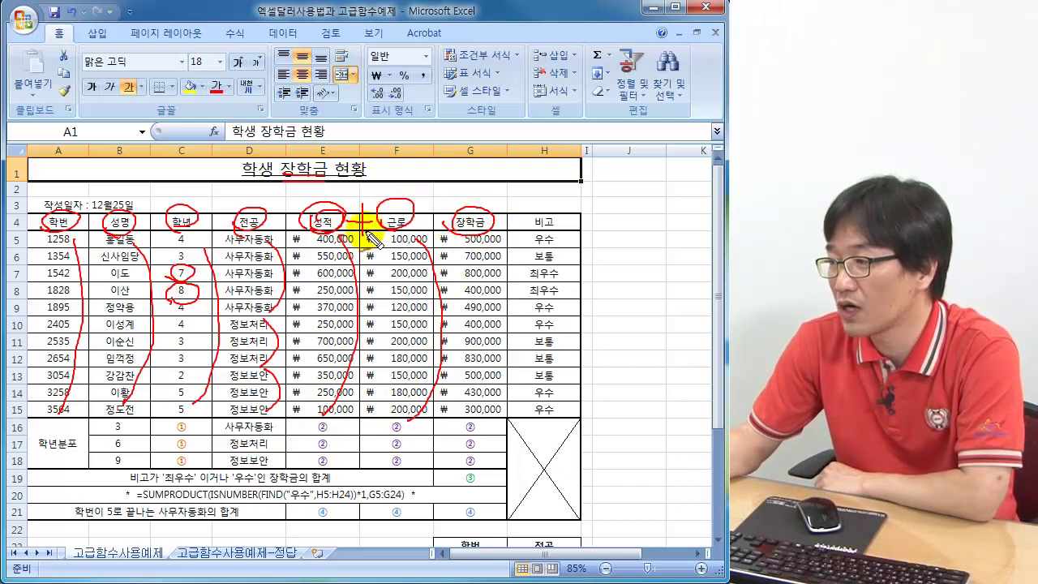
mouse_move(496, 235)
mouse_down()
mouse_move(510, 349)
mouse_move(490, 423)
mouse_up()
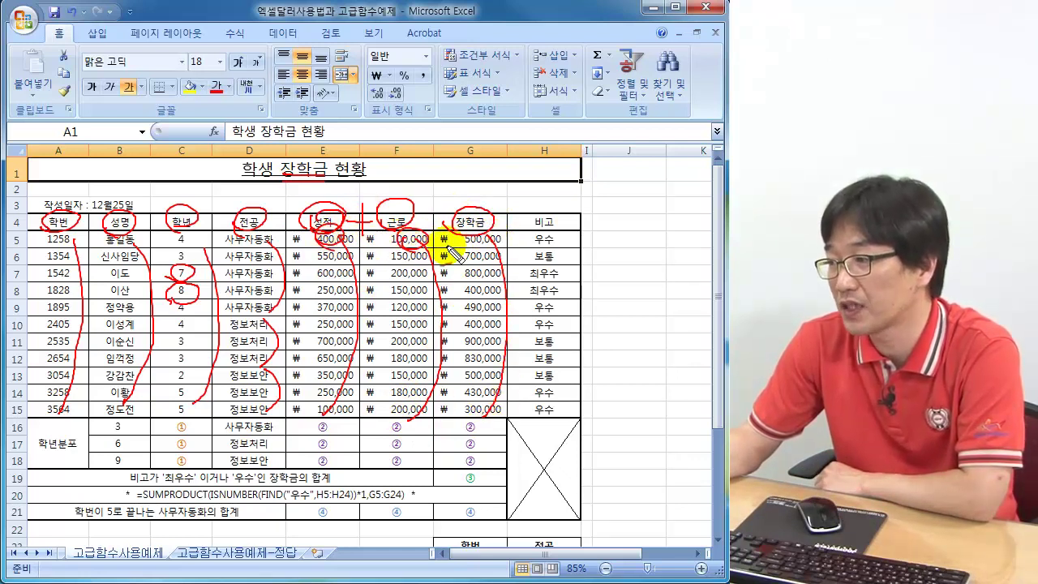
Circle the 비고 header, the name in B5 and several remarks, draw vertical lines beside rows 11 to 15, and erase the annotations
mouse_move(487, 211)
mouse_down()
mouse_move(459, 239)
mouse_move(547, 237)
mouse_move(535, 216)
mouse_up()
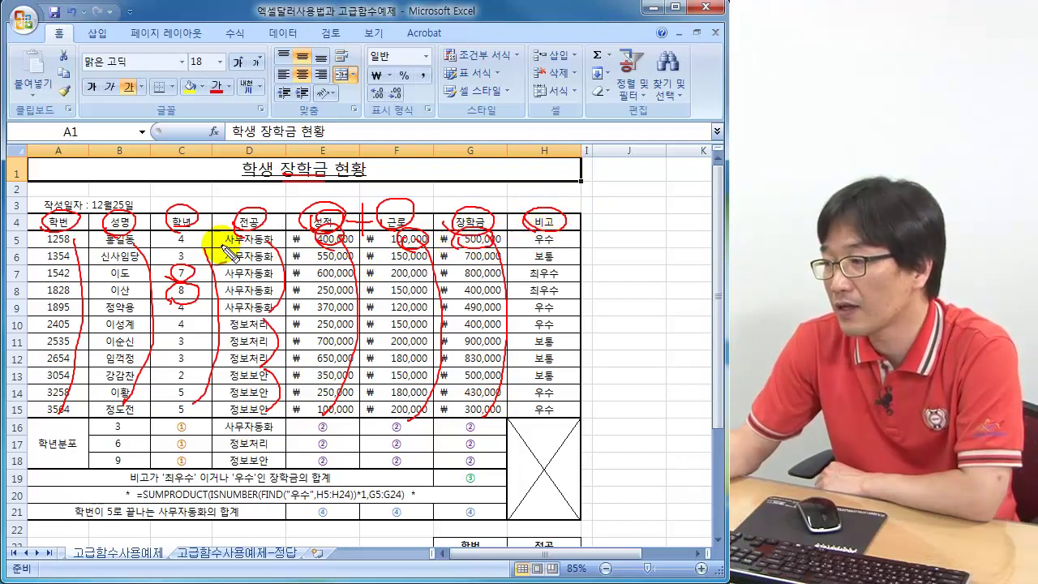
mouse_move(570, 254)
mouse_down()
mouse_move(561, 258)
mouse_move(569, 254)
mouse_up()
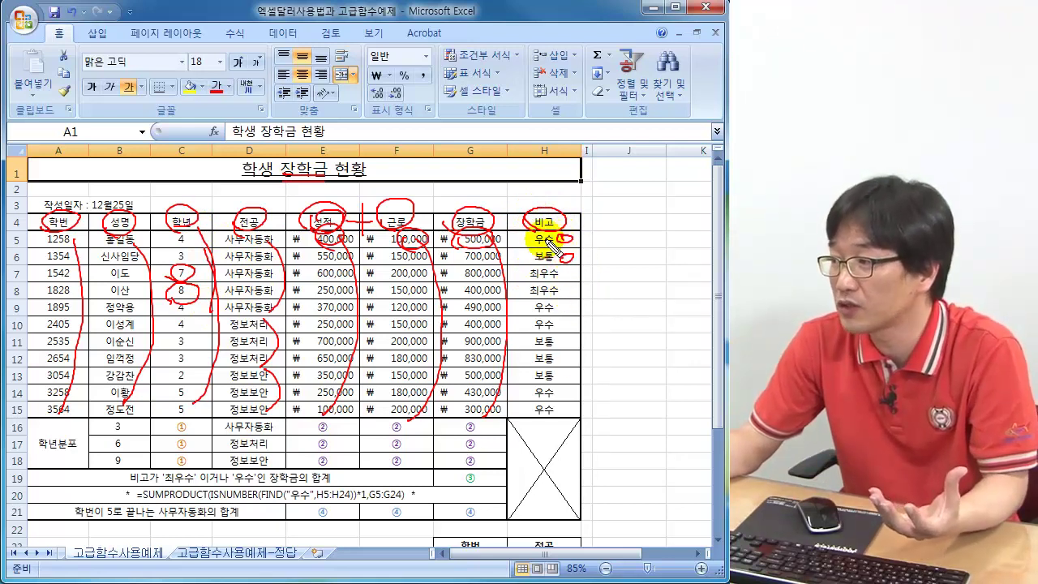
mouse_move(136, 239)
mouse_down()
mouse_move(94, 247)
mouse_move(130, 253)
mouse_up()
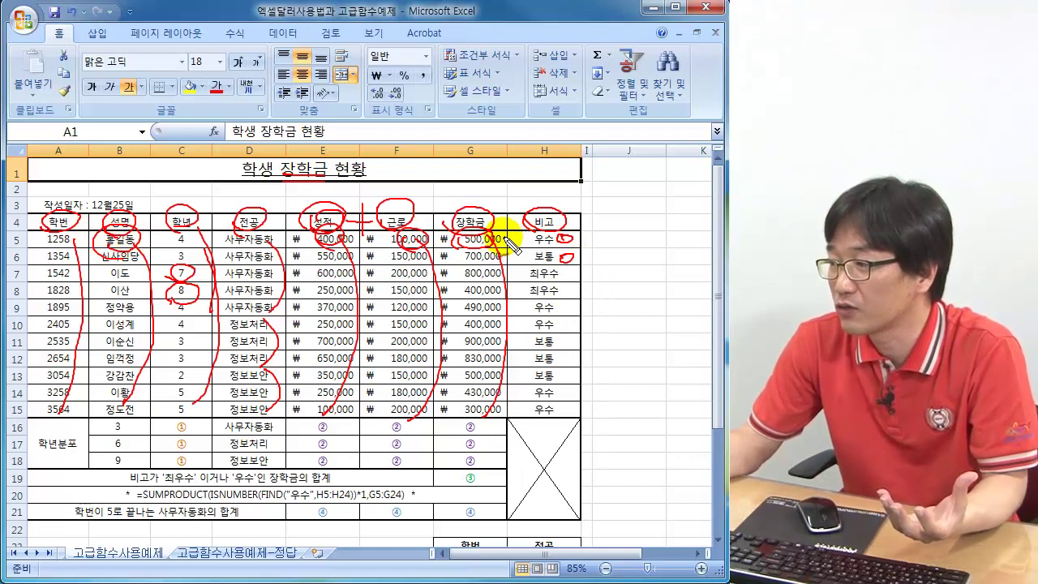
mouse_move(559, 236)
mouse_down()
mouse_move(532, 261)
mouse_move(556, 296)
mouse_move(528, 315)
mouse_move(564, 320)
mouse_move(570, 405)
mouse_up()
drag(585, 344, 582, 405)
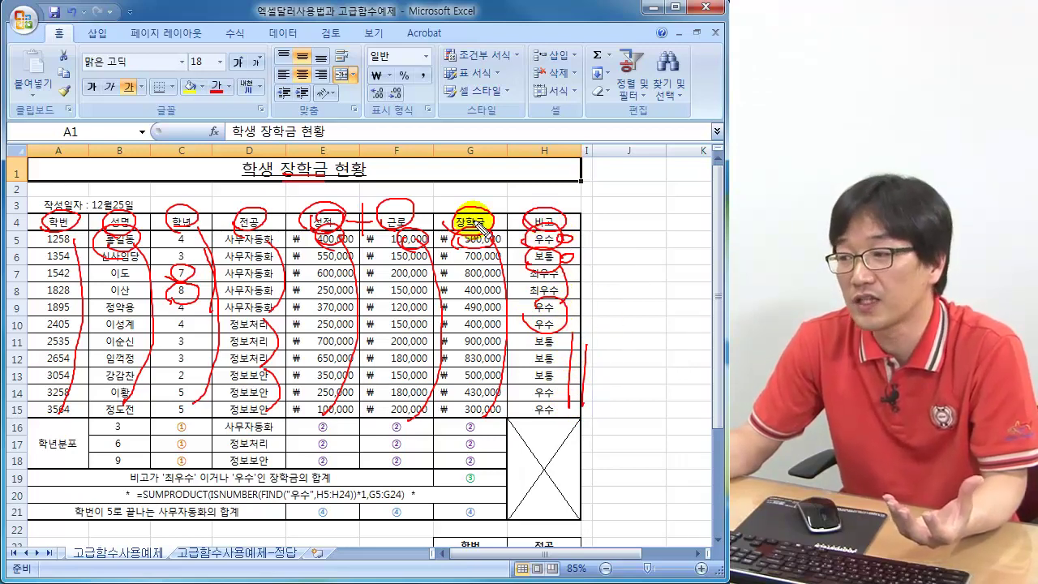
key(Escape)
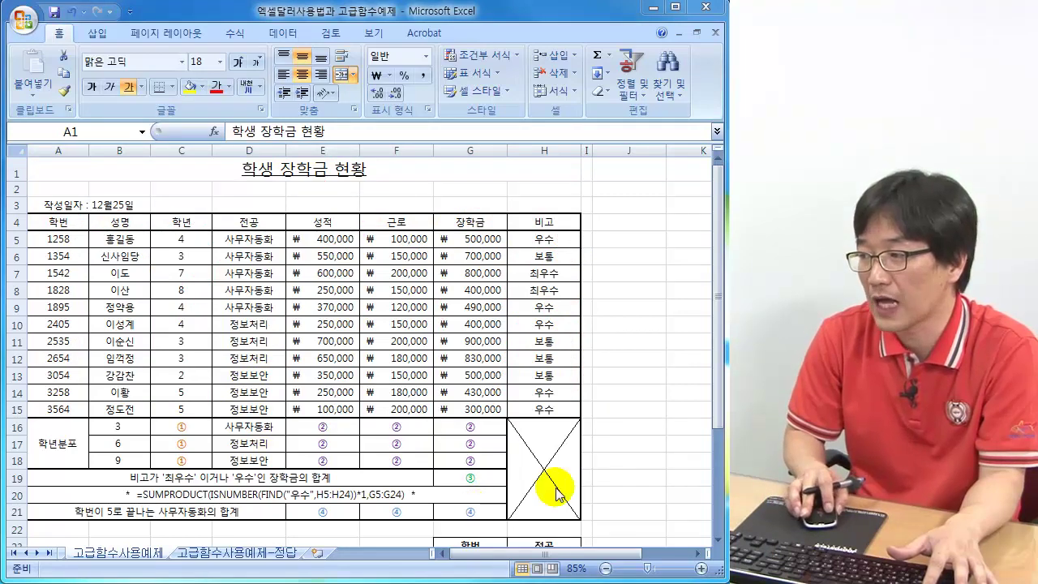
click(612, 431)
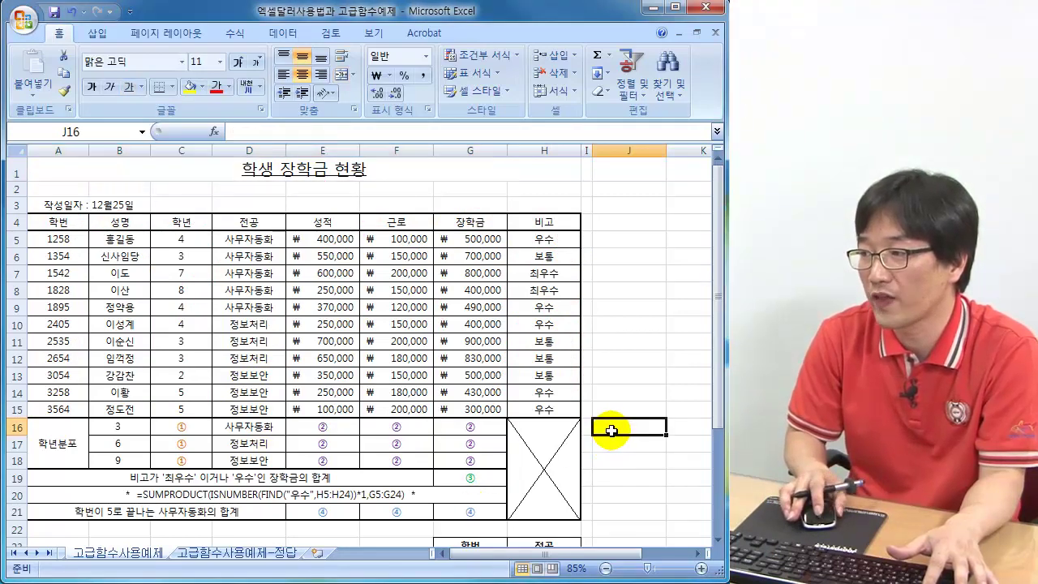
Circle the ① in C16, draw red arrows at the row 26 marker ①, 학년분포 and FREQUENCY, and erase the annotations
scroll(612, 432, down, 1)
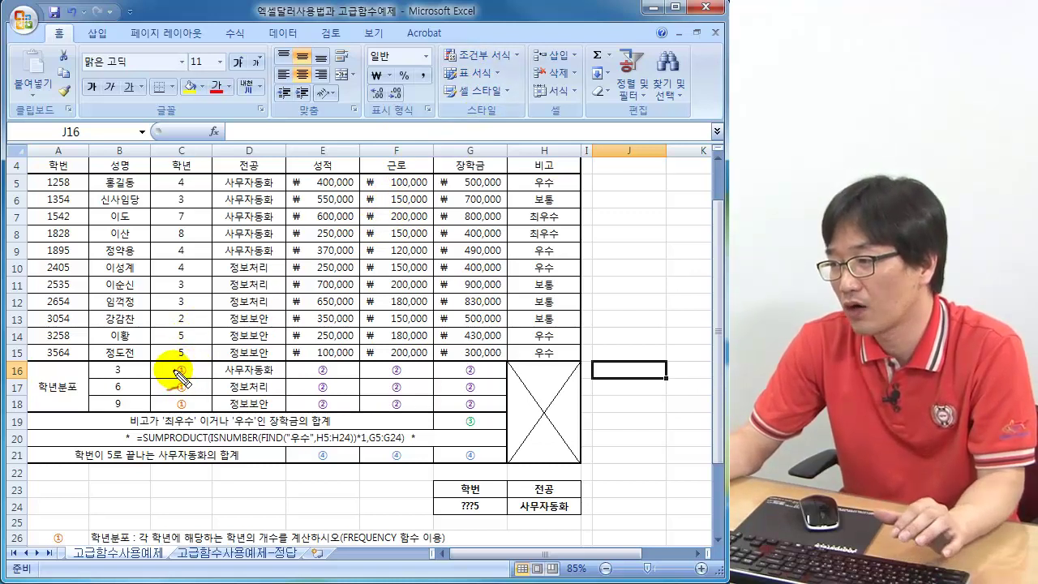
mouse_move(173, 375)
mouse_down()
mouse_move(195, 370)
mouse_move(167, 364)
mouse_move(173, 375)
mouse_up()
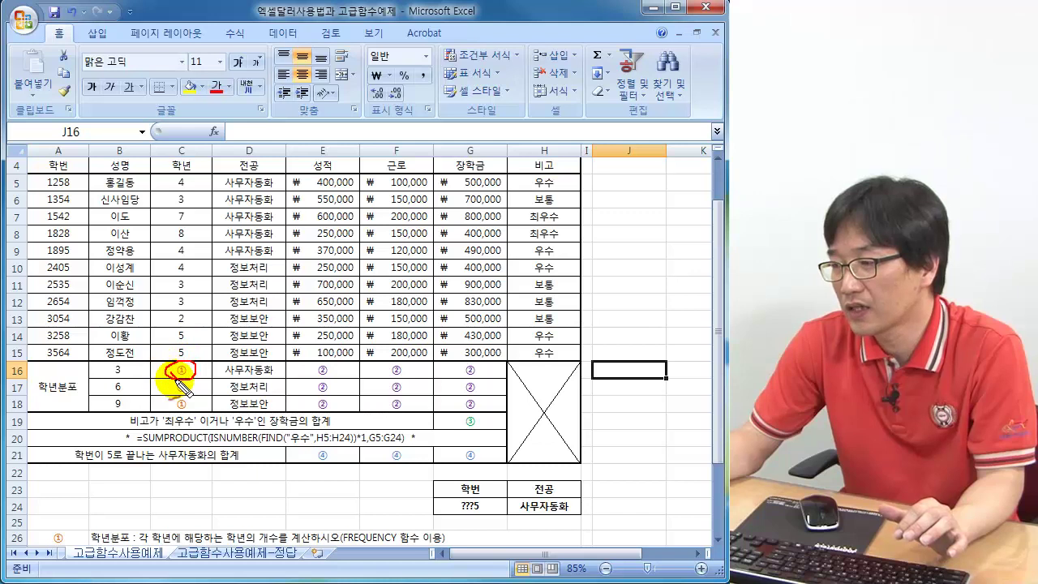
mouse_move(46, 508)
mouse_down()
mouse_move(57, 527)
mouse_move(69, 508)
mouse_move(123, 512)
mouse_up()
mouse_move(372, 509)
mouse_down()
mouse_move(375, 532)
mouse_move(387, 515)
mouse_up()
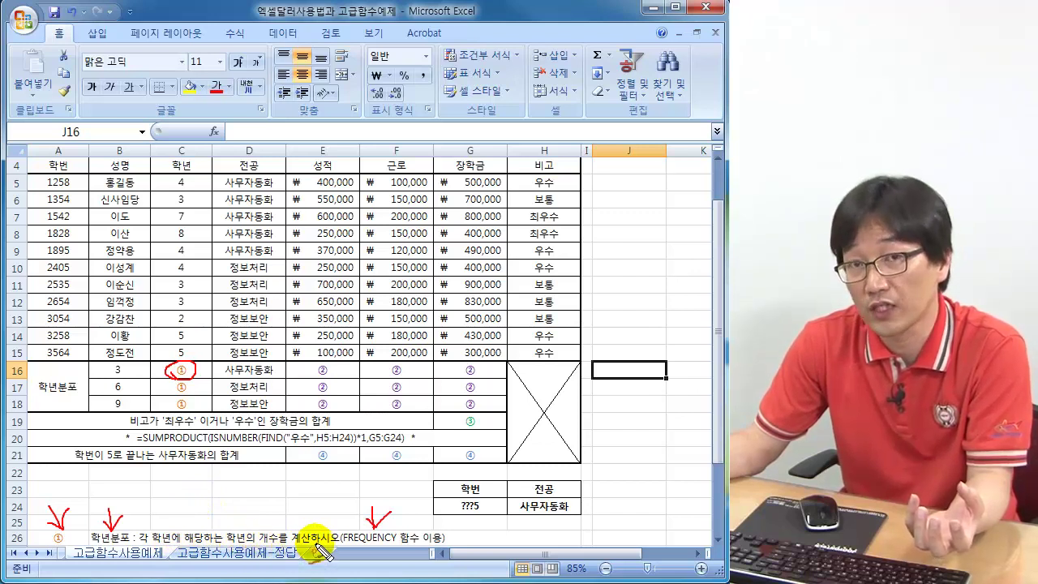
right_click(243, 243)
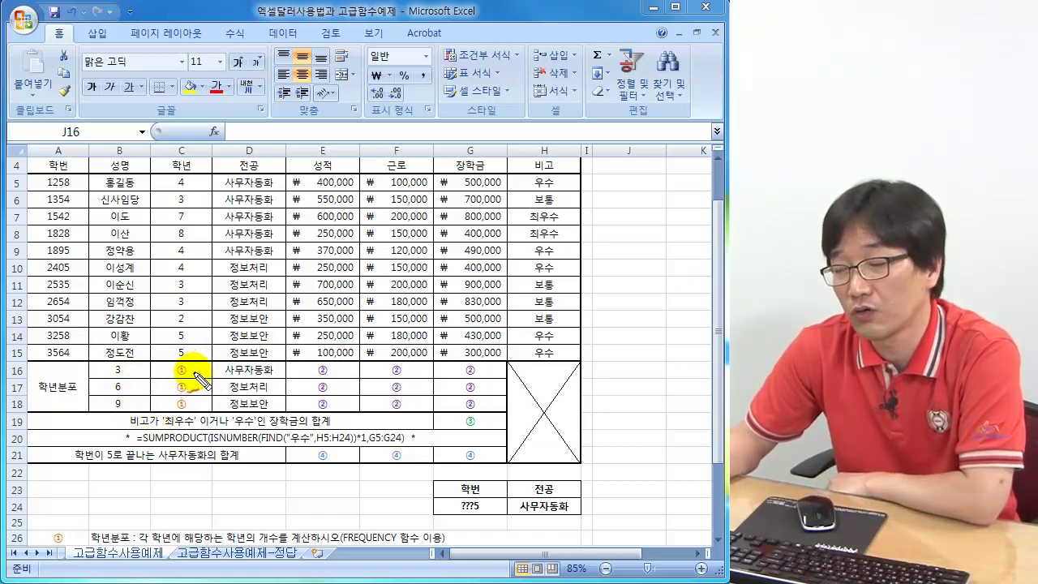
Mark the row 26 instruction with arrows and a circle, circle the 3 in B16 and the years up to 3 in red, and write 4 beside C16
mouse_move(191, 512)
mouse_down()
mouse_move(197, 529)
mouse_move(212, 500)
mouse_move(260, 531)
mouse_move(291, 519)
mouse_up()
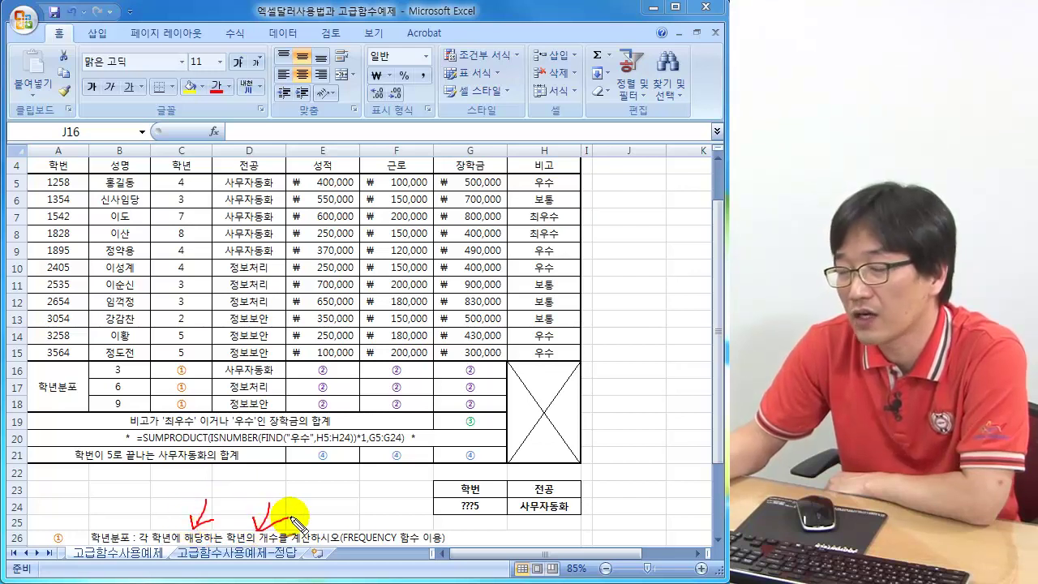
mouse_move(113, 378)
mouse_down()
mouse_move(129, 361)
mouse_move(105, 366)
mouse_up()
mouse_move(119, 527)
mouse_down()
mouse_move(116, 535)
mouse_move(136, 519)
mouse_move(120, 535)
mouse_up()
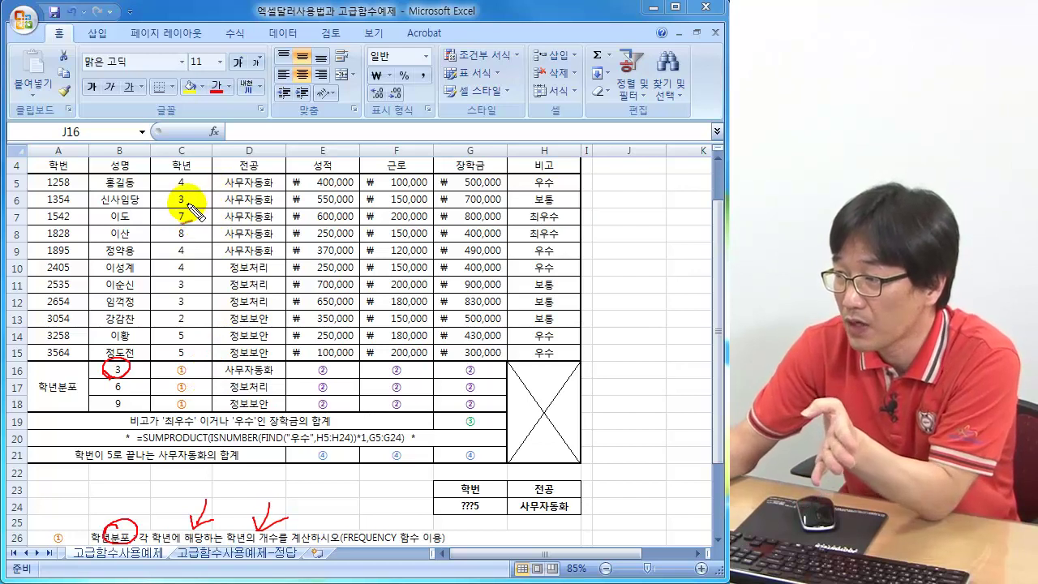
mouse_move(178, 209)
mouse_down()
mouse_move(188, 193)
mouse_move(172, 202)
mouse_move(183, 212)
mouse_up()
mouse_move(193, 281)
mouse_down()
mouse_move(180, 277)
mouse_move(193, 312)
mouse_move(180, 298)
mouse_move(182, 323)
mouse_move(174, 307)
mouse_move(185, 325)
mouse_up()
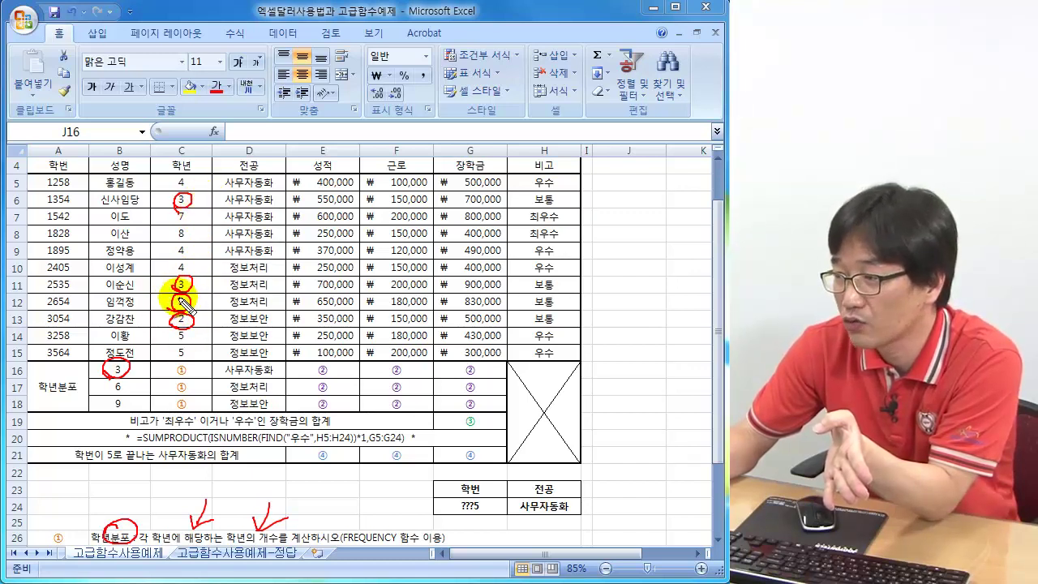
mouse_move(200, 375)
mouse_down()
mouse_move(202, 362)
mouse_move(213, 374)
mouse_up()
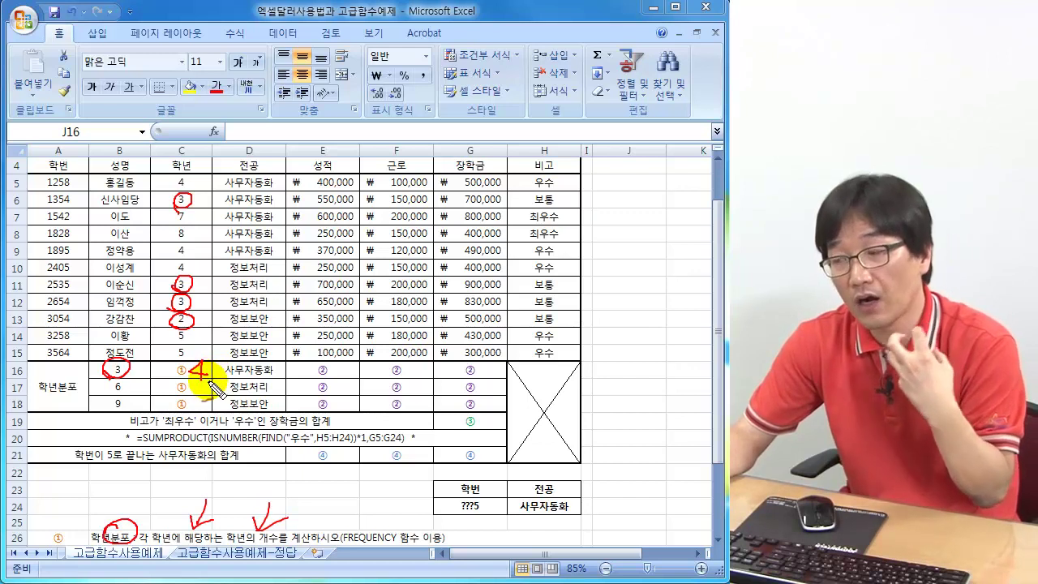
Circle the 6 in B17 in red and the years 4 and 5 in blue, and write 5 beside C17
mouse_move(128, 394)
mouse_down()
mouse_move(113, 388)
mouse_move(130, 393)
mouse_up()
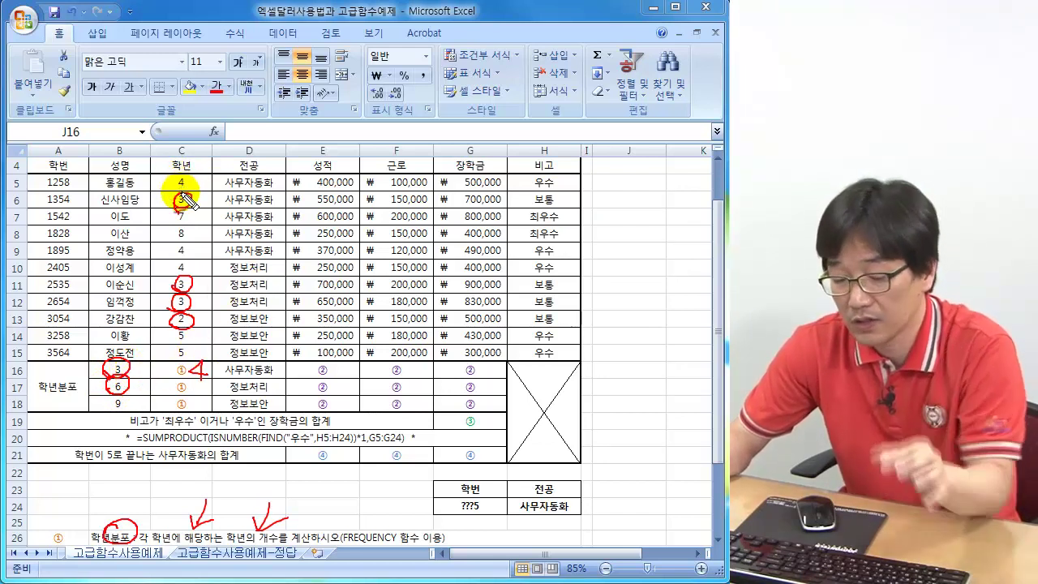
mouse_move(180, 192)
mouse_down()
mouse_move(185, 178)
mouse_move(180, 191)
mouse_up()
drag(176, 256, 178, 265)
drag(184, 345, 177, 369)
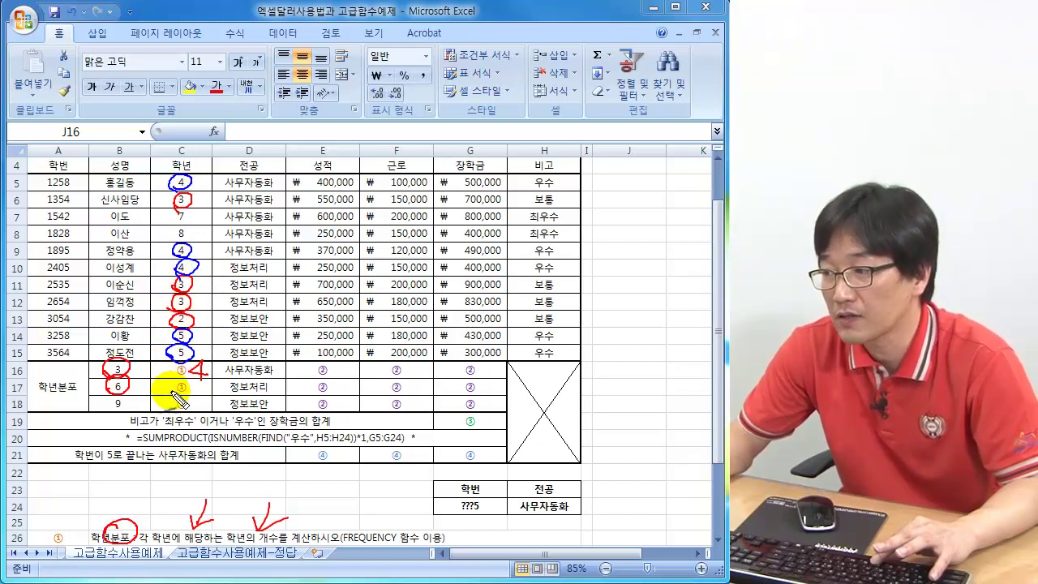
mouse_move(193, 394)
mouse_down()
mouse_move(199, 381)
mouse_move(207, 401)
mouse_up()
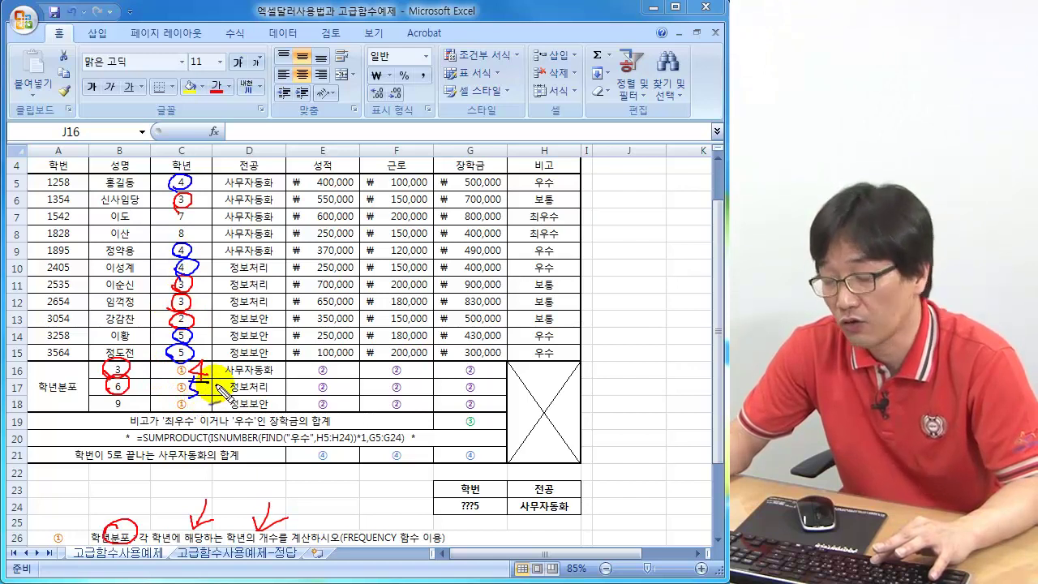
Circle the 9 in B18 and the years 7 and 8 in black, write 2 beside C18, and erase the annotations
mouse_move(120, 395)
mouse_down()
mouse_move(106, 410)
mouse_move(129, 399)
mouse_move(108, 410)
mouse_up()
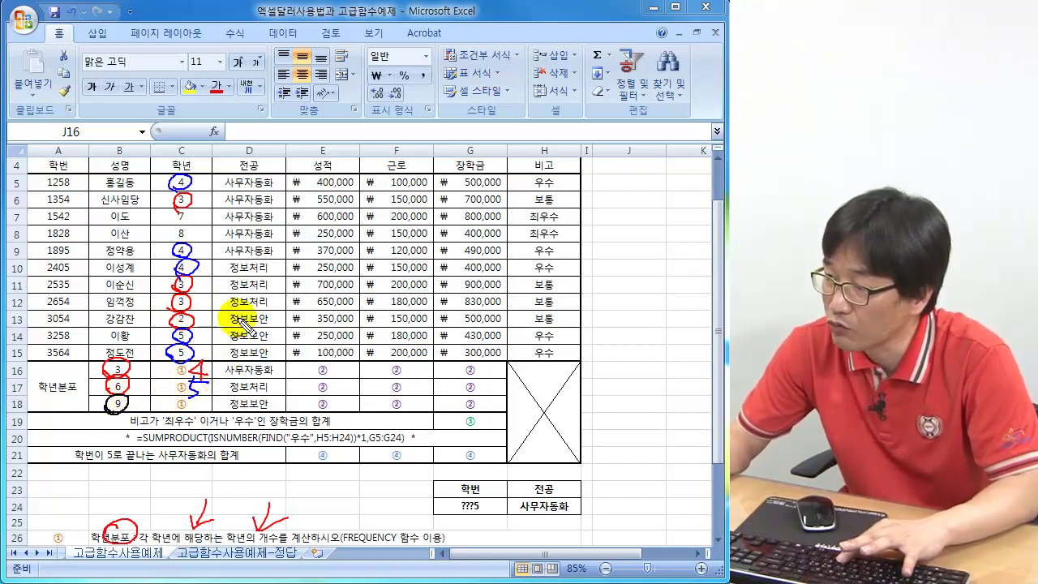
mouse_move(168, 233)
mouse_down()
mouse_move(199, 237)
mouse_move(185, 207)
mouse_up()
drag(207, 411, 213, 417)
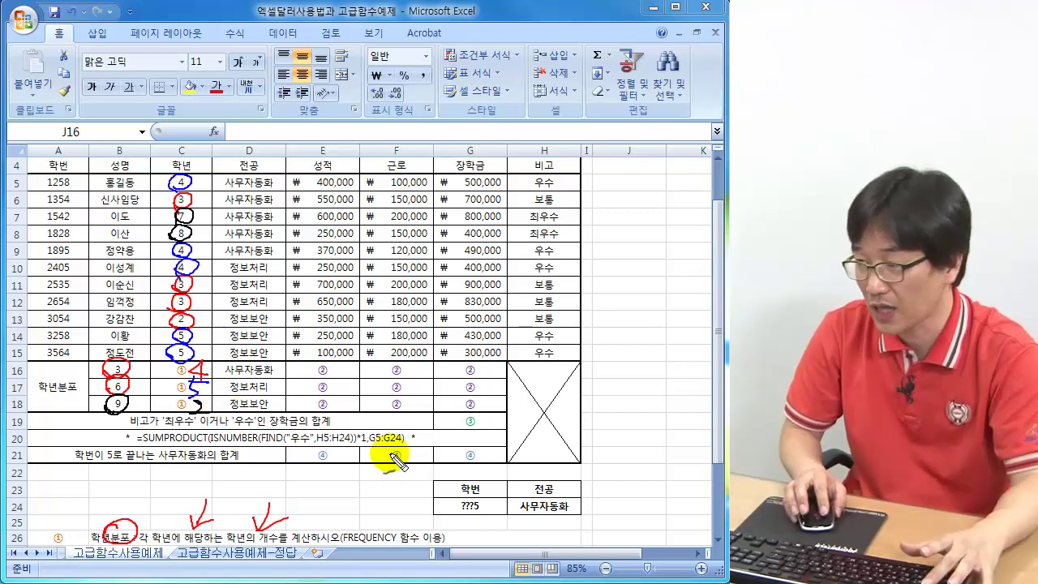
key(Escape)
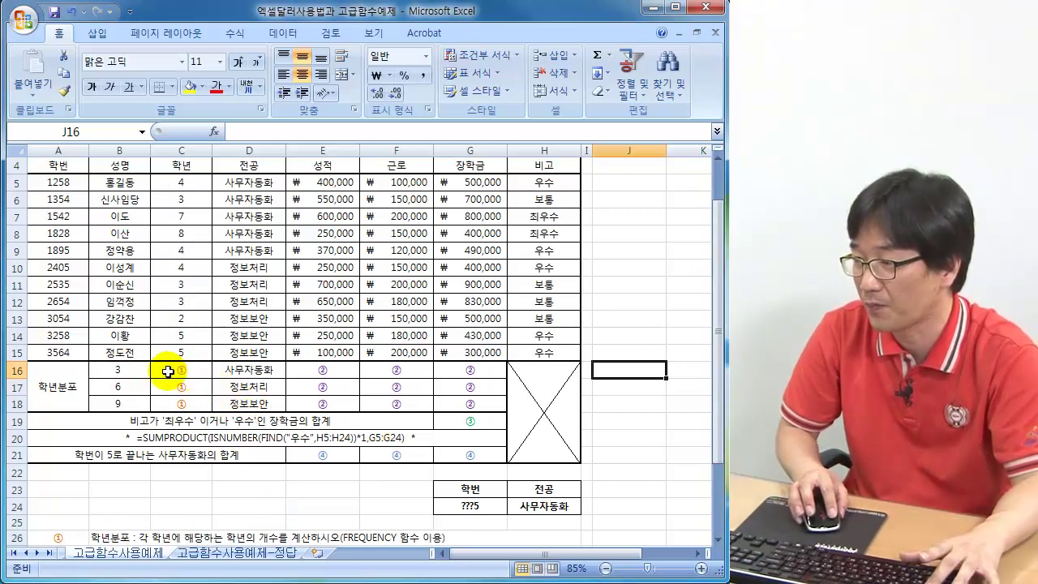
Enter the year distribution counts 4, 5 and 2 in C16 to C18, and select these three cells
click(189, 374)
text(4)
key(Return)
text(5)
key(Return)
text(2)
key(Return)
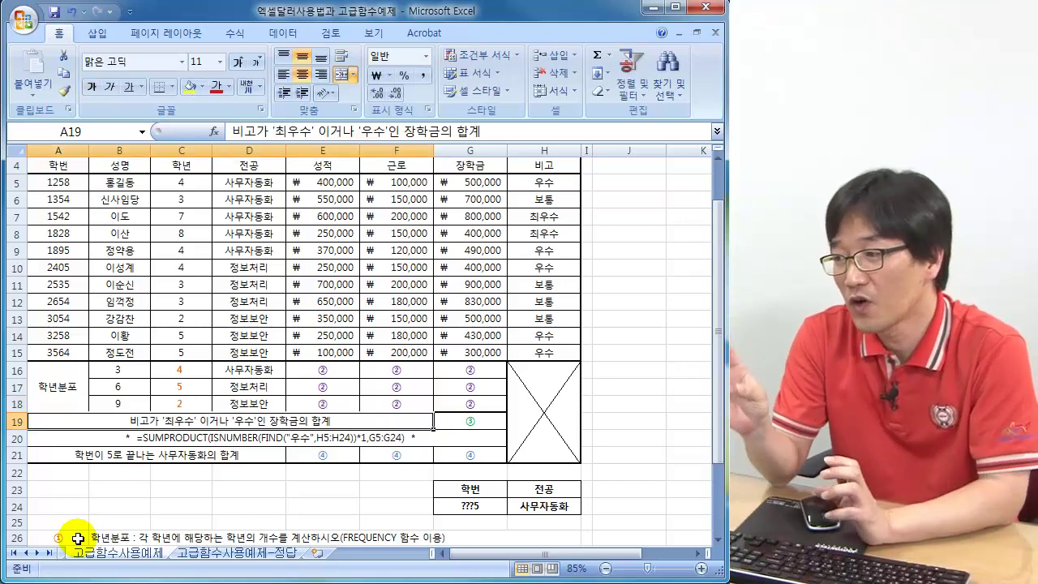
drag(194, 370, 175, 405)
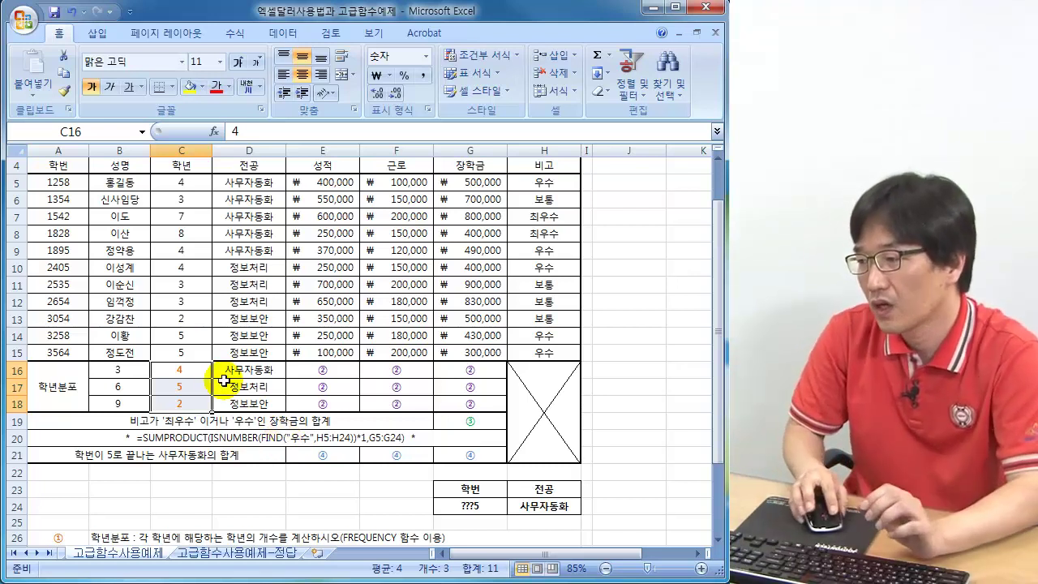
drag(180, 367, 179, 410)
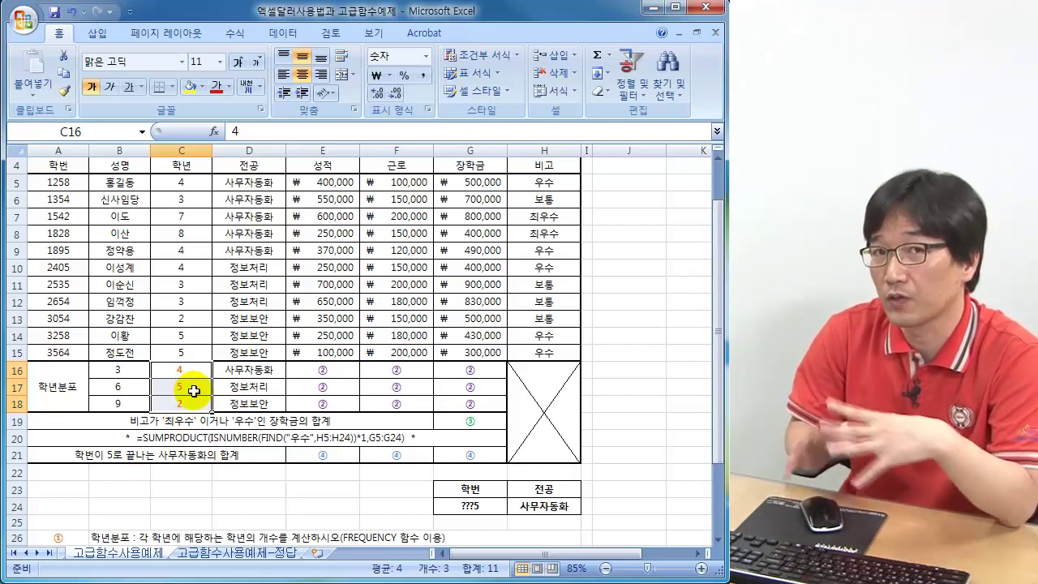
Circle ③ and underline its instruction in row 28, mark G19 with circles, arrows and a handwritten note, and circle the counts in C16:C18
click(475, 420)
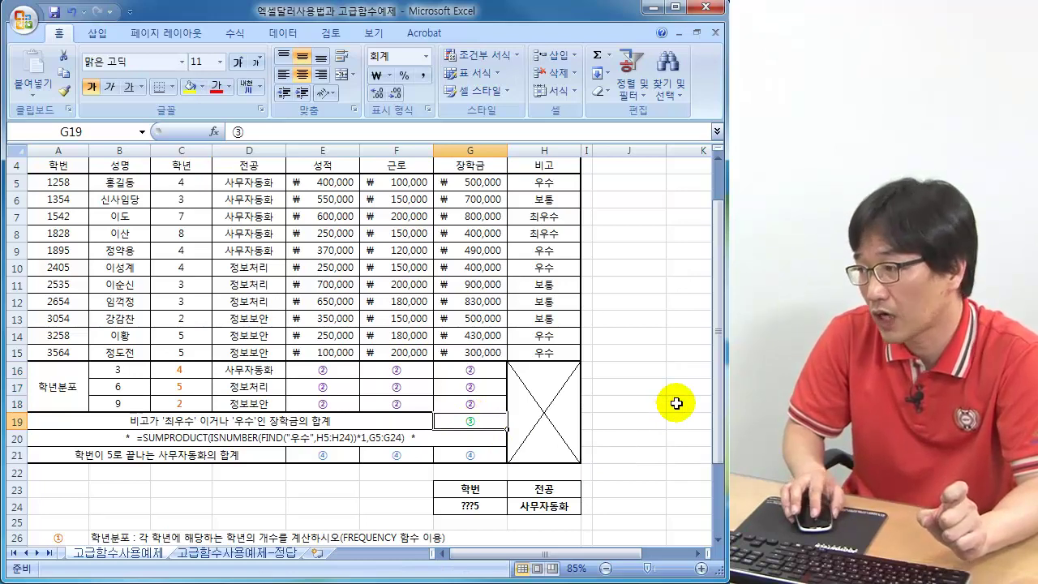
scroll(676, 403, down, 2)
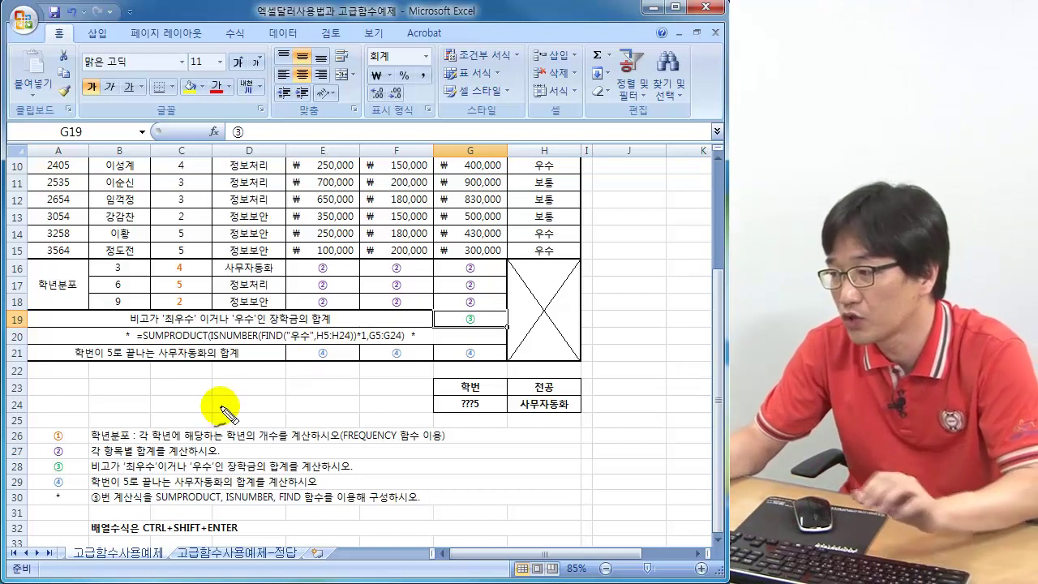
mouse_move(50, 459)
mouse_down()
mouse_move(123, 473)
mouse_move(350, 472)
mouse_up()
mouse_move(484, 315)
mouse_down()
mouse_move(462, 329)
mouse_move(510, 313)
mouse_move(496, 324)
mouse_move(513, 322)
mouse_move(532, 301)
mouse_move(570, 294)
mouse_move(570, 326)
mouse_up()
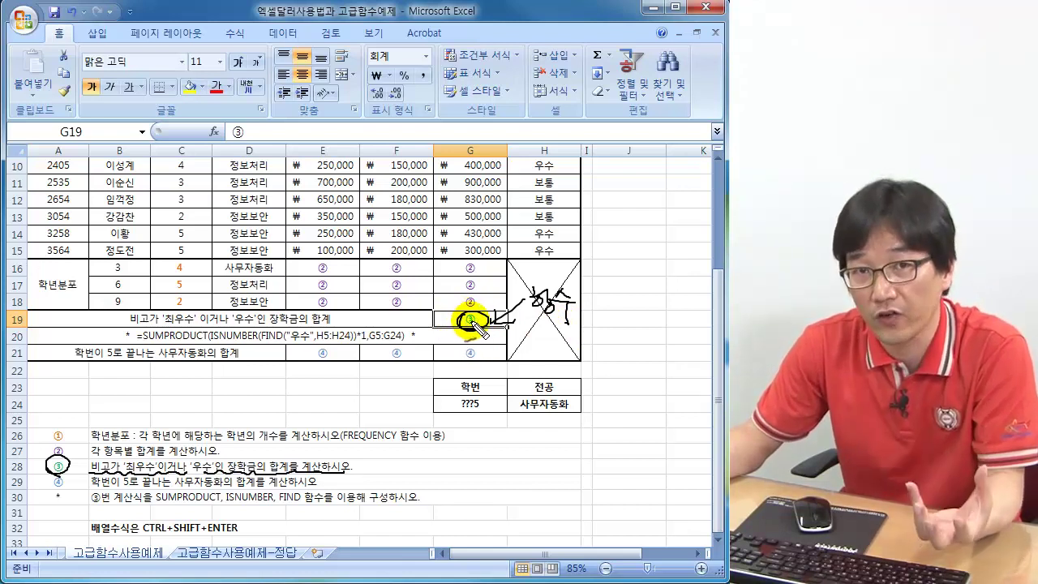
mouse_move(173, 268)
mouse_down()
mouse_move(199, 312)
mouse_move(166, 276)
mouse_up()
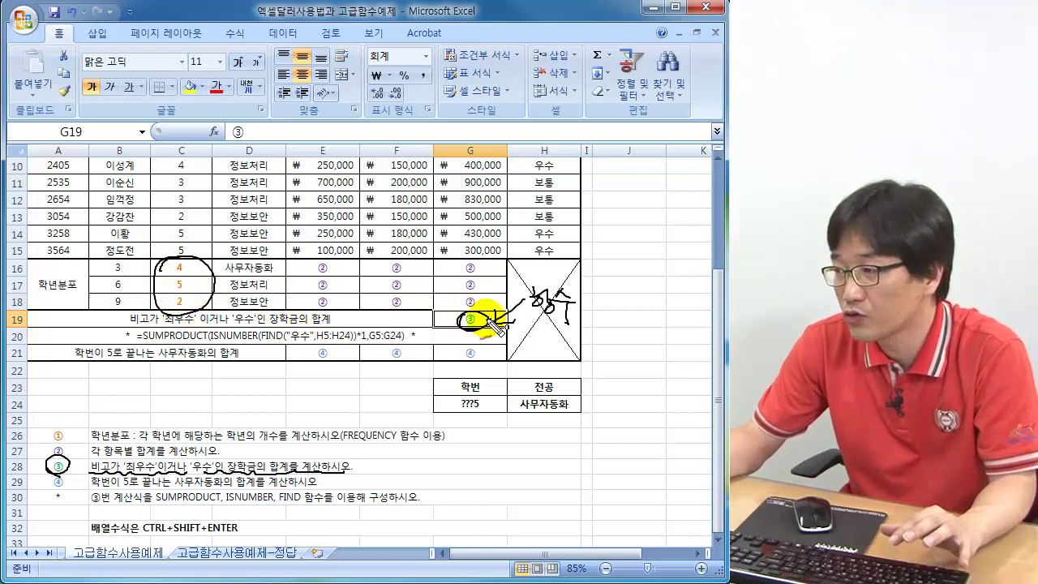
mouse_move(466, 328)
mouse_down()
mouse_move(454, 320)
mouse_move(505, 294)
mouse_up()
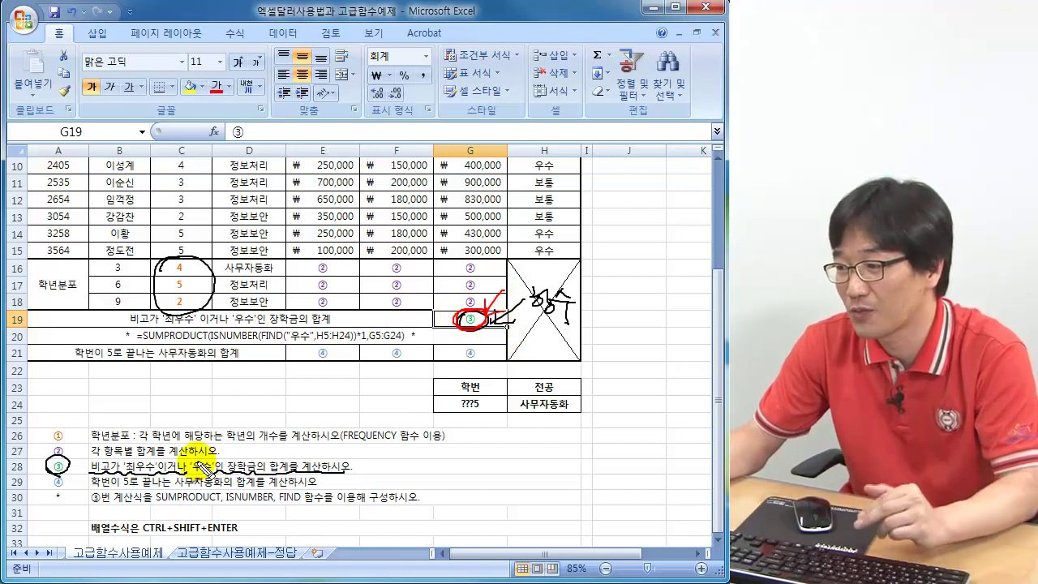
Mark the row 30 function instruction in red, link it to the row 20 formula, circle 최우수 and 우수 in row 19, and erase the annotations
mouse_move(97, 490)
mouse_down()
mouse_move(86, 491)
mouse_move(161, 512)
mouse_up()
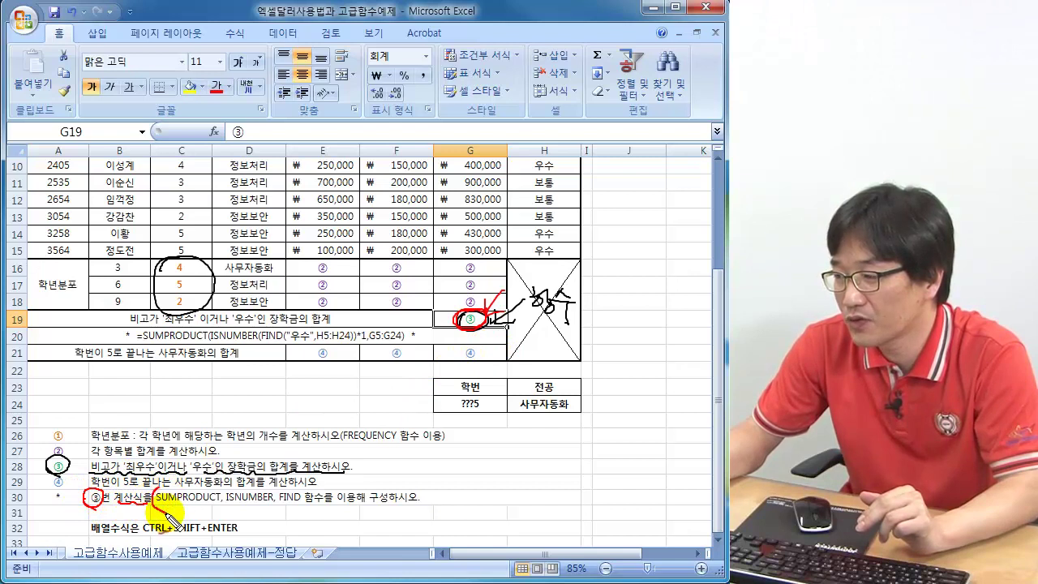
drag(307, 485, 302, 511)
drag(156, 509, 275, 509)
mouse_move(368, 508)
mouse_down()
mouse_move(417, 504)
mouse_move(462, 382)
mouse_move(412, 336)
mouse_up()
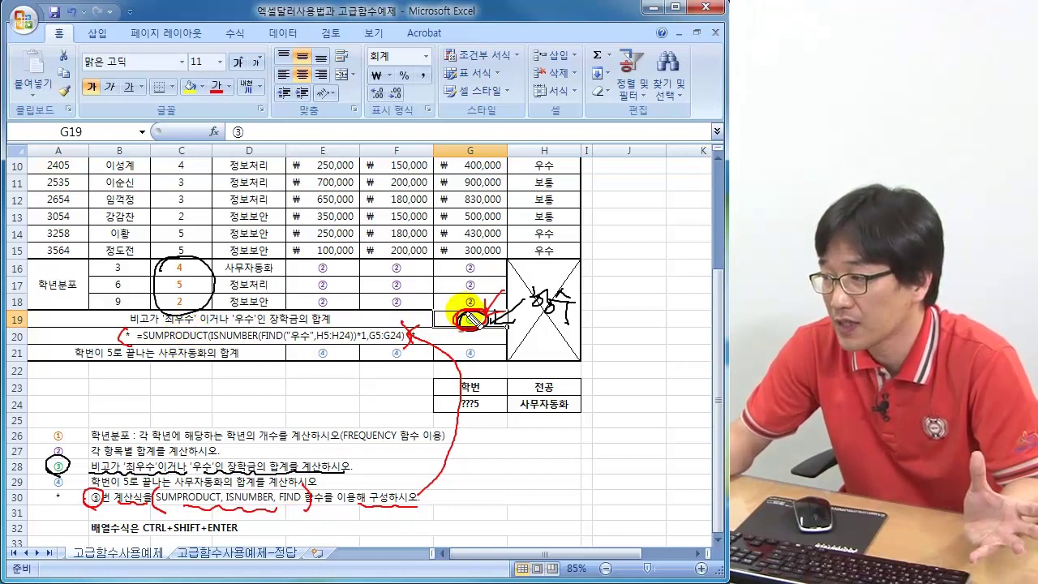
mouse_move(184, 327)
mouse_down()
mouse_move(168, 317)
mouse_move(186, 330)
mouse_up()
mouse_move(245, 306)
mouse_down()
mouse_move(255, 312)
mouse_move(245, 330)
mouse_up()
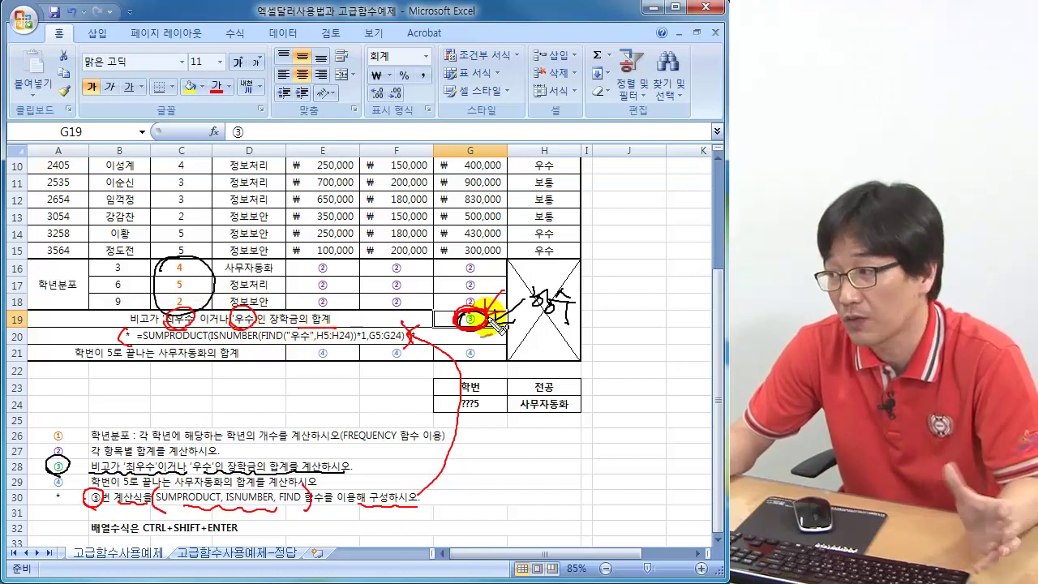
key(Escape)
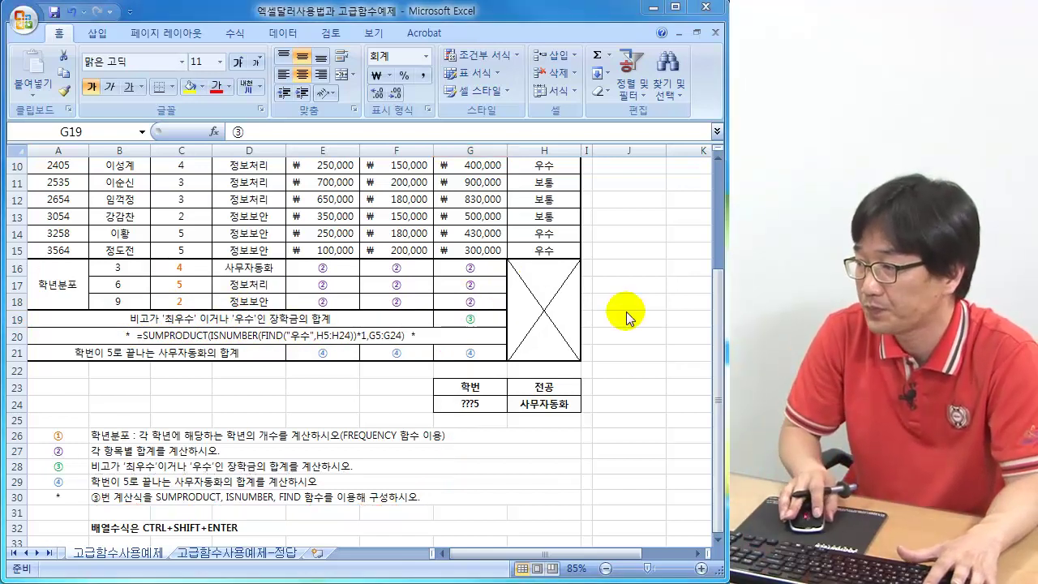
Circle the 우수 and 최우수 remarks, 장학금의 합계 in row 19 and the matching scholarship amounts in red, and erase the annotations
scroll(626, 316, up, 3)
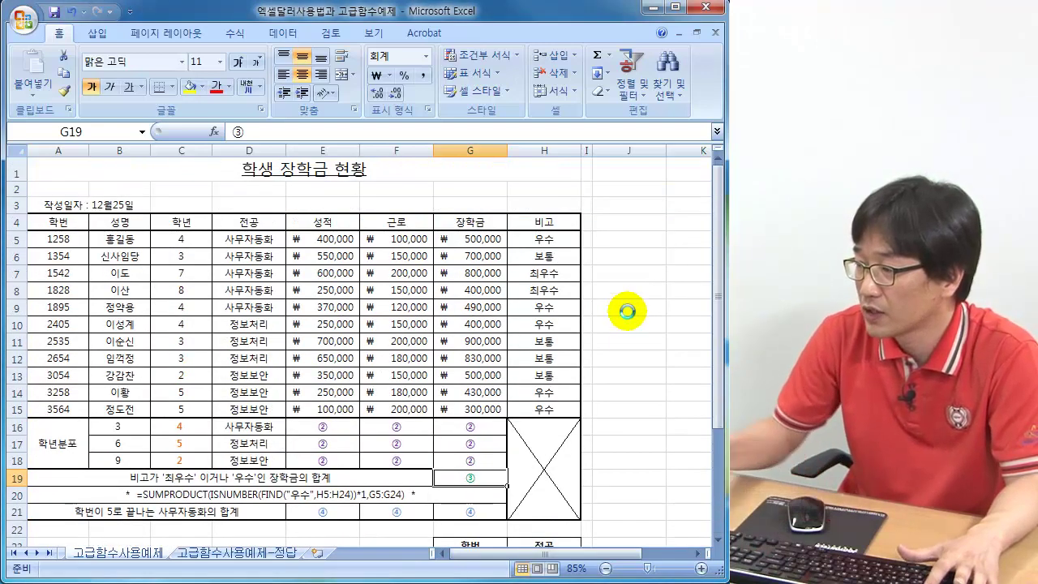
mouse_move(543, 244)
mouse_down()
mouse_move(556, 229)
mouse_move(535, 234)
mouse_up()
drag(532, 271, 537, 326)
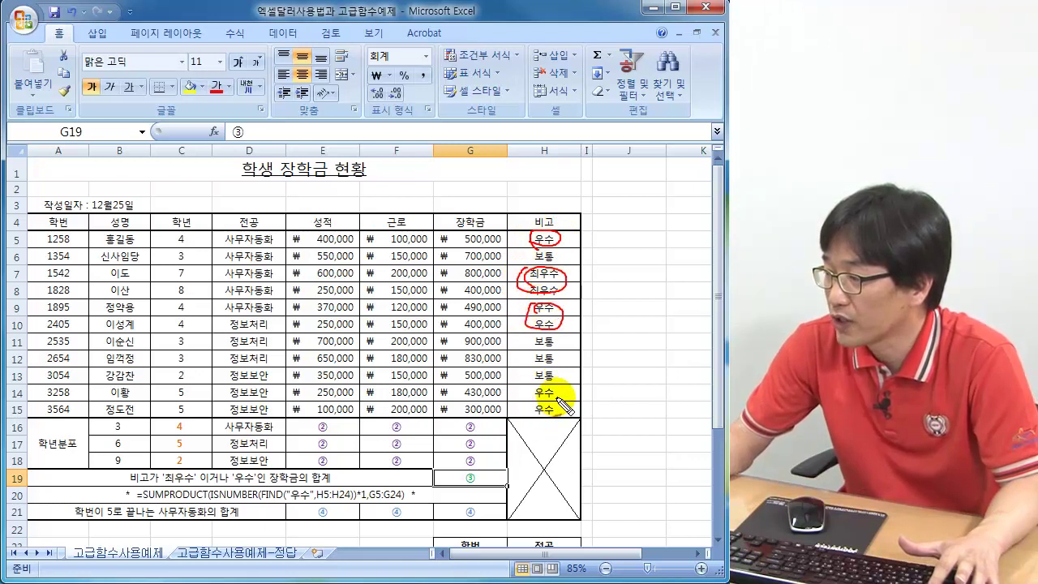
mouse_move(536, 387)
mouse_down()
mouse_move(525, 403)
mouse_move(559, 401)
mouse_move(535, 387)
mouse_up()
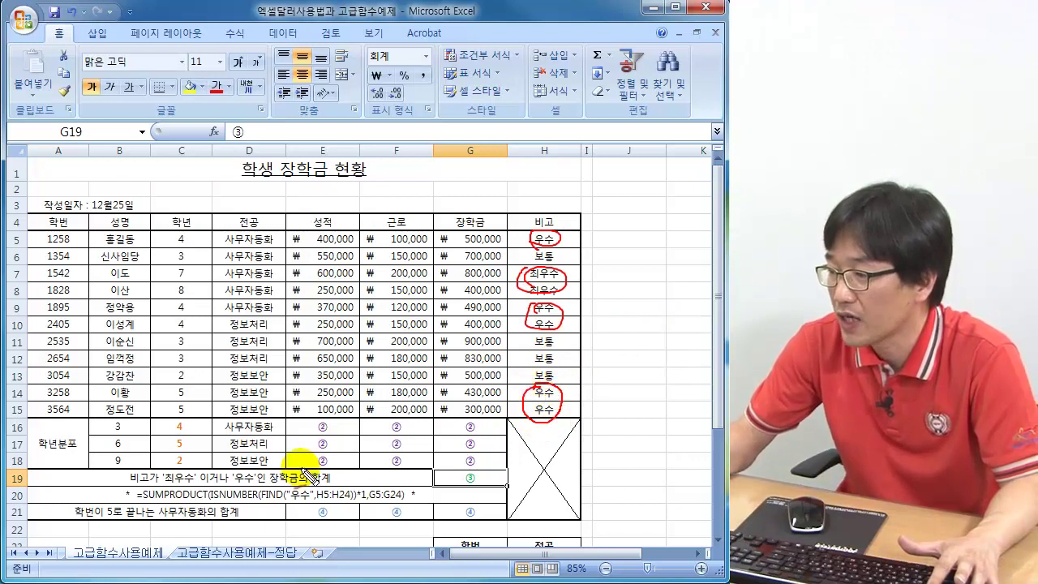
mouse_move(271, 482)
mouse_down()
mouse_move(329, 478)
mouse_move(276, 474)
mouse_move(280, 486)
mouse_up()
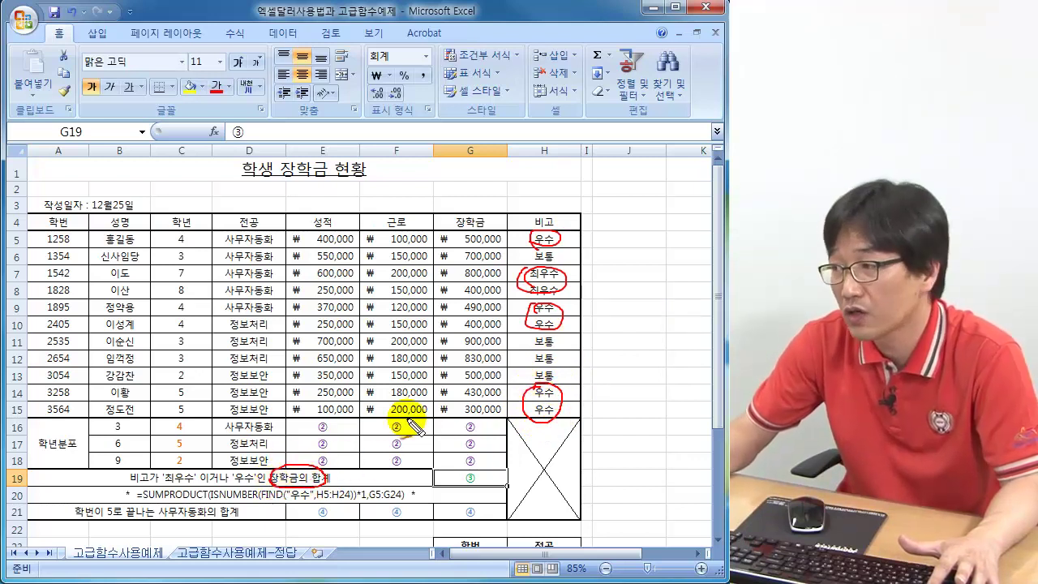
mouse_move(468, 248)
mouse_down()
mouse_move(487, 230)
mouse_move(464, 244)
mouse_move(493, 266)
mouse_move(478, 282)
mouse_move(482, 324)
mouse_move(504, 316)
mouse_move(474, 341)
mouse_move(475, 389)
mouse_move(494, 414)
mouse_move(466, 404)
mouse_up()
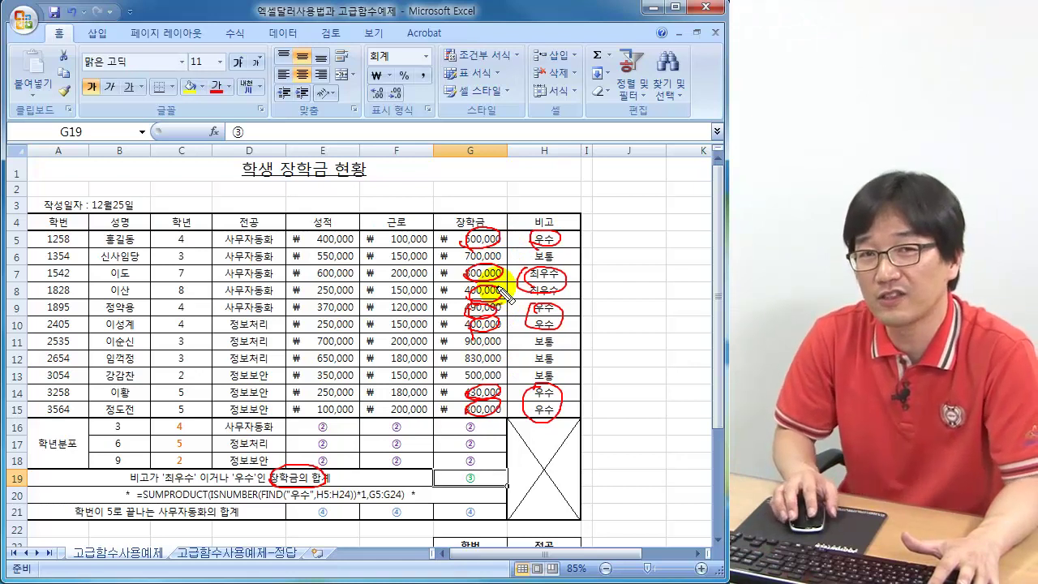
key(Escape)
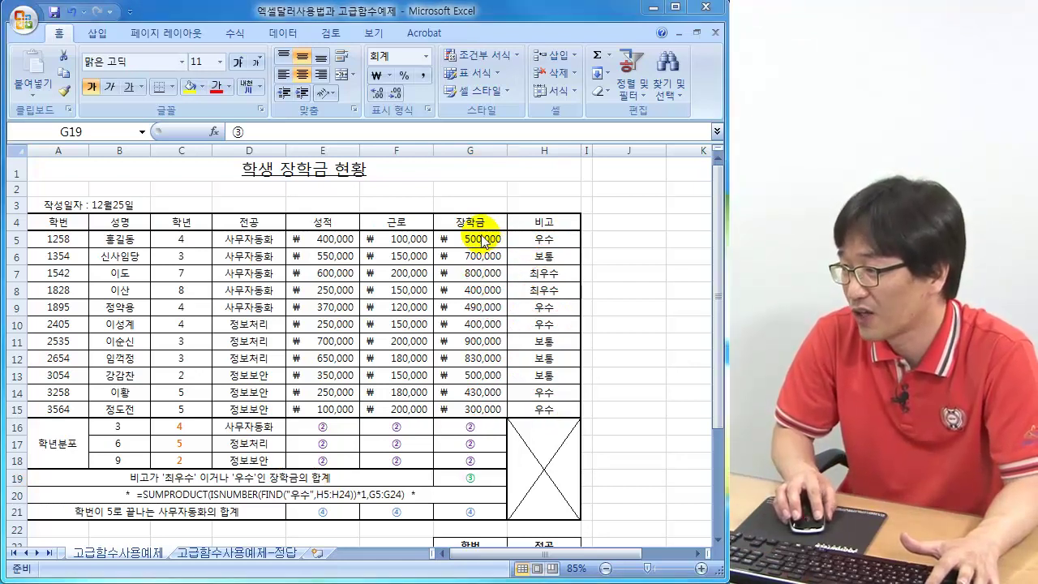
Select the scholarship amounts of all 우수 and 최우수 students together: G5, G7 to G10, G14 and G15
click(480, 238)
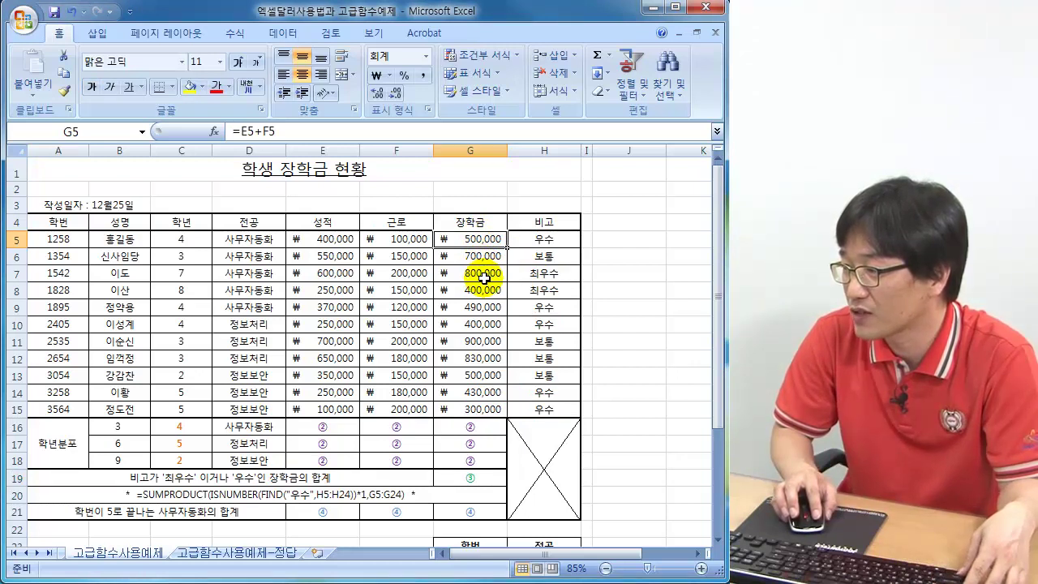
ctrl+click(484, 276)
ctrl+click(481, 290)
ctrl+click(481, 306)
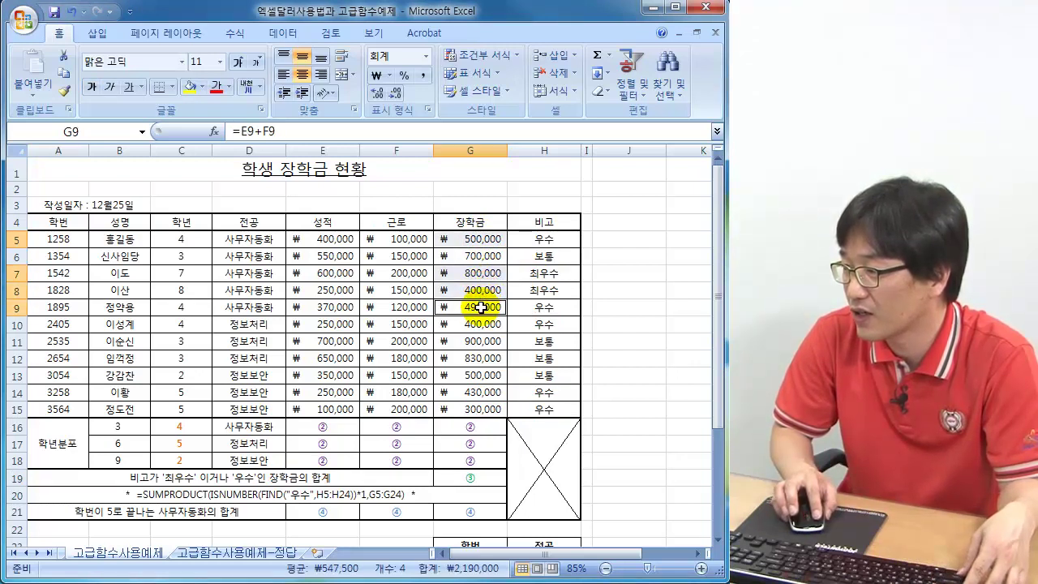
ctrl+click(474, 324)
ctrl+click(473, 392)
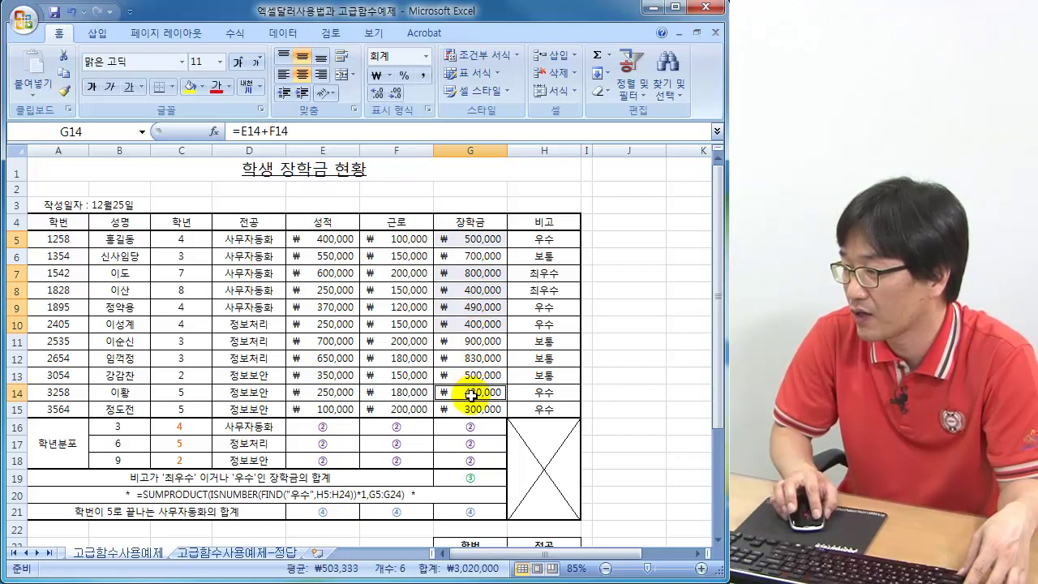
ctrl+click(474, 409)
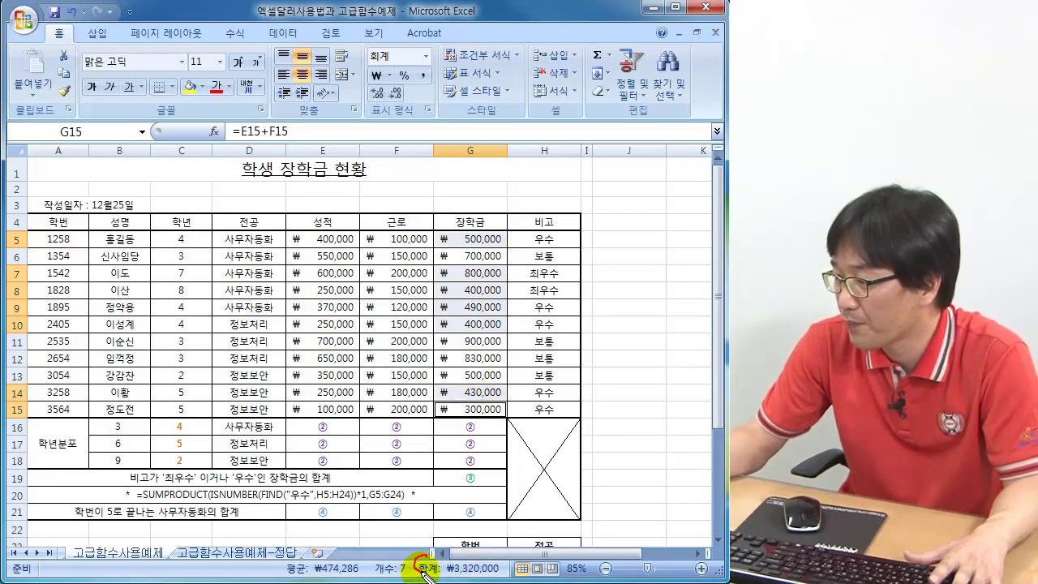
Circle the status bar sum and the selected scholarship amounts in red, link them with arrows, and erase the annotations
mouse_move(498, 578)
mouse_down()
mouse_move(506, 562)
mouse_move(420, 560)
mouse_up()
mouse_move(496, 235)
mouse_down()
mouse_move(475, 230)
mouse_move(467, 244)
mouse_move(471, 312)
mouse_move(483, 322)
mouse_up()
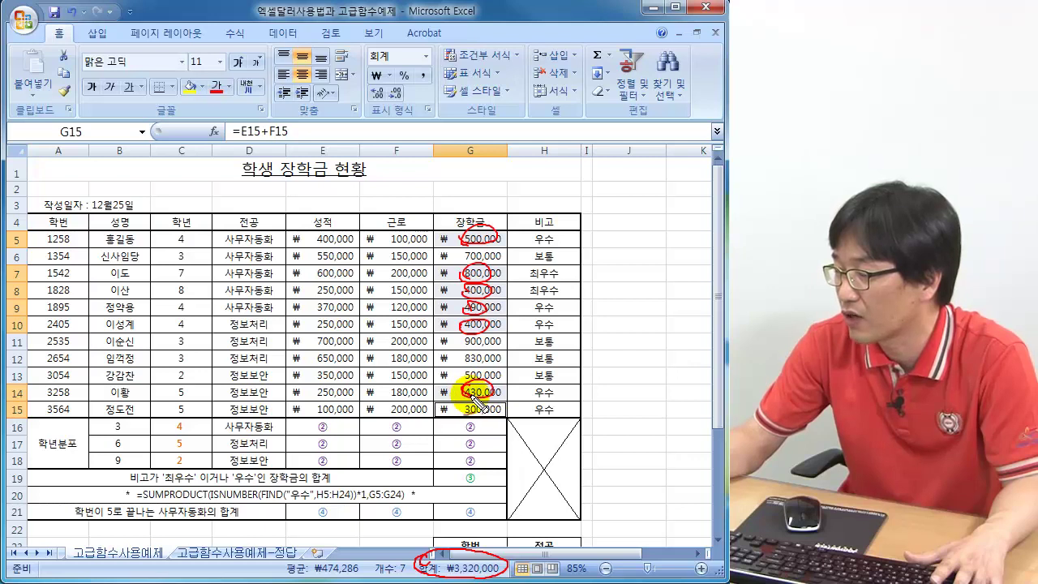
mouse_move(493, 218)
mouse_down()
mouse_move(475, 384)
mouse_move(519, 360)
mouse_move(509, 496)
mouse_move(477, 556)
mouse_move(494, 563)
mouse_up()
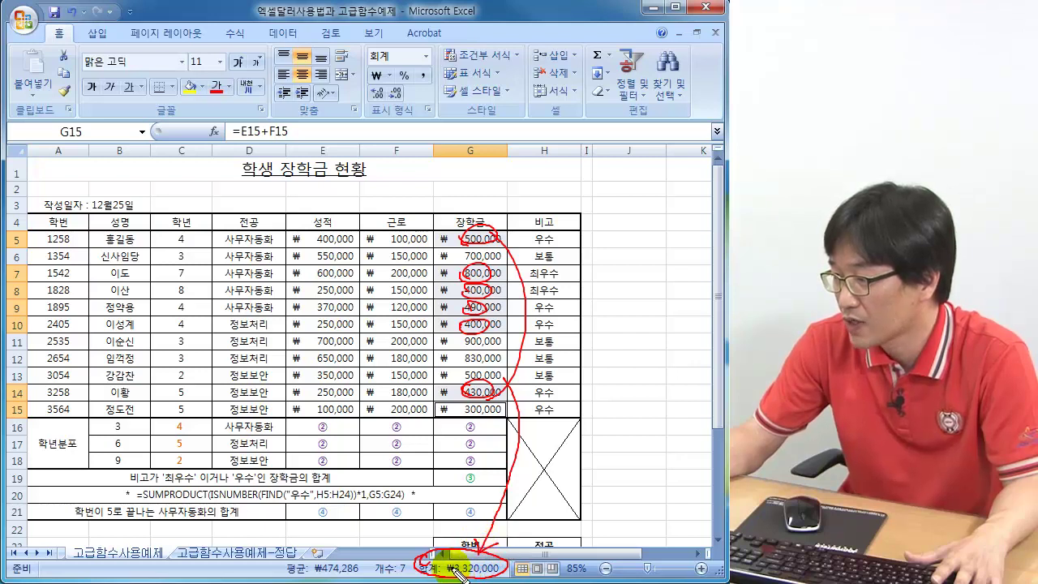
drag(496, 572, 504, 560)
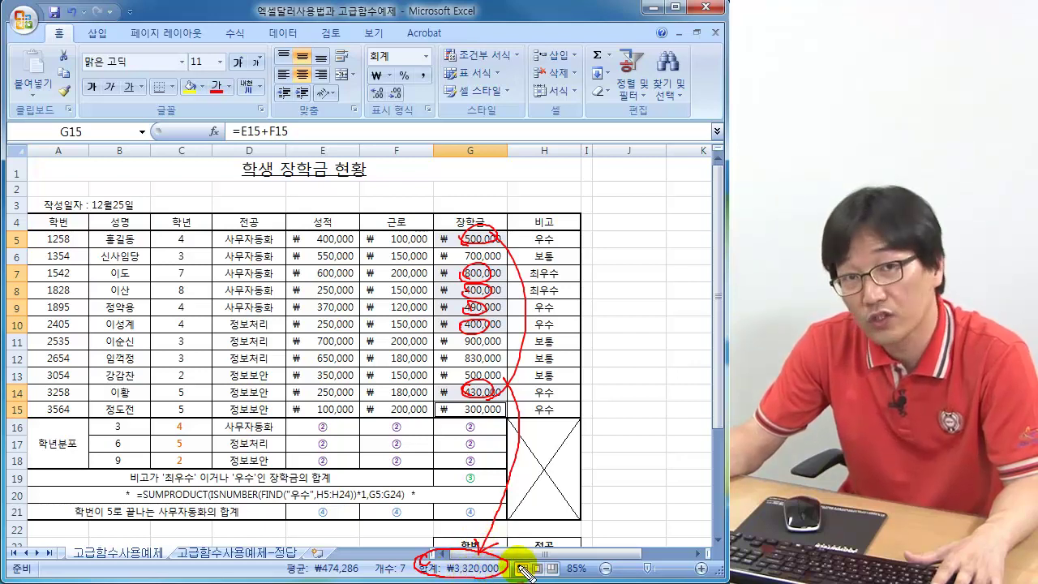
key(Escape)
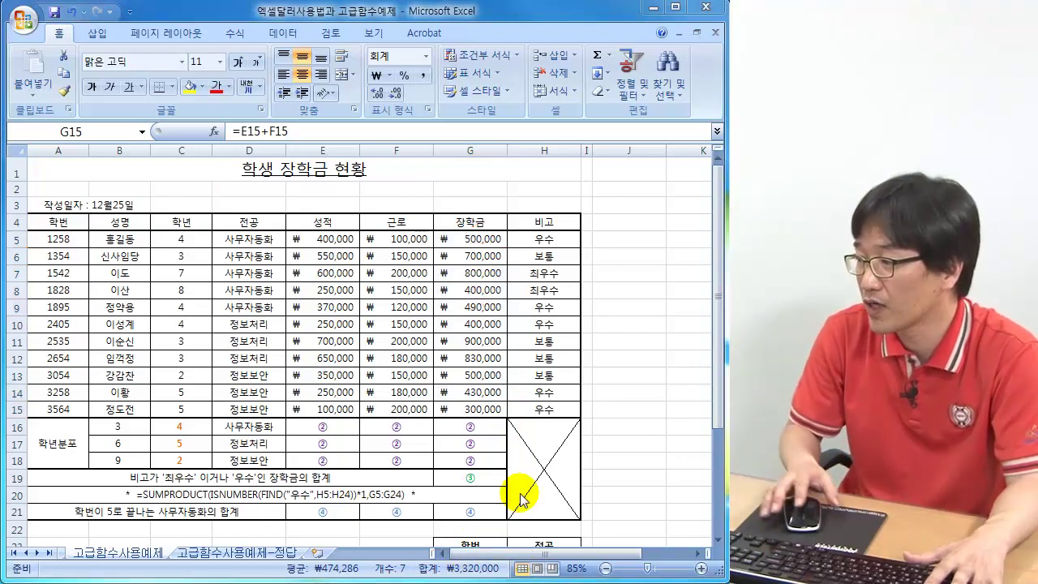
Enter 3,320,000 in G19 as the scholarship total for 우수 and 최우수
click(473, 479)
text(3,320,000)
key(Return)
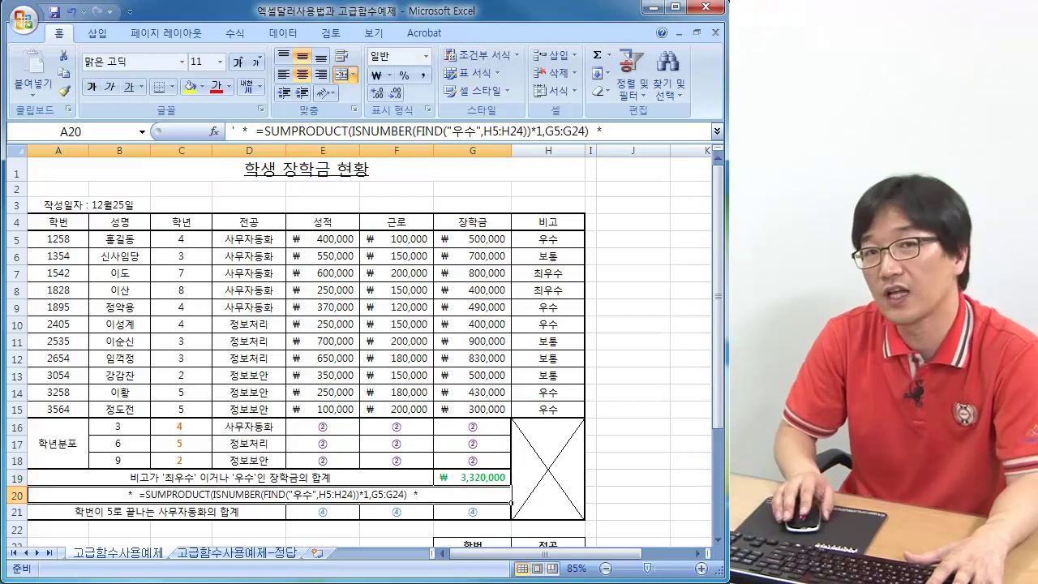
Circle the total in G19 in red, point arrows at it, and add a handwritten note with an X beside it
scroll(611, 406, down, 2)
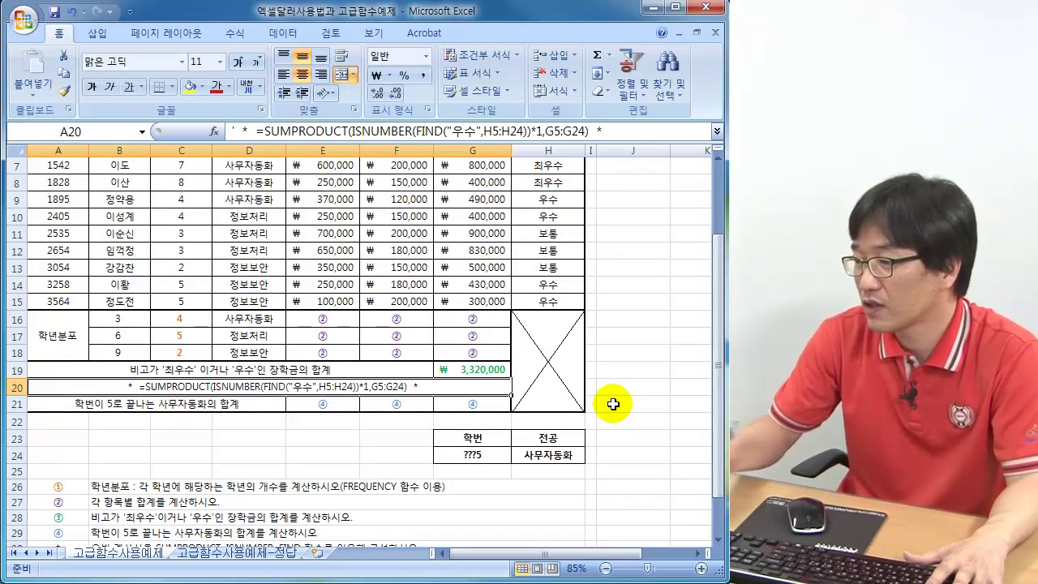
scroll(613, 404, down, 1)
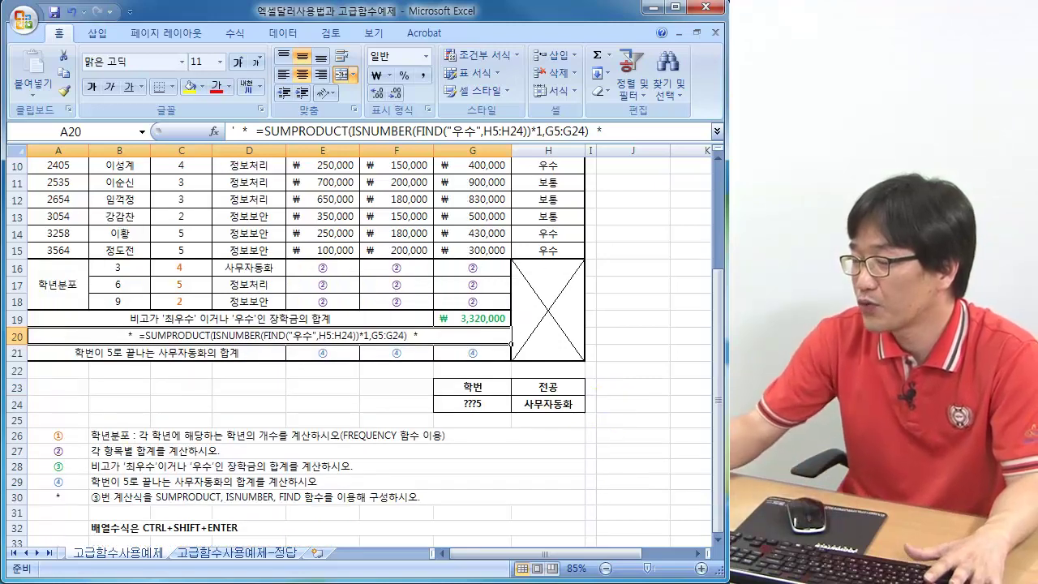
mouse_move(458, 319)
mouse_down()
mouse_move(489, 330)
mouse_move(459, 301)
mouse_move(442, 322)
mouse_up()
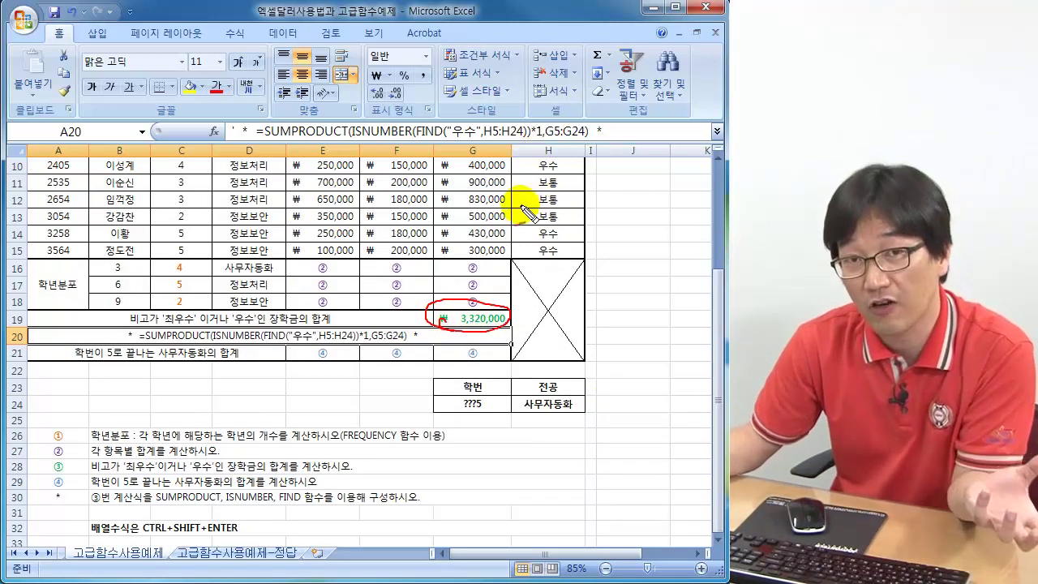
mouse_move(510, 280)
mouse_down()
mouse_move(499, 298)
mouse_move(520, 302)
mouse_up()
mouse_move(541, 261)
mouse_down()
mouse_move(552, 279)
mouse_move(587, 282)
mouse_up()
drag(587, 259, 607, 294)
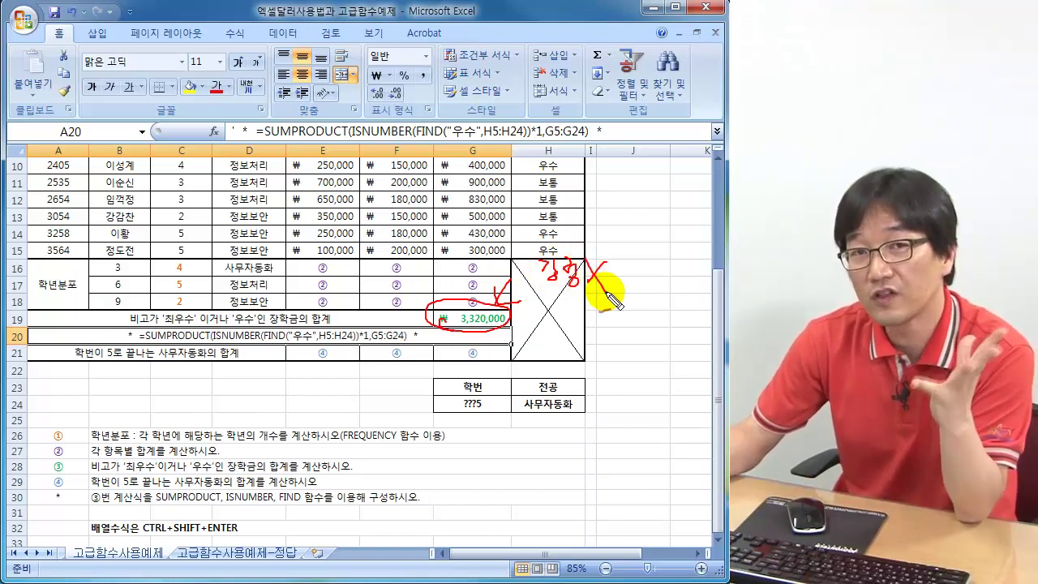
drag(403, 301, 450, 310)
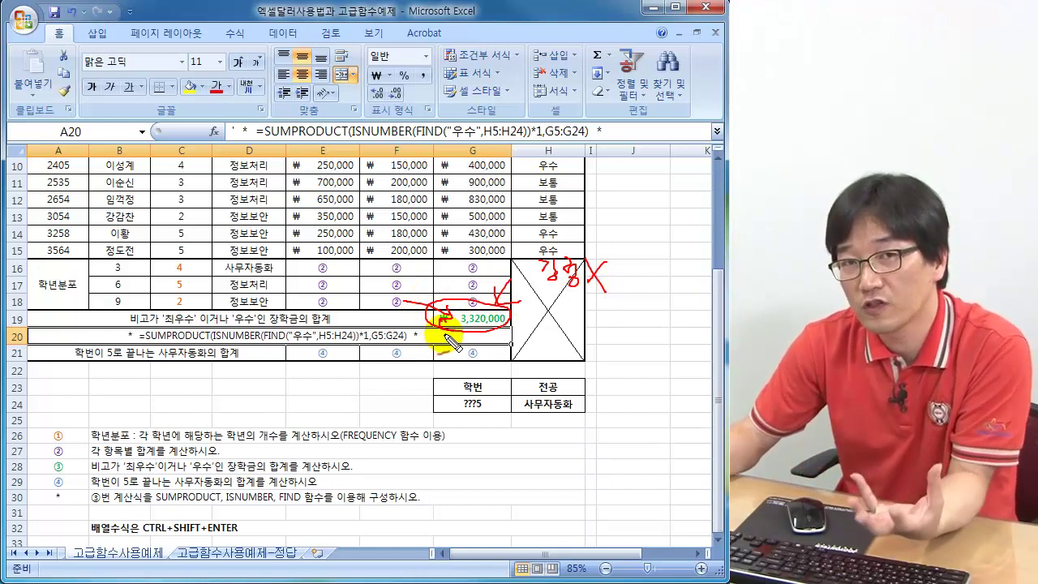
Bracket and underline the SUMPRODUCT formula in row 20, link it to a handwritten, underlined 3~5, and erase all annotations
drag(137, 328, 133, 347)
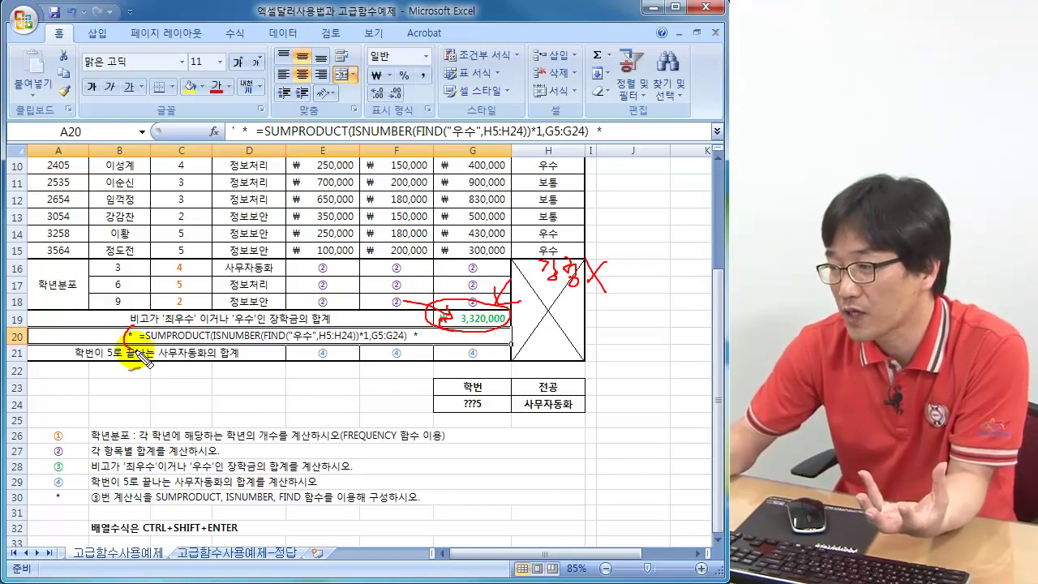
drag(408, 325, 410, 348)
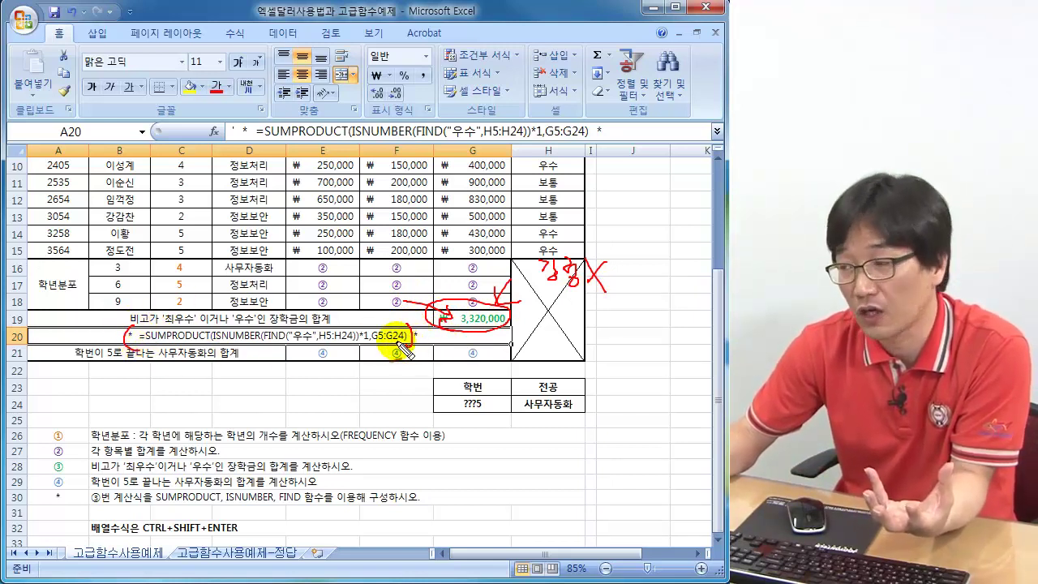
drag(136, 341, 438, 351)
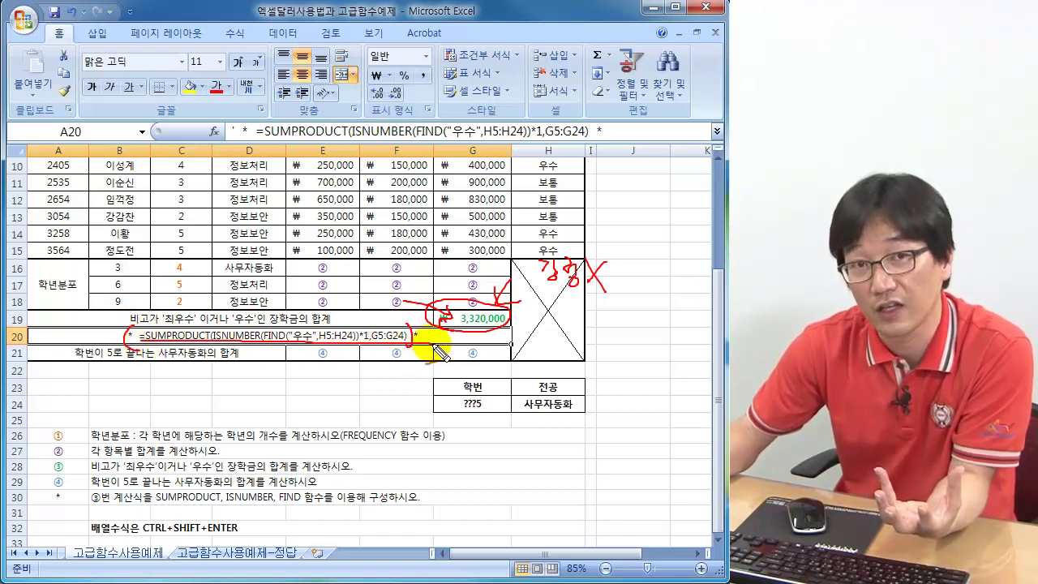
mouse_move(351, 340)
mouse_down()
mouse_move(340, 360)
mouse_move(369, 408)
mouse_up()
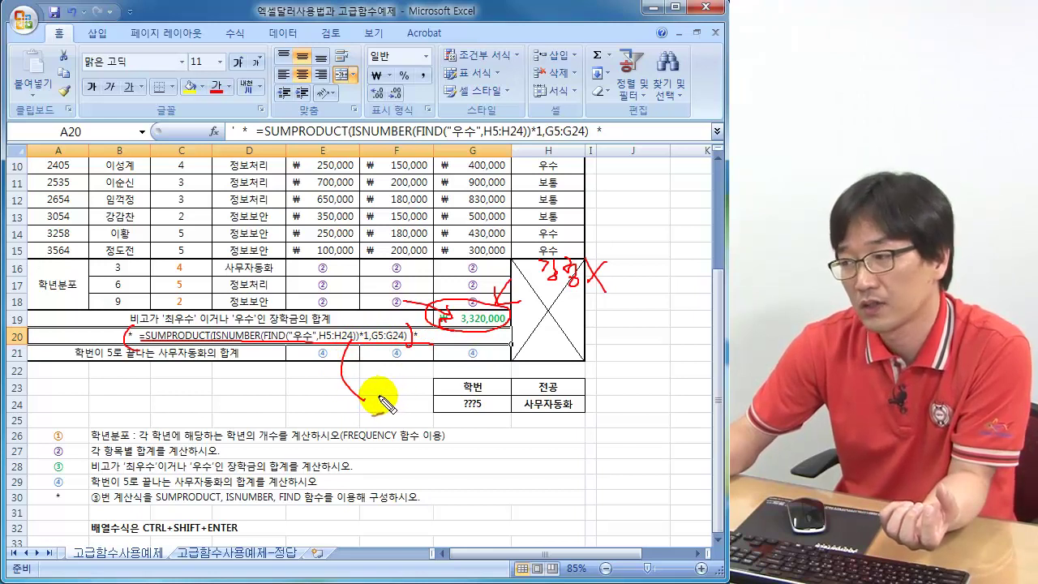
mouse_move(375, 403)
mouse_down()
mouse_move(387, 410)
mouse_move(408, 399)
mouse_move(415, 432)
mouse_up()
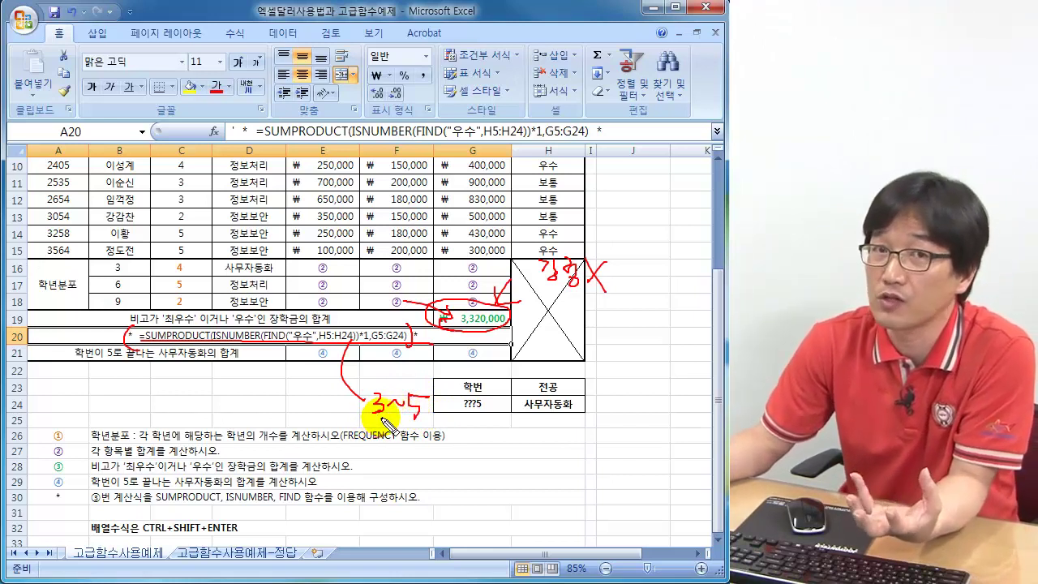
drag(379, 420, 444, 421)
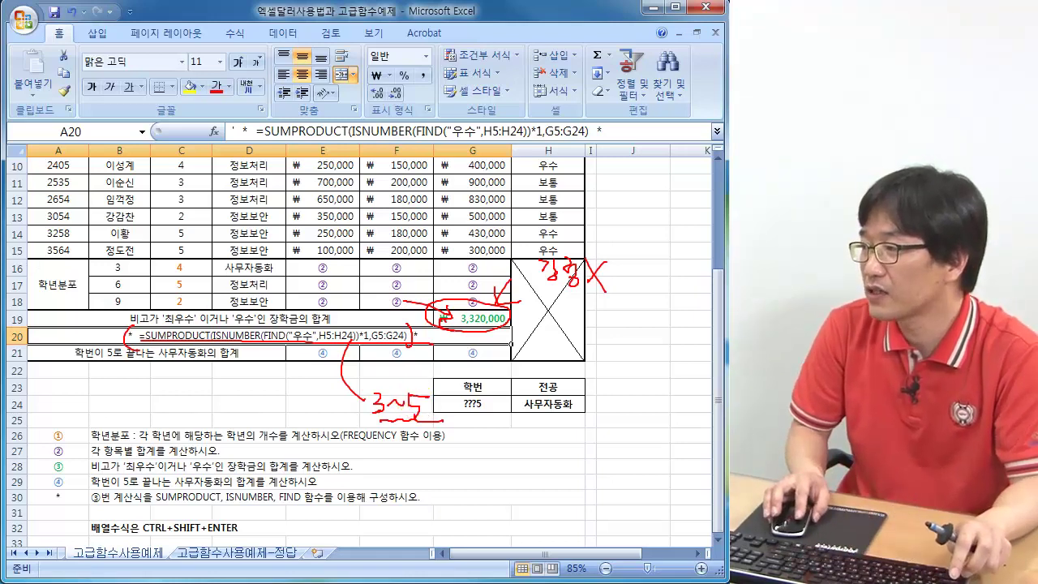
key(Escape)
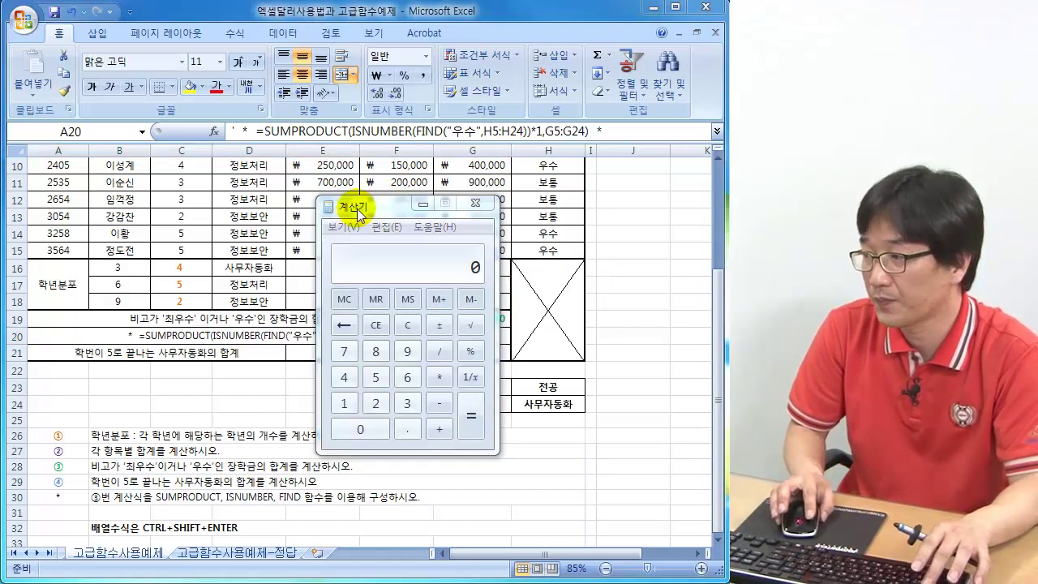
Move the calculator window aside and close it
drag(389, 204, 354, 209)
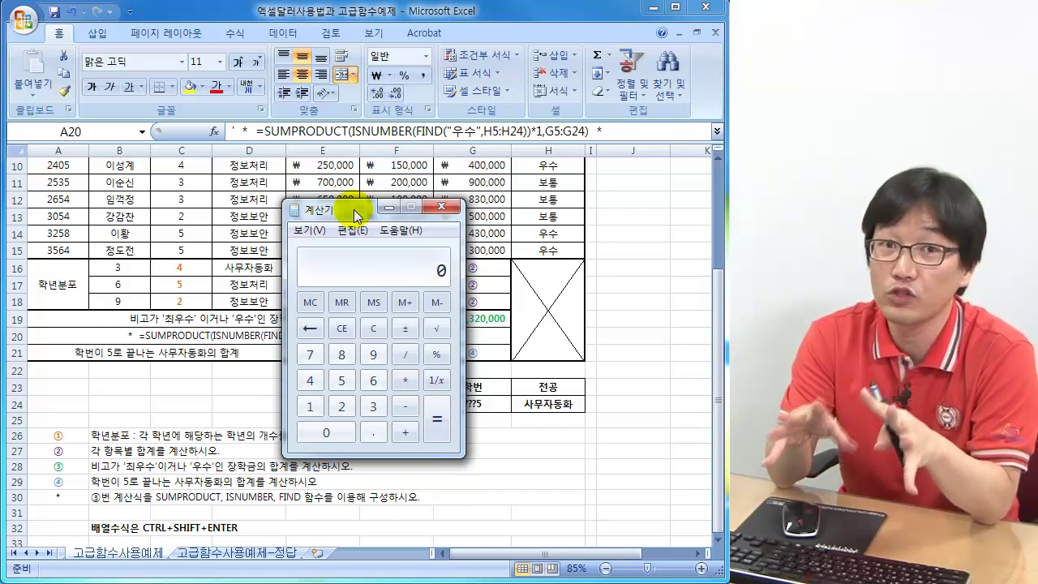
click(441, 207)
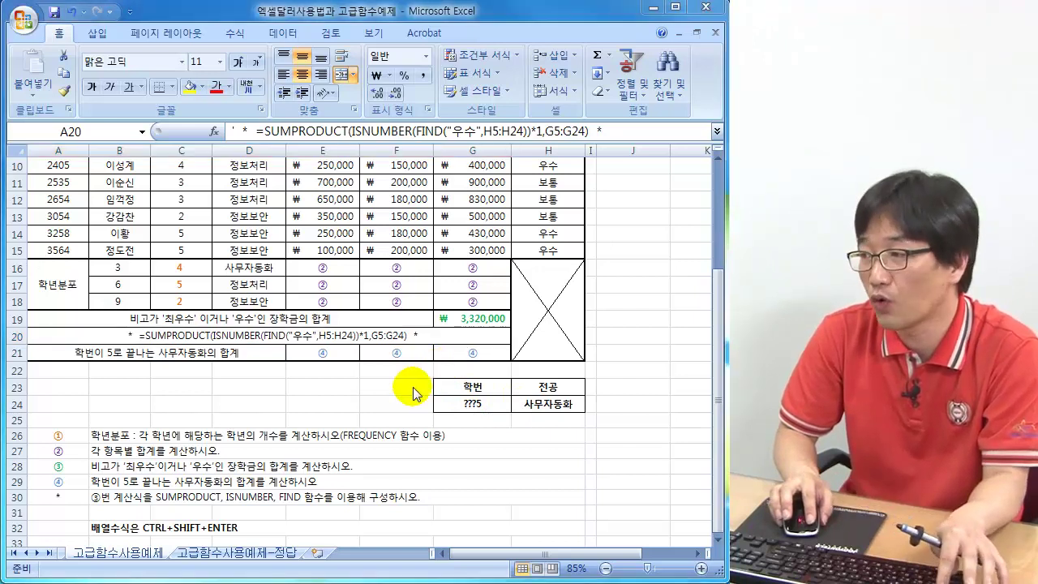
Clear the manually entered scholarship total in G19 and the year distribution counts in C16:C18
click(483, 320)
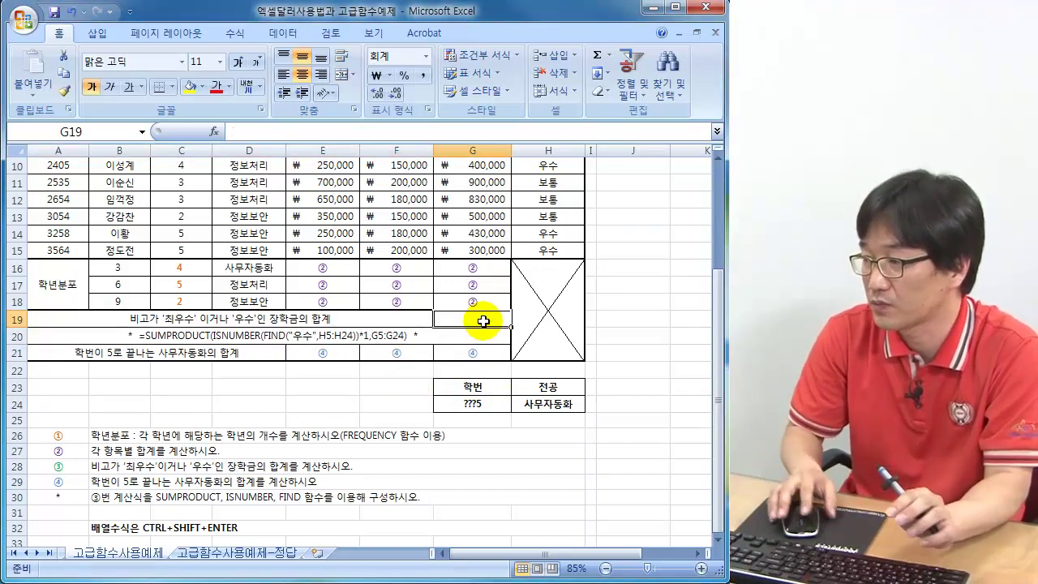
click(183, 267)
scroll(221, 355, up, 3)
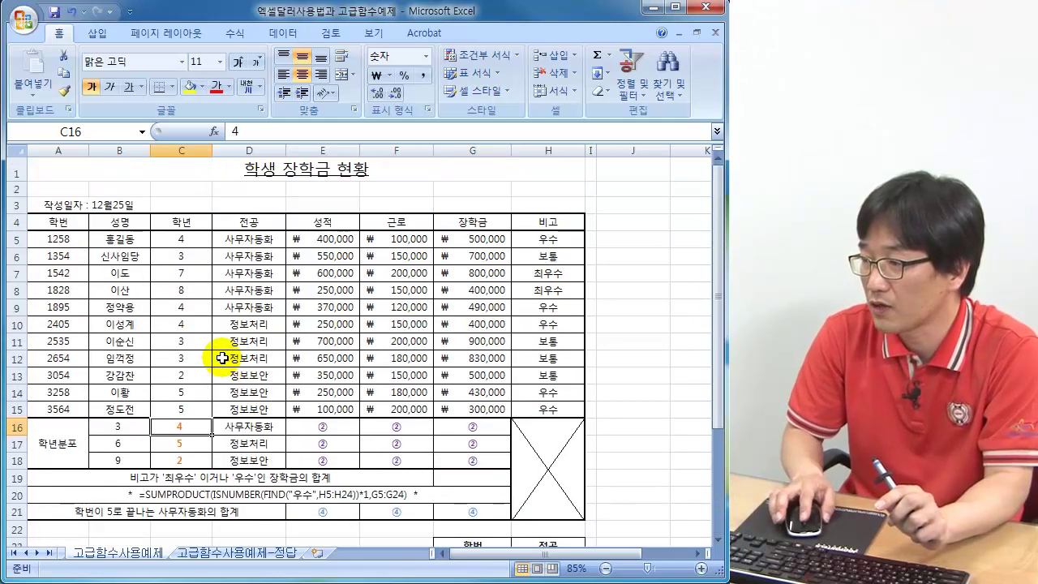
drag(180, 434, 174, 456)
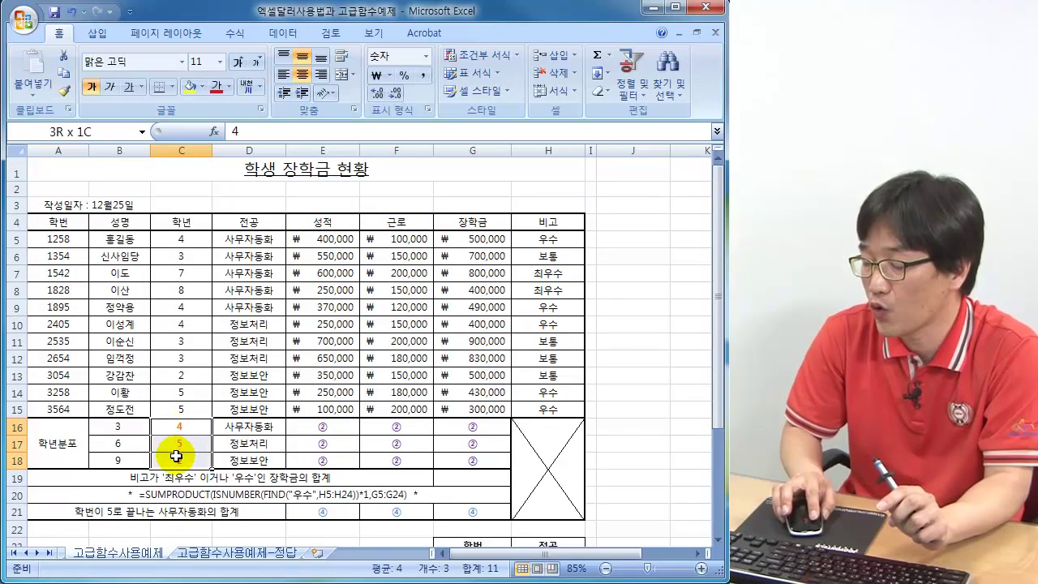
key(Delete)
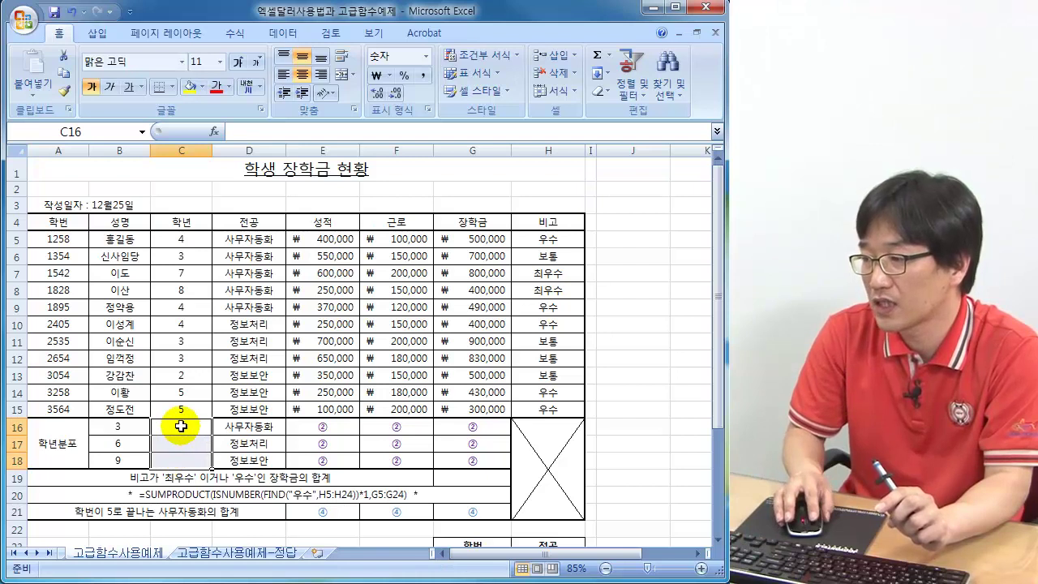
Enter =FREQUENCY(C5:C15,B16:B18) as an array formula across C16:C18 to count the students in each year band
click(181, 425)
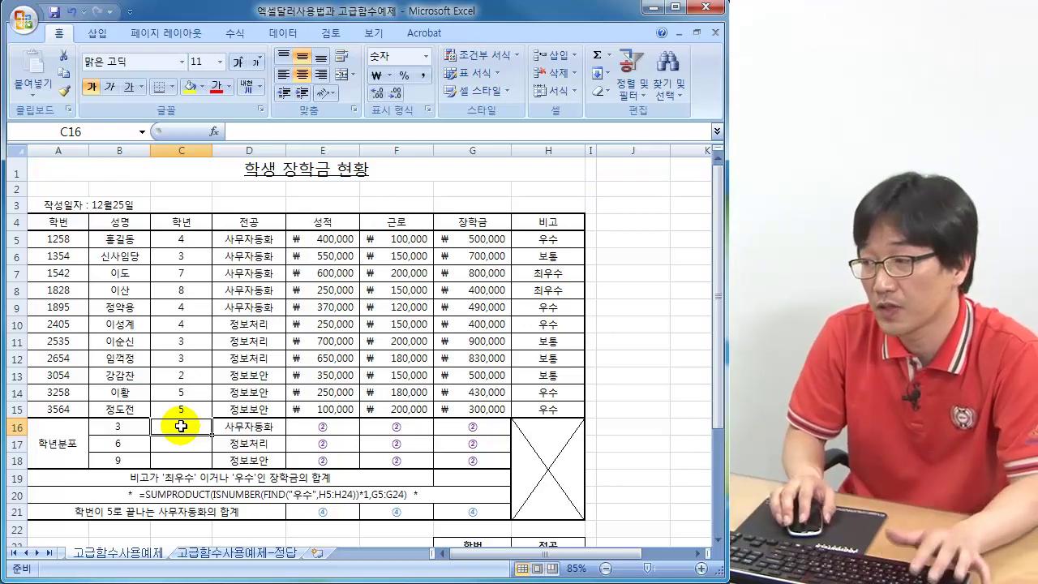
drag(185, 428, 213, 456)
scroll(218, 448, down, 2)
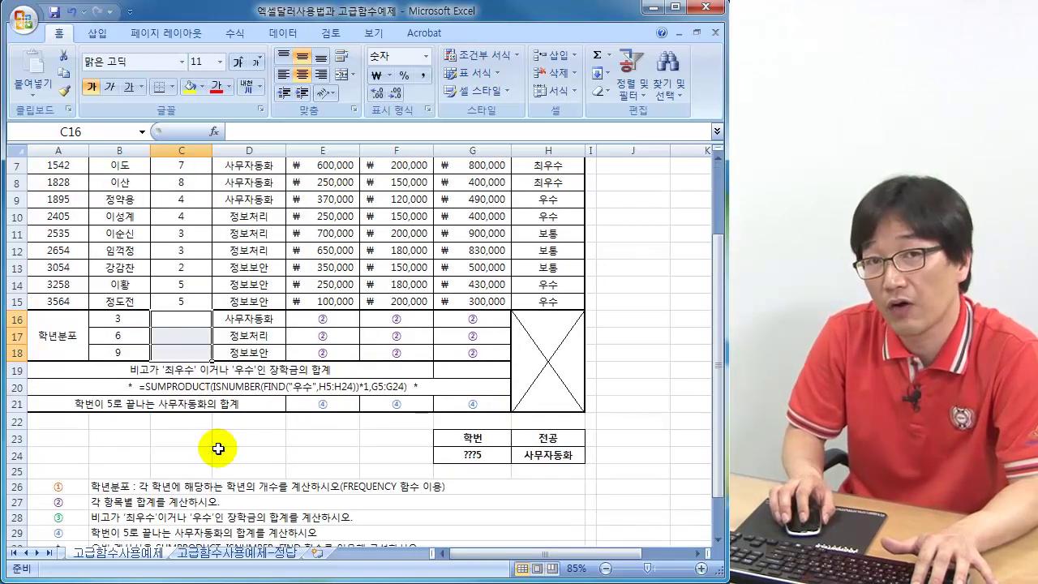
scroll(218, 448, up, 1)
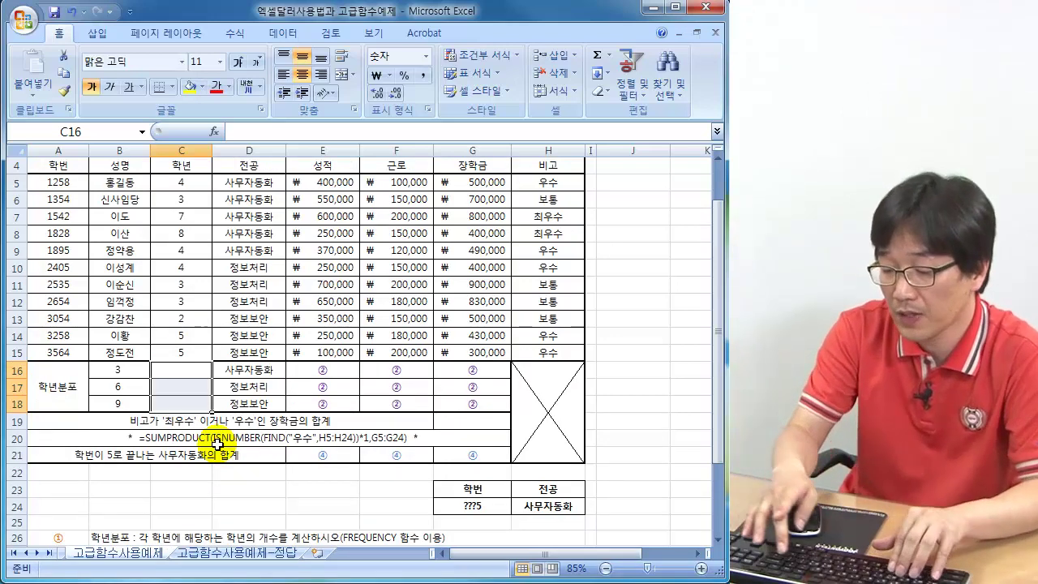
text(=fre)
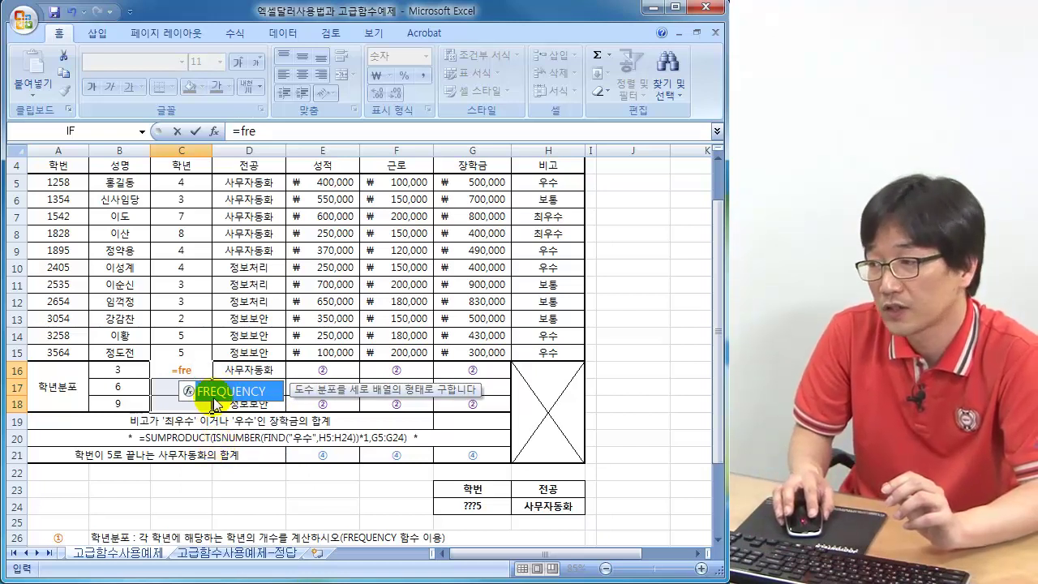
double_click(243, 393)
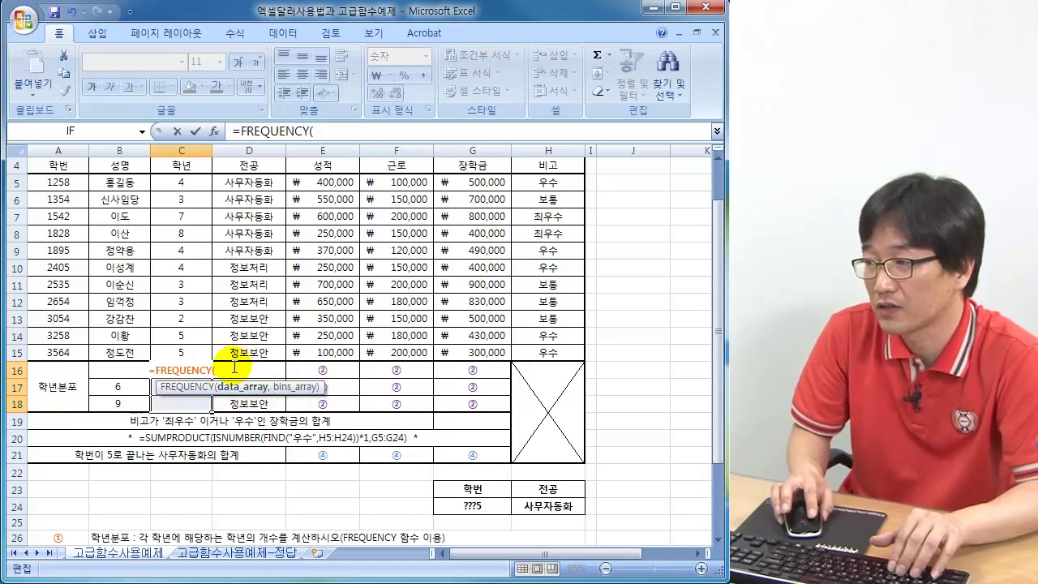
drag(183, 182, 189, 348)
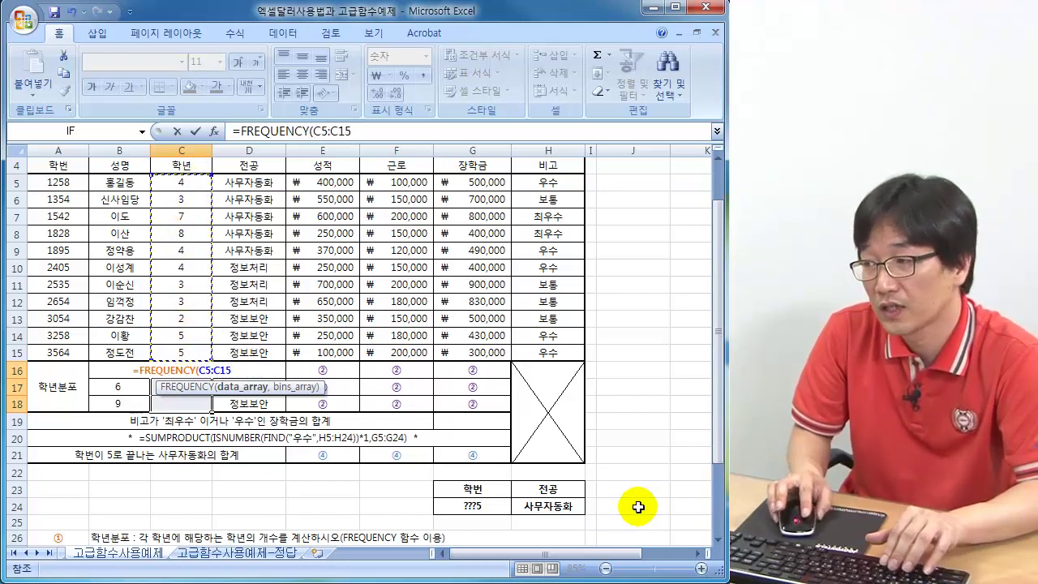
text(,)
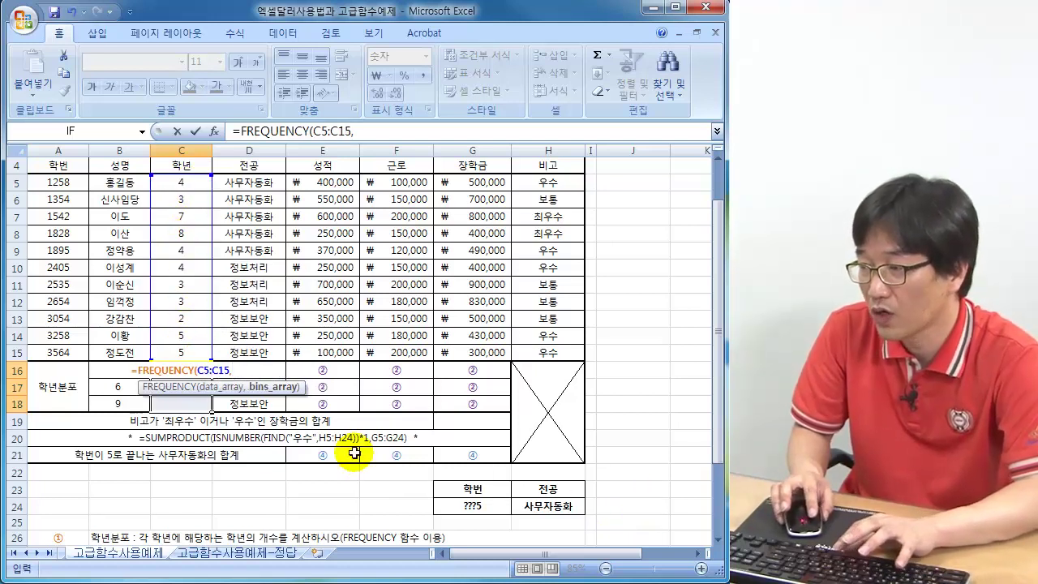
drag(106, 405, 109, 370)
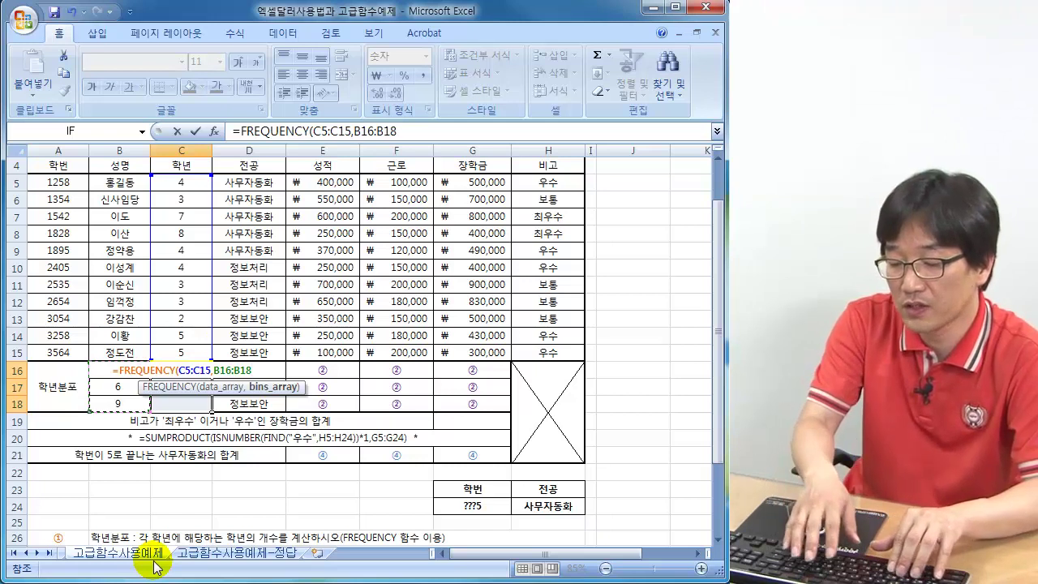
text())
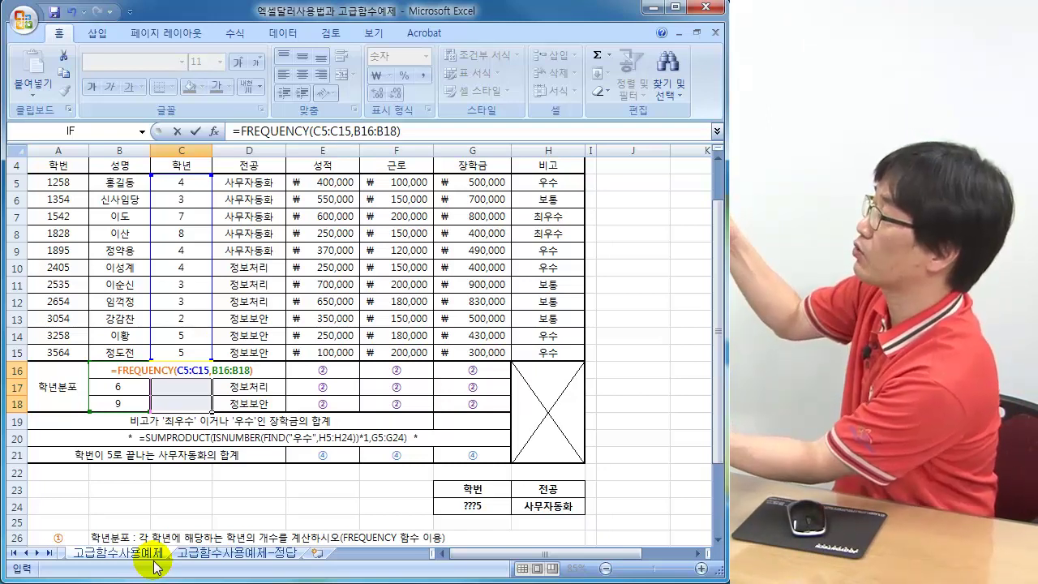
key(ctrl+shift+Return)
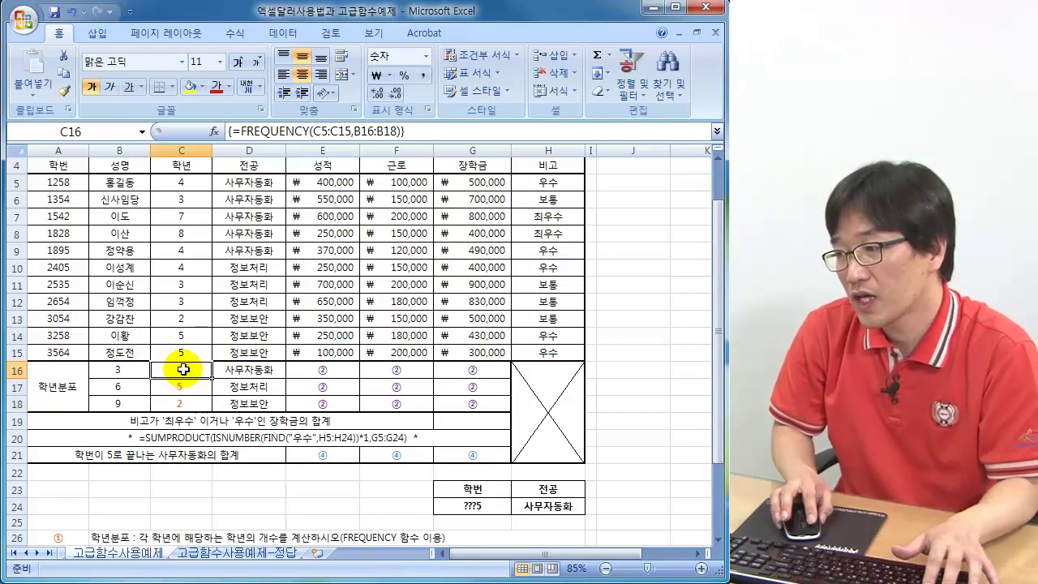
Reopen the FREQUENCY formula in C16:C18 for editing and re-enter it as an array formula over the whole range
drag(167, 368, 176, 407)
key(F2)
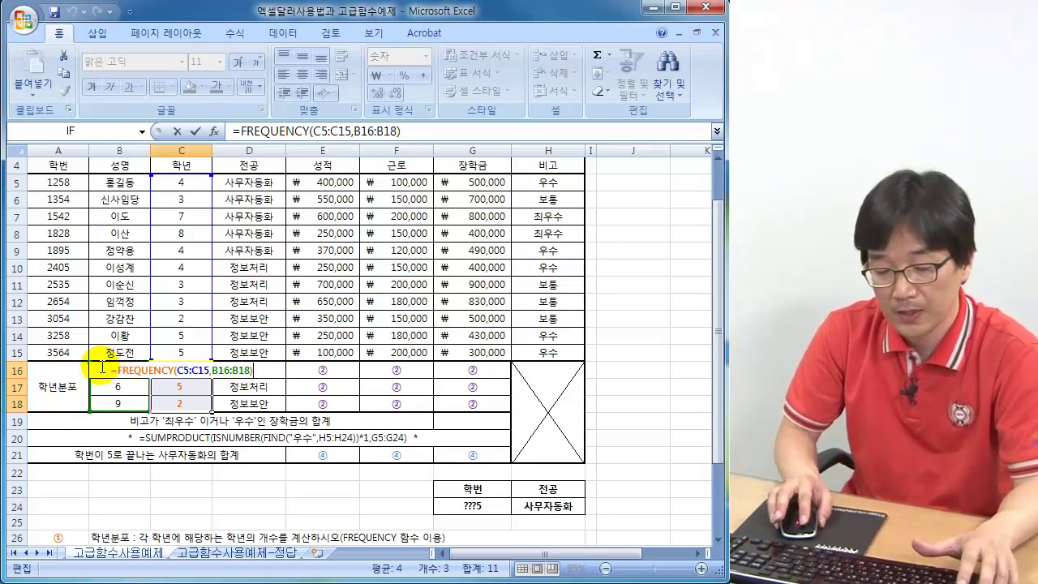
key(ctrl+shift+Return)
click(220, 386)
drag(183, 373, 190, 404)
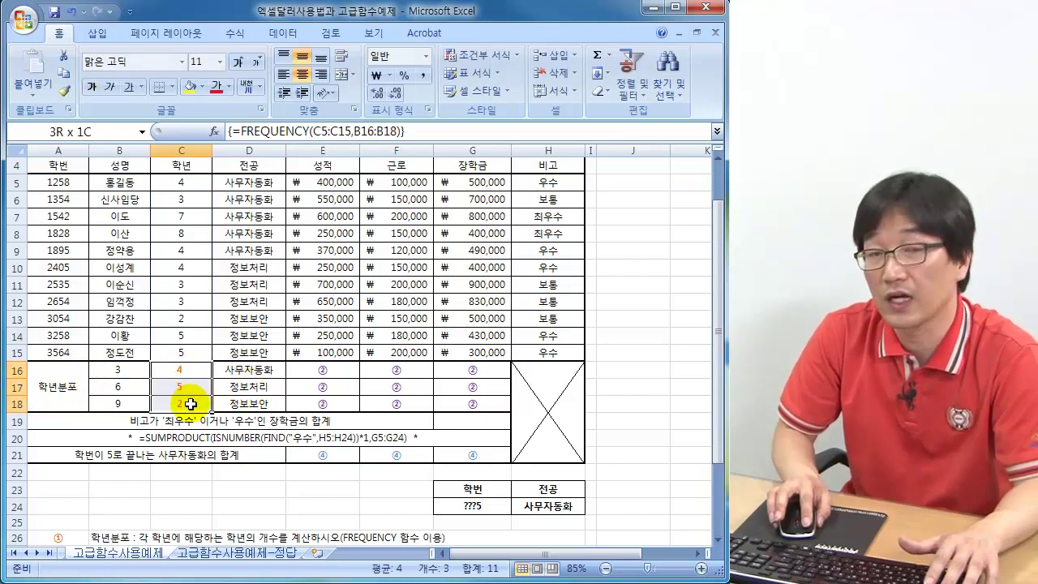
Begin a SUMIF formula in E16 with the major column $D$5:$D$15 as its absolute criteria range
click(326, 371)
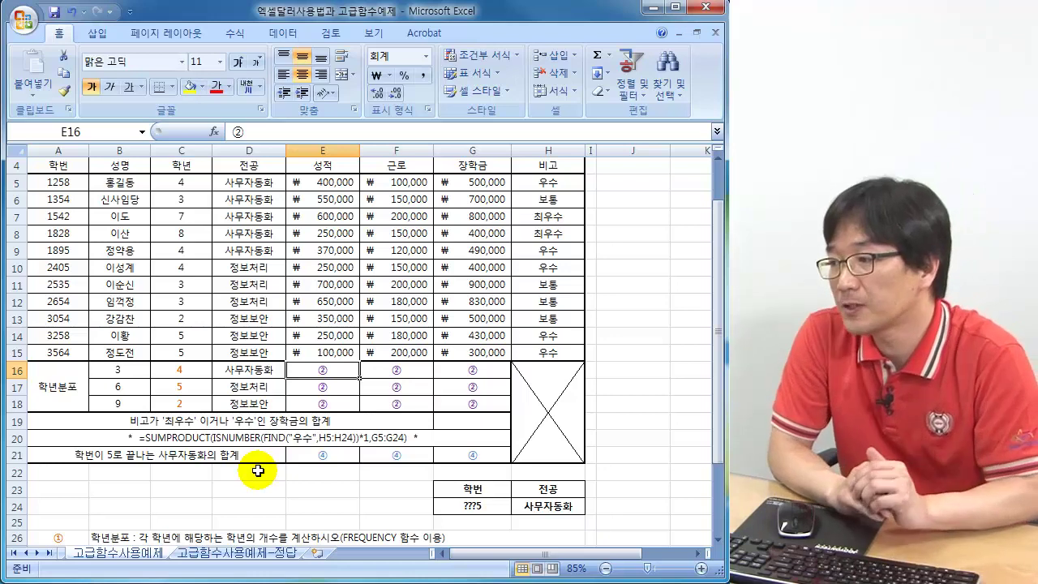
scroll(258, 470, down, 2)
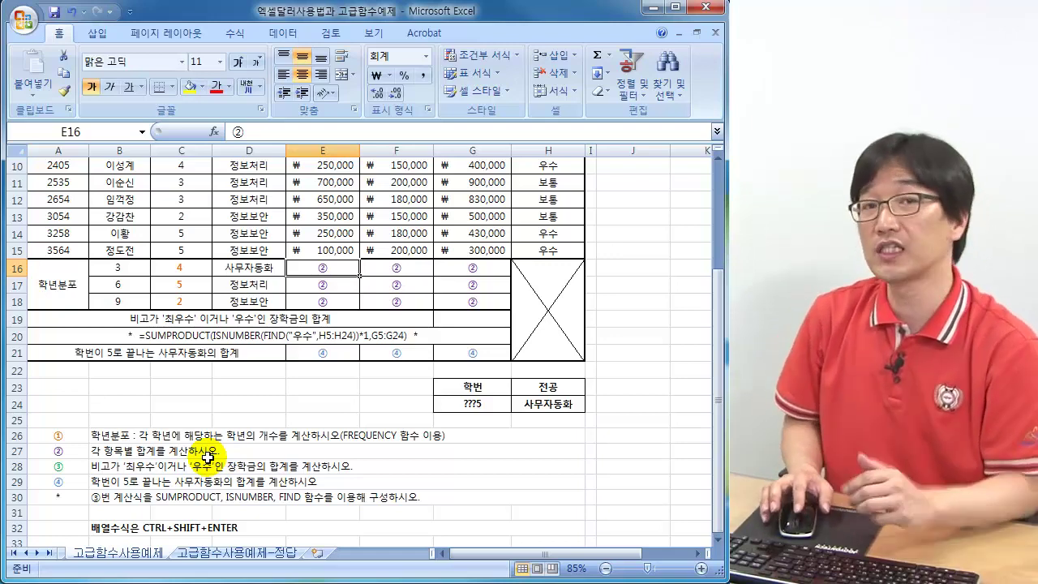
scroll(208, 459, up, 2)
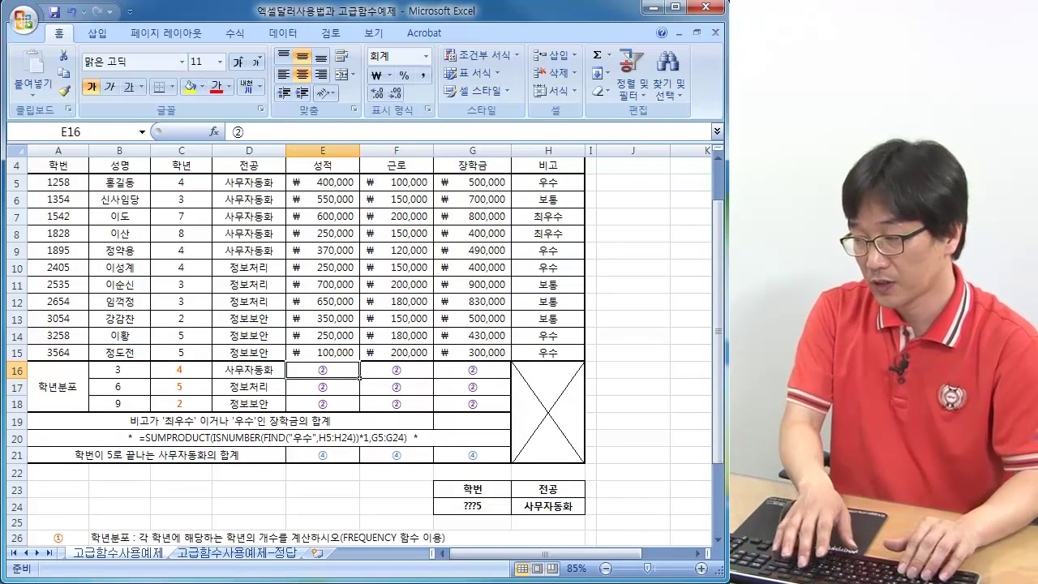
text(=sumif()
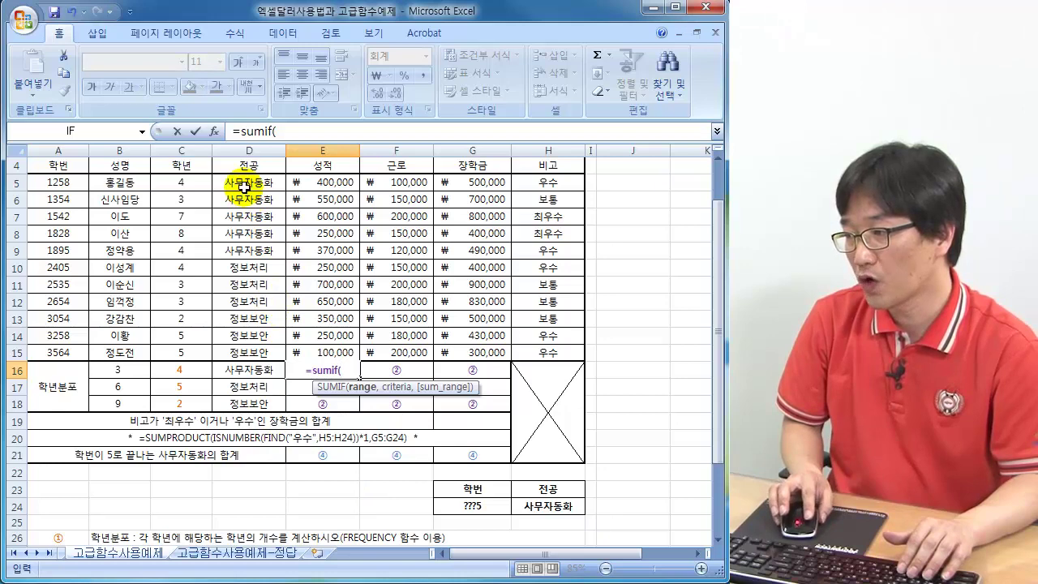
drag(244, 184, 236, 350)
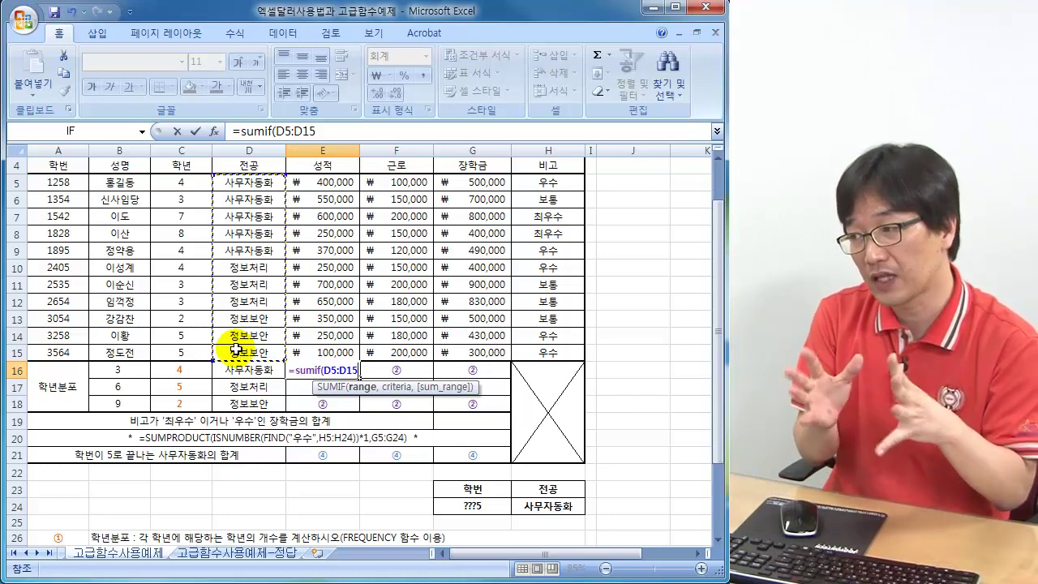
key(F4)
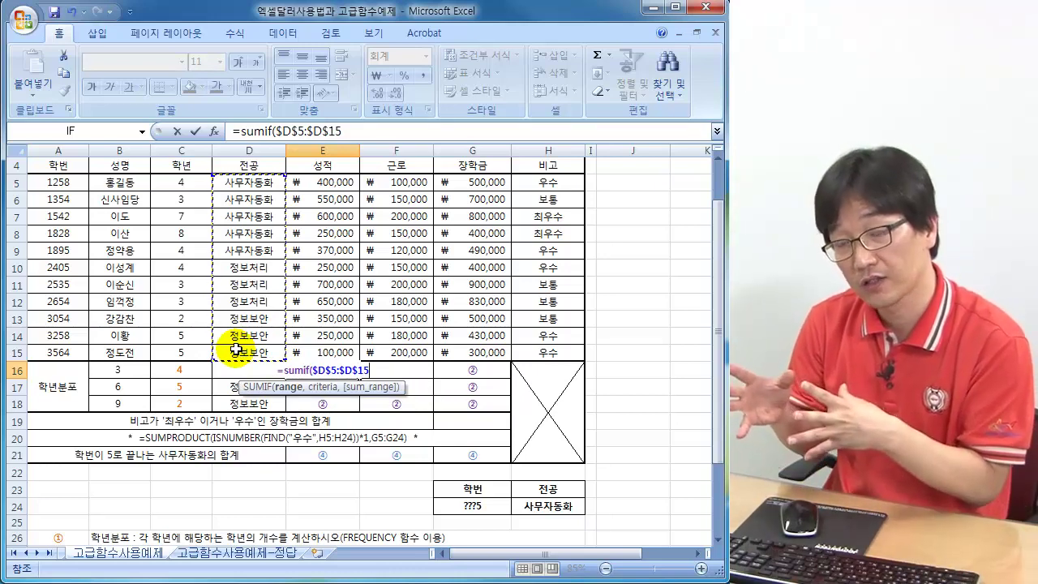
text(,)
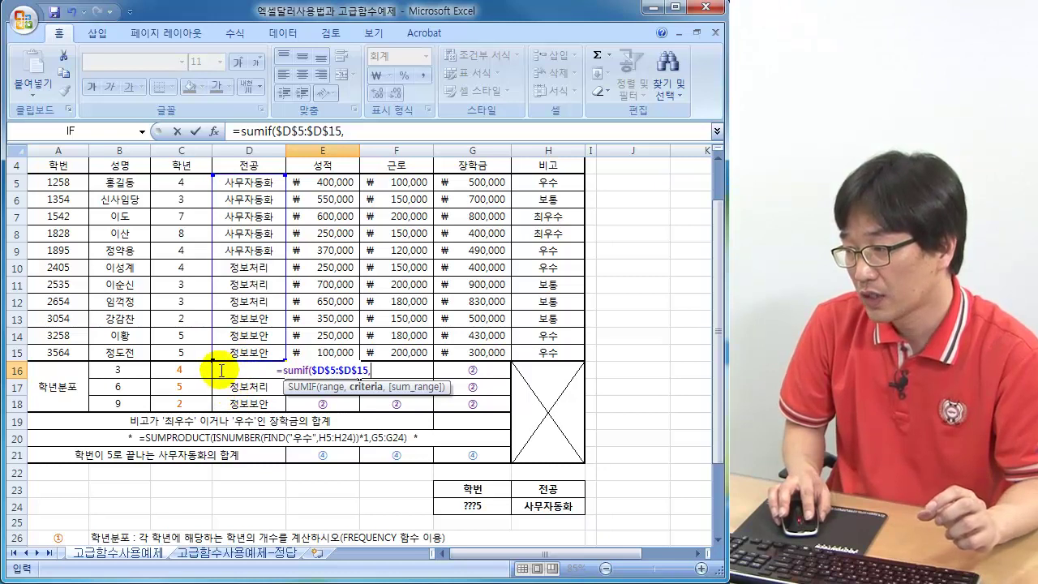
key(F2)
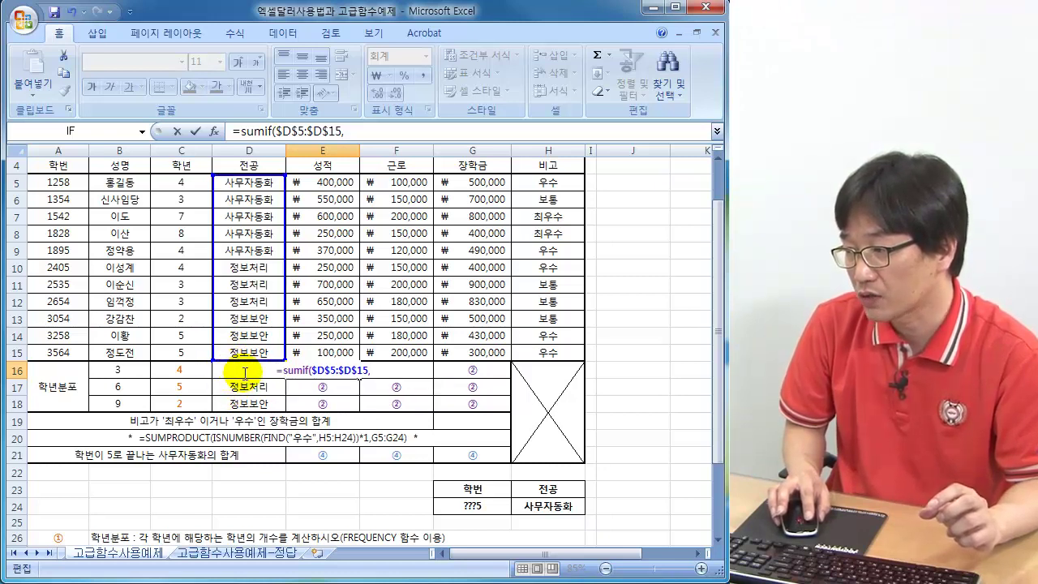
click(176, 367)
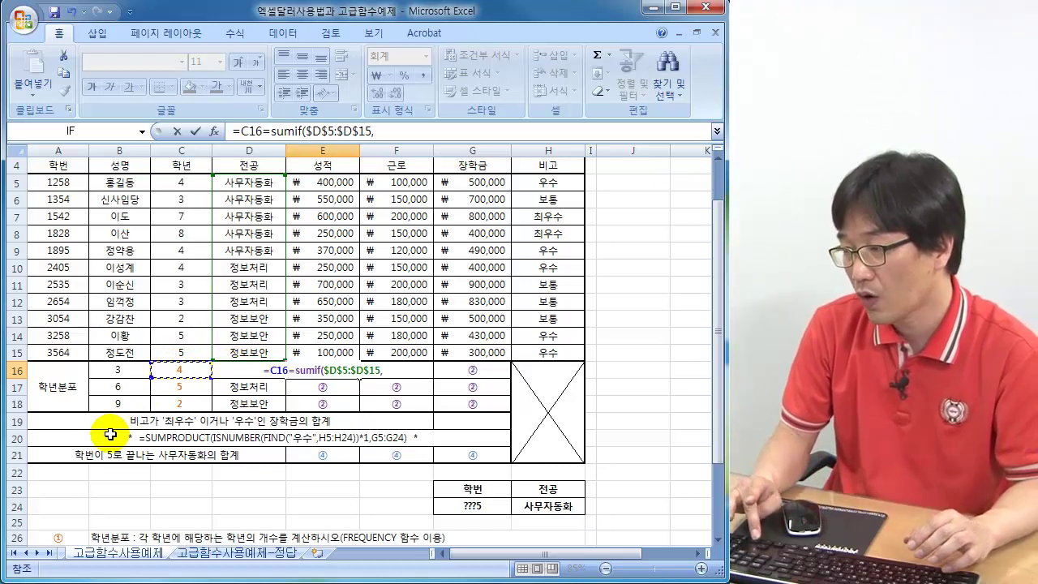
key(Right)
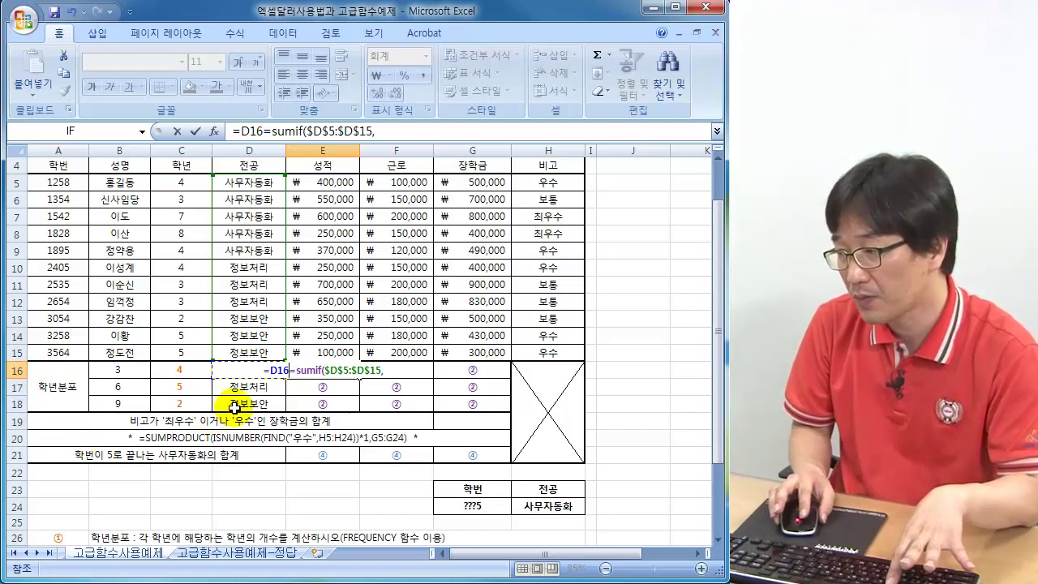
key(BackSpace)
key(BackSpace)
key(BackSpace)
key(BackSpace)
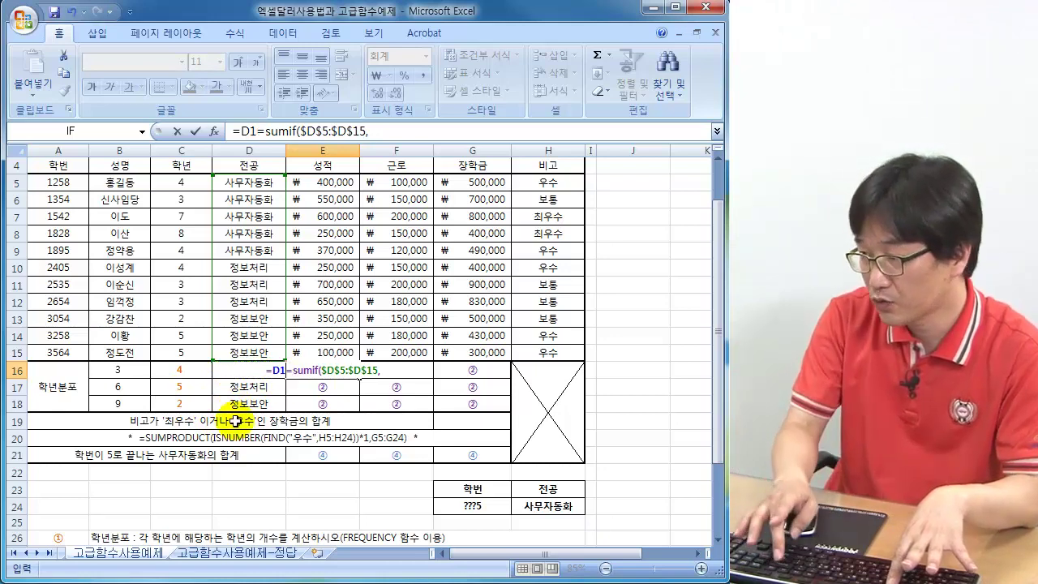
click(397, 370)
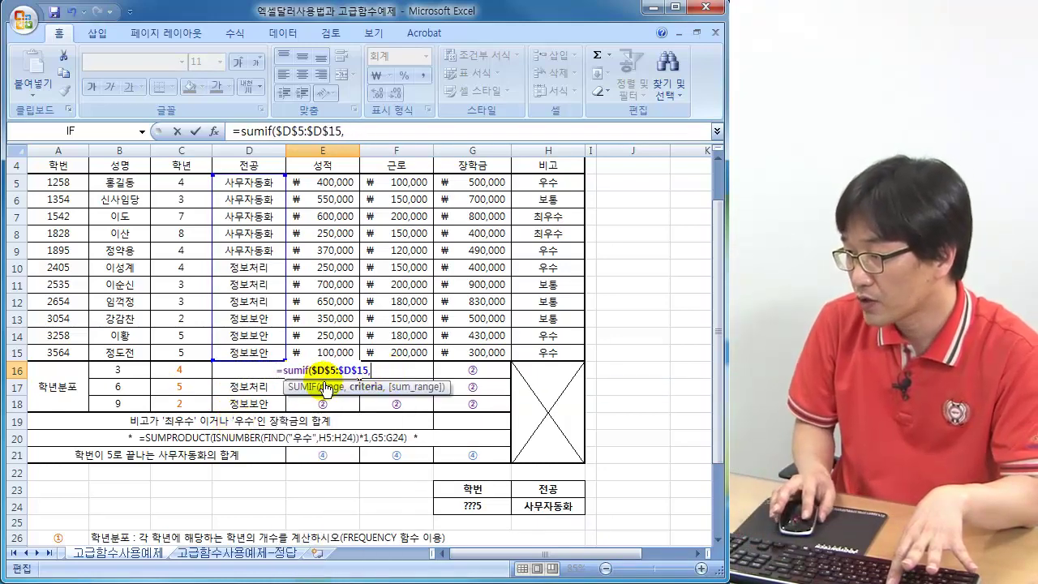
Complete the SUMIF formula in E16 with $D16 as the criterion and E$5:E$15 as the sum range
click(237, 386)
key(Up)
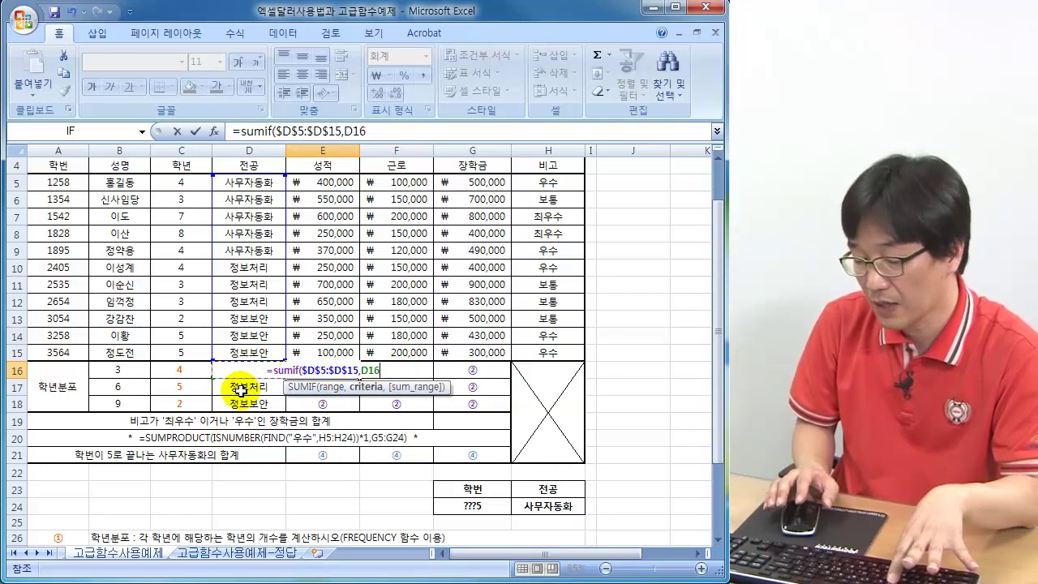
key(F4)
key(F4)
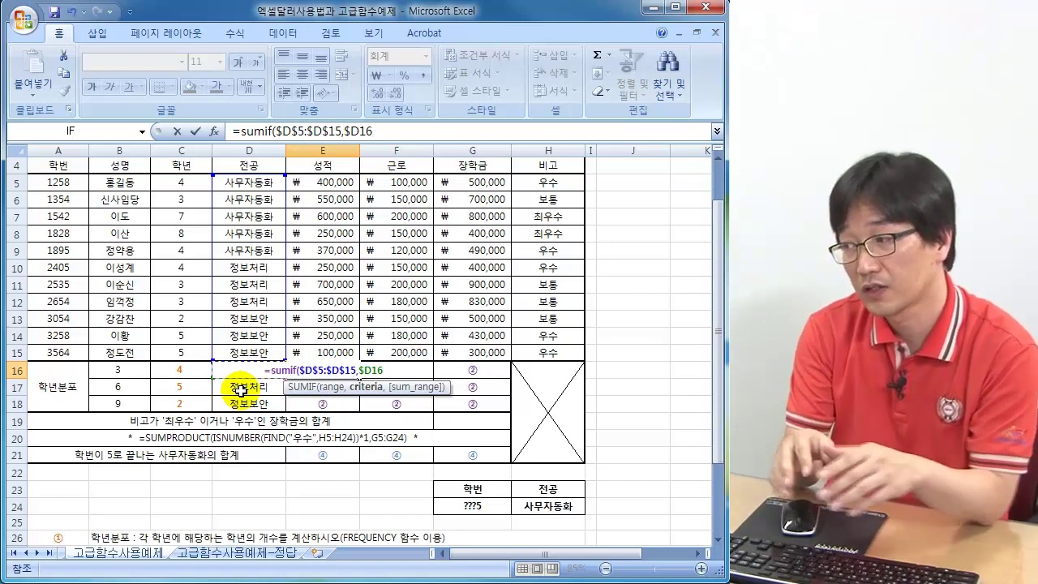
text(,)
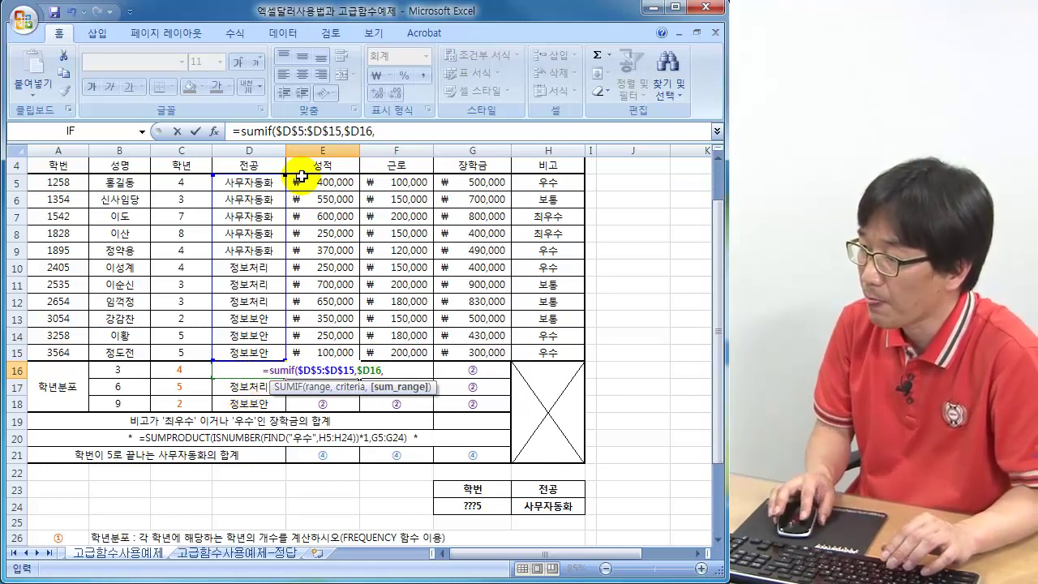
drag(316, 182, 319, 354)
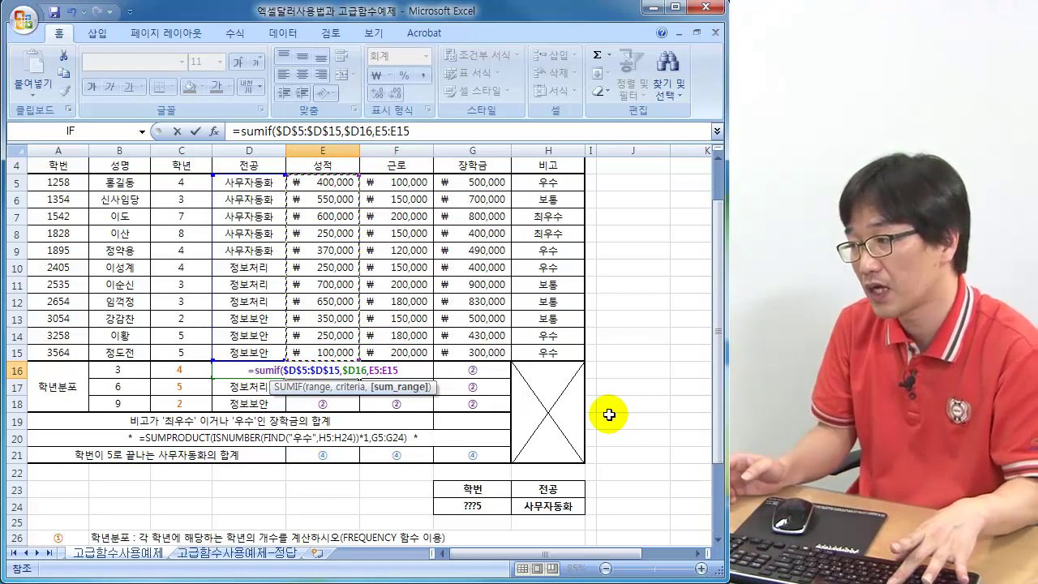
key(F4)
key(F4)
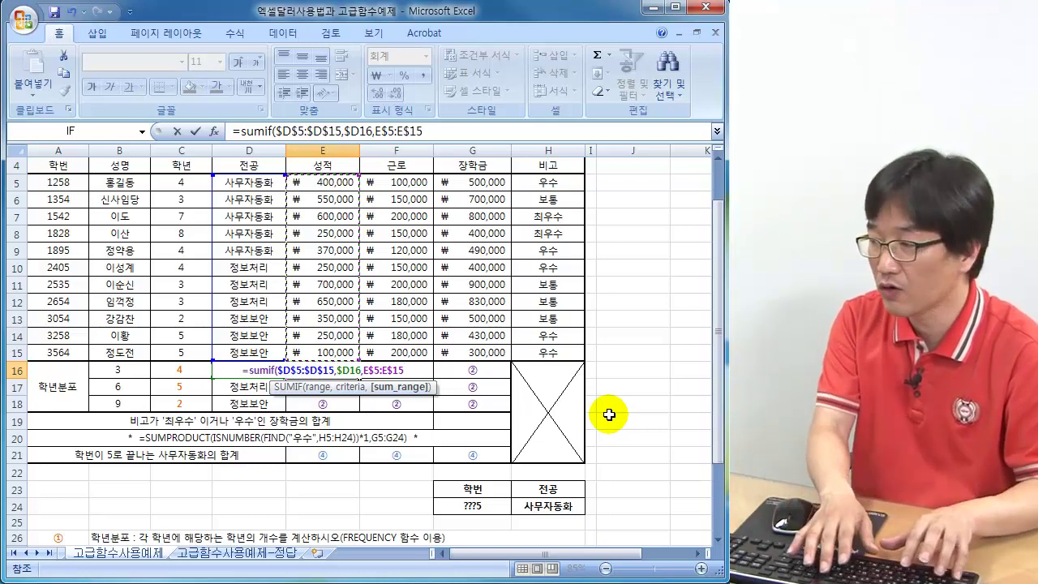
text())
key(Return)
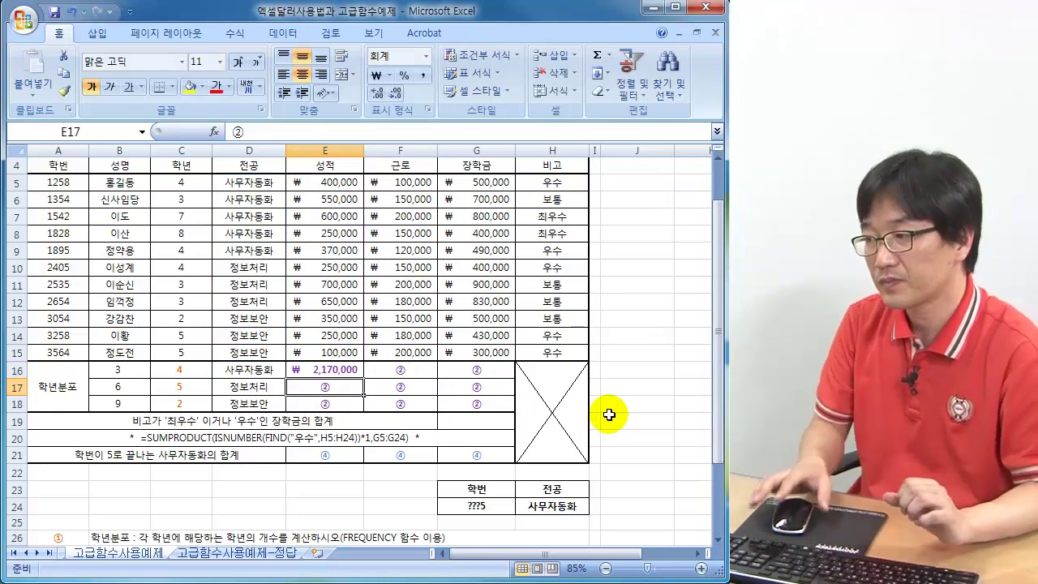
Fill the SUMIF formula from E16 over E16:G18 and check the formulas in E16 and G17
click(337, 370)
drag(360, 382, 494, 410)
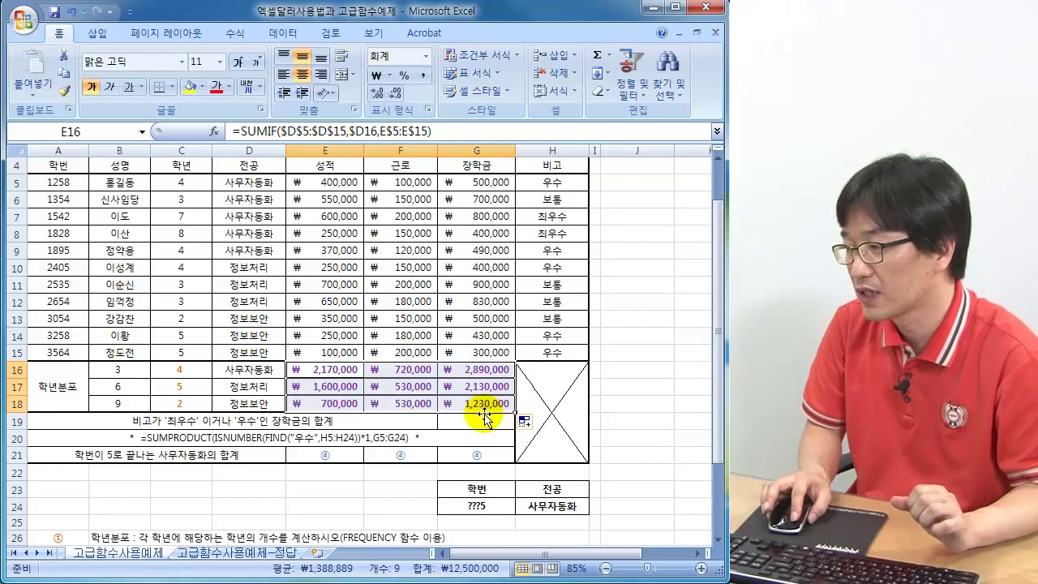
click(316, 381)
click(339, 373)
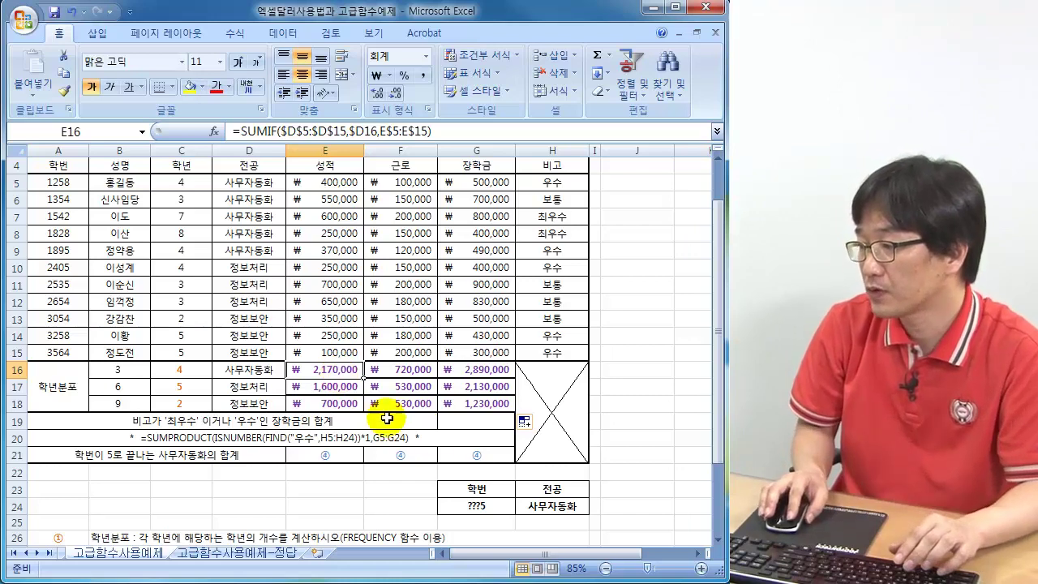
click(449, 385)
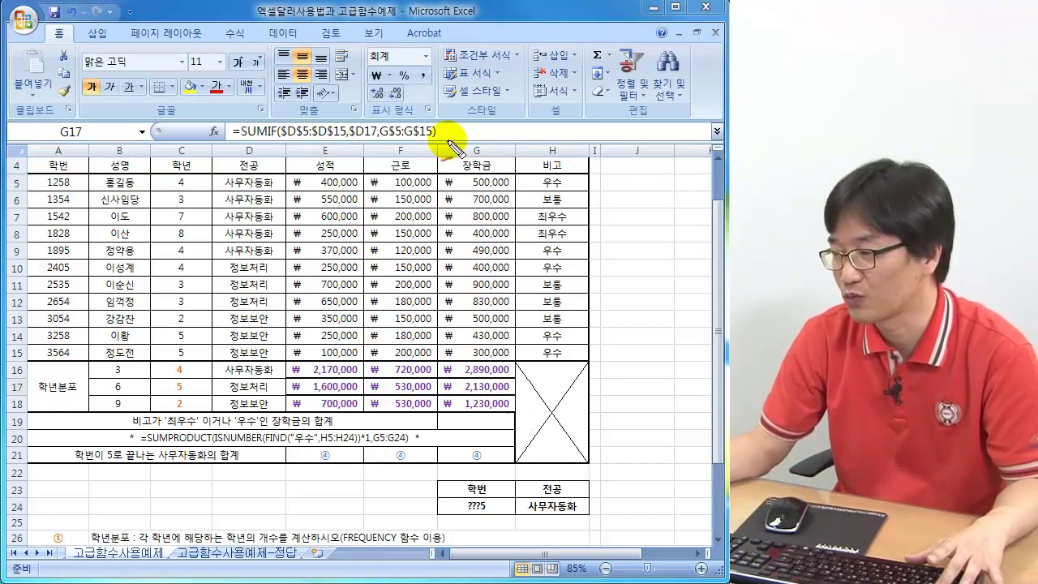
Circle D16 and E16 in red, circle the matching majors in D5:D9 and amounts in E5:E9, and draw an arrow to E16
mouse_move(242, 373)
mouse_down()
mouse_move(261, 381)
mouse_move(240, 375)
mouse_up()
mouse_move(313, 380)
mouse_down()
mouse_move(354, 372)
mouse_move(316, 377)
mouse_move(325, 383)
mouse_up()
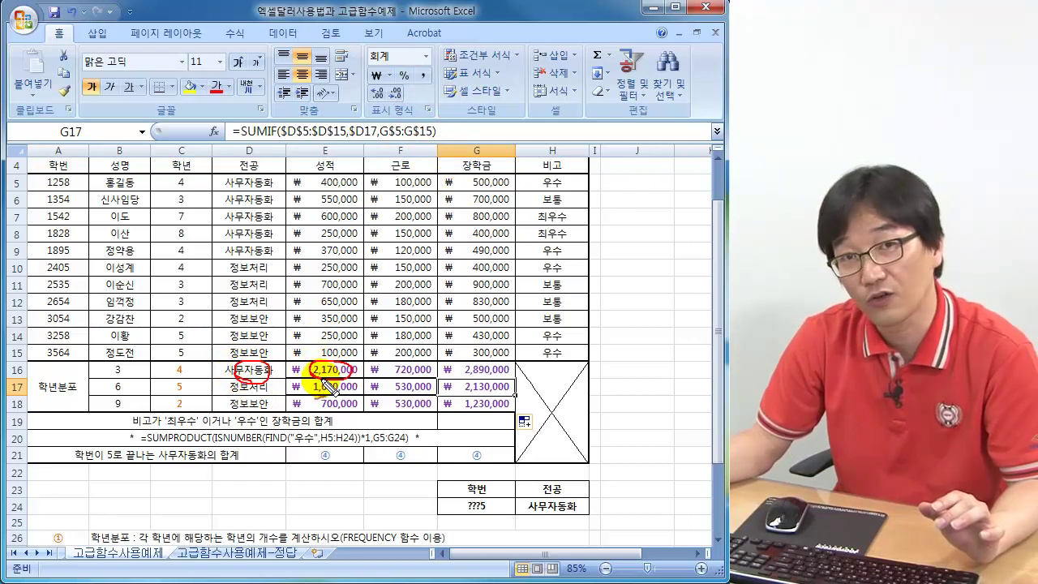
mouse_move(268, 191)
mouse_down()
mouse_move(225, 202)
mouse_move(280, 239)
mouse_move(275, 180)
mouse_up()
mouse_move(340, 180)
mouse_down()
mouse_move(320, 259)
mouse_move(369, 190)
mouse_move(364, 255)
mouse_move(381, 307)
mouse_move(357, 369)
mouse_move(366, 377)
mouse_up()
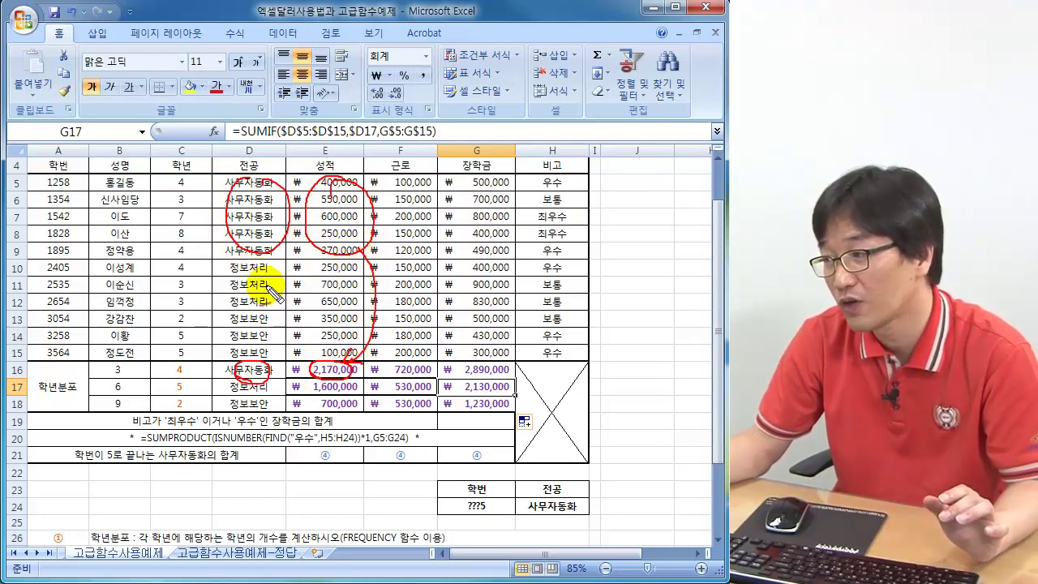
Circle the 정보처리 and 정보보안 majors and their amounts in red, draw arrows to E17 and E18, and clear all the markings
mouse_move(248, 261)
mouse_down()
mouse_move(225, 287)
mouse_move(262, 297)
mouse_move(243, 262)
mouse_up()
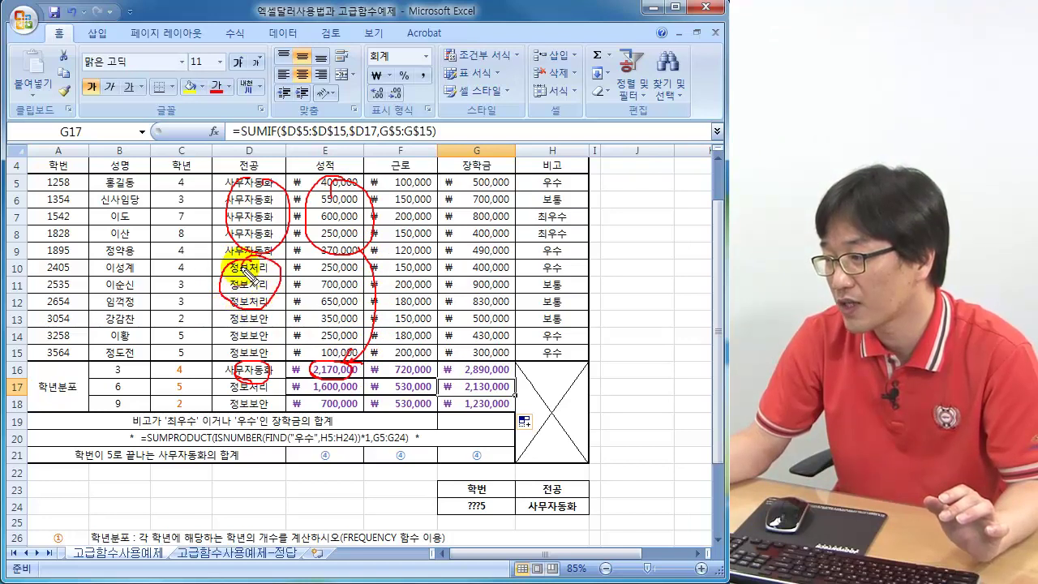
mouse_move(342, 260)
mouse_down()
mouse_move(301, 308)
mouse_move(366, 283)
mouse_move(308, 297)
mouse_move(302, 392)
mouse_move(272, 409)
mouse_move(240, 397)
mouse_move(235, 409)
mouse_move(280, 403)
mouse_move(240, 388)
mouse_up()
mouse_move(247, 320)
mouse_down()
mouse_move(280, 349)
mouse_move(336, 324)
mouse_move(324, 357)
mouse_move(345, 312)
mouse_move(341, 401)
mouse_up()
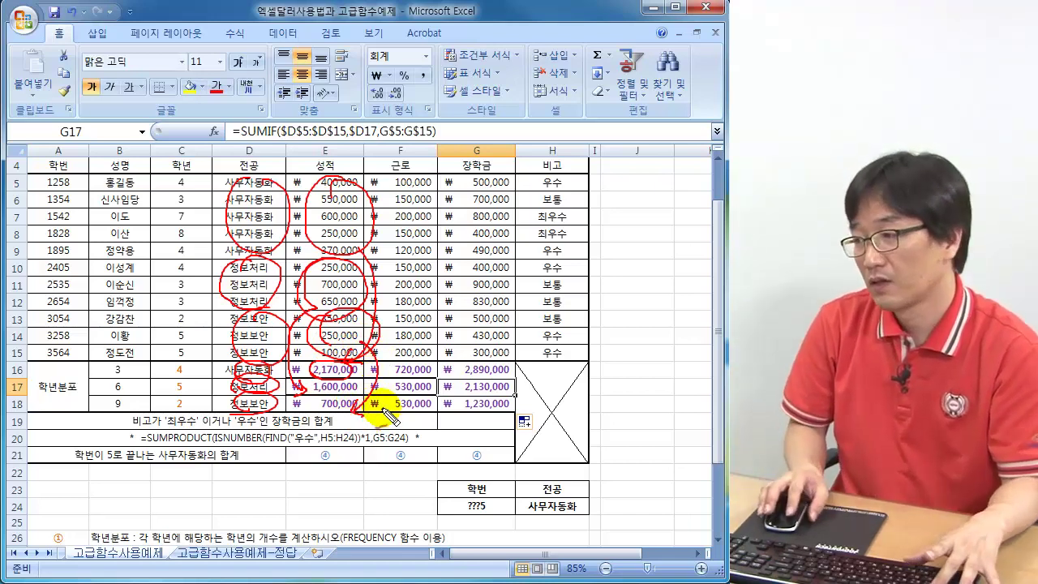
right_click(454, 389)
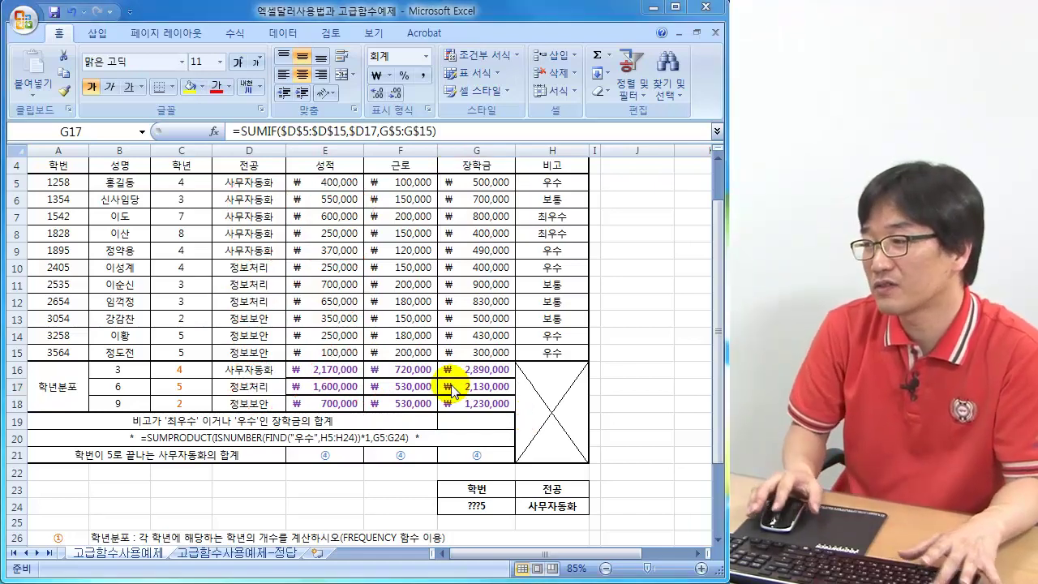
Check how the SUMIF references change between E16, G17, E18 and G18
click(336, 373)
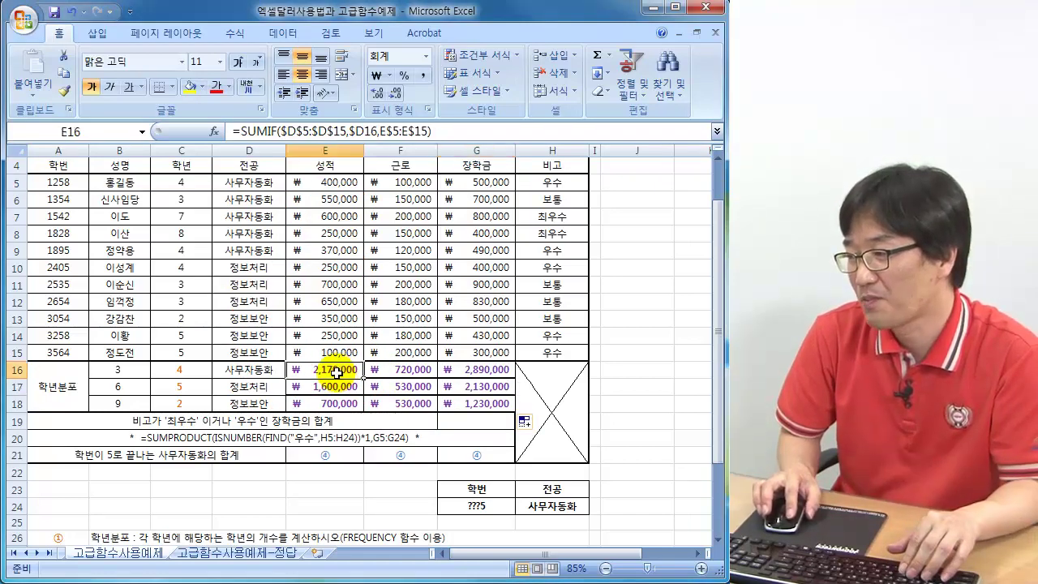
key(Right)
key(Right)
key(Down)
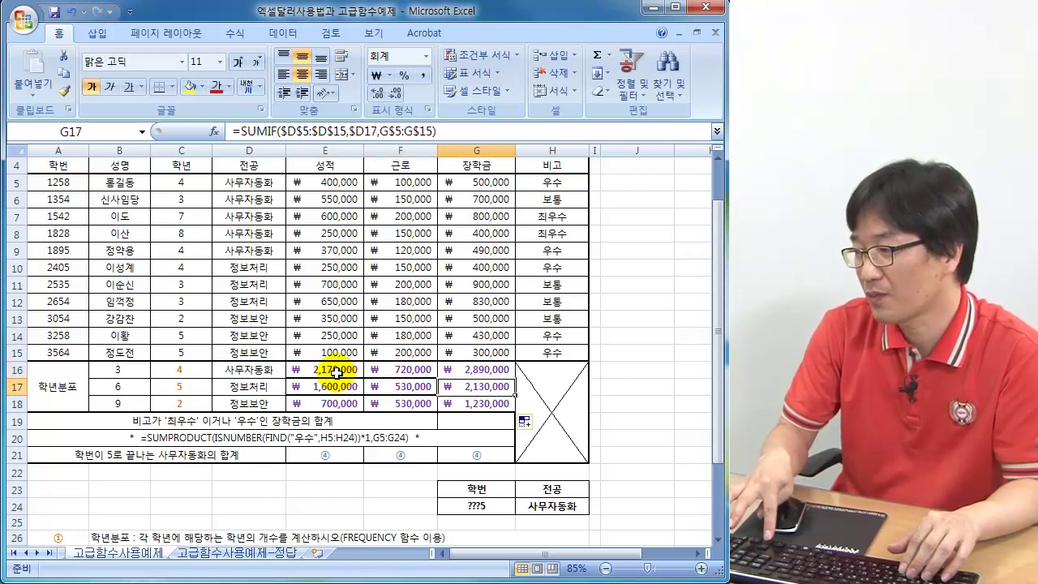
key(Left)
key(Left)
key(Down)
key(Right)
key(Right)
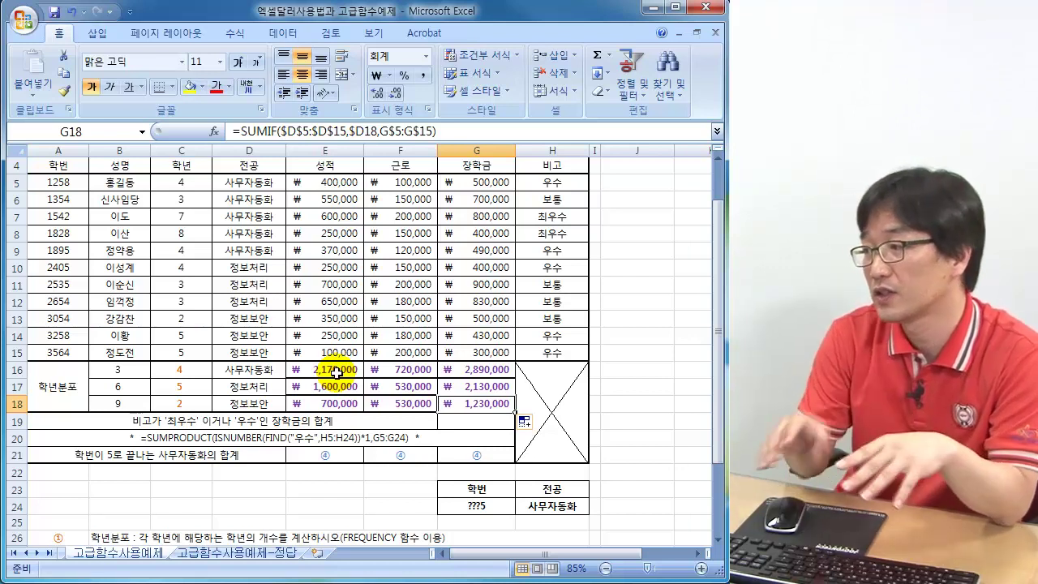
Look at the remaining conditional-sum cells E21 and G19 and the SUMPRODUCT formula hint in row 20
click(328, 455)
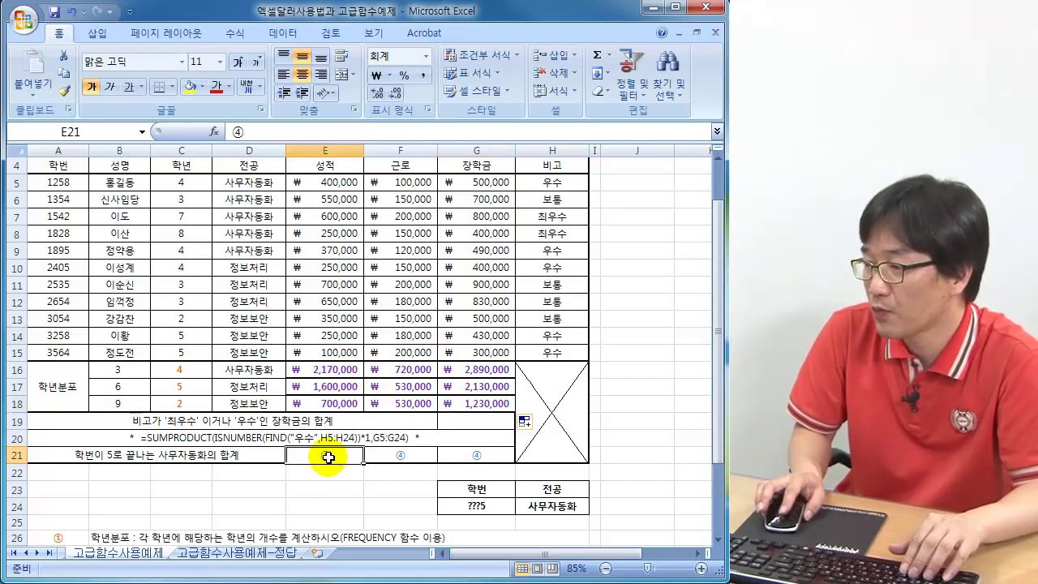
click(474, 420)
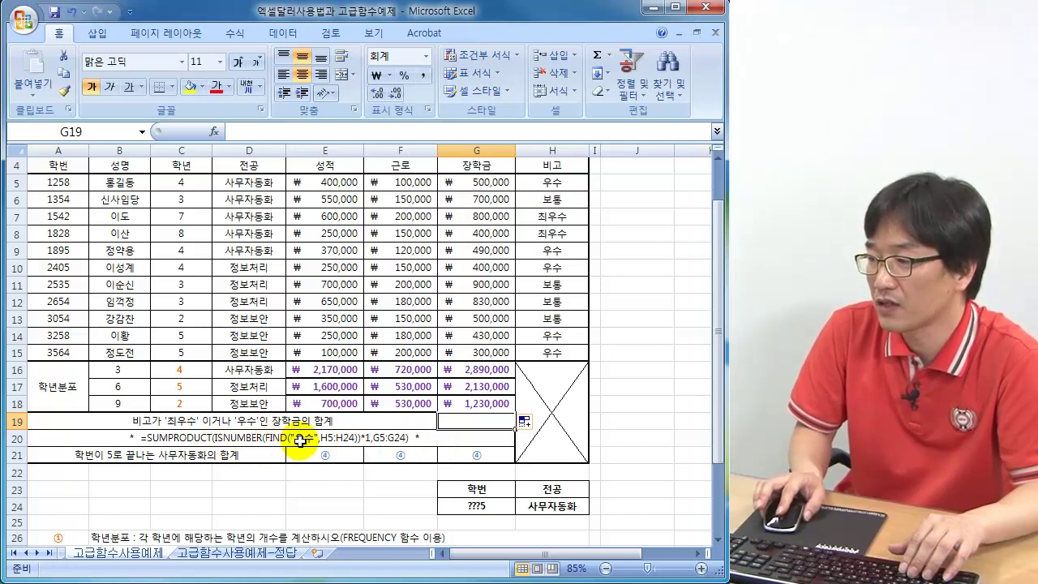
scroll(301, 440, up, 1)
scroll(300, 441, down, 1)
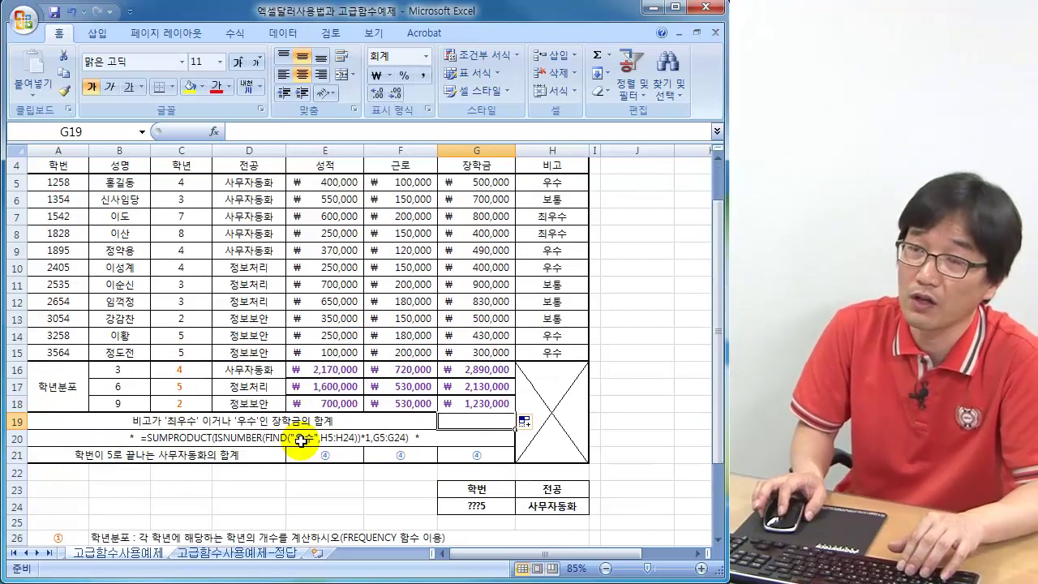
Enter the test formula =FIND("우수",H5) in the empty cell J5 beside the table
scroll(300, 440, up, 1)
click(633, 224)
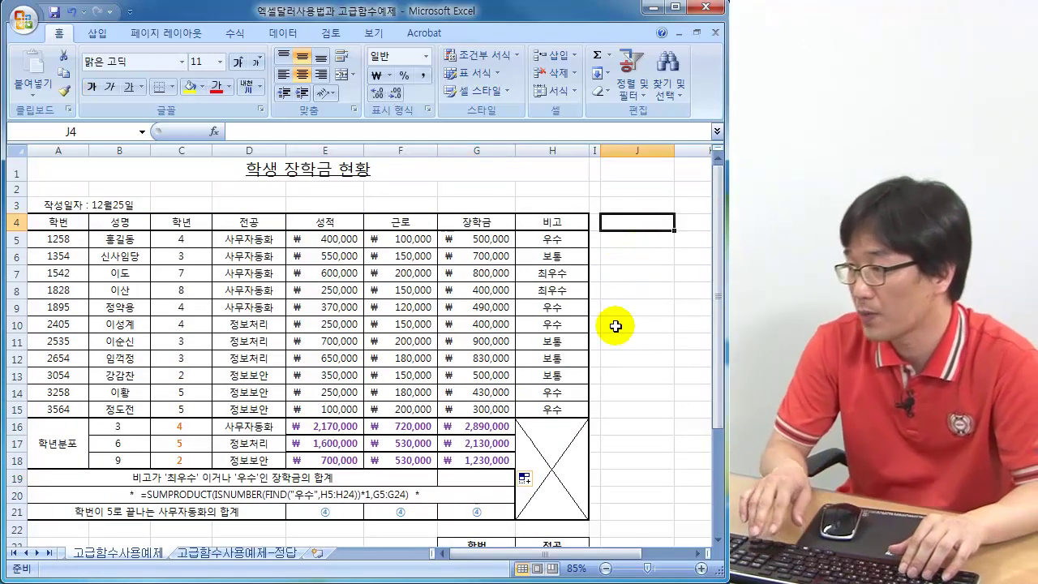
key(Right)
key(Right)
key(Right)
key(Right)
key(Right)
key(Right)
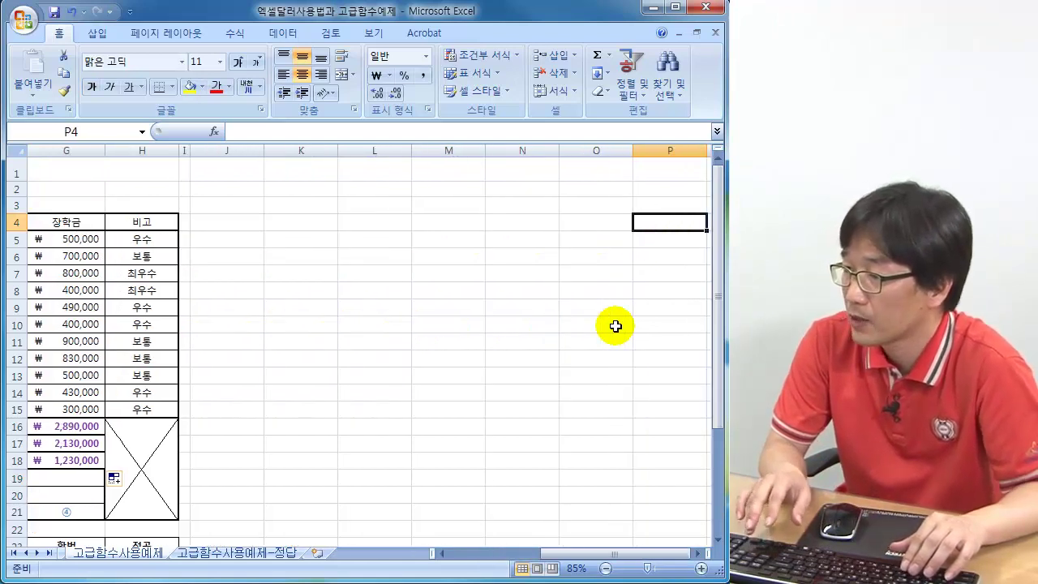
key(Left)
key(Left)
key(Left)
key(Left)
key(Left)
key(Left)
key(Down)
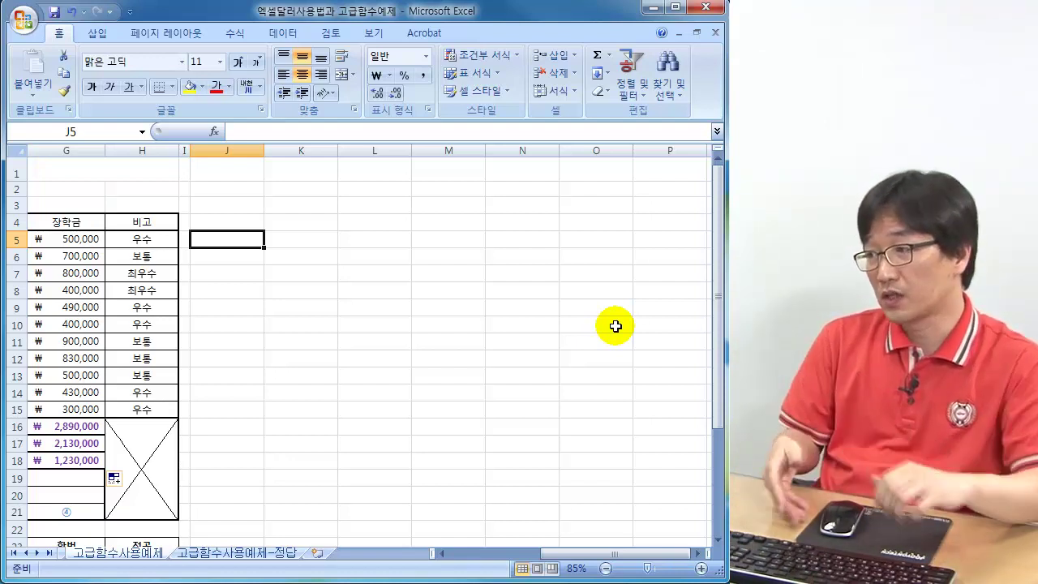
text(=)
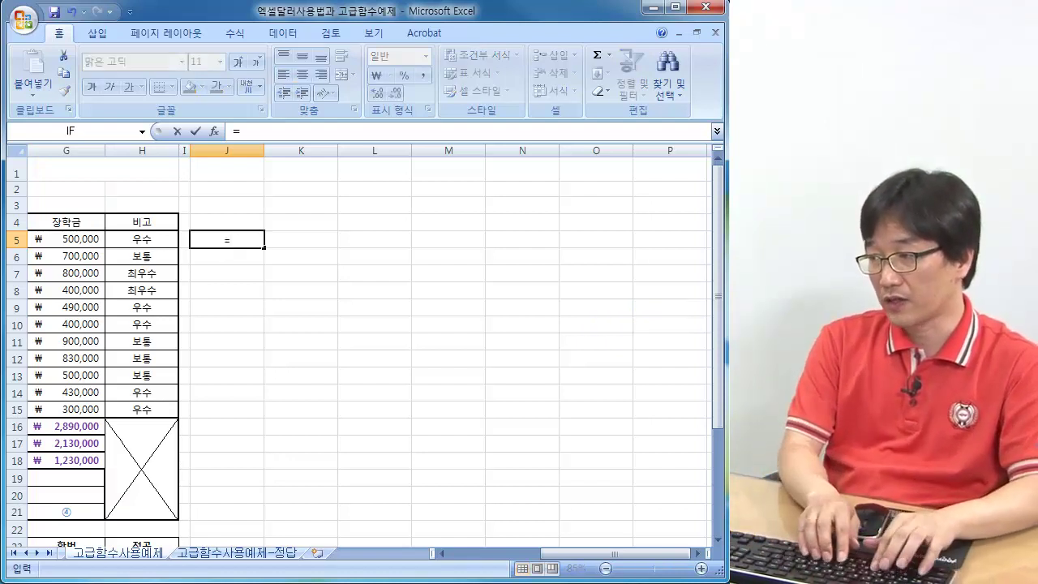
text(find)
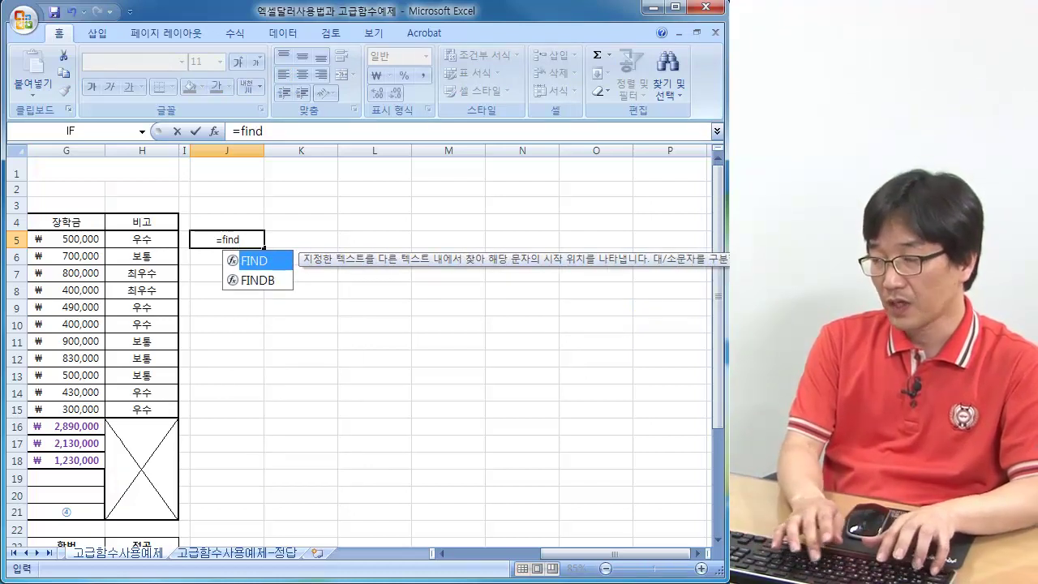
text(()
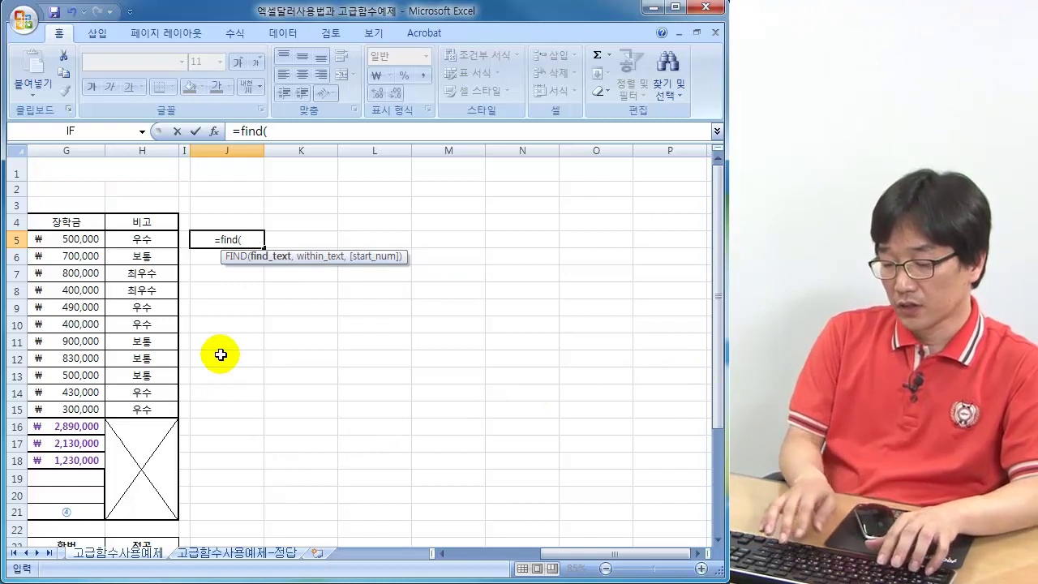
text("우)
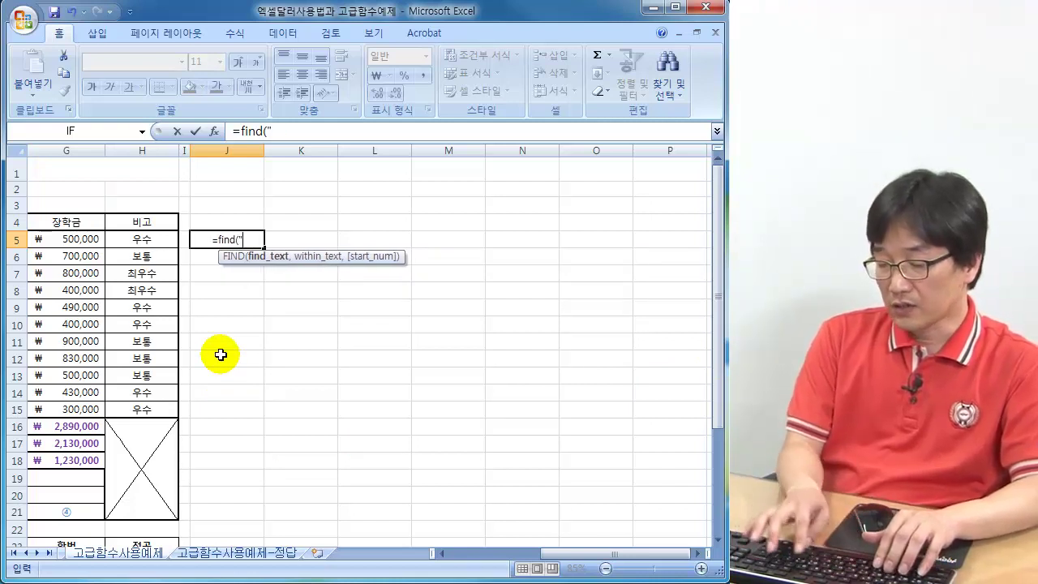
text(수")
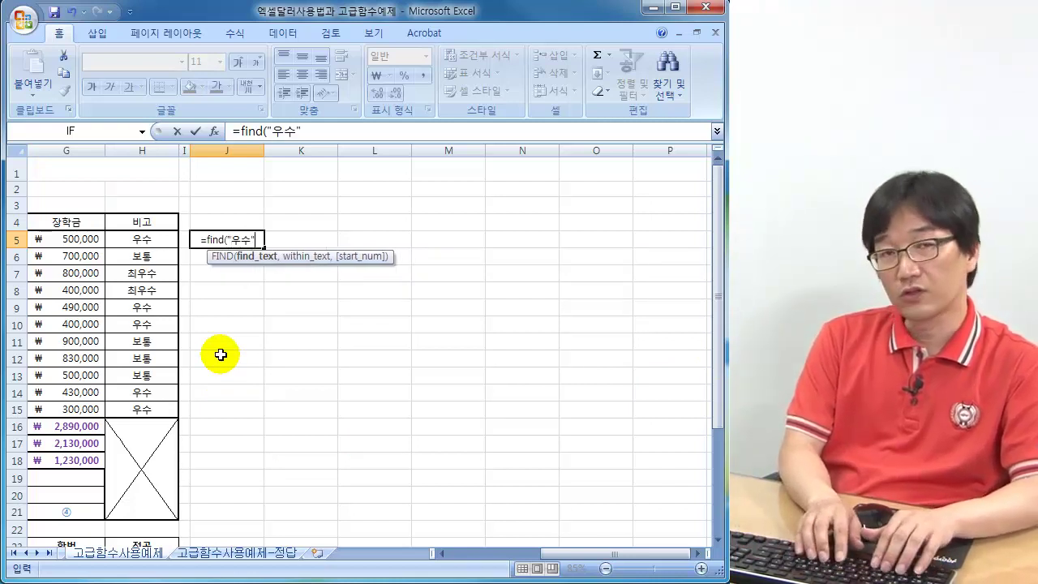
text(,)
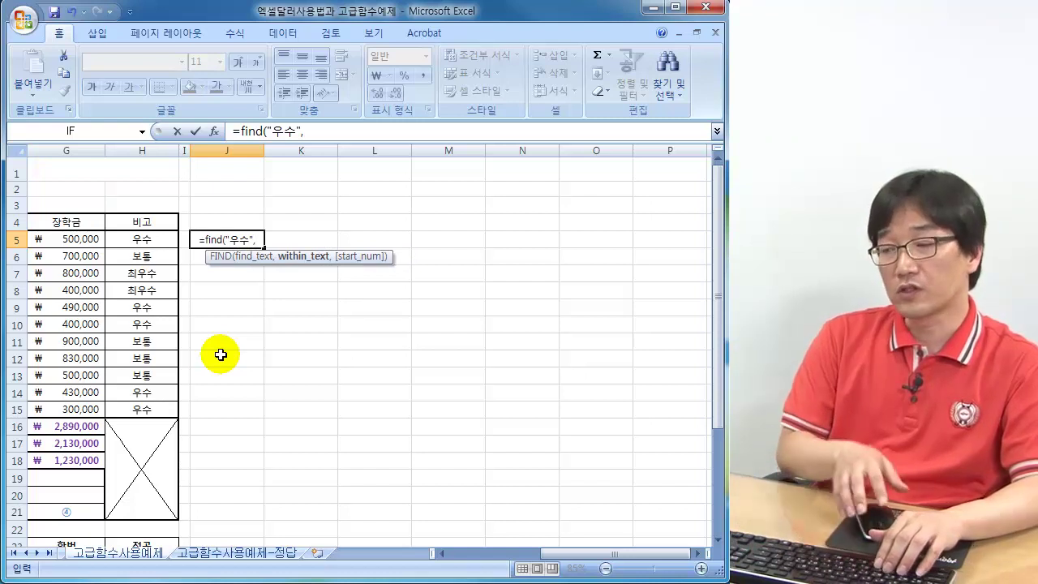
click(132, 243)
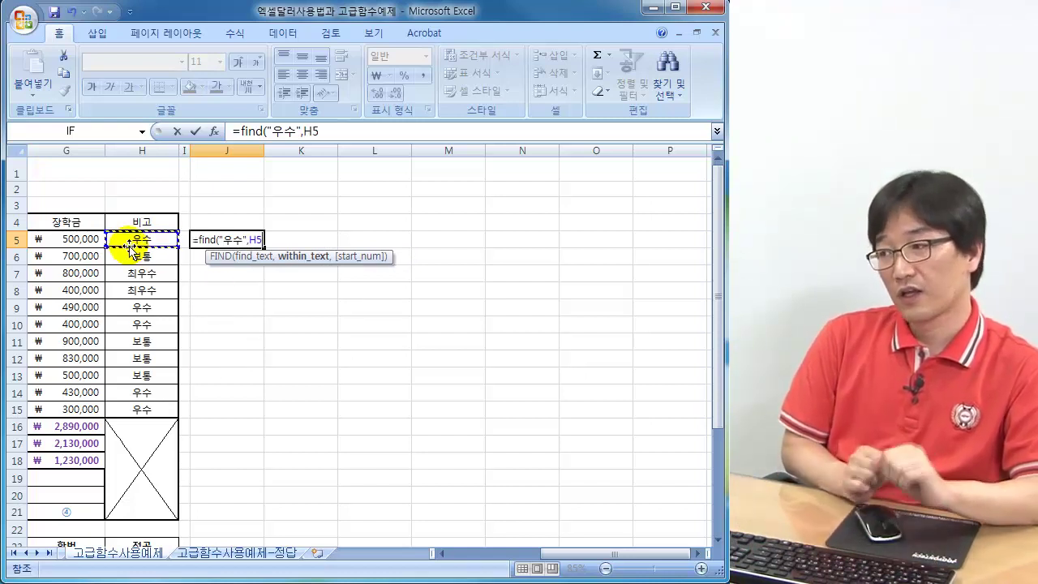
text())
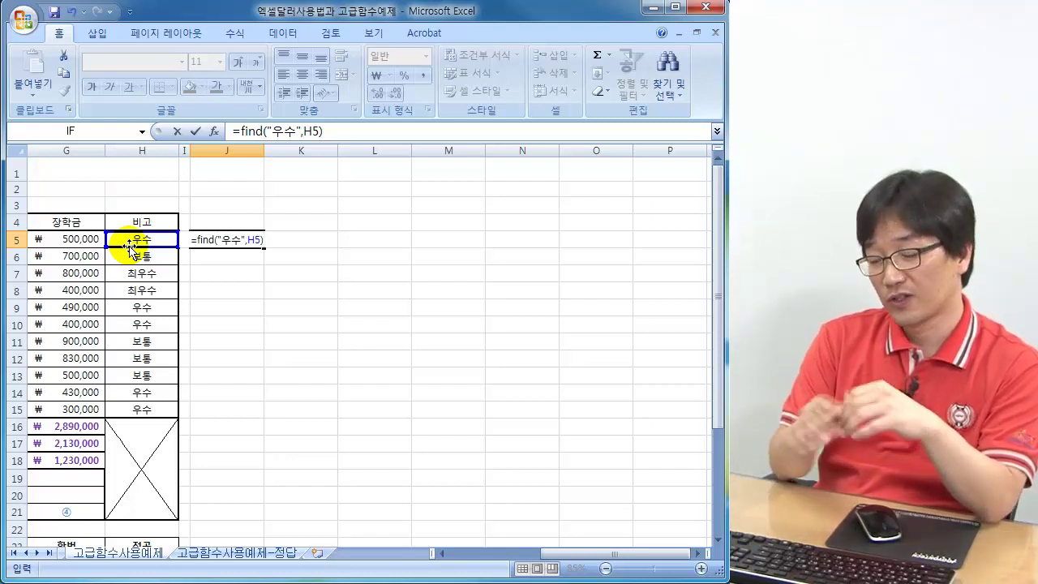
key(Return)
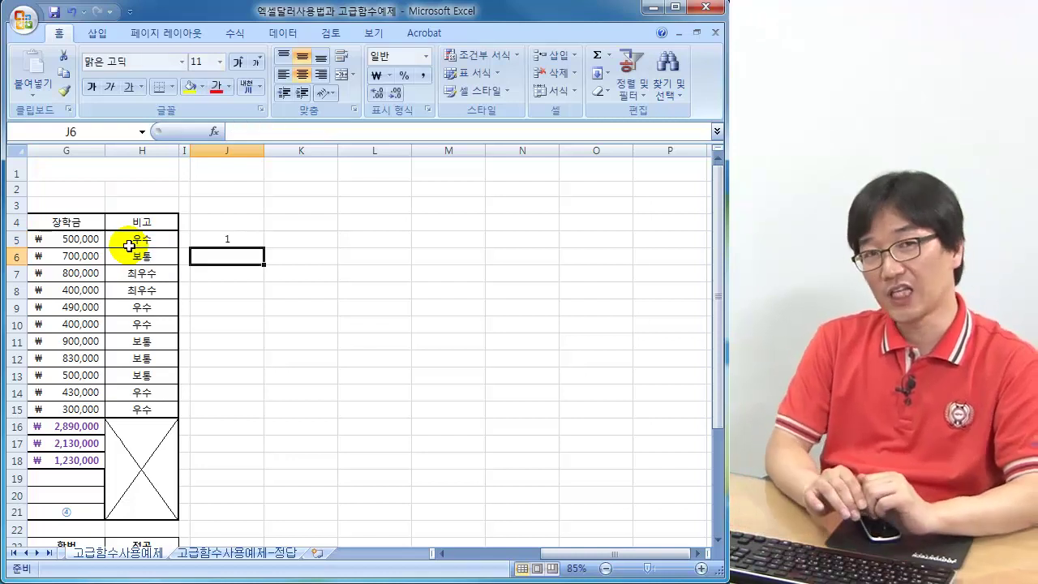
Open the FIND formula in J5 for editing and circle its search text "우수" in red
key(Up)
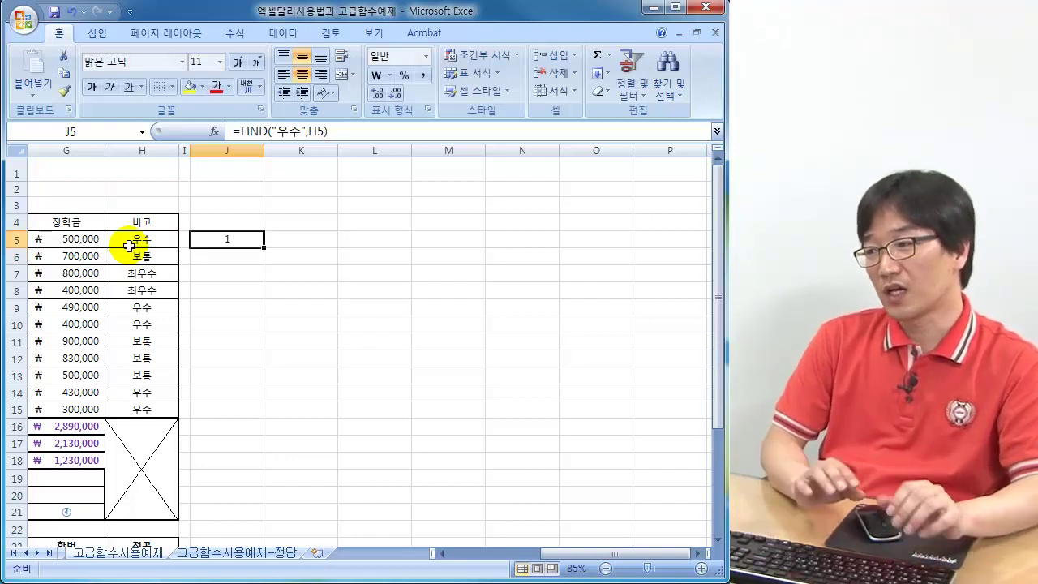
key(F2)
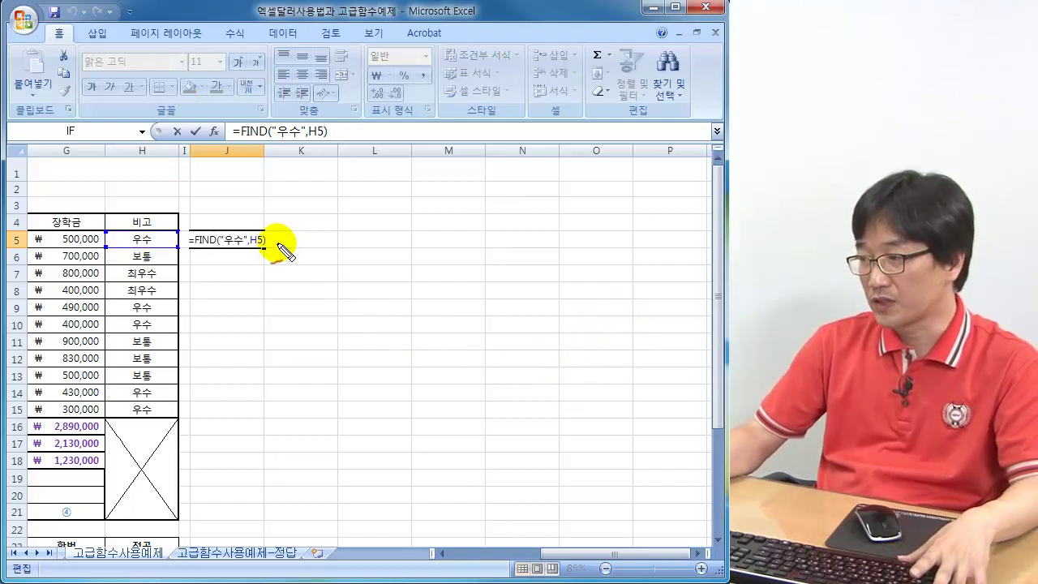
click(245, 242)
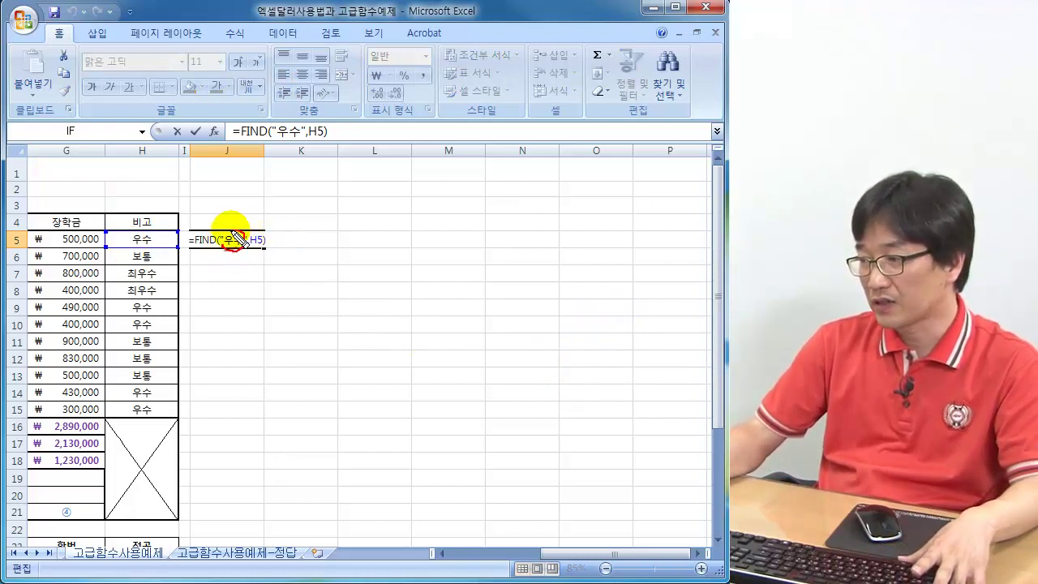
mouse_move(253, 243)
mouse_down()
mouse_move(269, 248)
mouse_move(258, 237)
mouse_up()
mouse_move(125, 247)
mouse_down()
mouse_move(139, 238)
mouse_move(127, 251)
mouse_up()
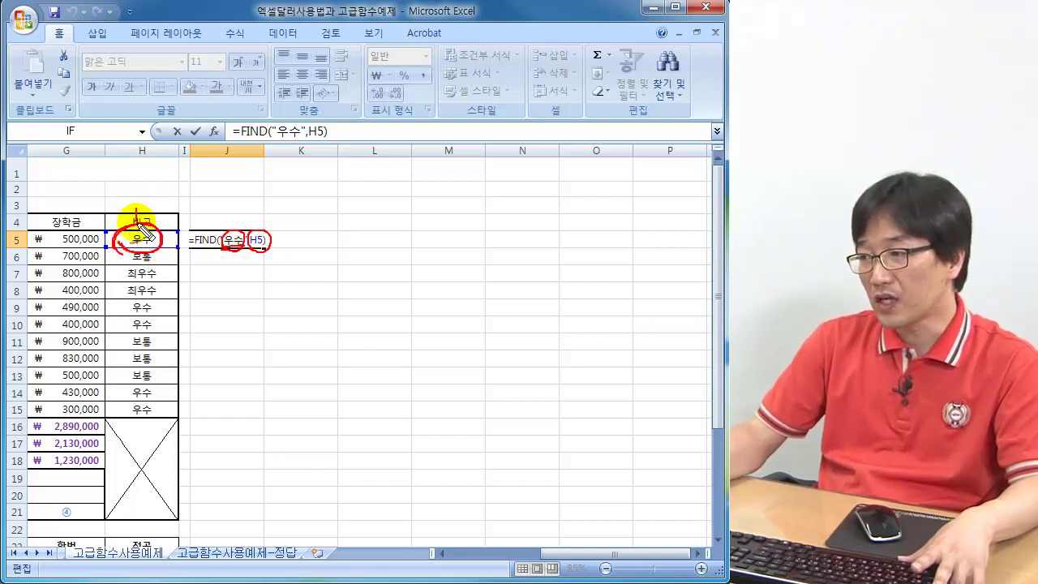
mouse_move(136, 225)
mouse_down()
mouse_move(143, 204)
mouse_move(139, 223)
mouse_move(162, 213)
mouse_move(209, 235)
mouse_up()
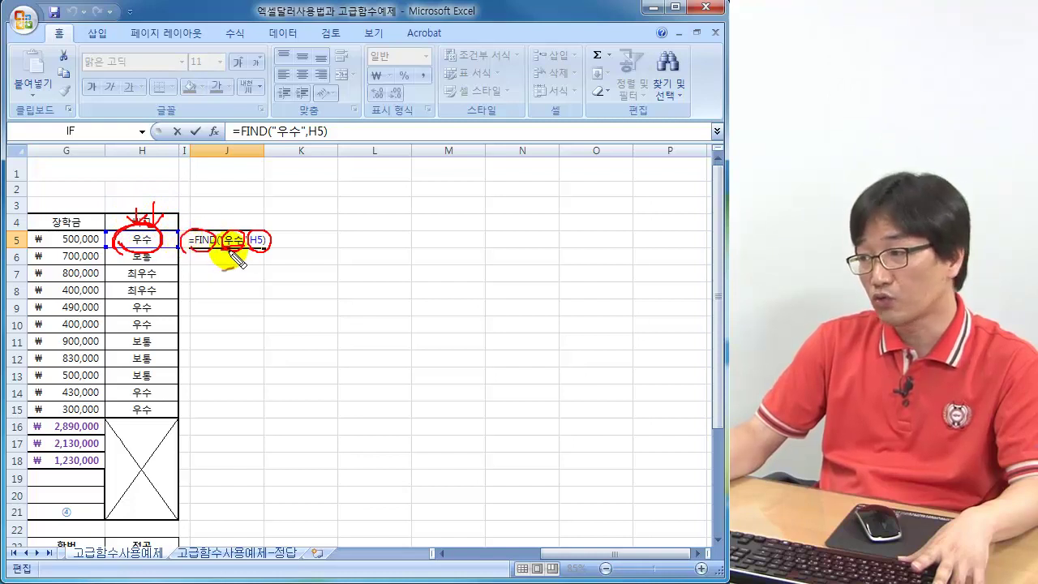
mouse_move(134, 238)
mouse_down()
mouse_move(144, 232)
mouse_move(146, 248)
mouse_up()
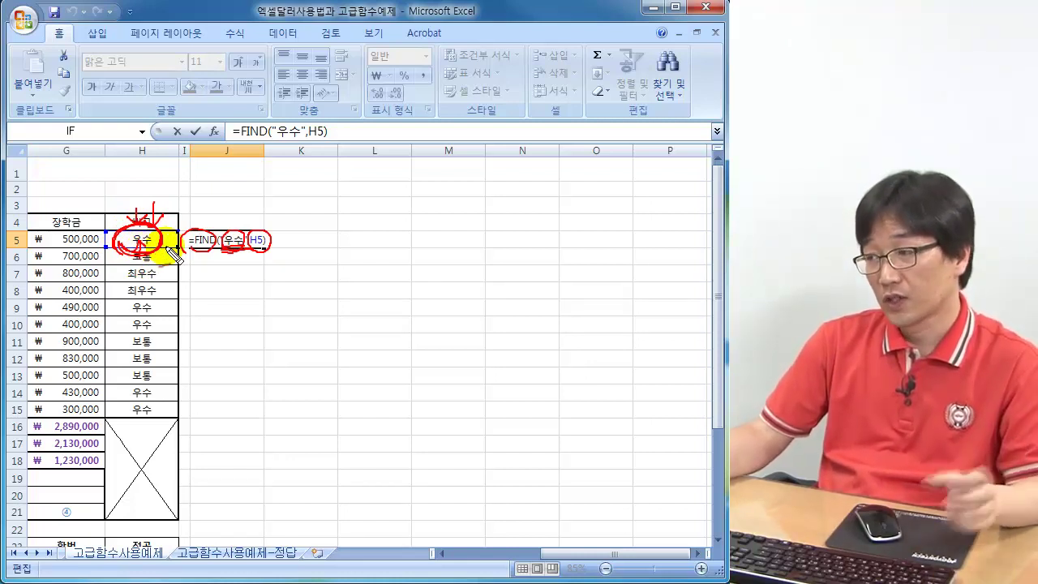
key(Escape)
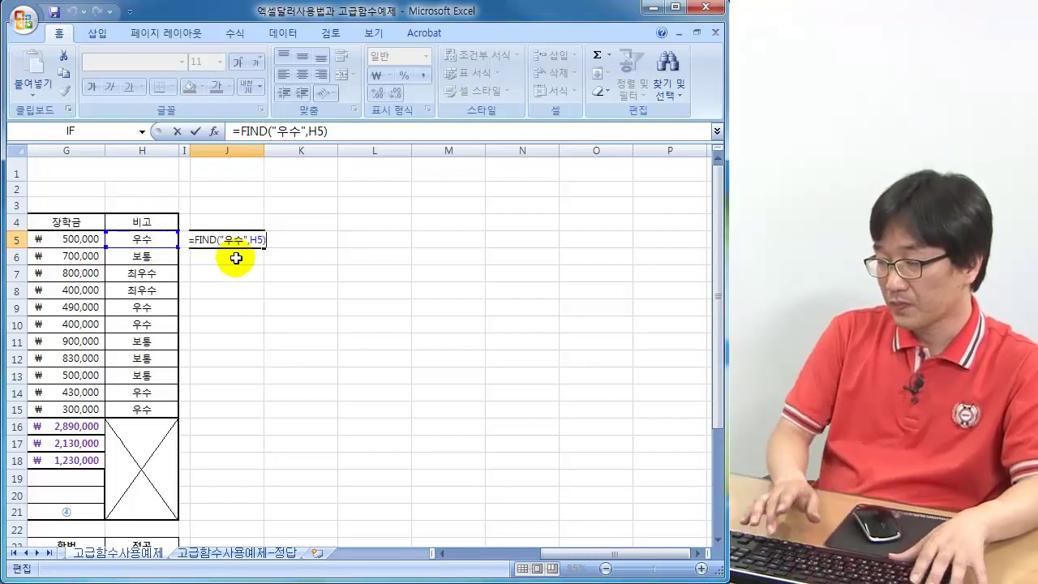
Commit the formula =FIND("우수",H5) in cell J5
key(Return)
click(313, 239)
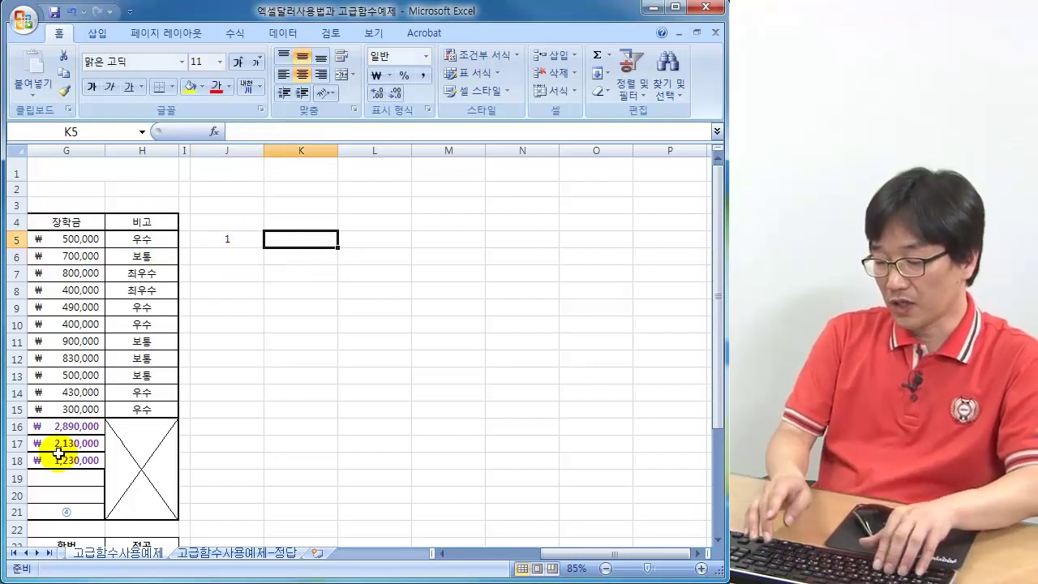
text(=)
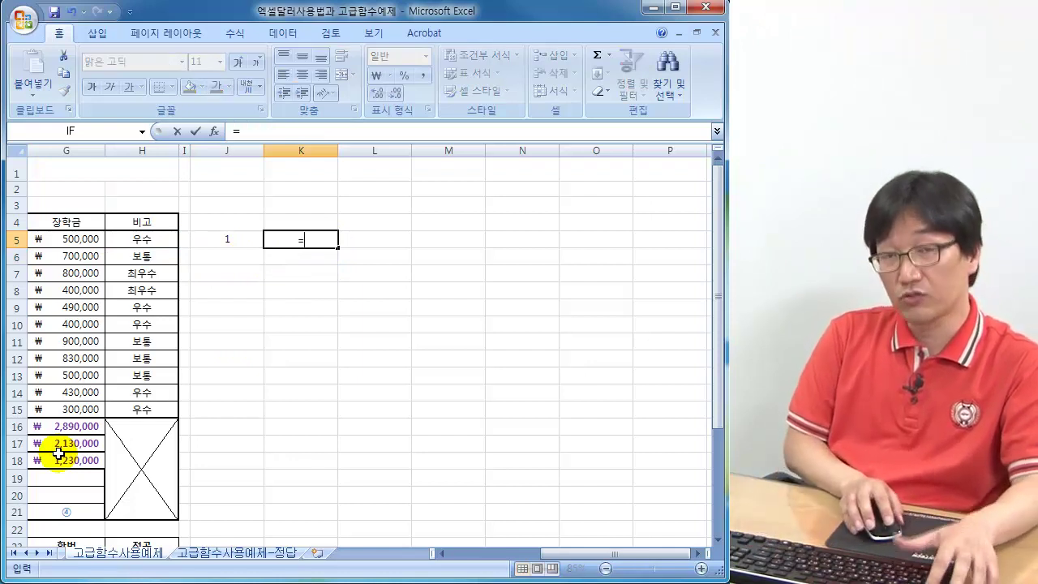
key(Escape)
Copy the FIND formula from J5 down through cell J15
click(226, 237)
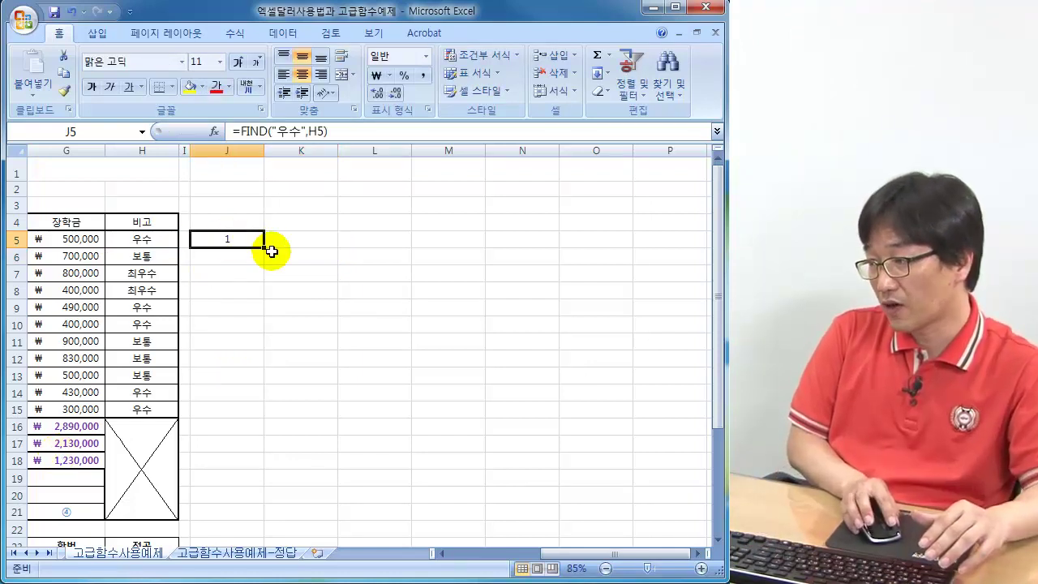
drag(263, 245, 224, 419)
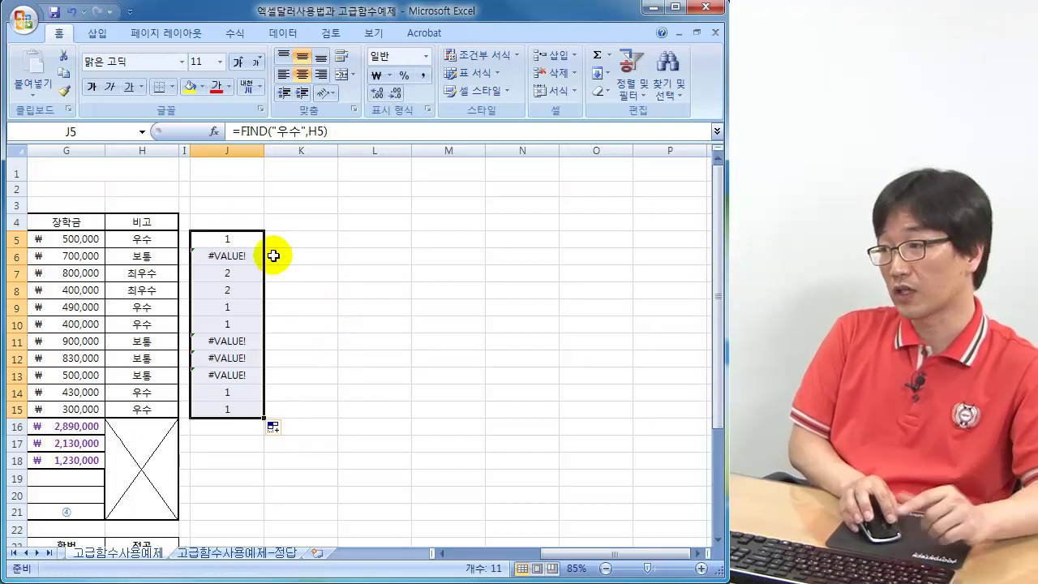
Enter the heading 우수어디? in cell J4, above the FIND formulas
click(214, 221)
text(우수)
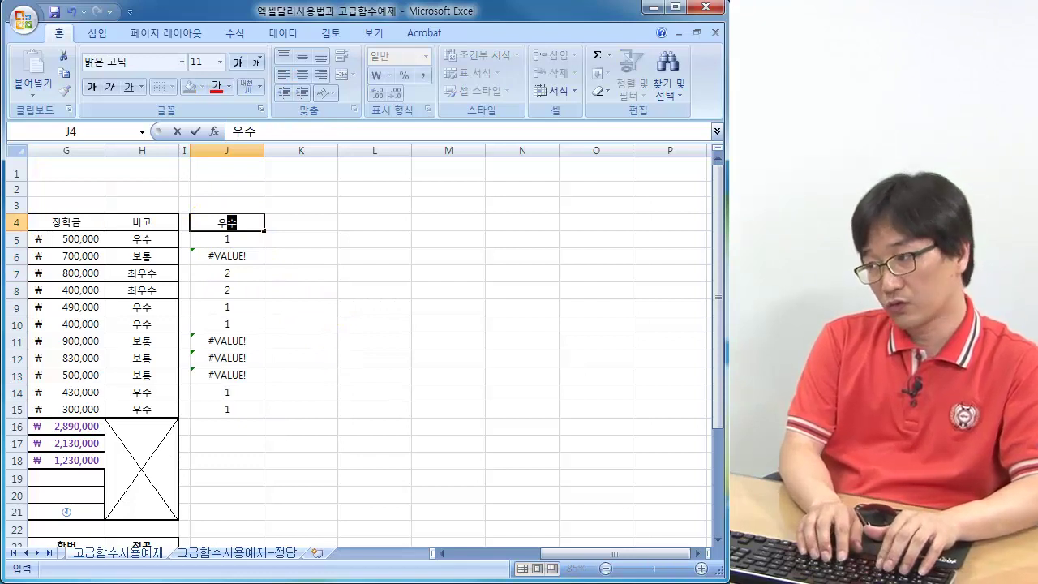
key(BackSpace)
key(BackSpace)
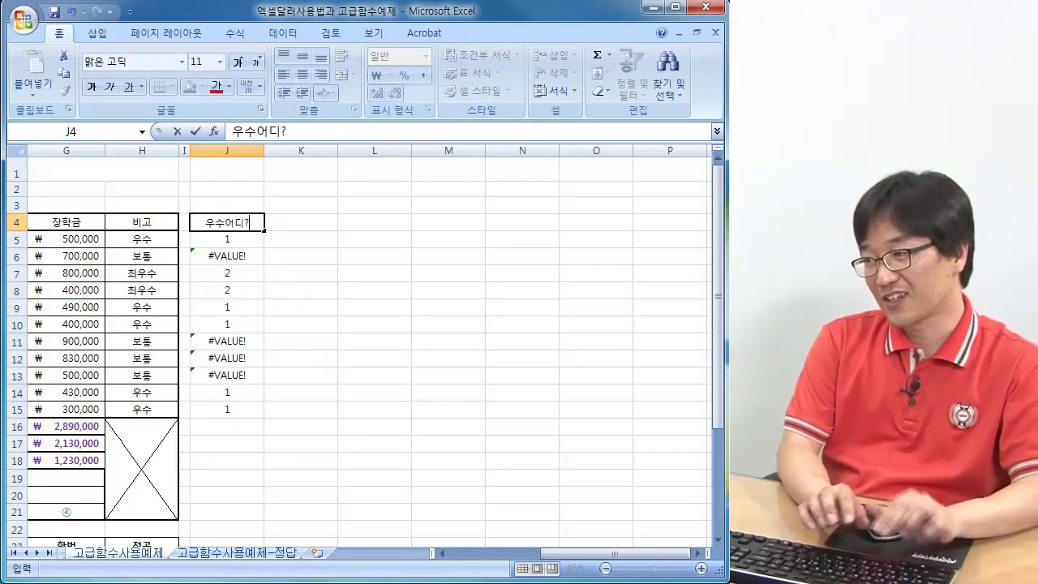
key(Return)
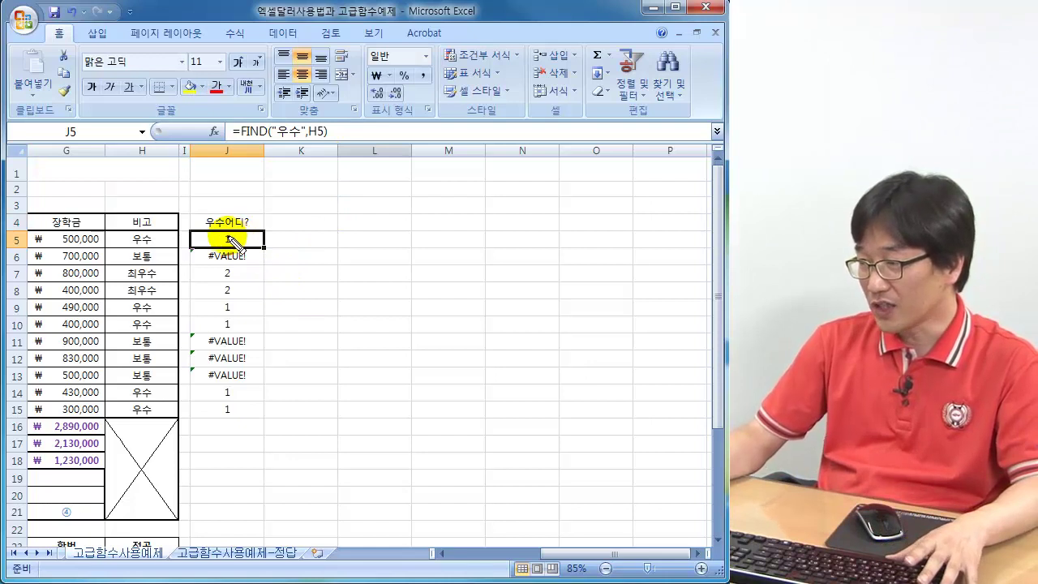
drag(220, 232, 224, 235)
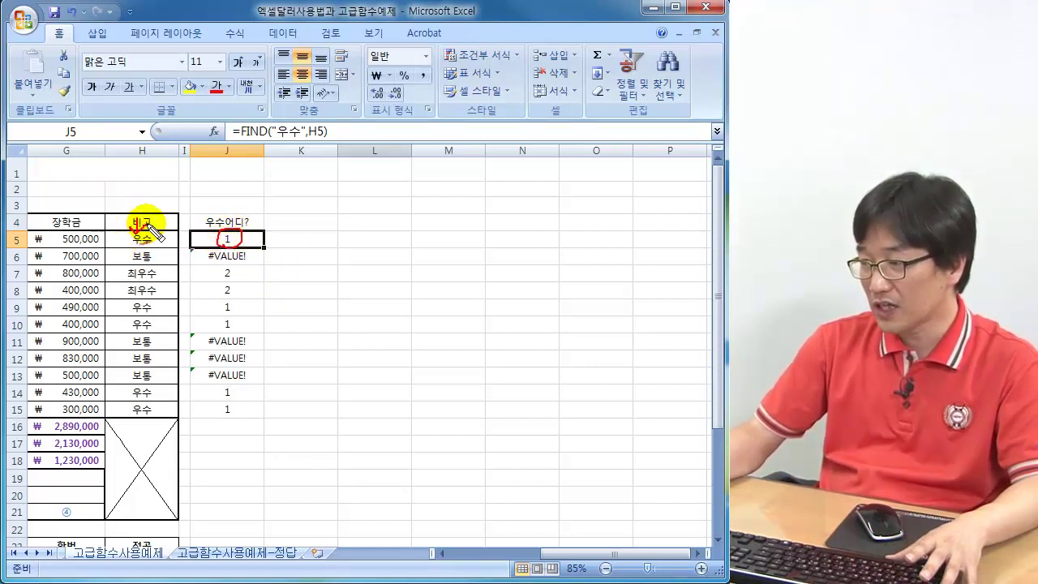
mouse_move(208, 258)
mouse_down()
mouse_move(258, 266)
mouse_move(215, 250)
mouse_up()
drag(122, 254, 162, 259)
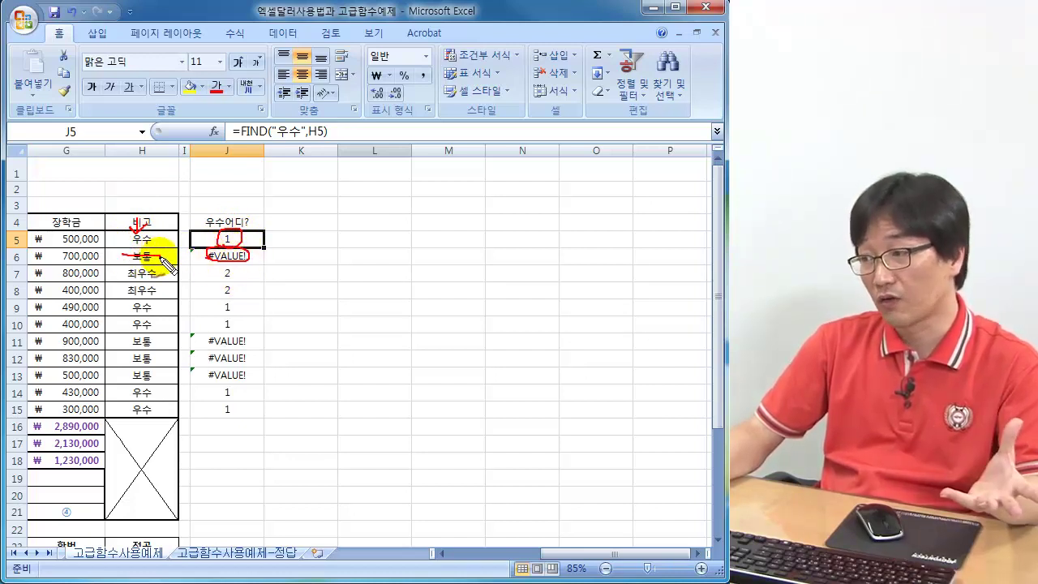
mouse_move(217, 279)
mouse_down()
mouse_move(219, 267)
mouse_move(214, 279)
mouse_up()
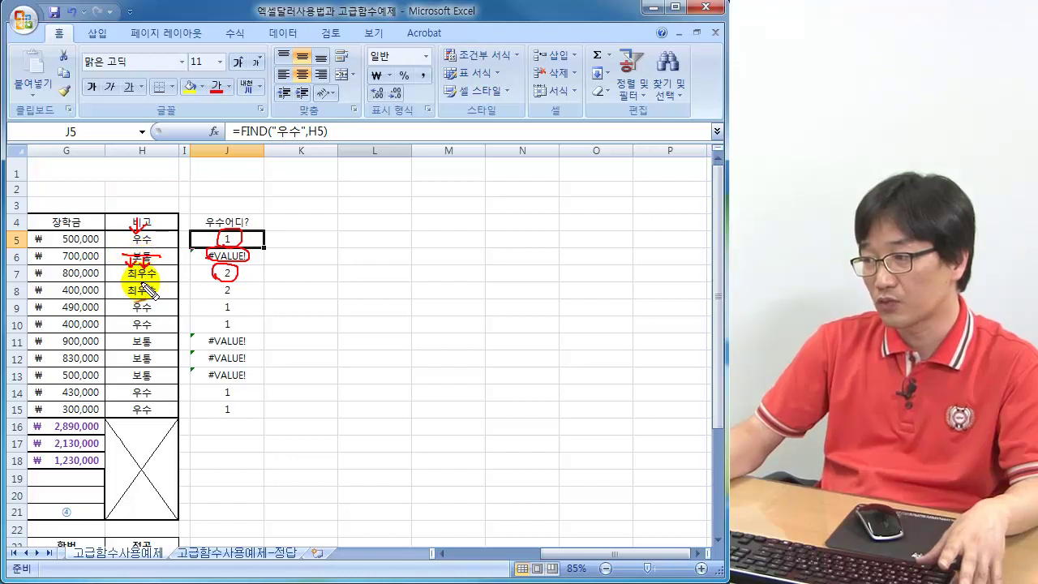
mouse_move(128, 281)
mouse_down()
mouse_move(235, 266)
mouse_move(216, 275)
mouse_up()
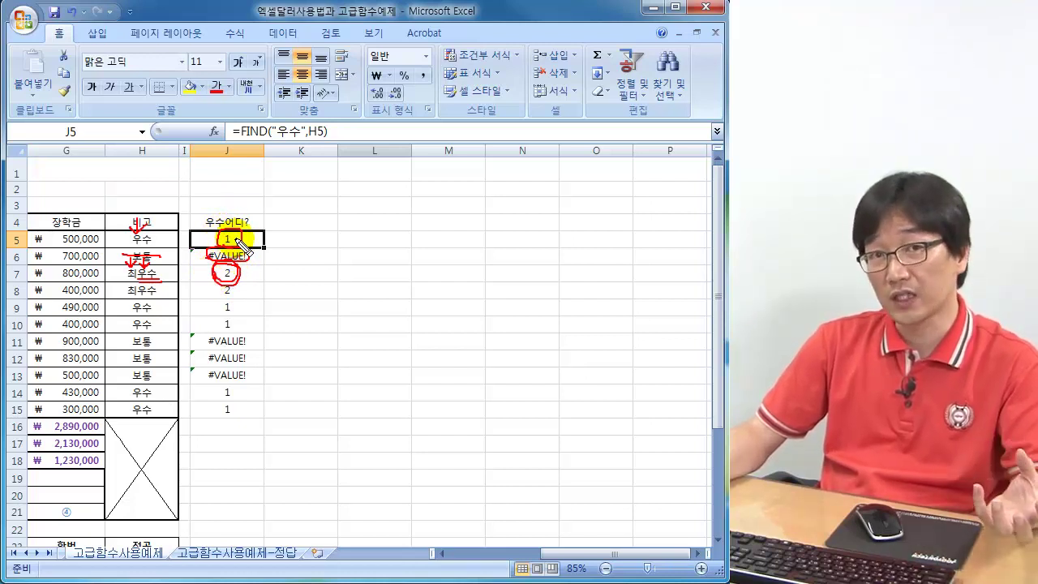
key(Escape)
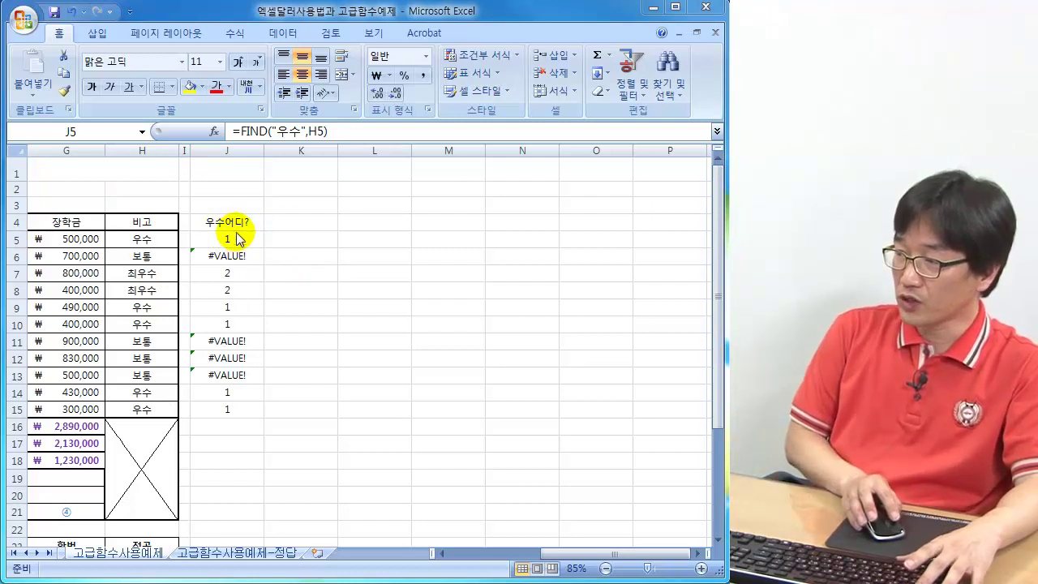
Examine the search text and cell reference of the FIND formula in J5 without changing it
click(236, 244)
double_click(234, 241)
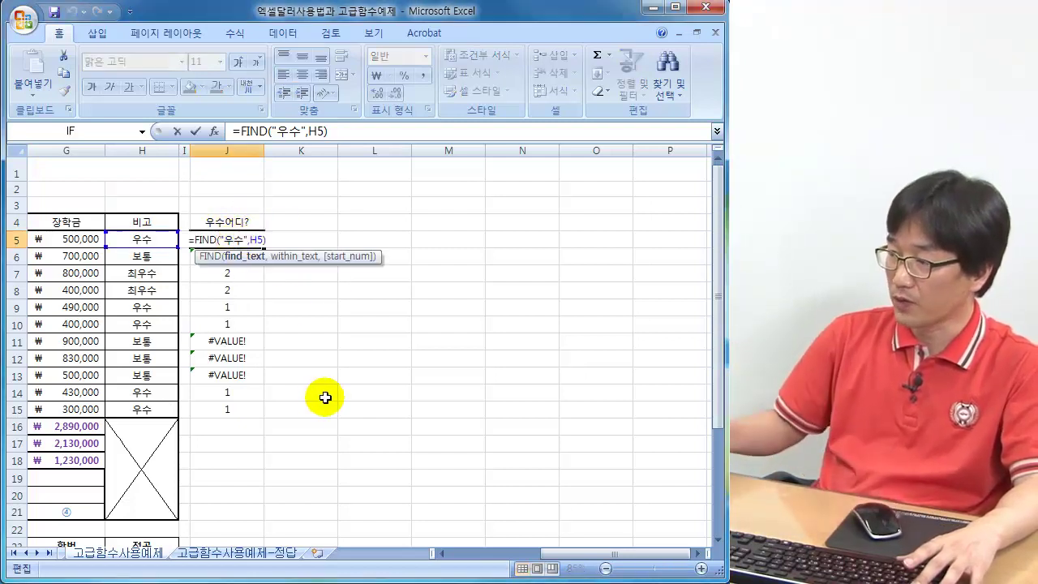
click(234, 242)
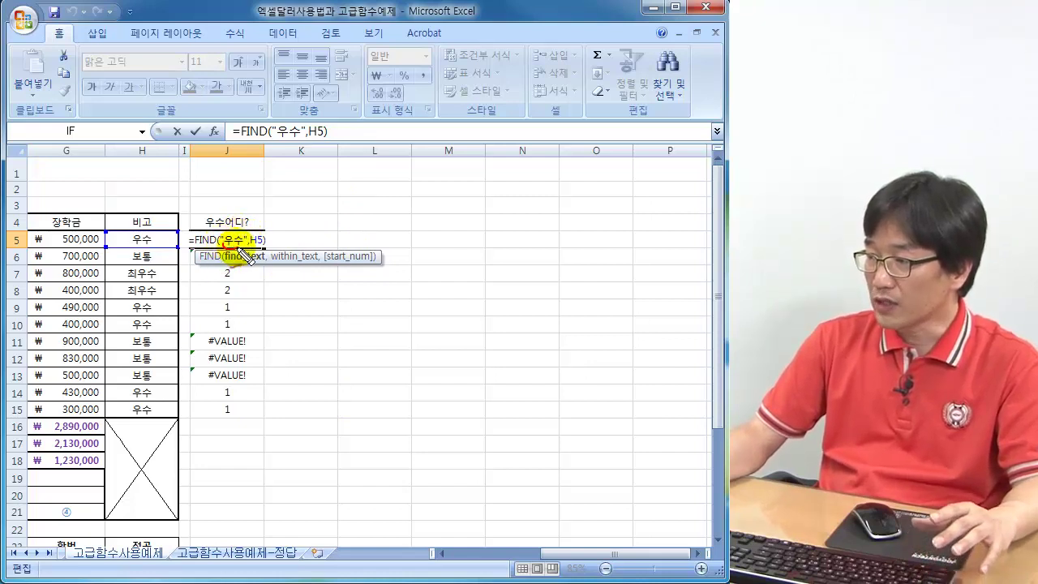
click(235, 242)
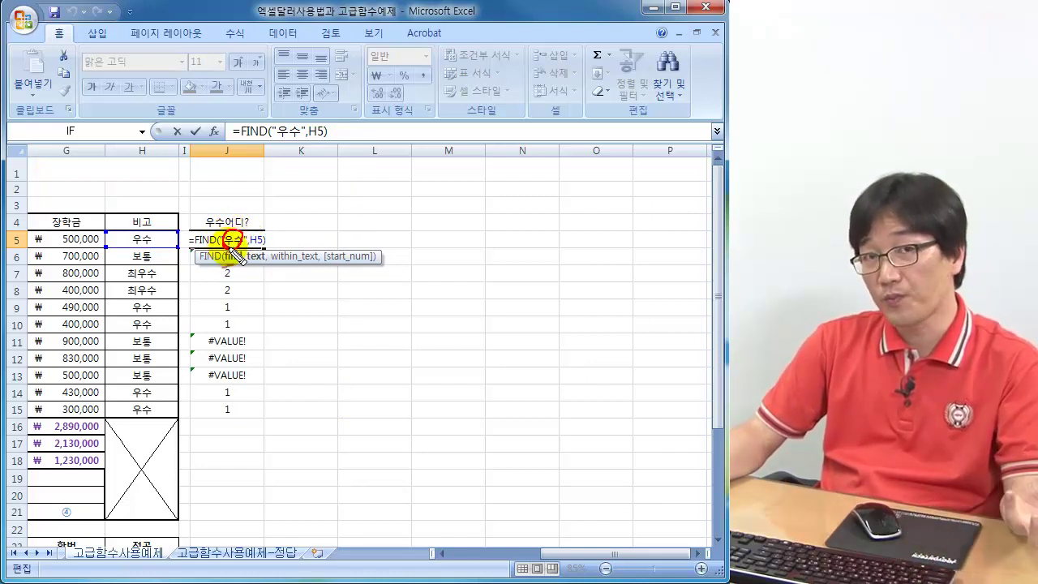
click(141, 238)
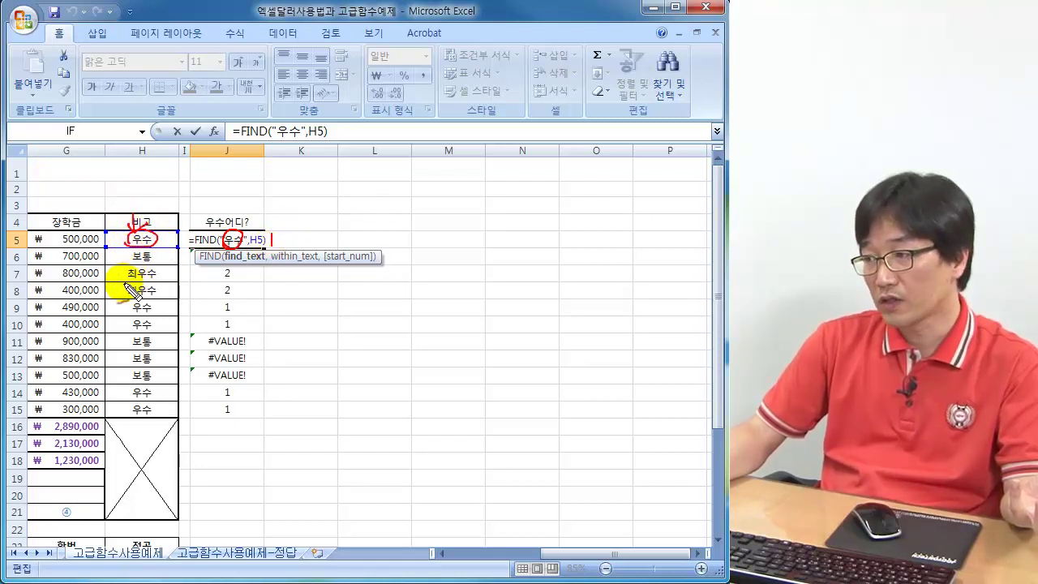
drag(118, 281, 159, 281)
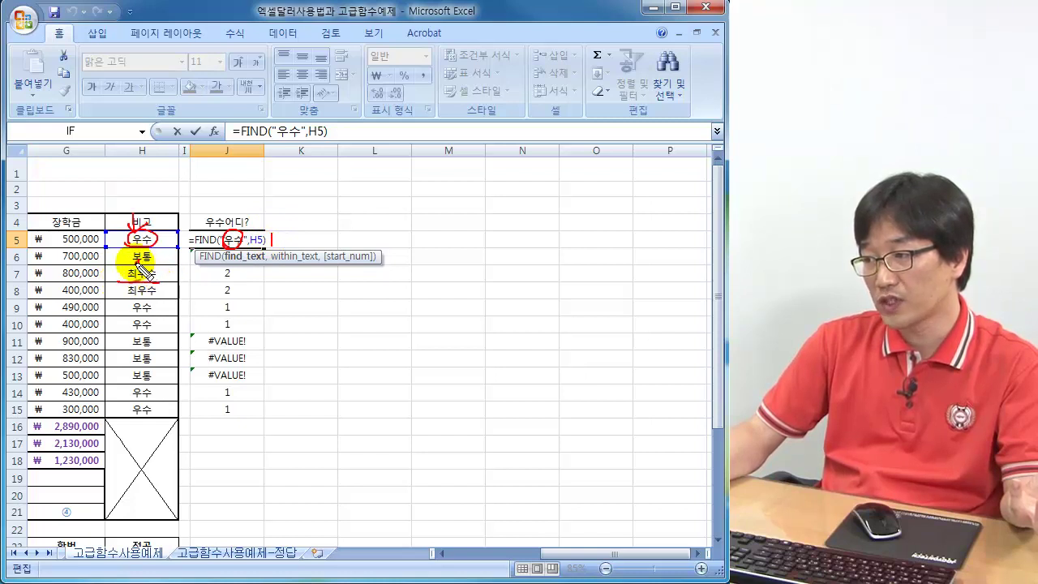
drag(225, 266, 214, 268)
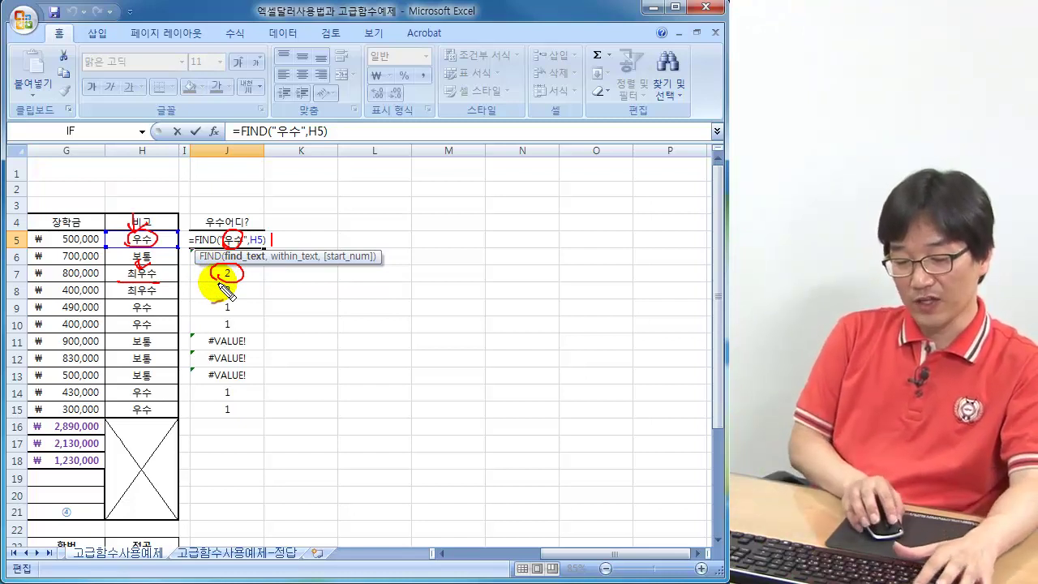
key(Escape)
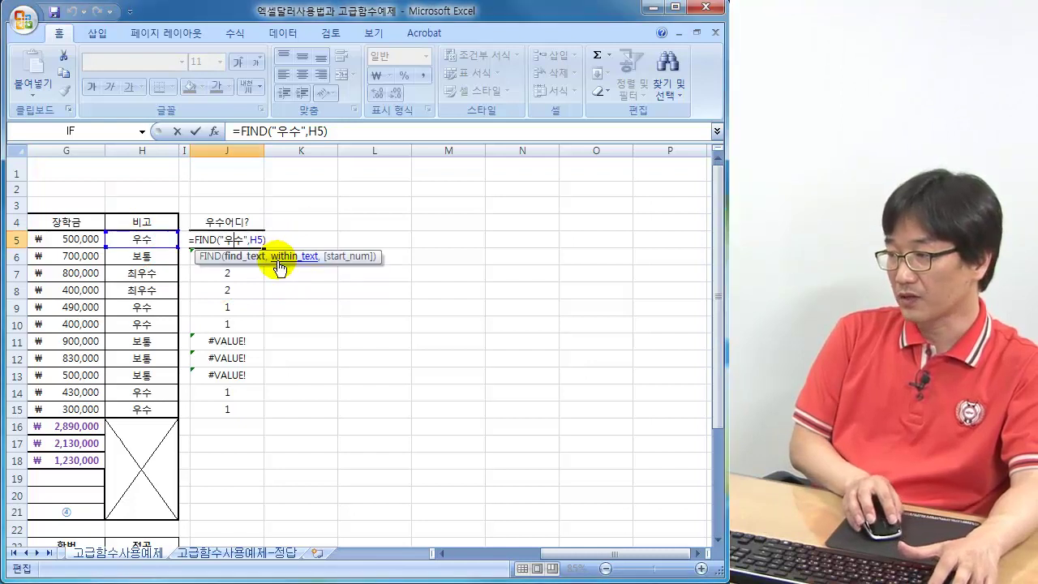
key(Escape)
Enter the heading 최우수어디? in cell K4
click(297, 223)
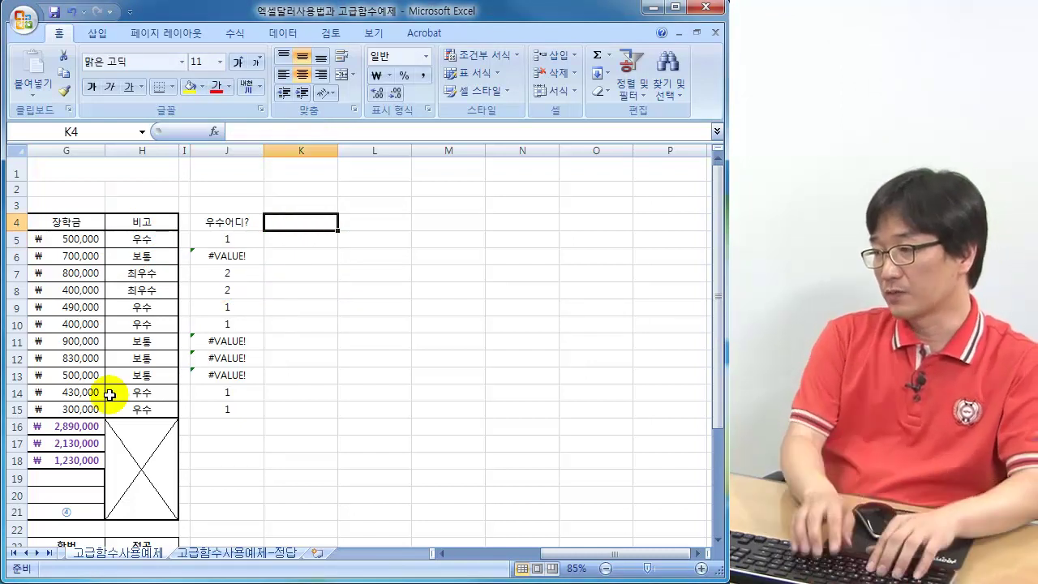
text(최우수)
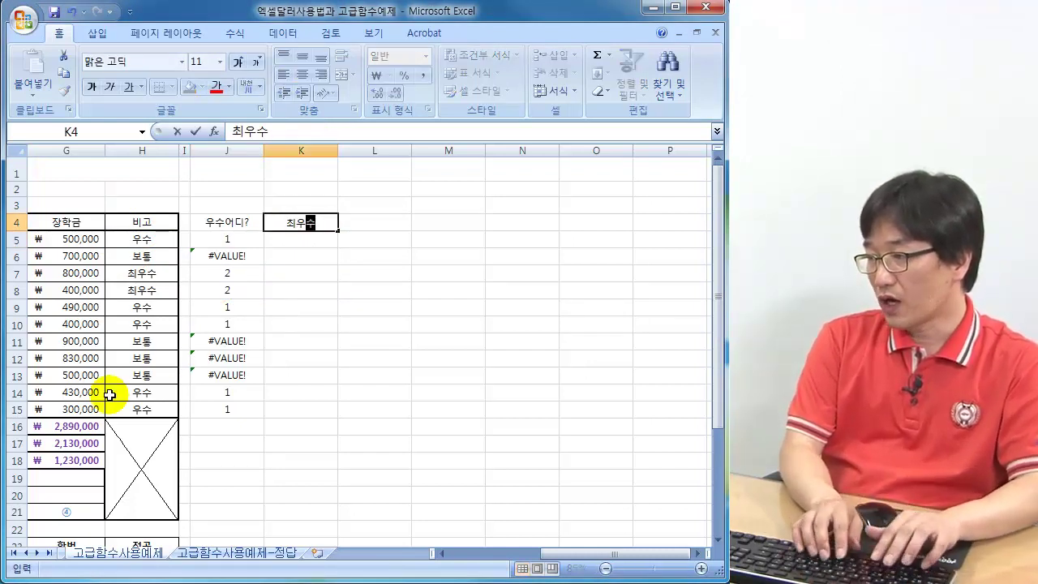
text(어디?)
key(Return)
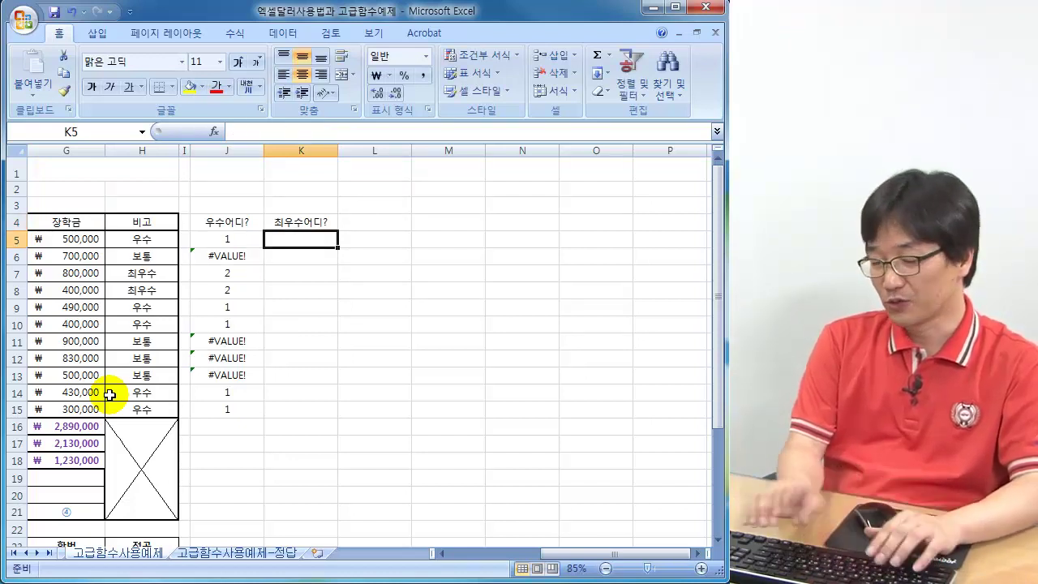
Enter the formula =find("최우수",H5) in cell K5 to locate 최우수 within the 비고 text
text(=fi)
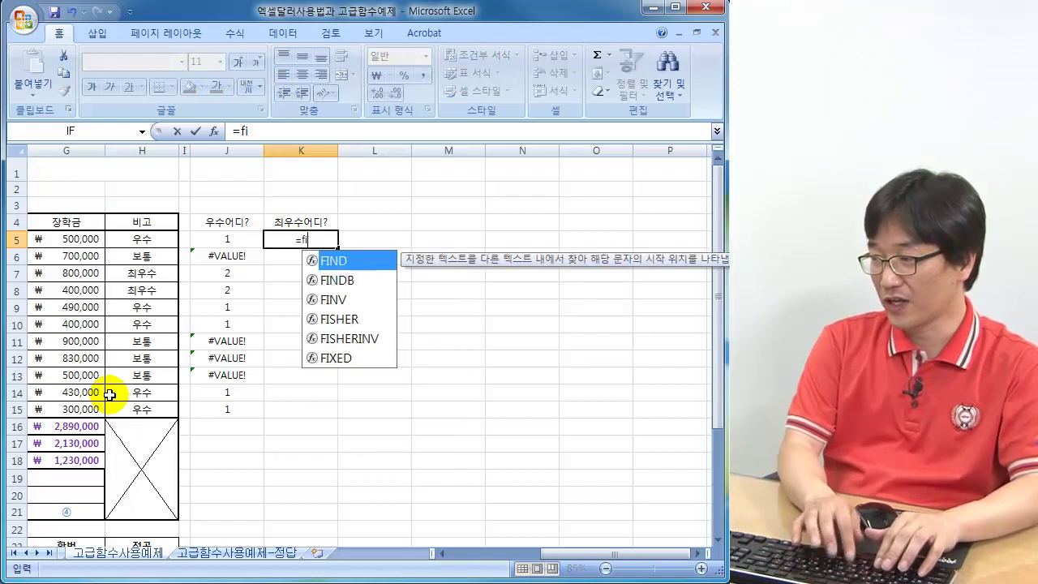
text(nd()
key(Return)
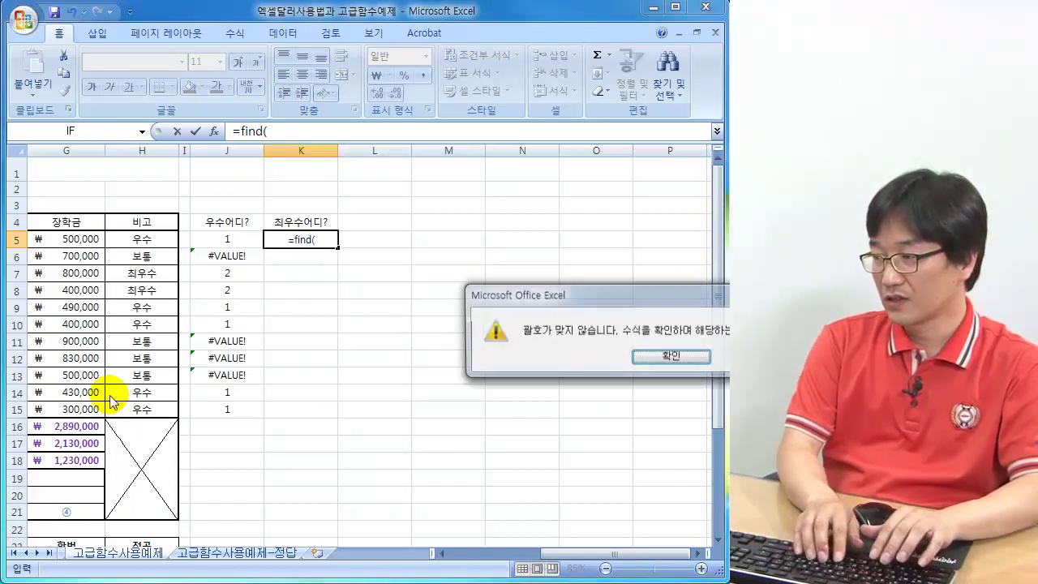
key(Return)
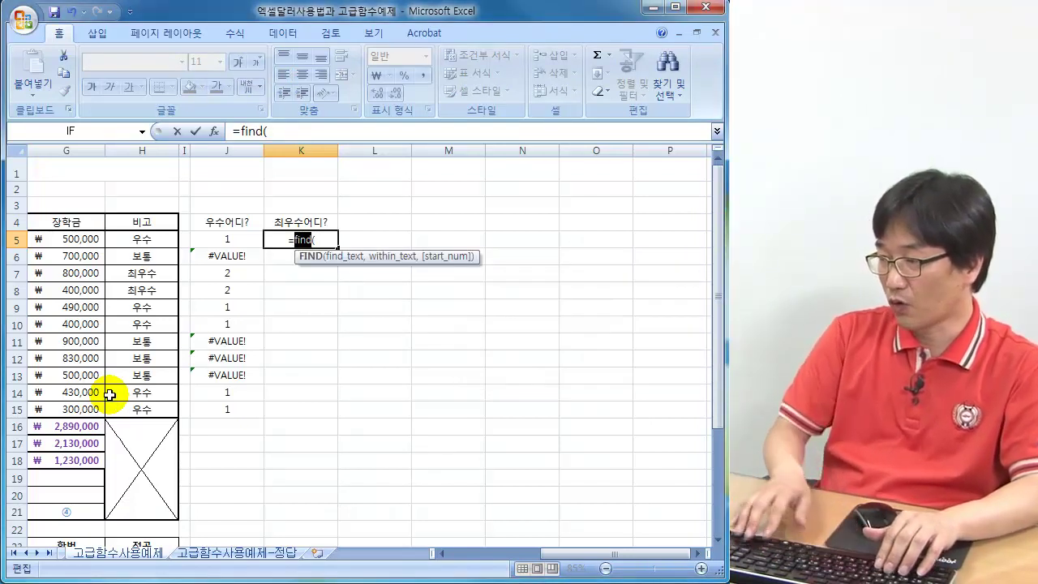
click(324, 237)
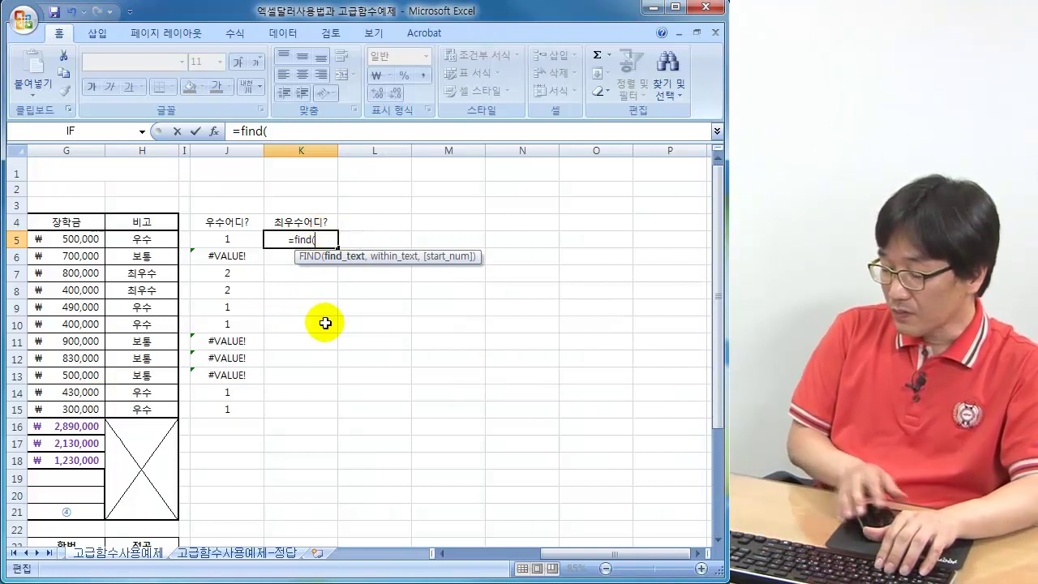
text(")
text(chl)
key(BackSpace)
key(BackSpace)
key(BackSpace)
text(최우수",)
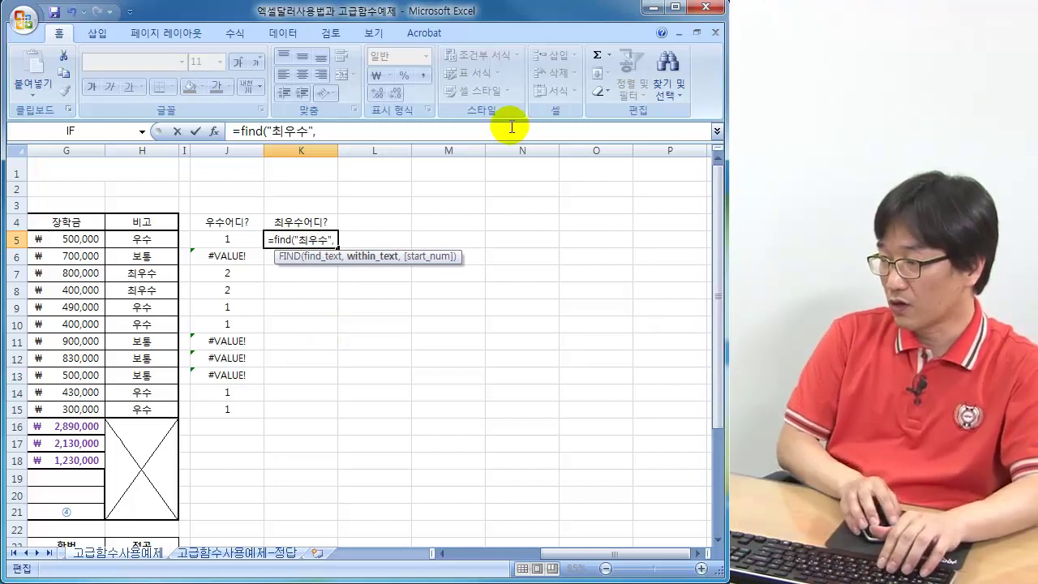
click(121, 240)
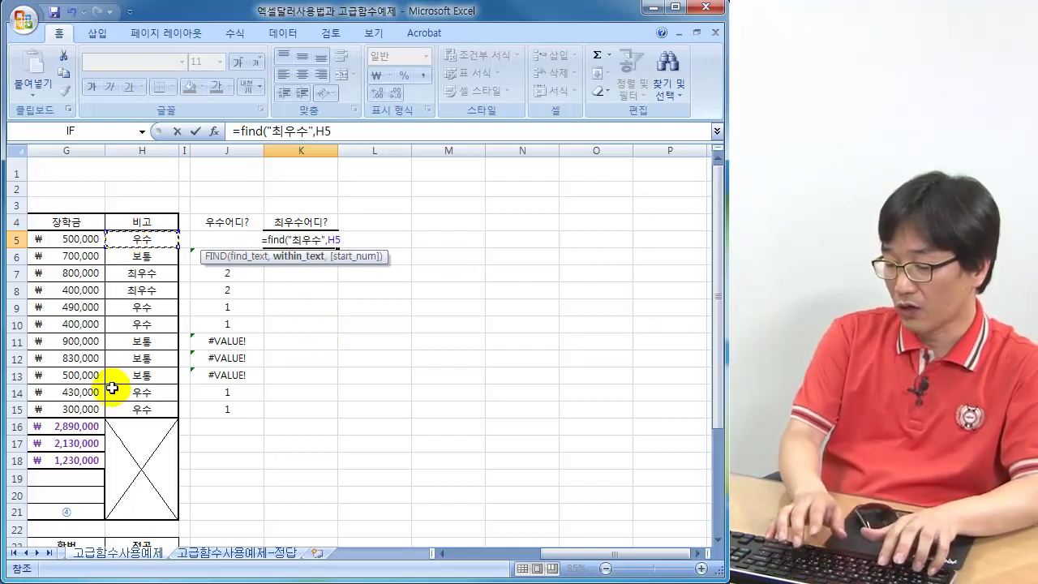
text())
key(Return)
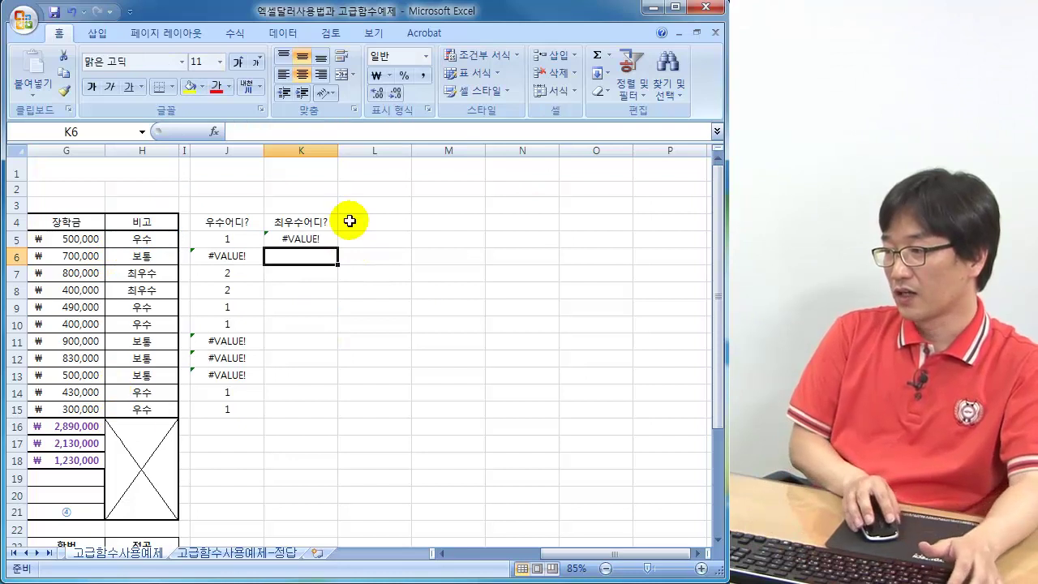
Check the FIND formula in K5 against the contents of its referenced cell H5
click(296, 237)
click(139, 242)
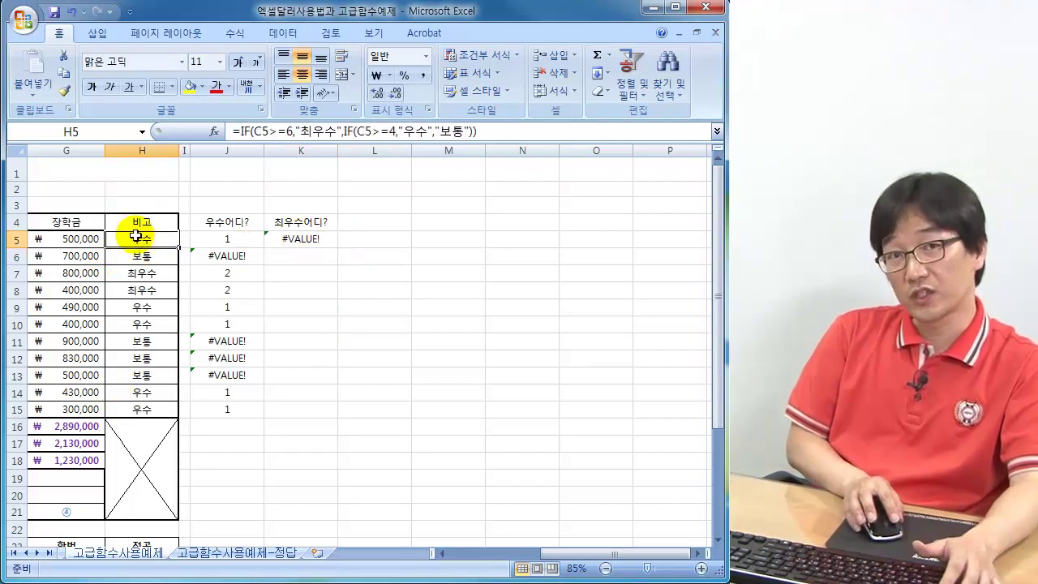
click(315, 236)
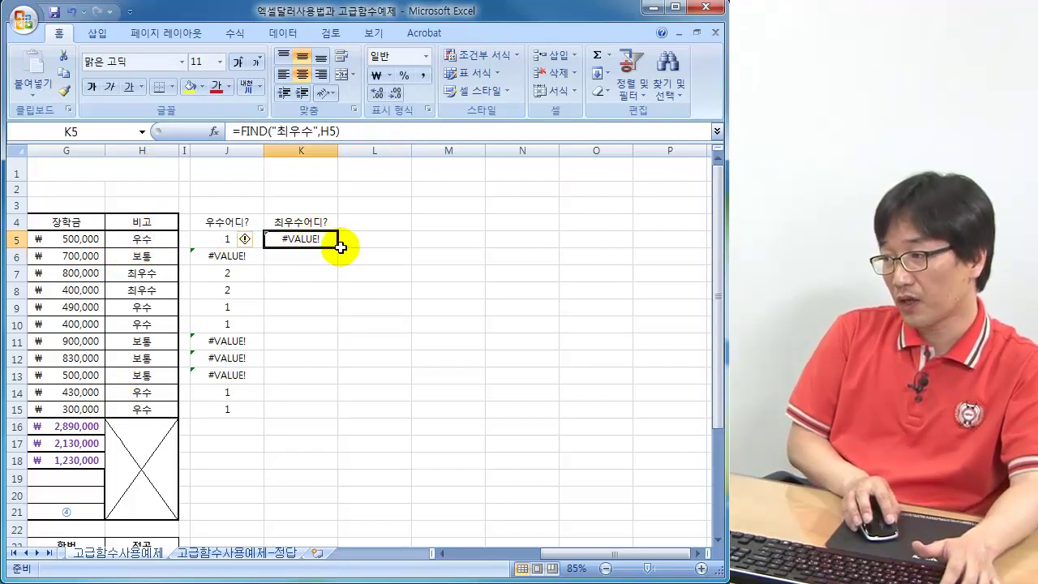
Fill the FIND formula from K5 down through K15
drag(337, 247, 300, 416)
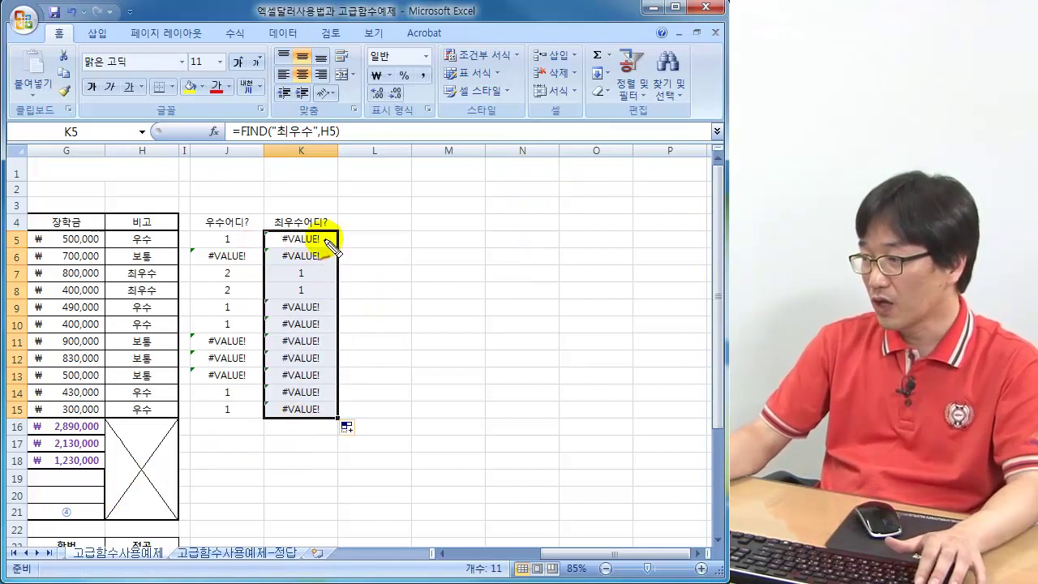
Compare the 최우수 FIND results in K5:K15 with the matching 비고 entries and the formula's search text
drag(325, 241, 319, 253)
drag(318, 303, 315, 409)
mouse_move(144, 304)
mouse_down()
mouse_move(135, 412)
mouse_move(172, 356)
mouse_move(146, 312)
mouse_up()
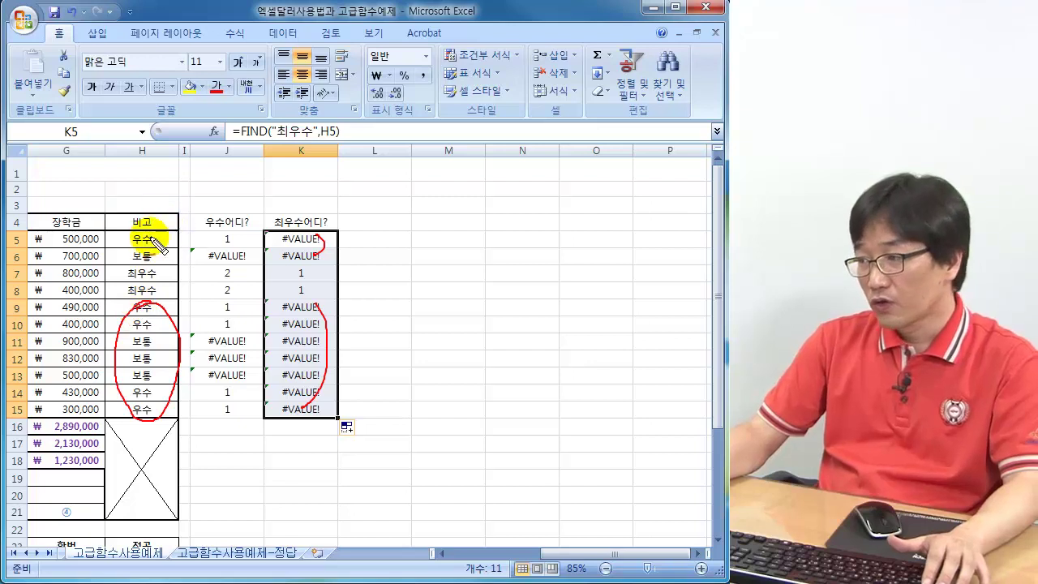
mouse_move(141, 239)
mouse_down()
mouse_move(166, 245)
mouse_move(144, 271)
mouse_move(139, 300)
mouse_move(169, 262)
mouse_move(133, 262)
mouse_up()
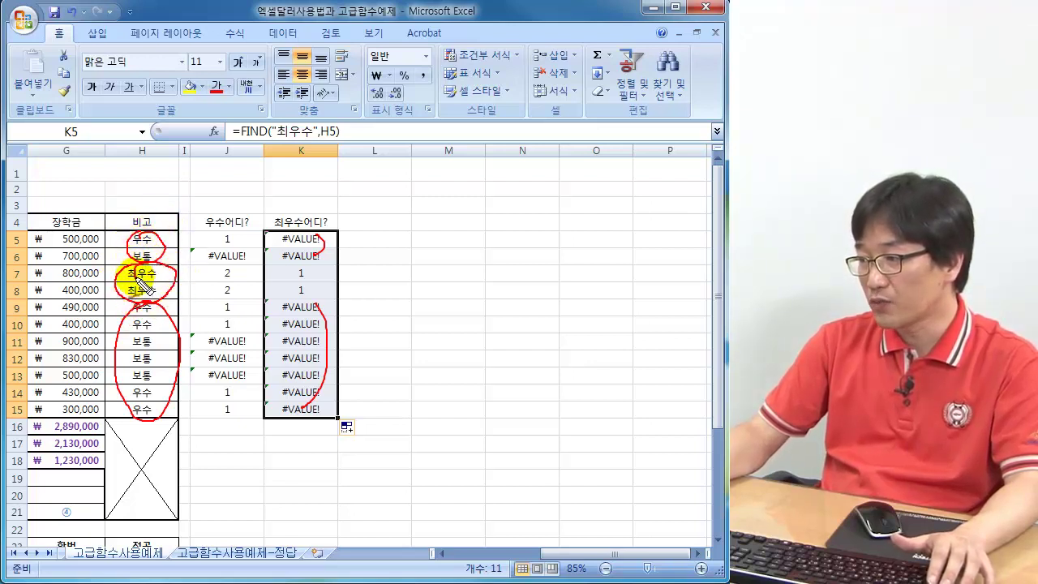
mouse_move(280, 291)
mouse_down()
mouse_move(317, 273)
mouse_move(268, 274)
mouse_move(274, 297)
mouse_up()
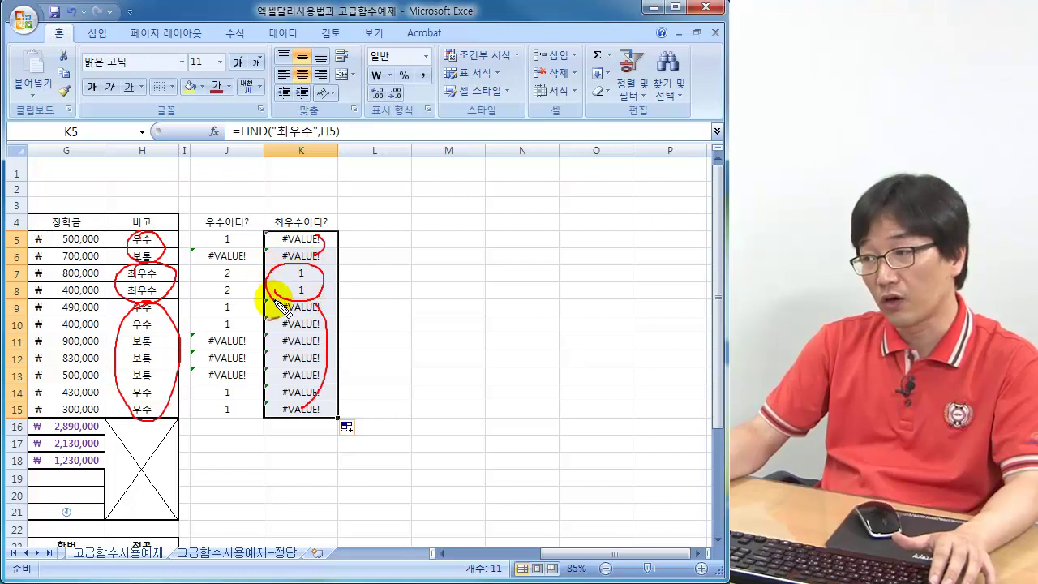
mouse_move(297, 134)
mouse_down()
mouse_move(325, 113)
mouse_move(288, 134)
mouse_up()
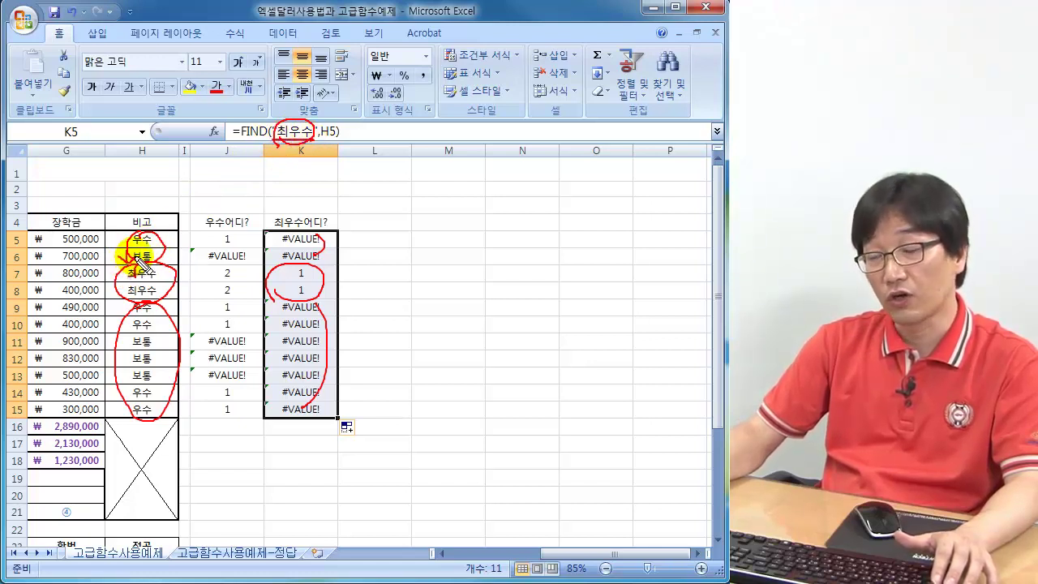
mouse_move(289, 283)
mouse_down()
mouse_move(283, 266)
mouse_move(289, 287)
mouse_move(333, 271)
mouse_up()
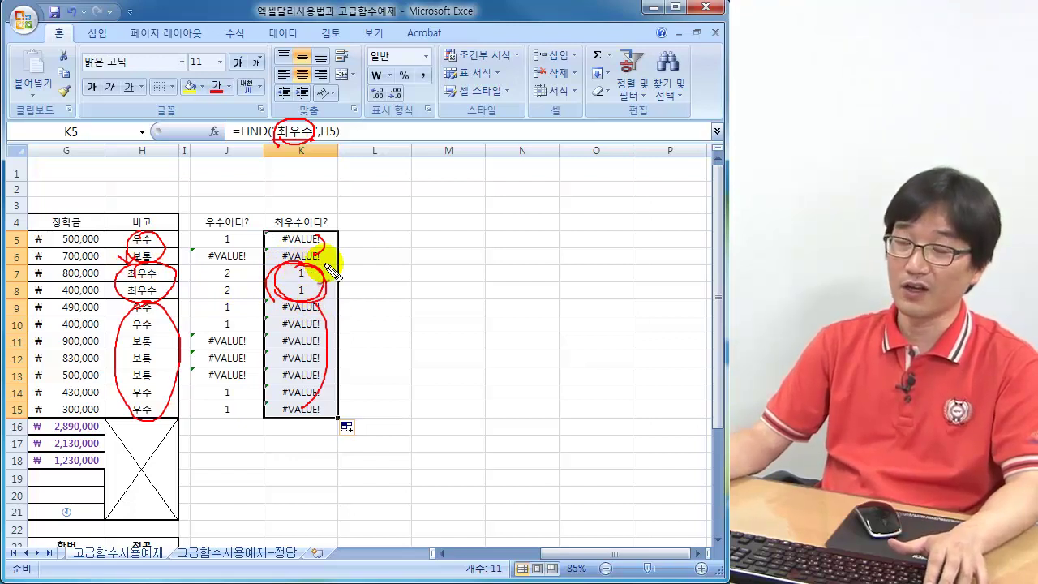
key(Escape)
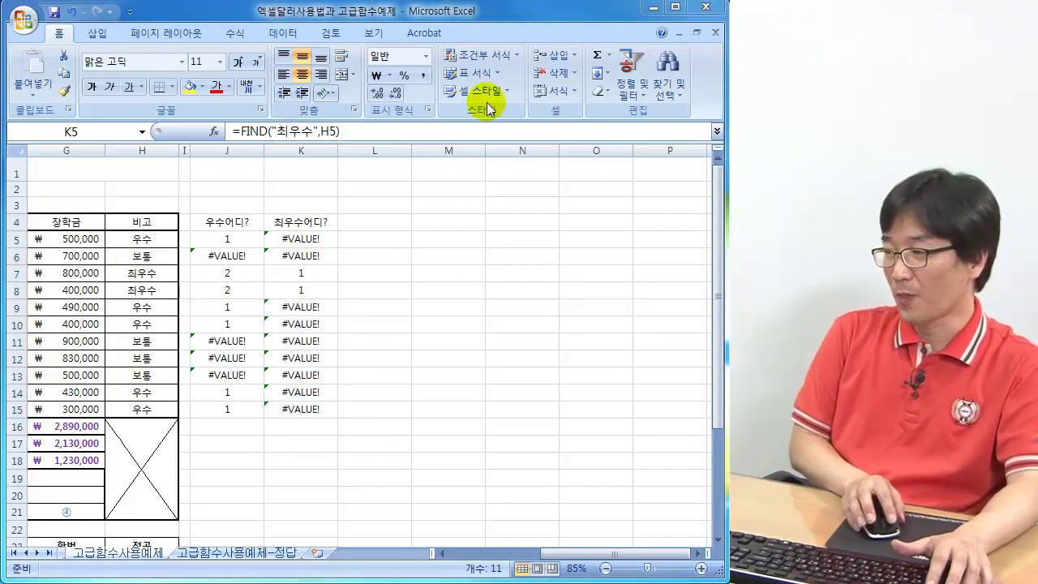
click(363, 223)
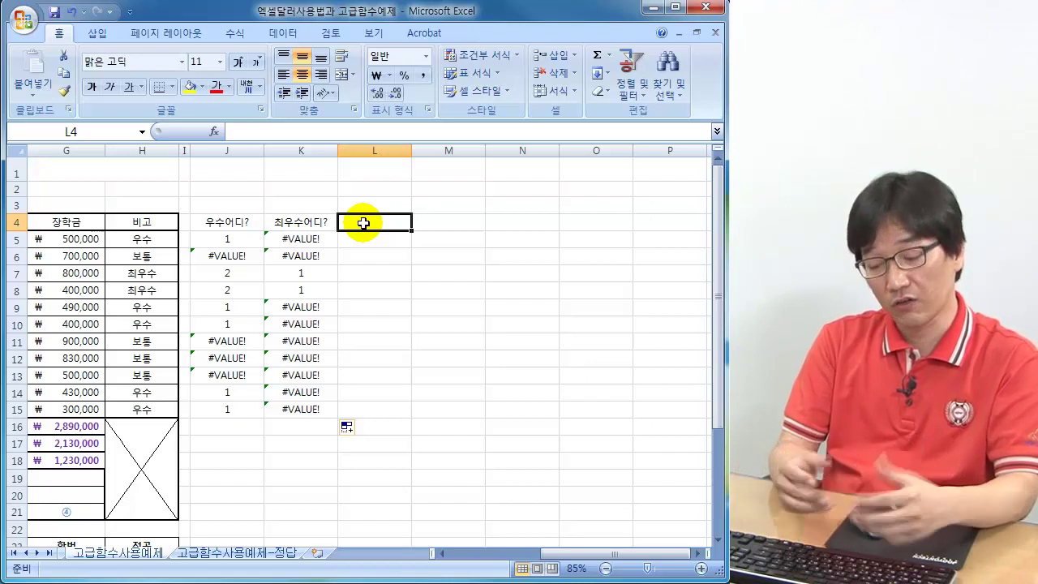
text(=)
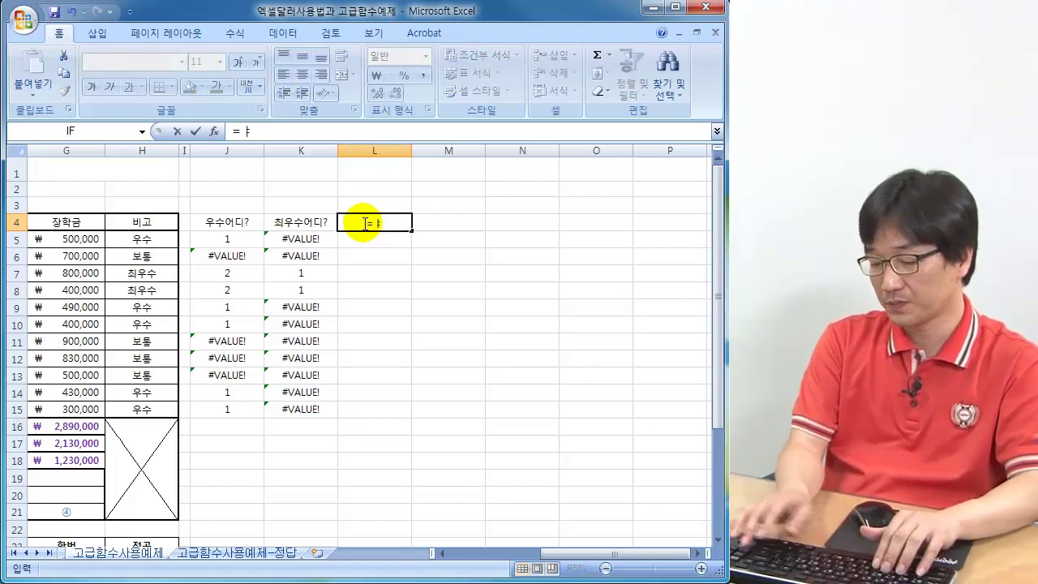
text(isnu)
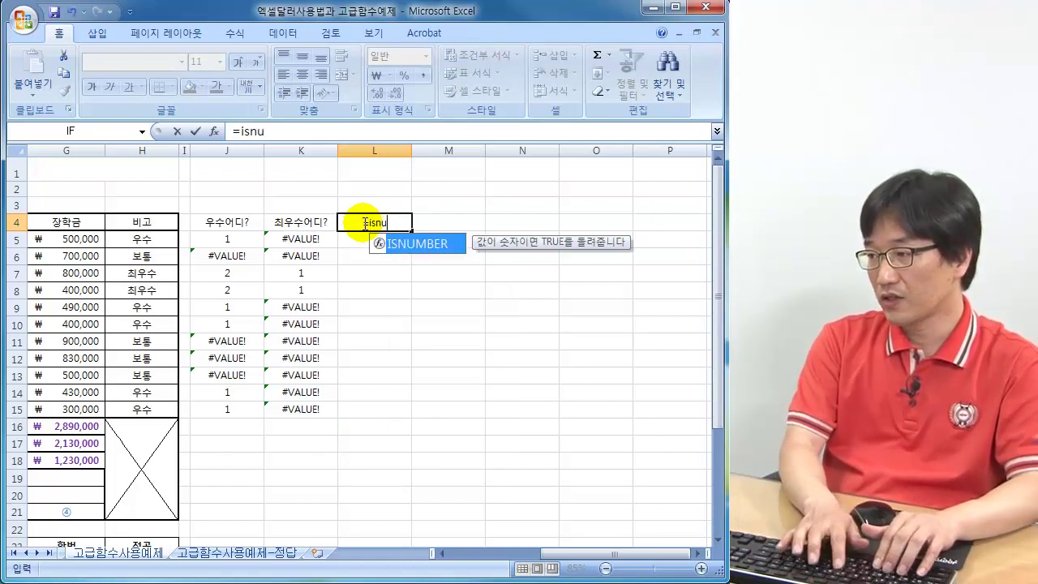
text(mber()
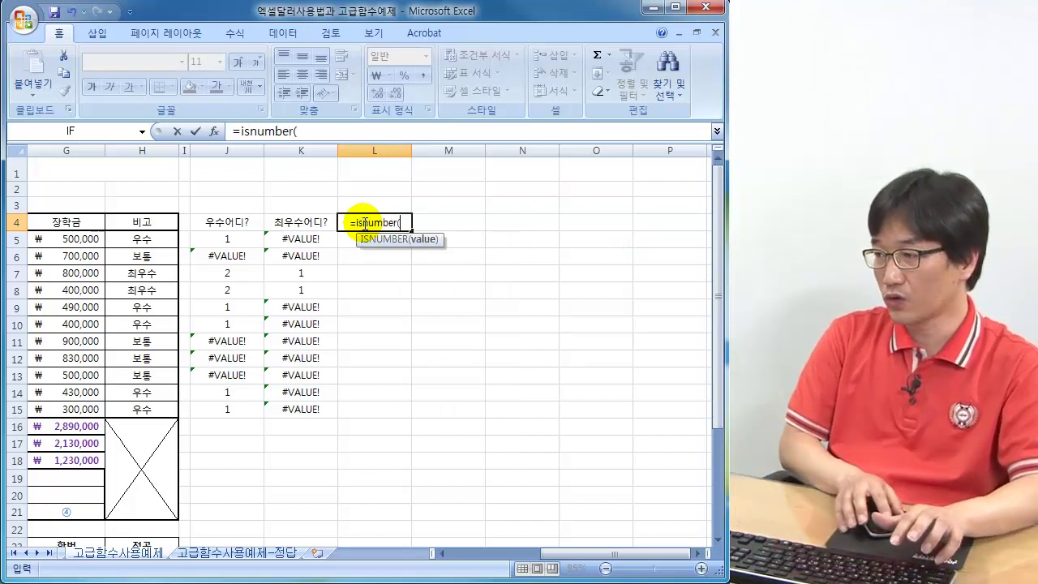
click(217, 241)
key(Escape)
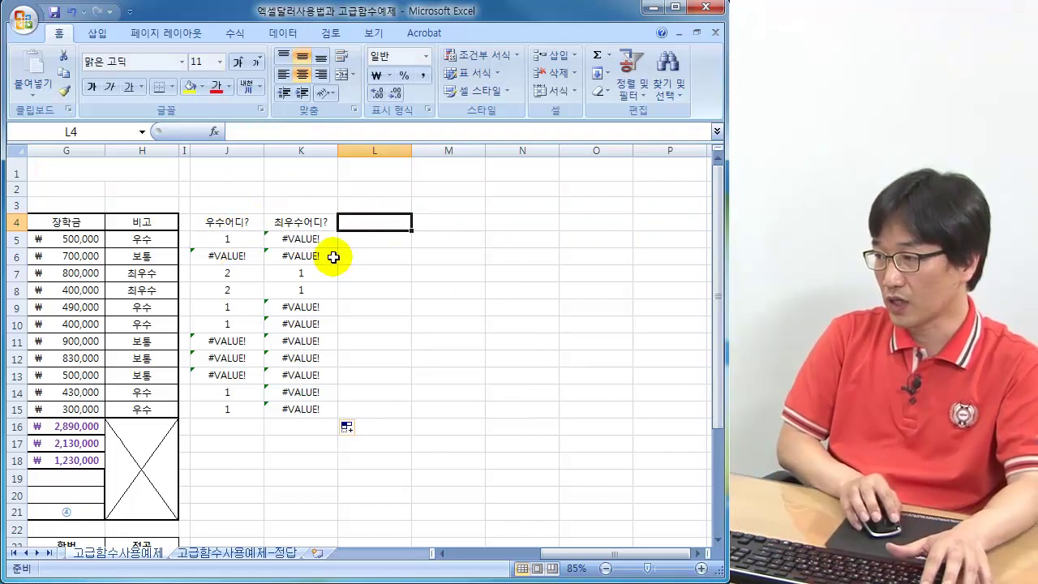
Enter the formula =ISNUMBER(J5) in cell L5 to test whether the 우수 search result is a number
click(353, 242)
text(=)
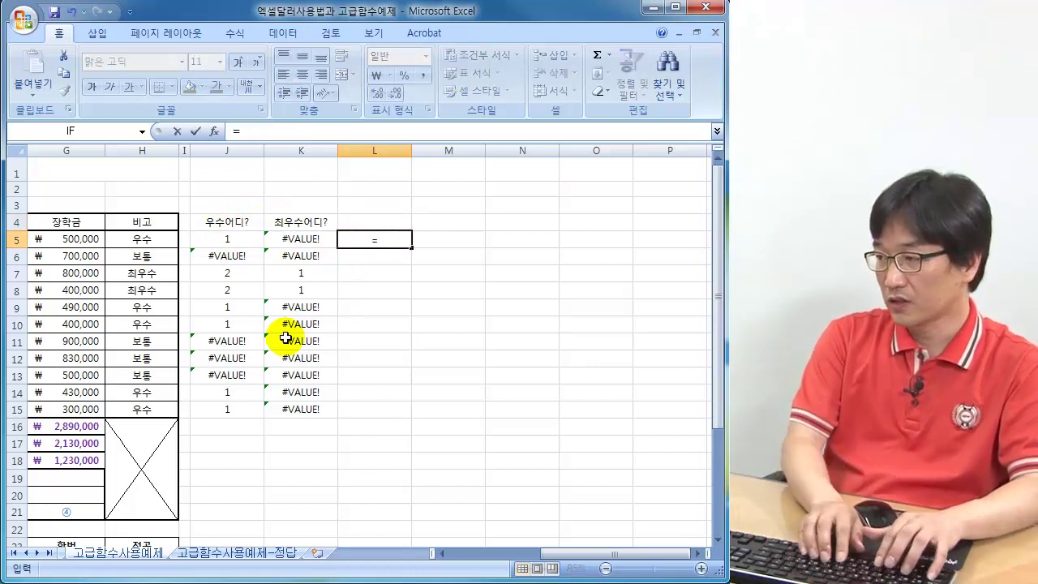
text(ISNUB)
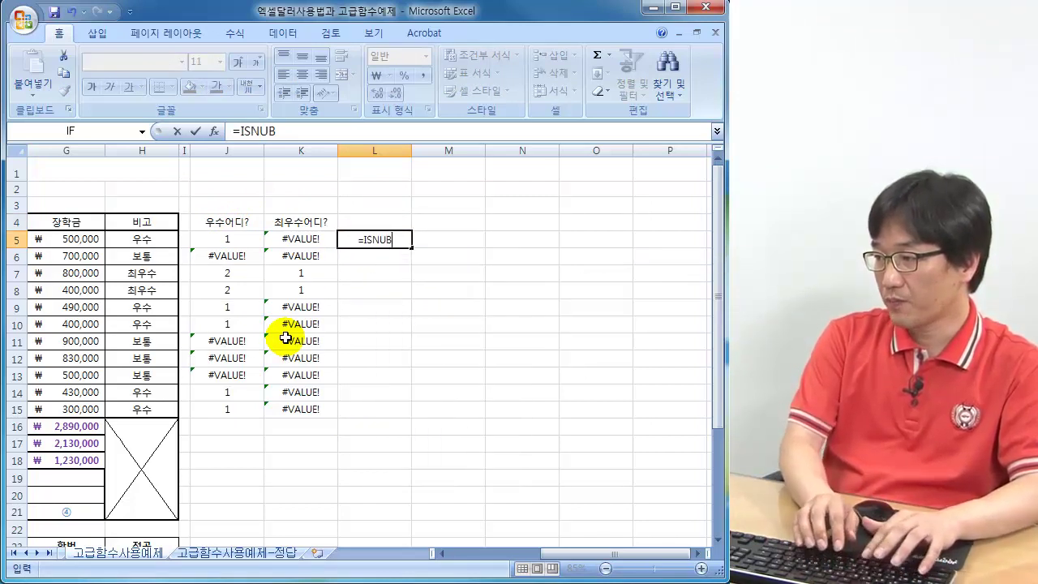
key(BackSpace)
text(ER()
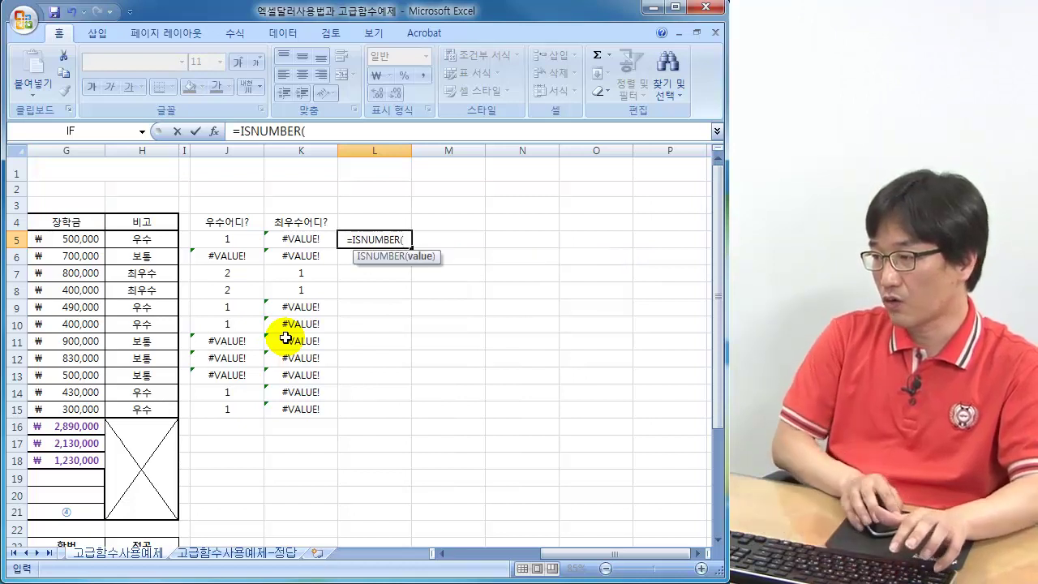
click(223, 243)
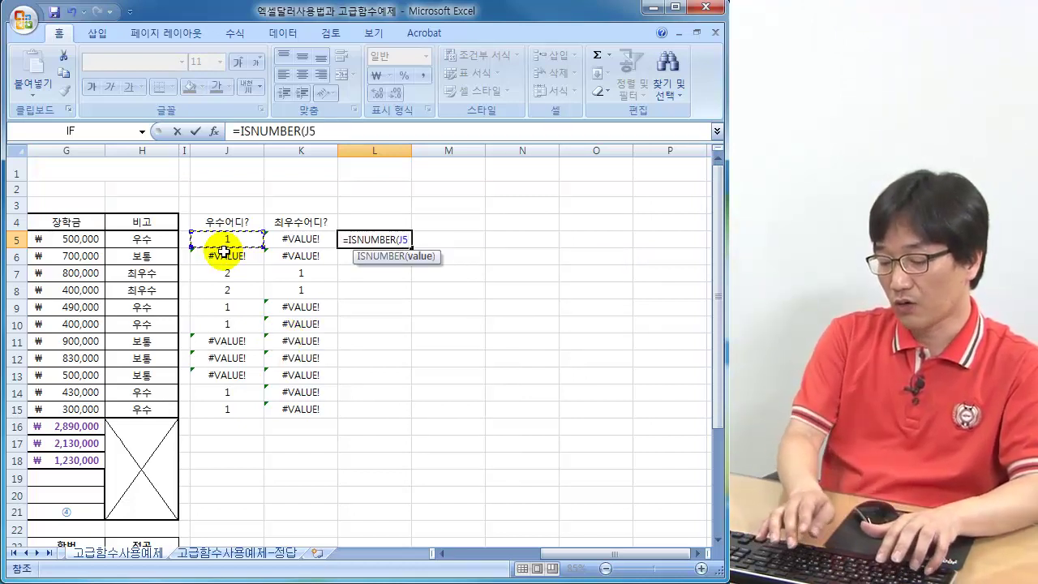
text())
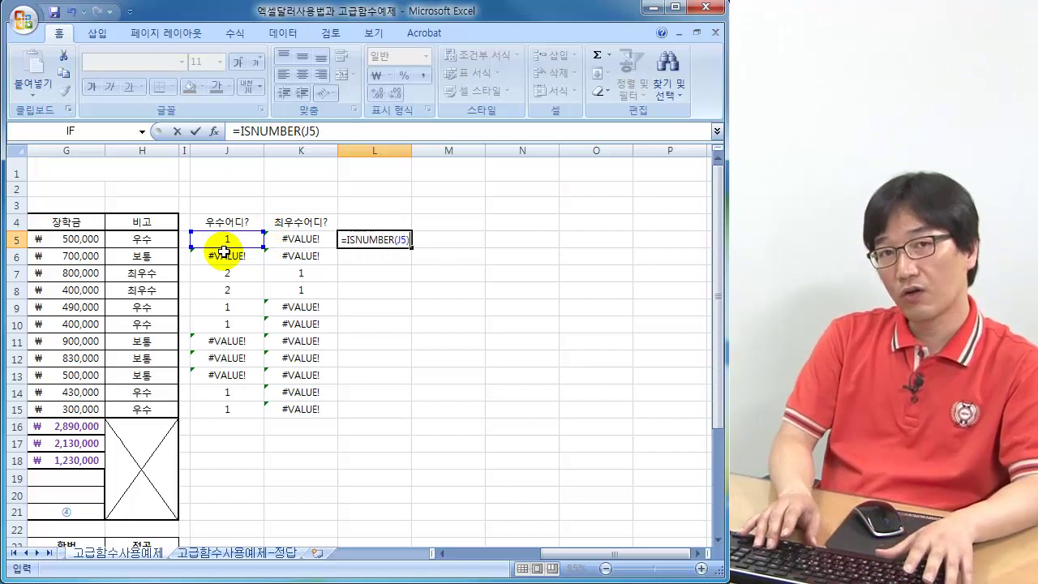
key(Return)
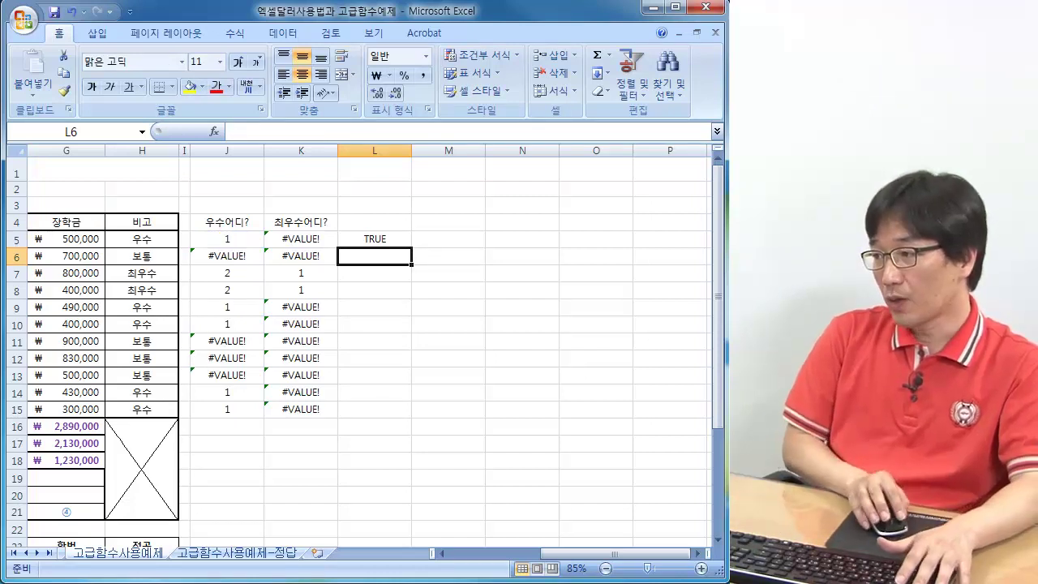
Fill the ISNUMBER formula from L5 down through L15 and check rows 6 and 7 against column J
click(373, 237)
click(239, 236)
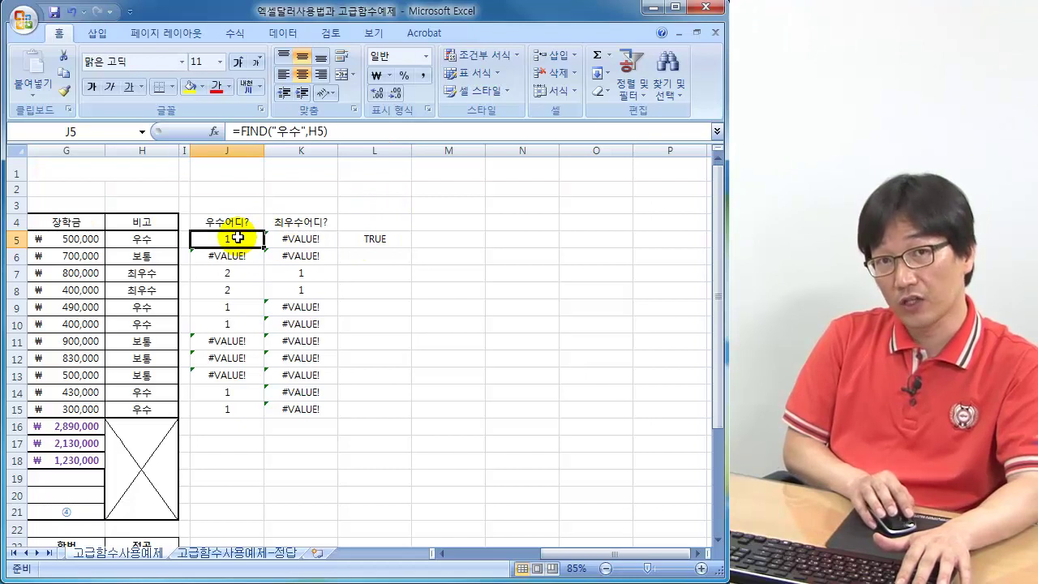
click(398, 236)
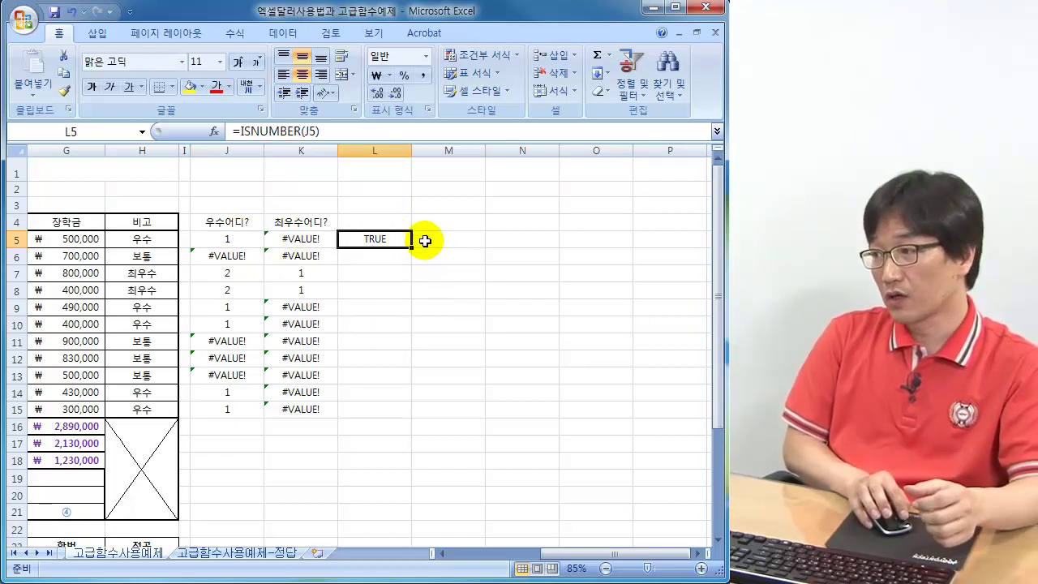
drag(411, 250, 395, 414)
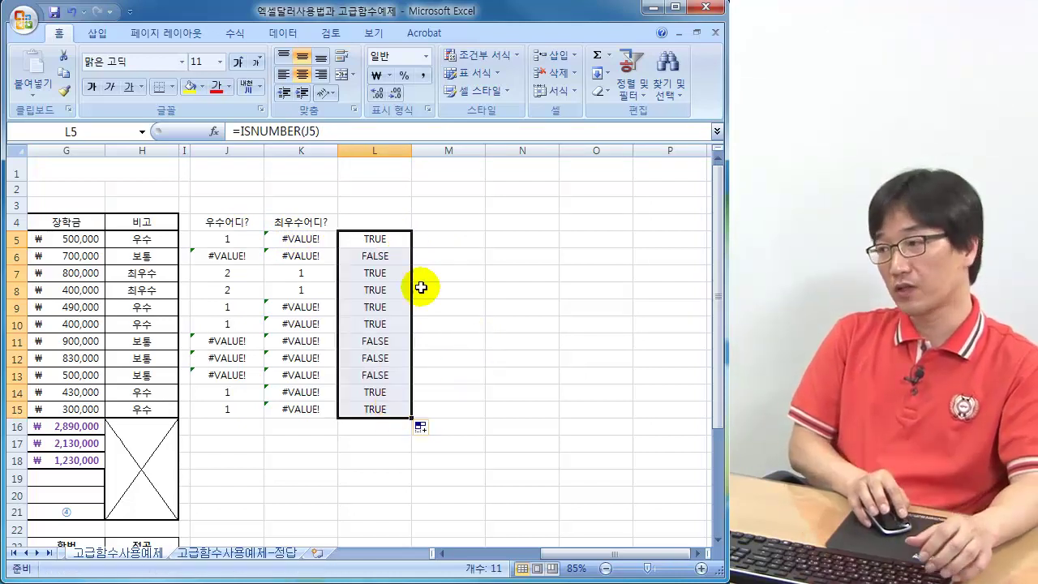
click(389, 256)
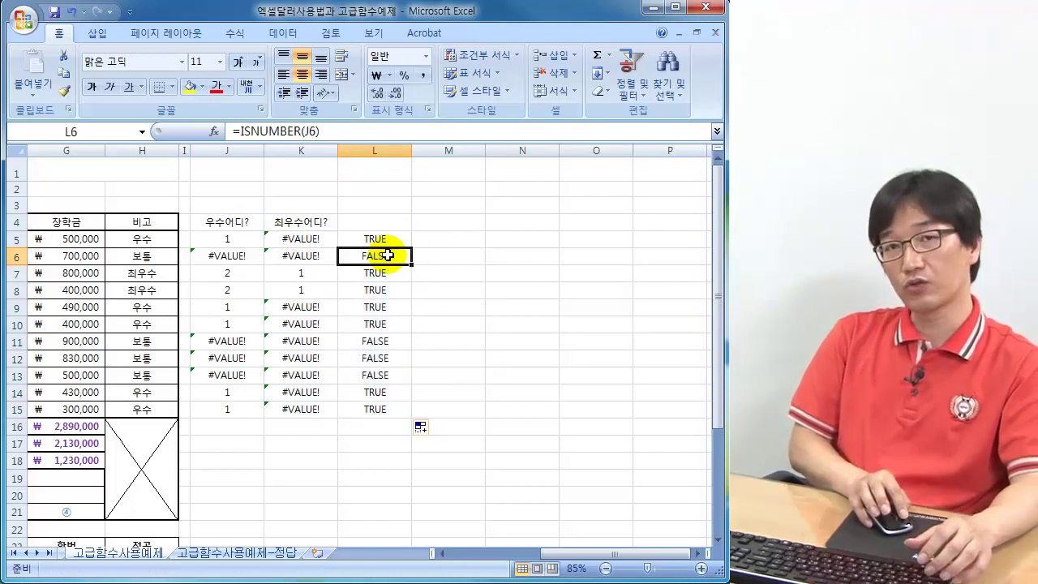
click(217, 259)
click(374, 273)
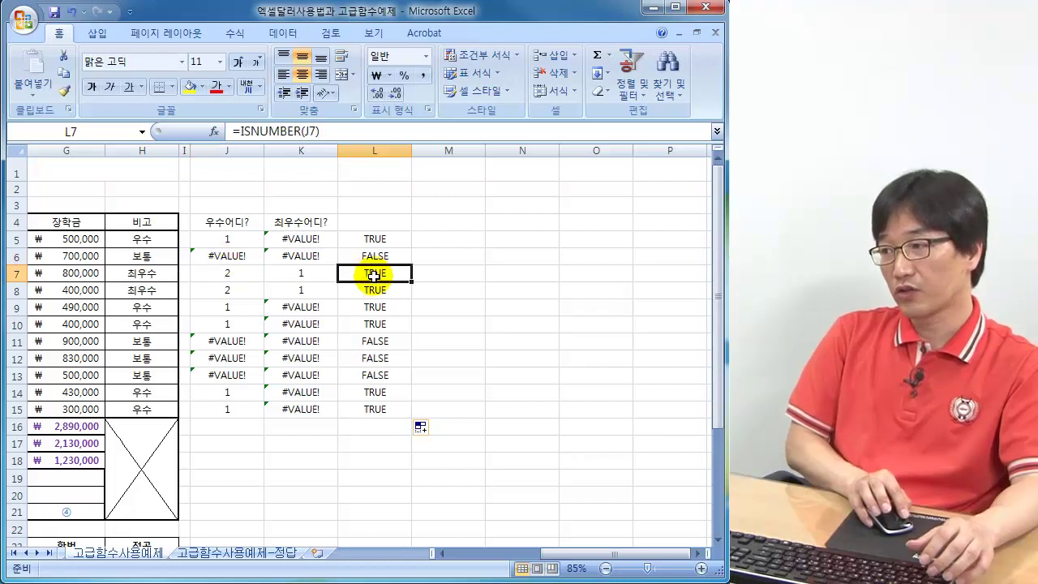
click(225, 274)
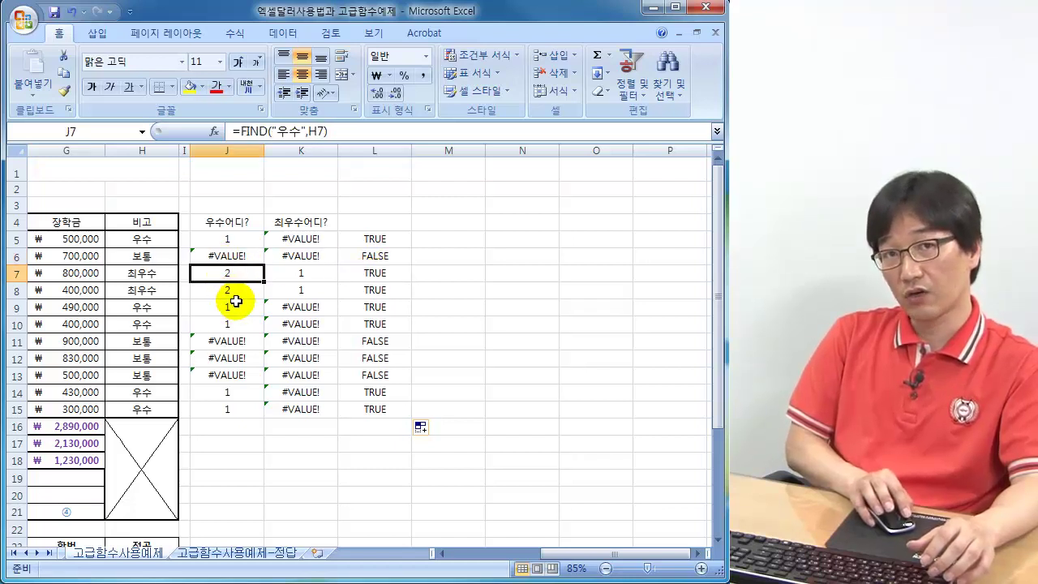
Enter the heading 우수에대한 in cell L4, without a trailing ₩ sign
click(354, 221)
text(우수에대한₩)
key(Return)
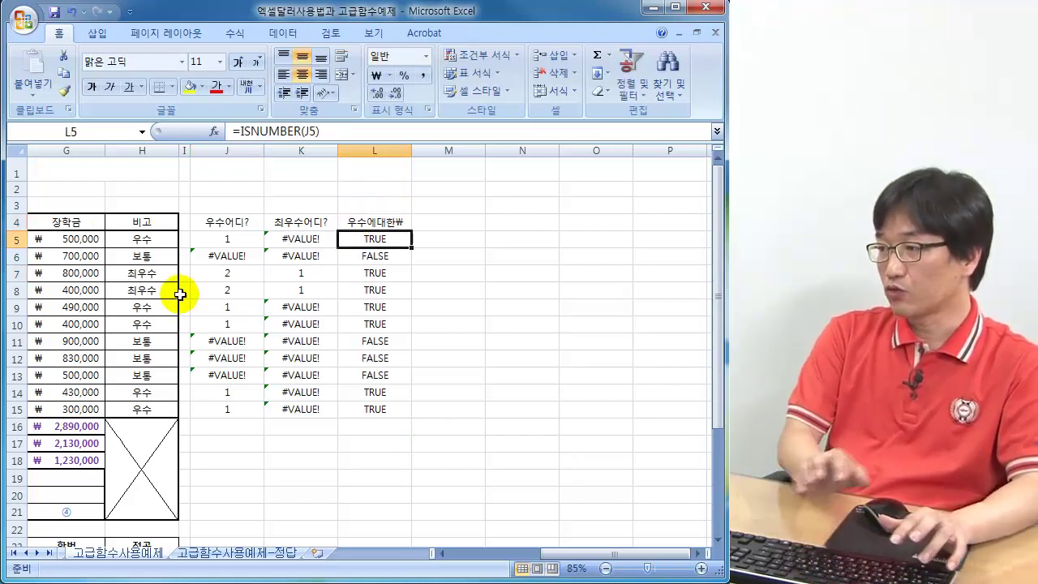
key(Up)
key(F2)
key(BackSpace)
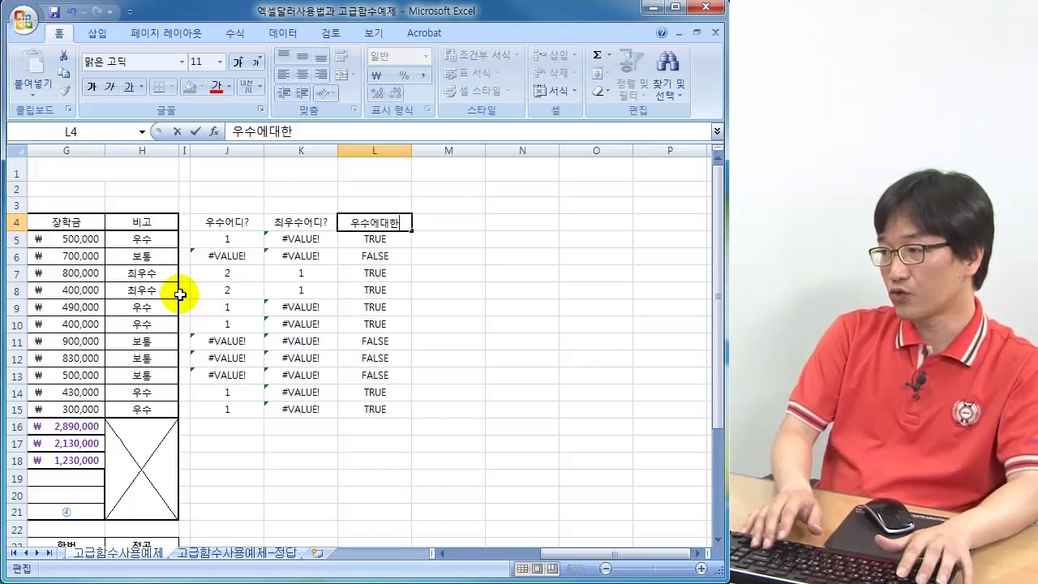
key(Return)
click(219, 239)
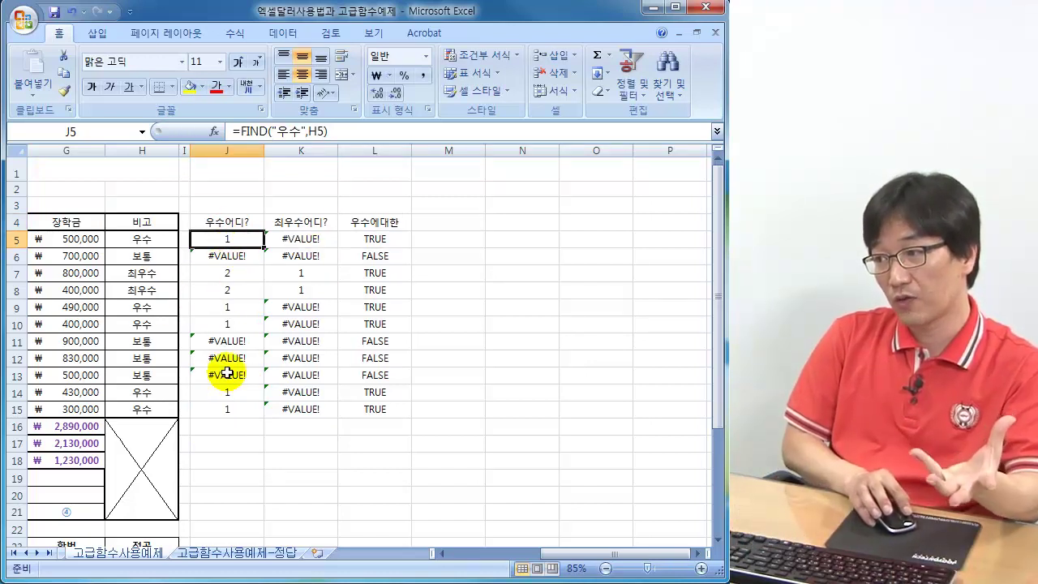
Enter the heading 최우수에대한 in cell M4
click(417, 227)
text(최)
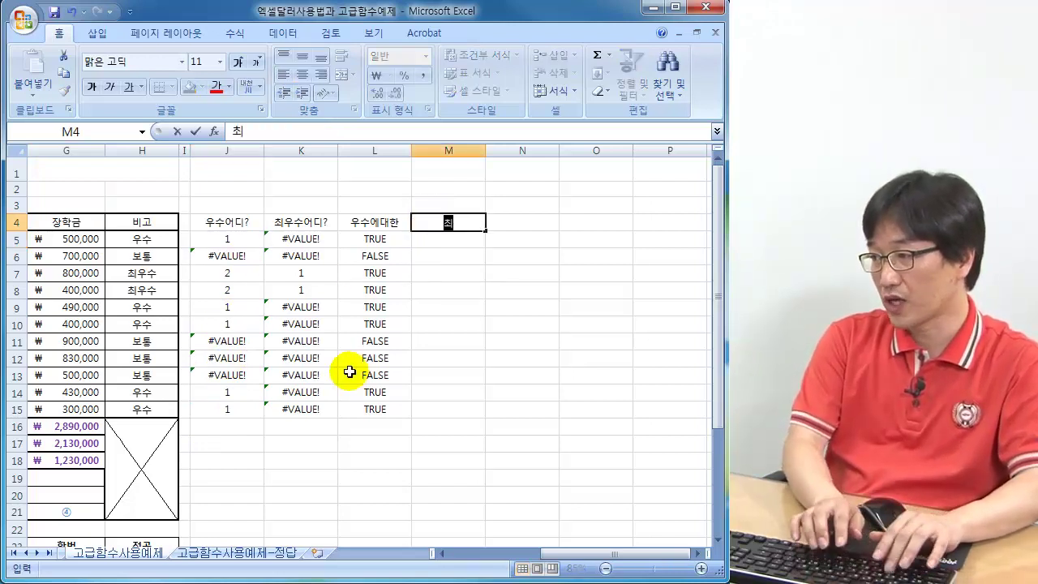
text(우수에대한)
key(Return)
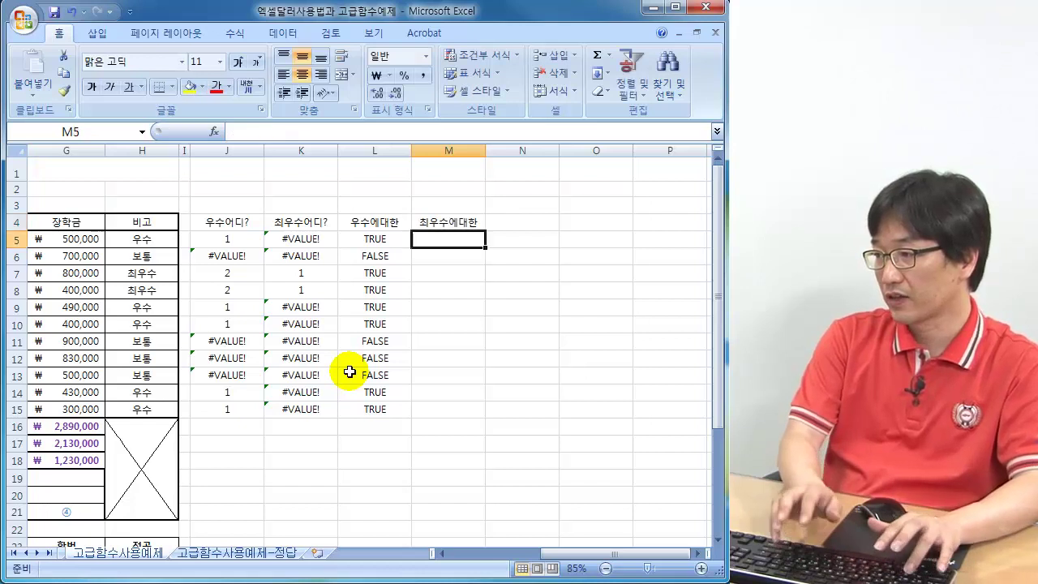
Enter the formula =ISNUMBER(K5) in cell M5 to test whether the 최우수 search result is a number
text(=I)
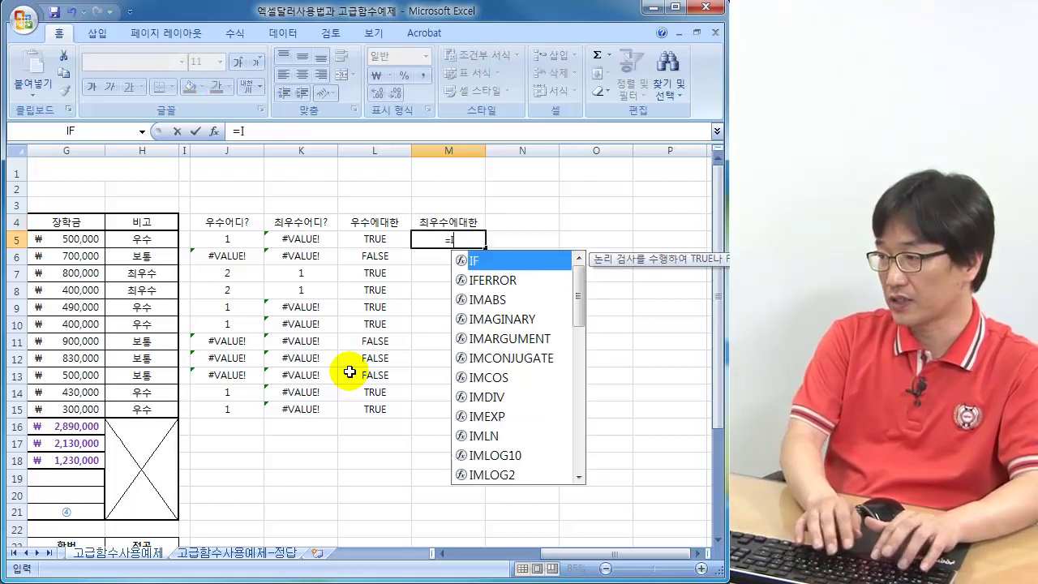
text(SNUMBER)
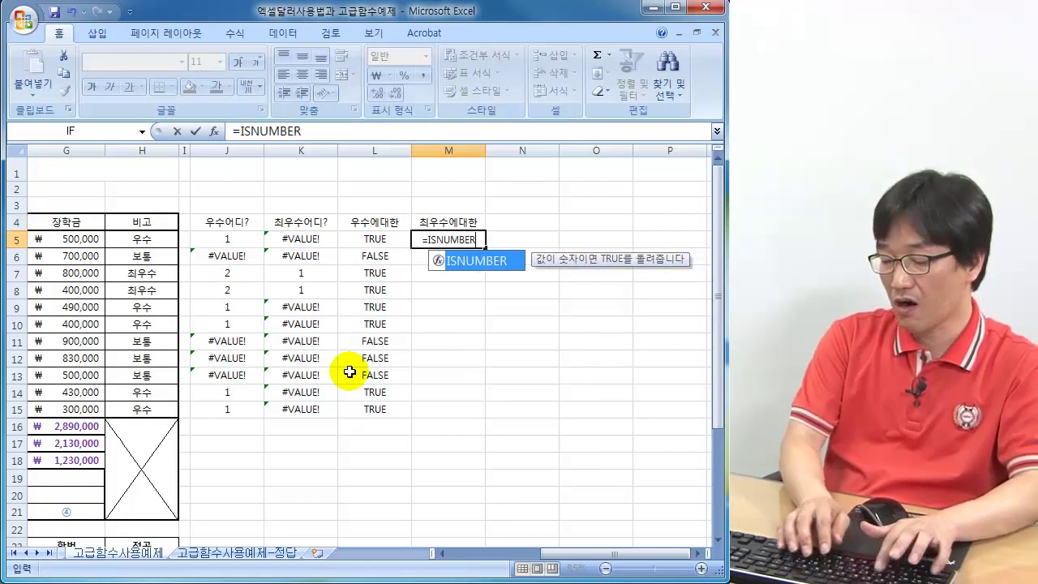
text(()
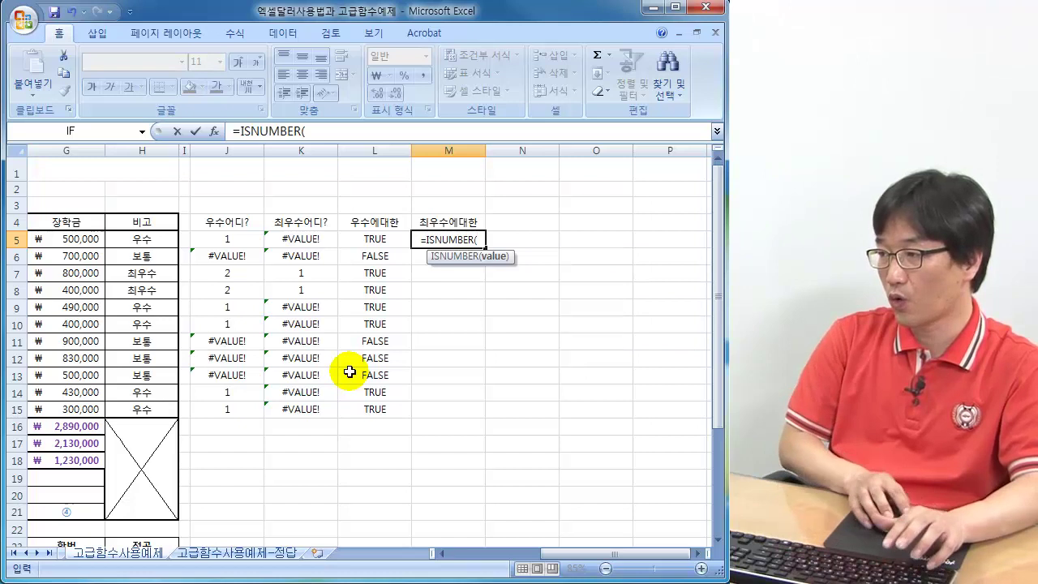
click(302, 238)
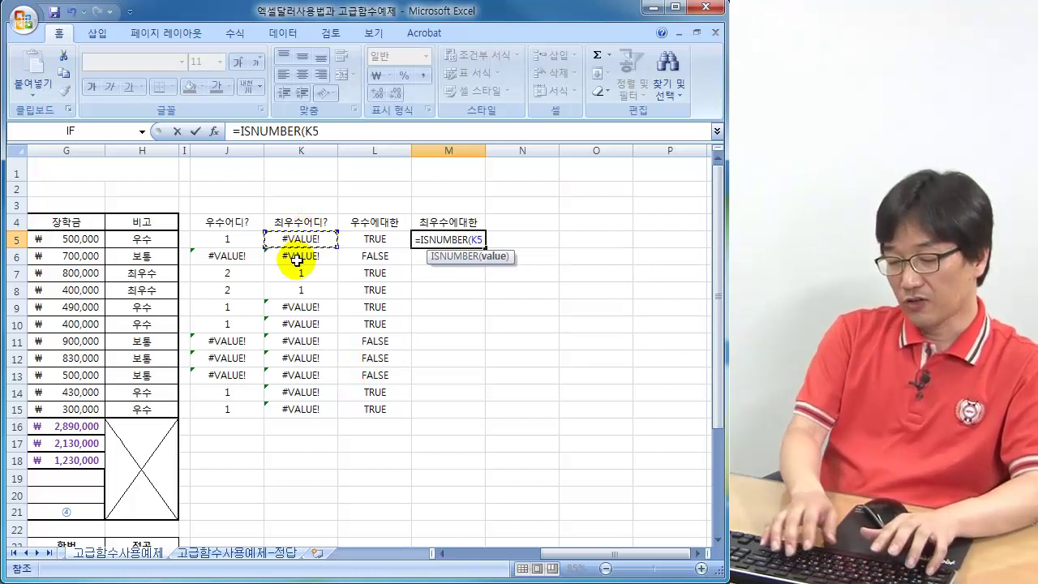
text())
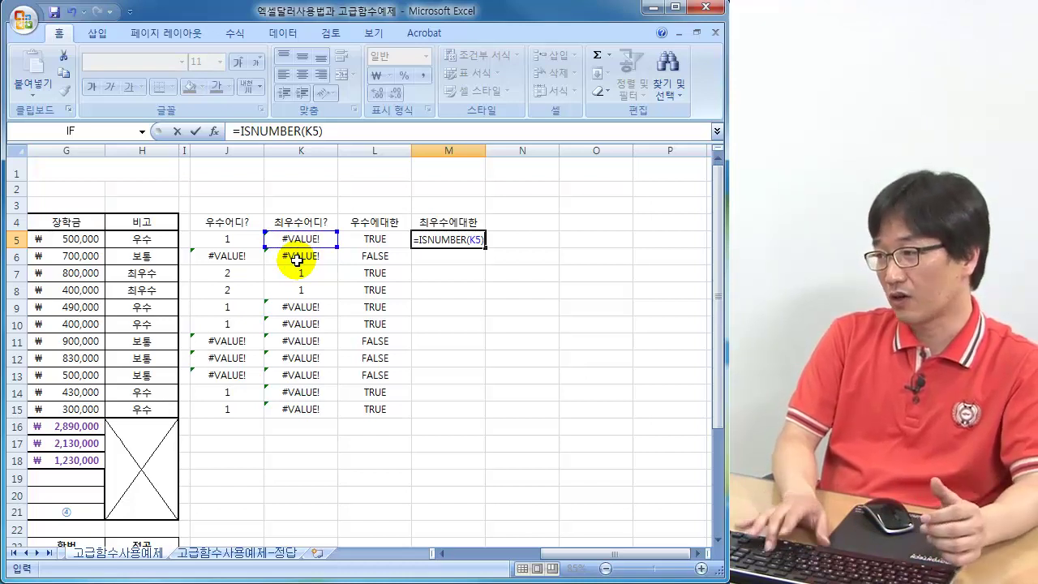
key(Return)
click(465, 239)
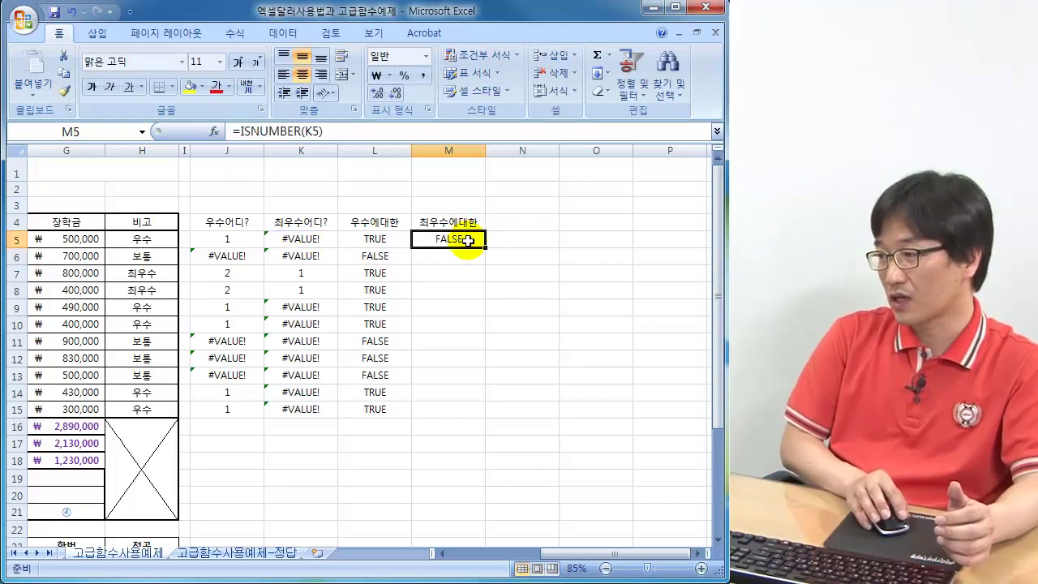
Fill the ISNUMBER formula from M5 down through M15 and check rows 7 and 8 against column K
drag(485, 247, 448, 411)
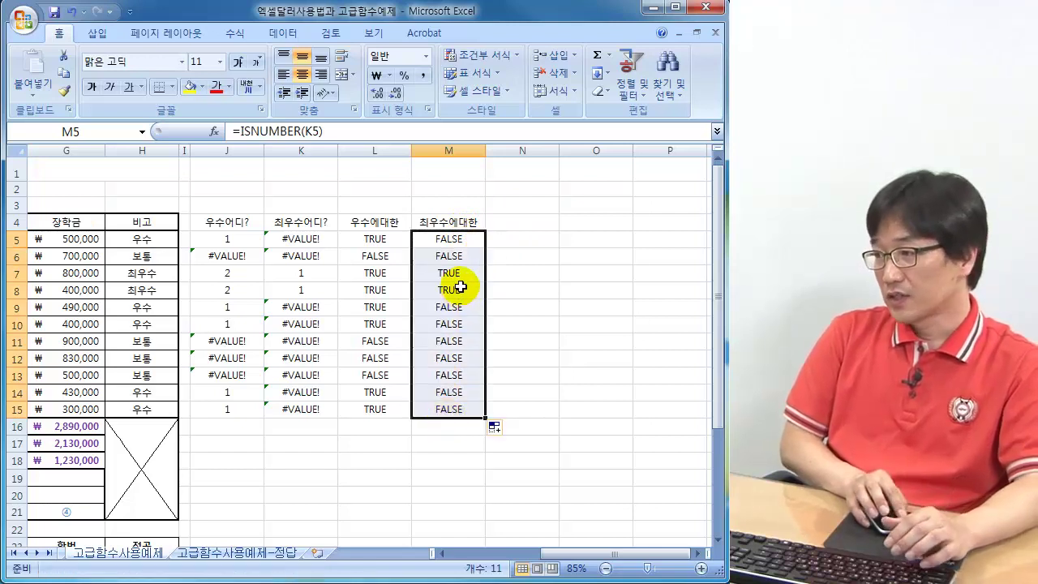
drag(451, 273, 451, 288)
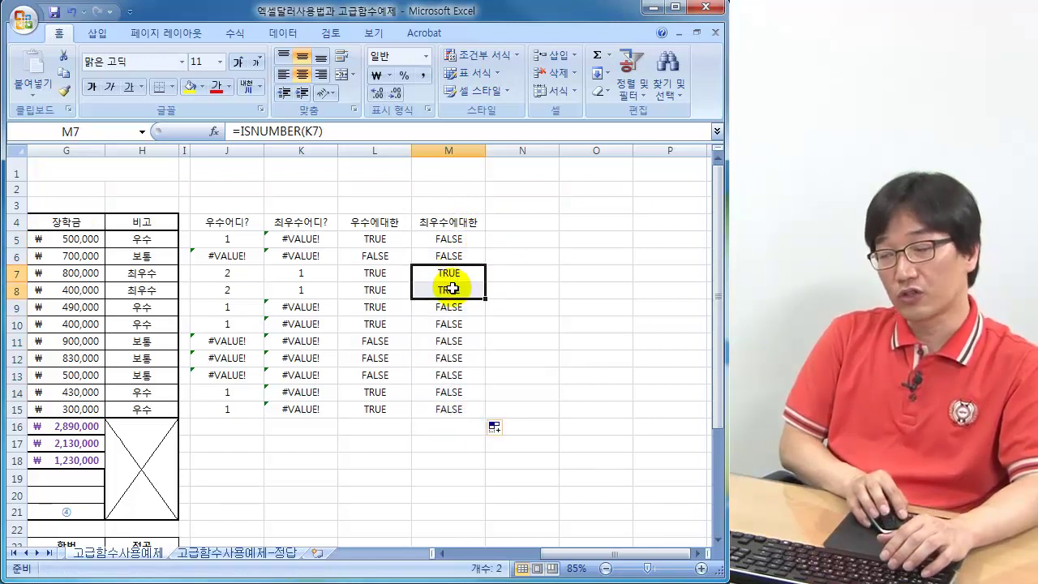
drag(301, 274, 310, 287)
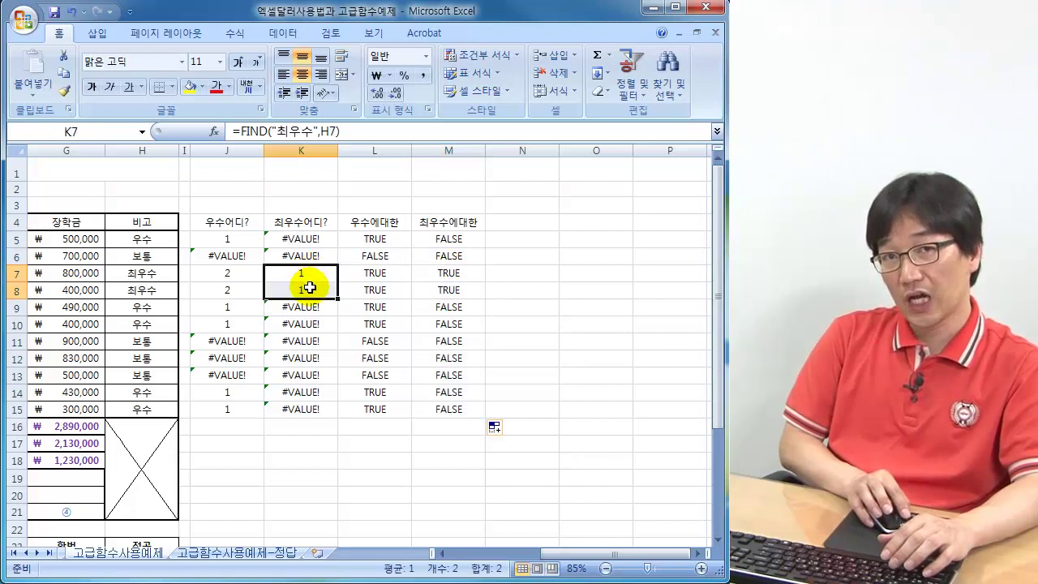
Enter the heading 곱 in cell N4
click(514, 223)
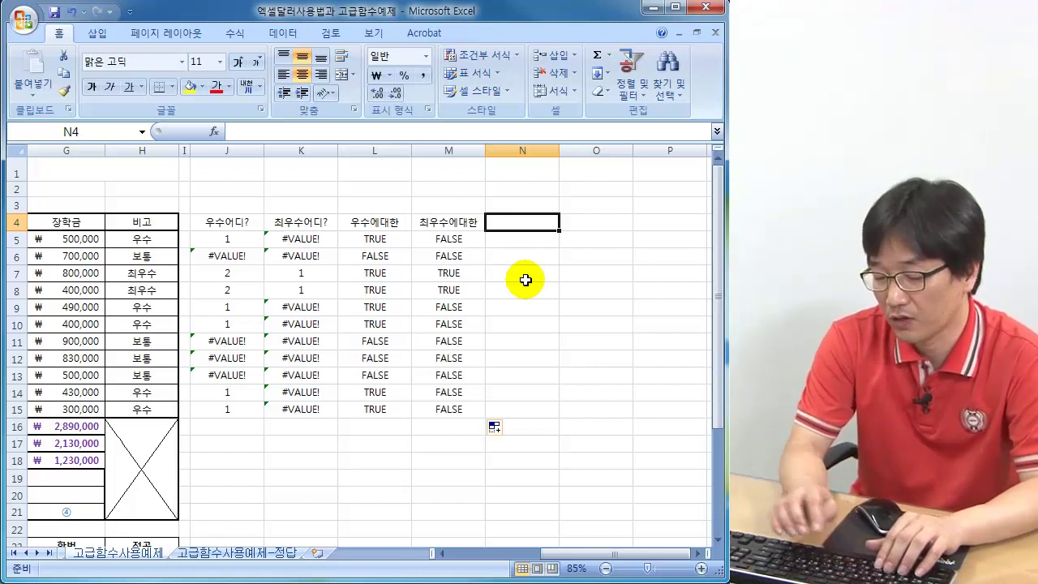
text(GGK고)
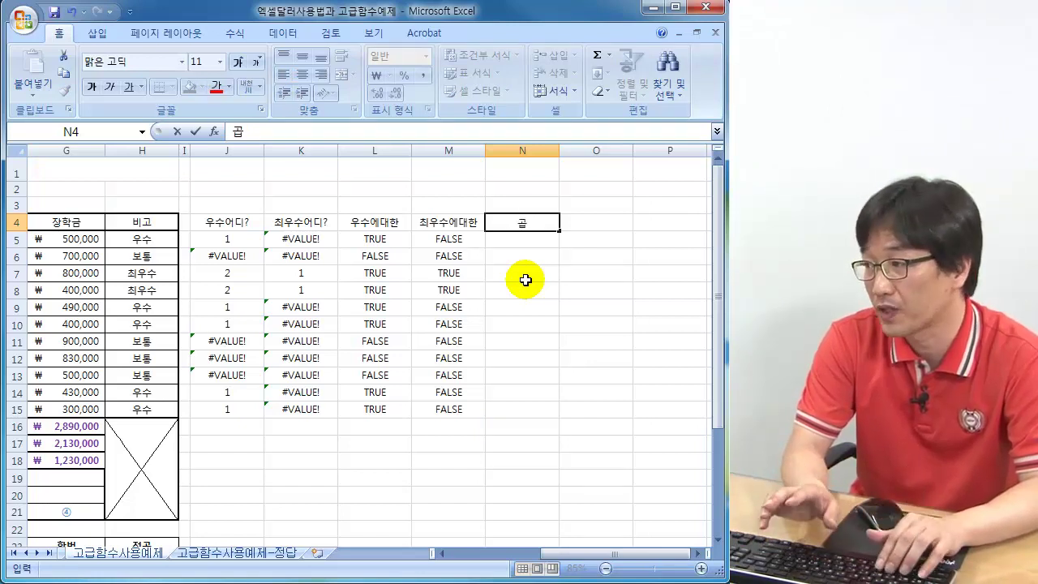
key(Return)
Write the formula =L5*M5 in cell N5 to multiply the two ISNUMBER results
text(=L5)
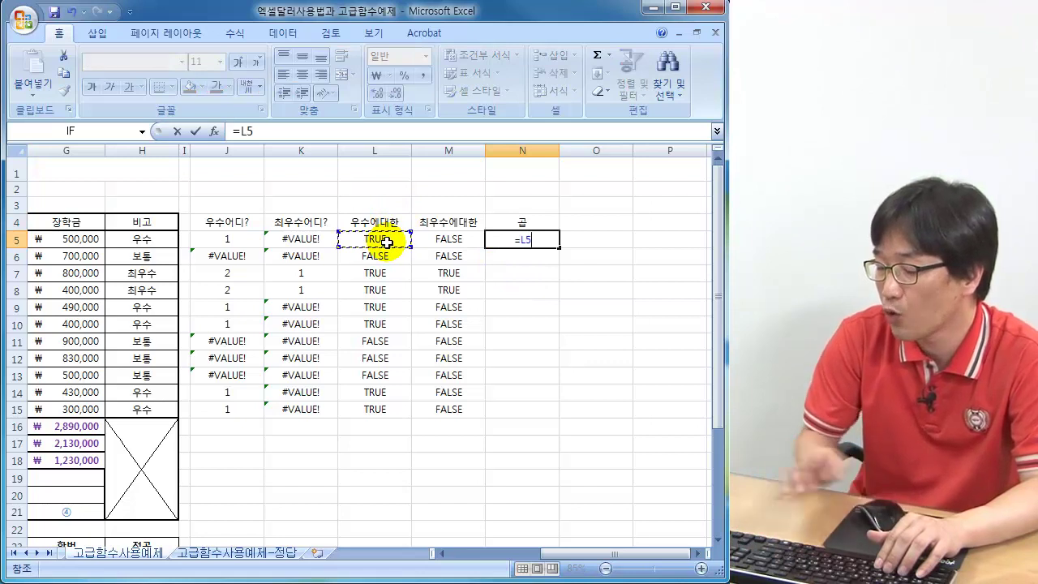
text(*)
click(446, 238)
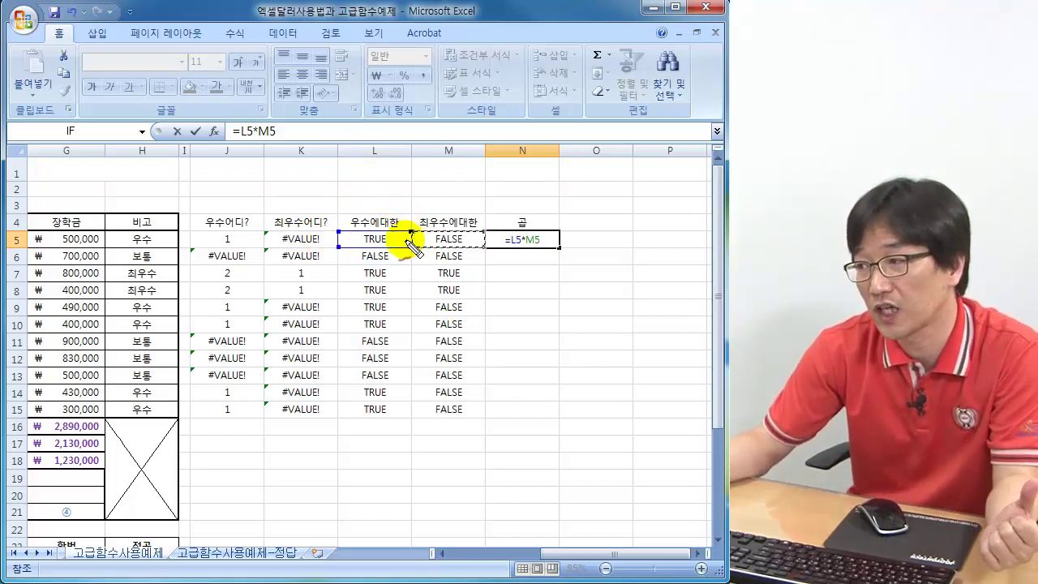
mouse_move(381, 243)
mouse_down()
mouse_move(366, 232)
mouse_move(398, 238)
mouse_move(359, 232)
mouse_move(354, 197)
mouse_move(382, 174)
mouse_move(387, 183)
mouse_up()
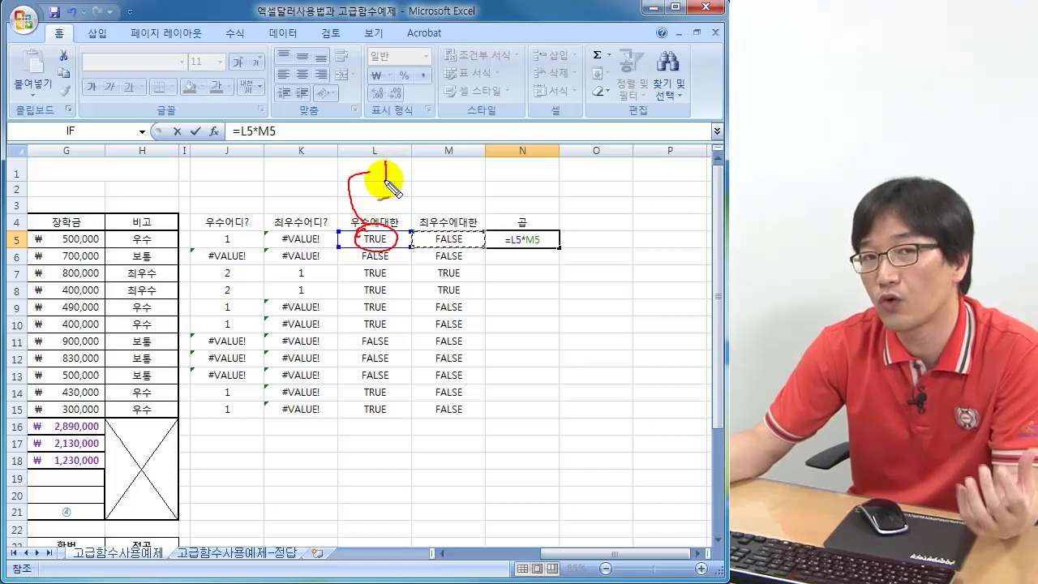
mouse_move(444, 237)
mouse_down()
mouse_move(466, 256)
mouse_move(431, 209)
mouse_move(456, 170)
mouse_move(469, 173)
mouse_move(454, 174)
mouse_up()
drag(381, 252, 375, 234)
mouse_move(442, 243)
mouse_down()
mouse_move(424, 234)
mouse_move(450, 232)
mouse_up()
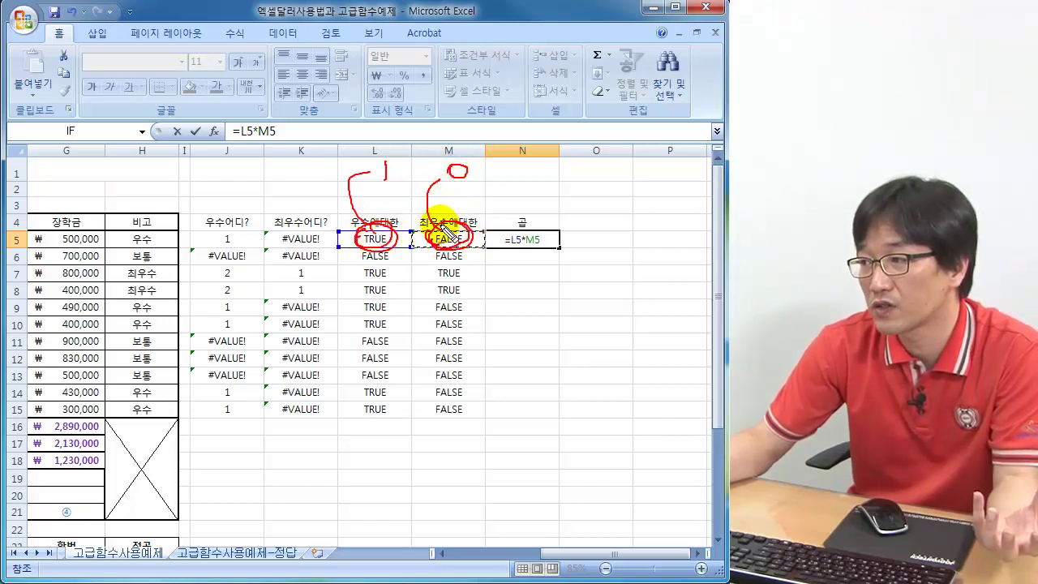
mouse_move(410, 162)
mouse_down()
mouse_move(422, 175)
mouse_move(410, 175)
mouse_up()
mouse_move(486, 168)
mouse_down()
mouse_move(506, 167)
mouse_move(532, 192)
mouse_move(530, 168)
mouse_up()
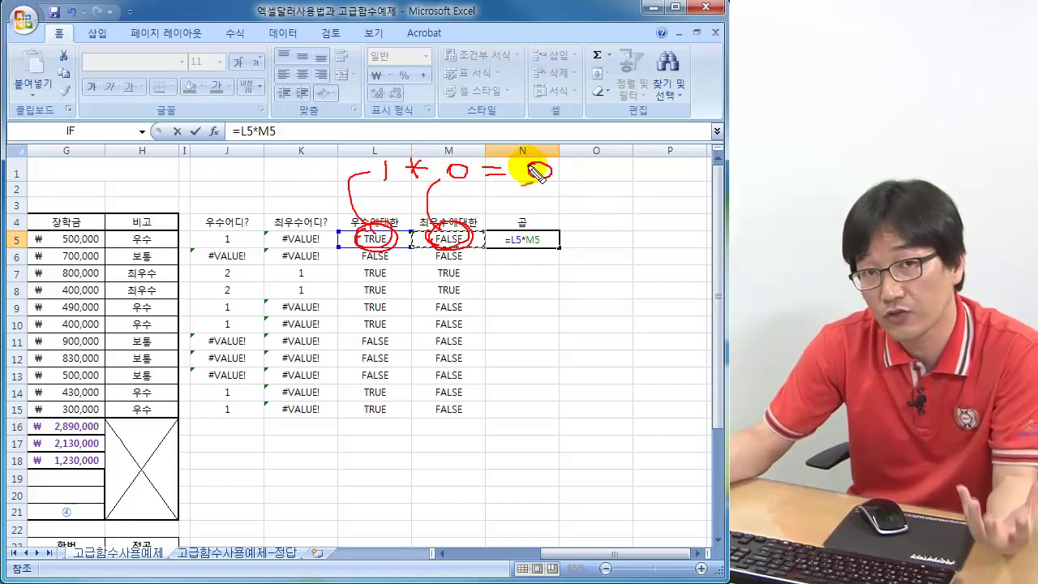
mouse_move(361, 252)
mouse_down()
mouse_move(388, 258)
mouse_move(377, 265)
mouse_move(451, 238)
mouse_move(436, 255)
mouse_move(511, 254)
mouse_up()
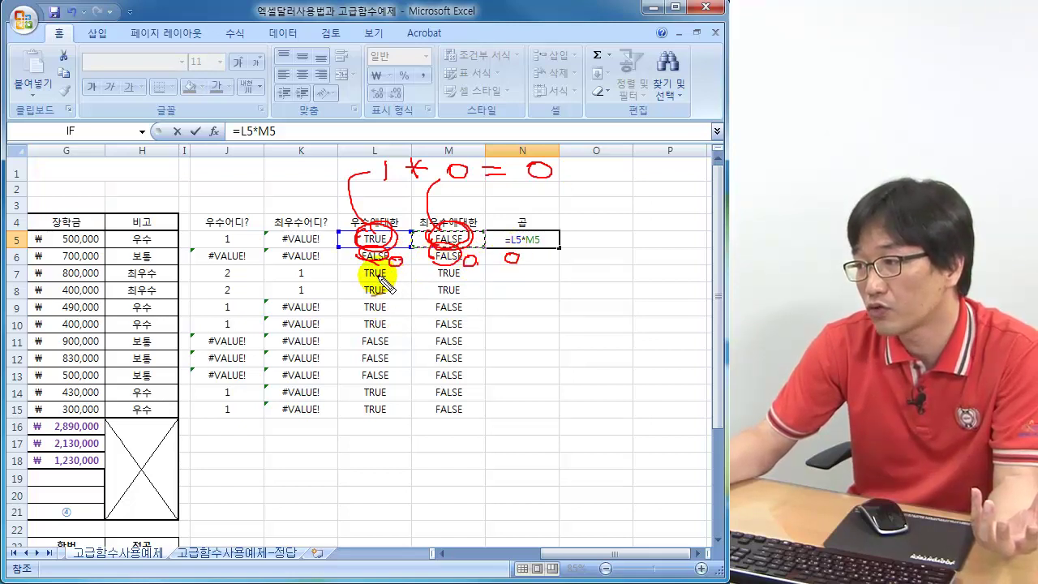
mouse_move(397, 270)
mouse_down()
mouse_move(397, 285)
mouse_move(428, 281)
mouse_up()
mouse_move(486, 266)
mouse_down()
mouse_move(486, 280)
mouse_move(499, 270)
mouse_move(520, 285)
mouse_up()
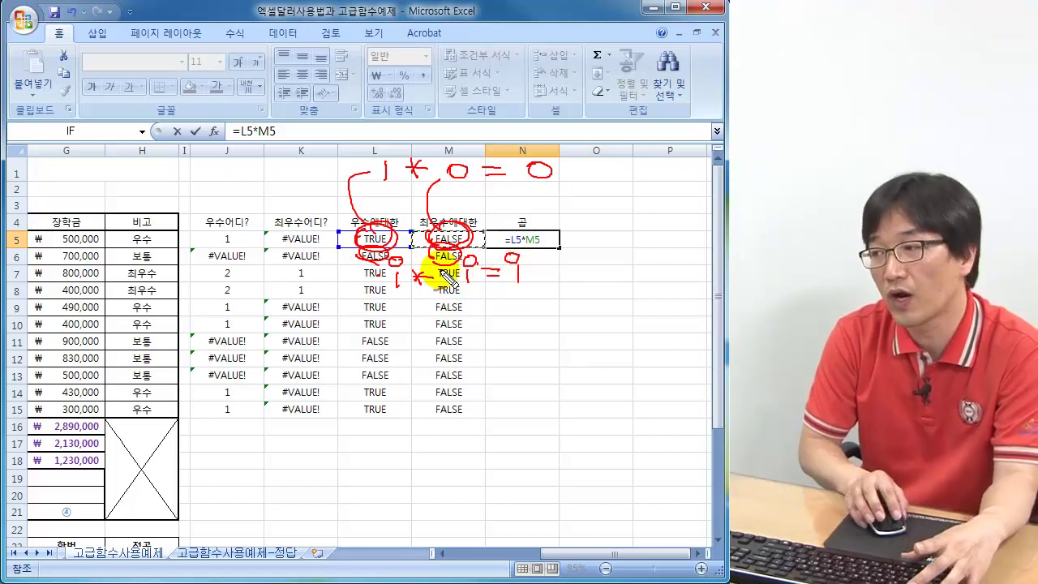
key(Escape)
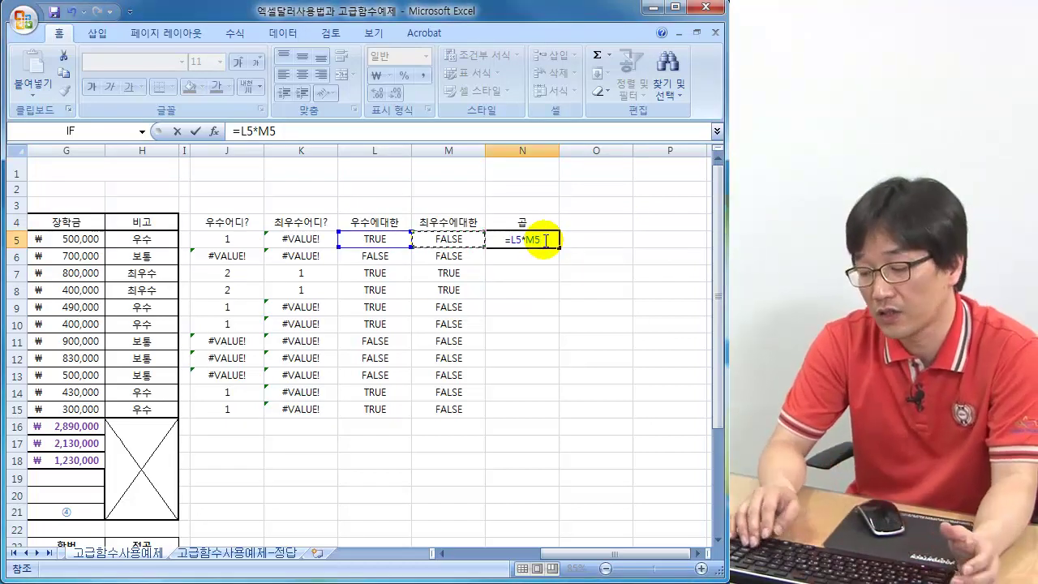
Commit the product formula in N5 and fill it down through N15
click(545, 240)
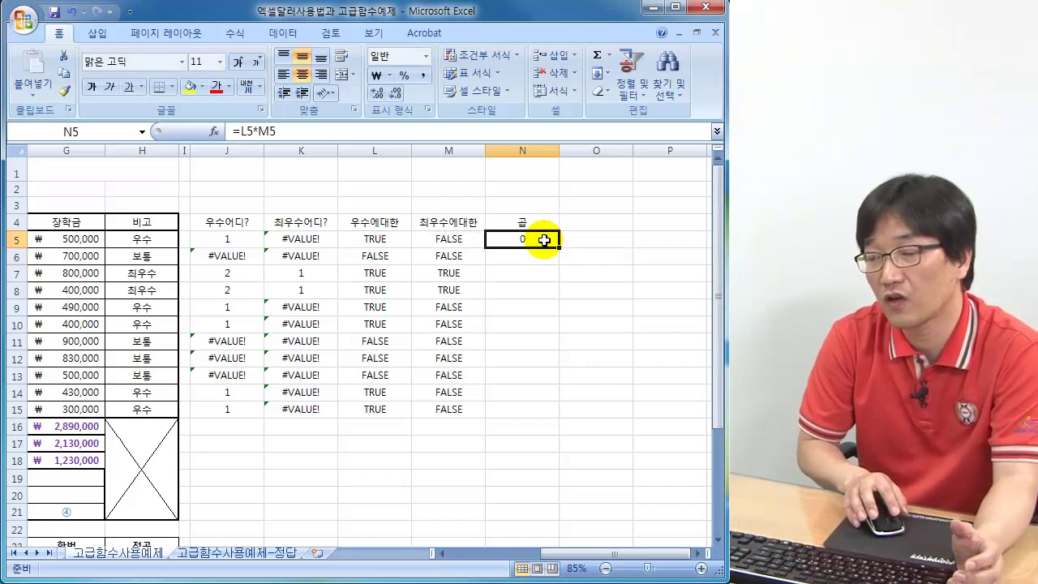
drag(560, 248, 539, 414)
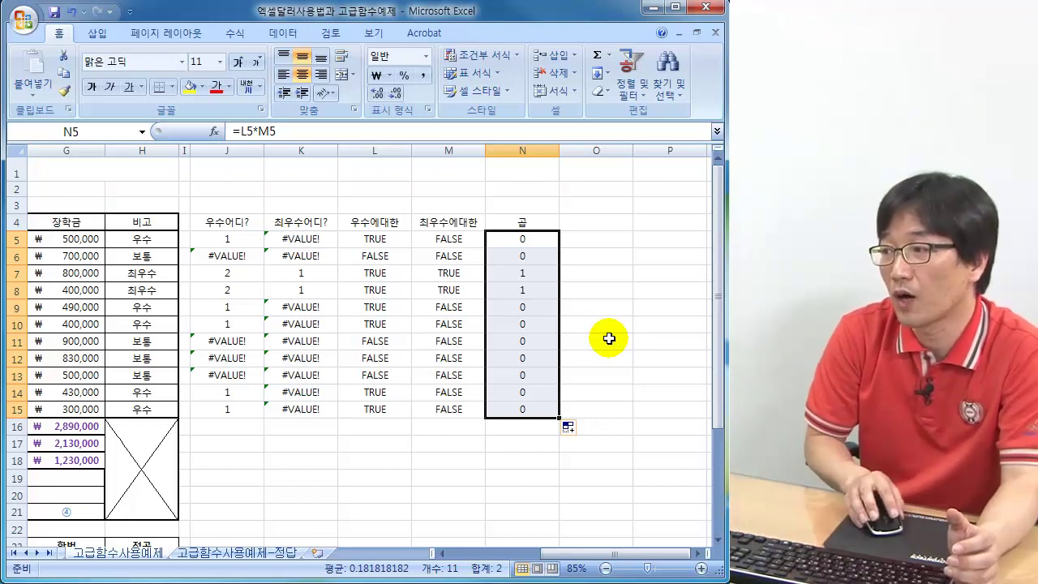
click(635, 295)
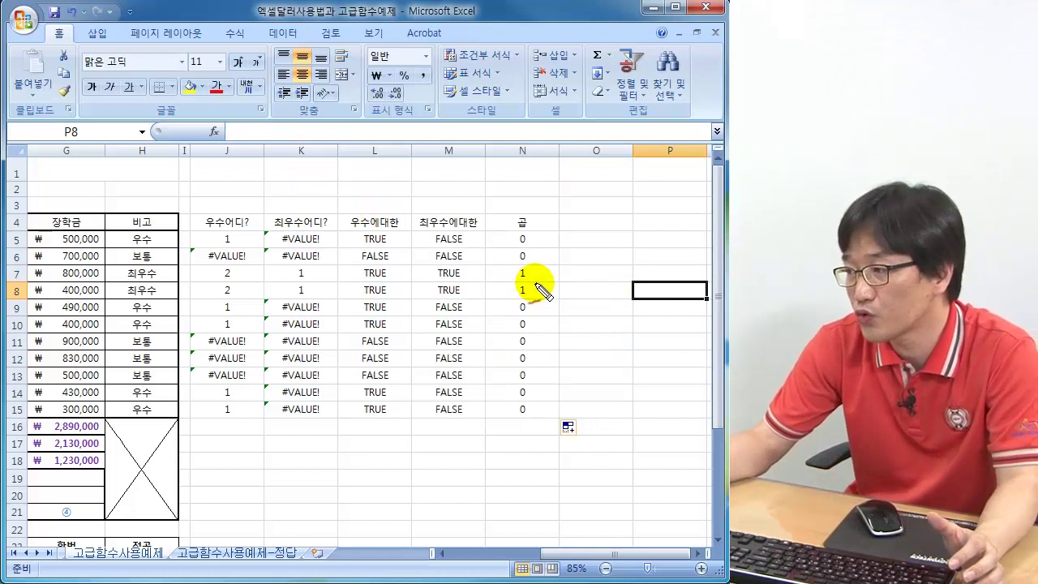
mouse_move(534, 265)
mouse_down()
mouse_move(498, 300)
mouse_move(514, 273)
mouse_up()
mouse_move(312, 261)
mouse_down()
mouse_move(257, 263)
mouse_move(240, 300)
mouse_move(283, 255)
mouse_move(396, 247)
mouse_move(486, 274)
mouse_move(471, 292)
mouse_up()
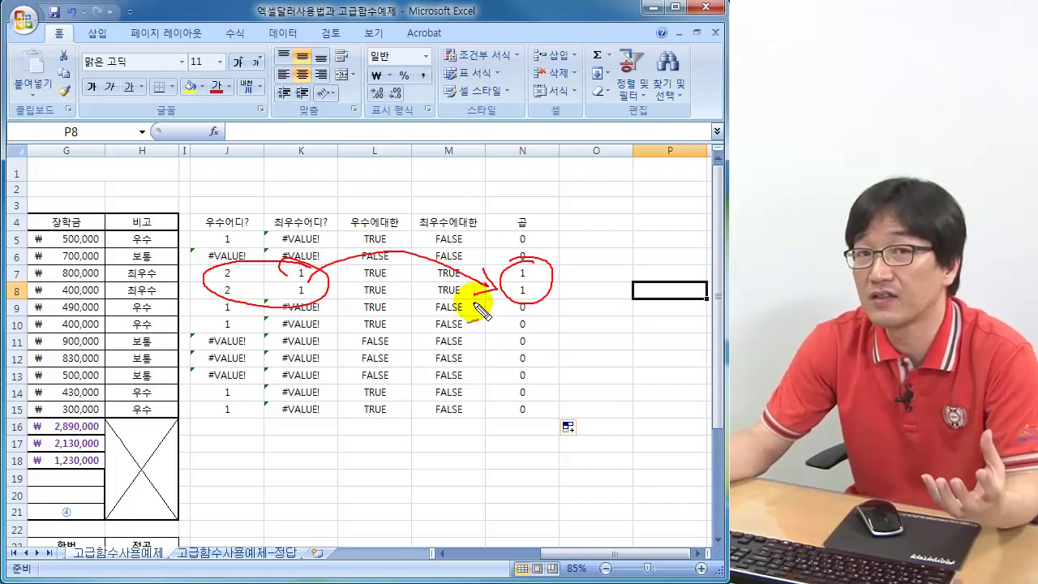
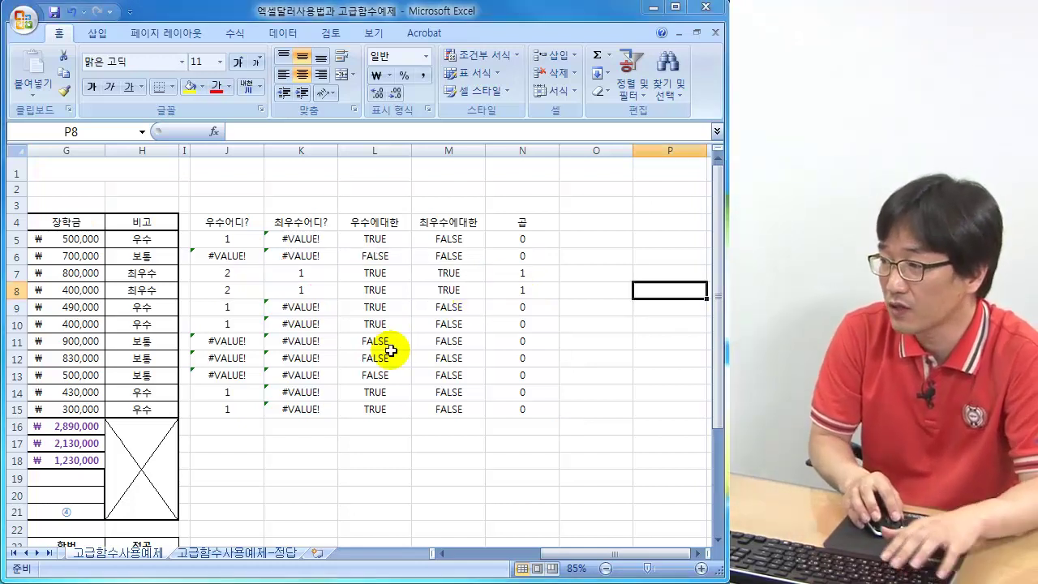
Start a SUMPRODUCT formula in cell G19 for the scholarship total of 최우수 or 우수 students
click(364, 375)
key(Left)
key(Left)
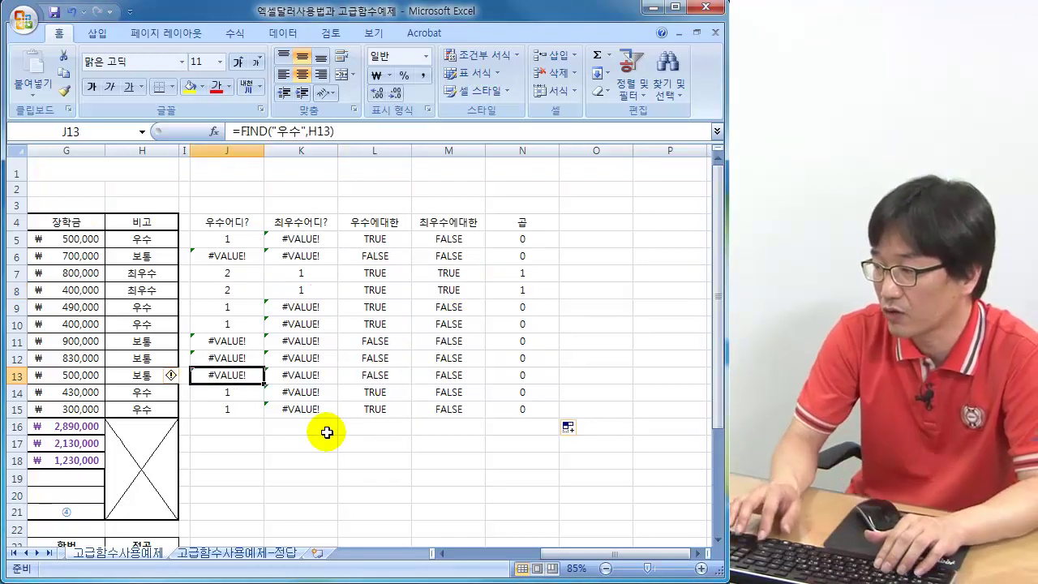
key(Left)
key(Left)
key(Left)
key(Left)
key(Left)
key(Left)
key(Left)
key(Left)
key(Left)
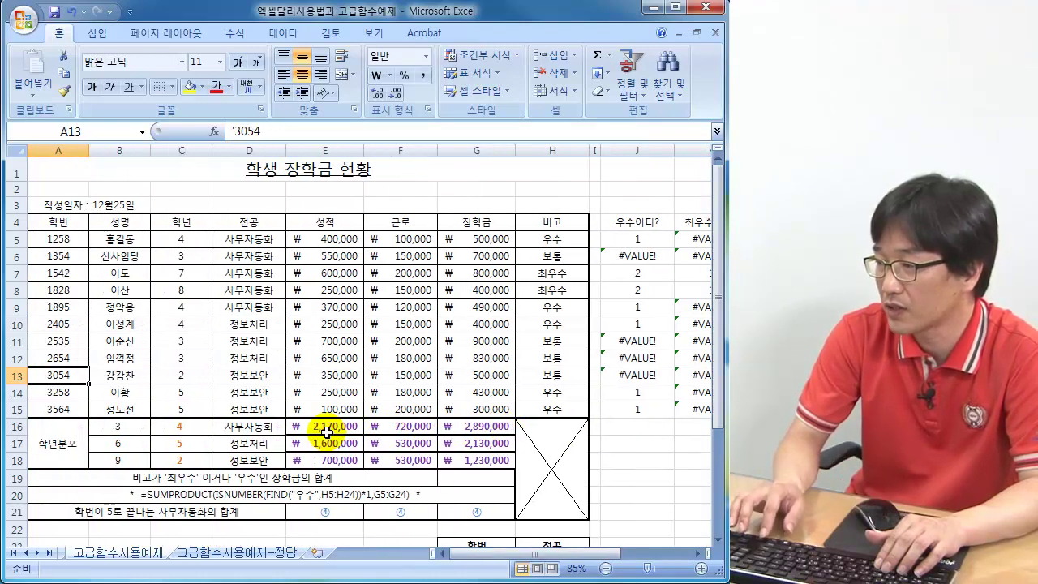
click(487, 480)
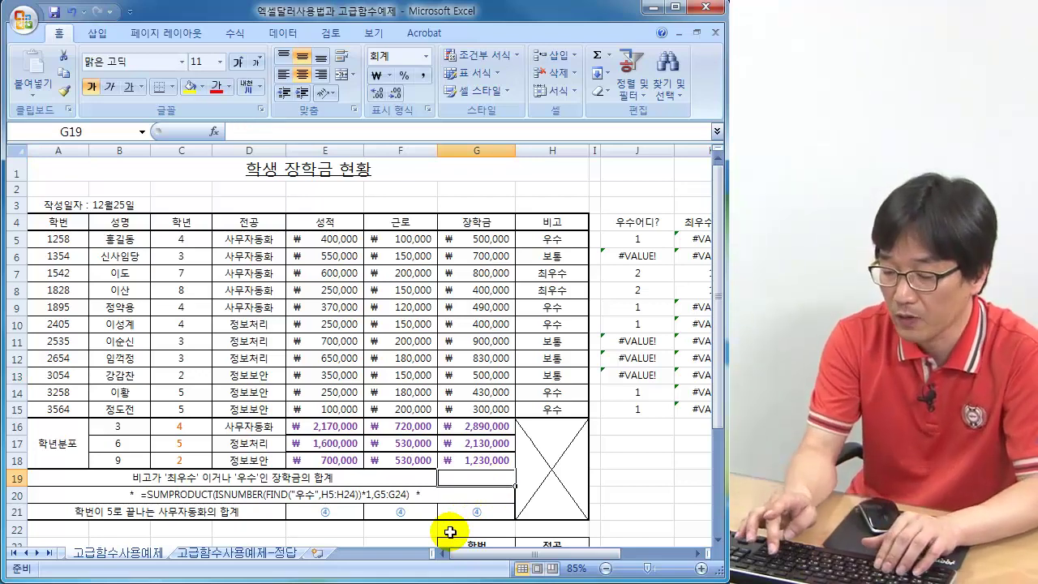
text(=)
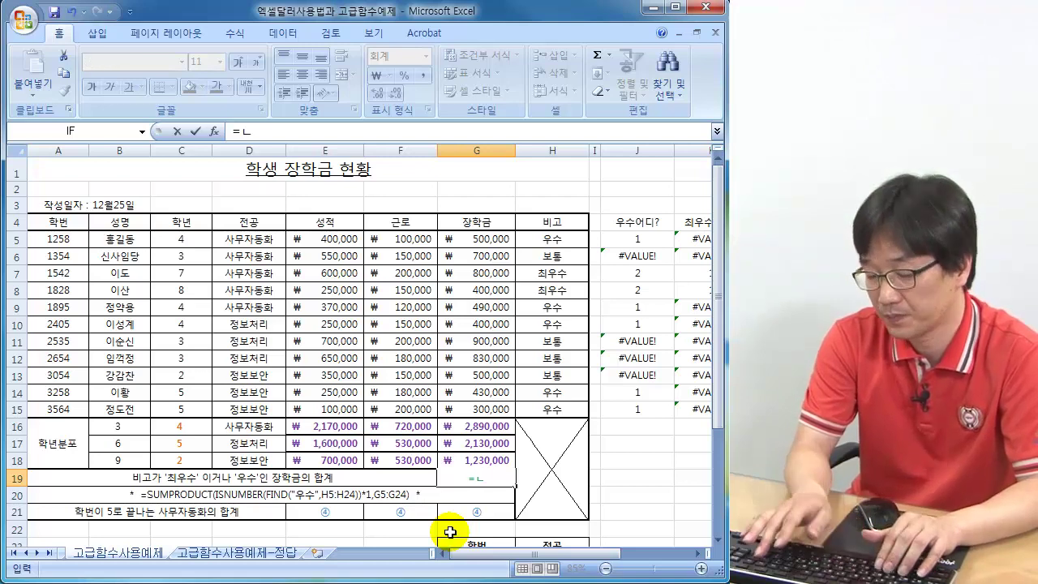
text(SUMPRO)
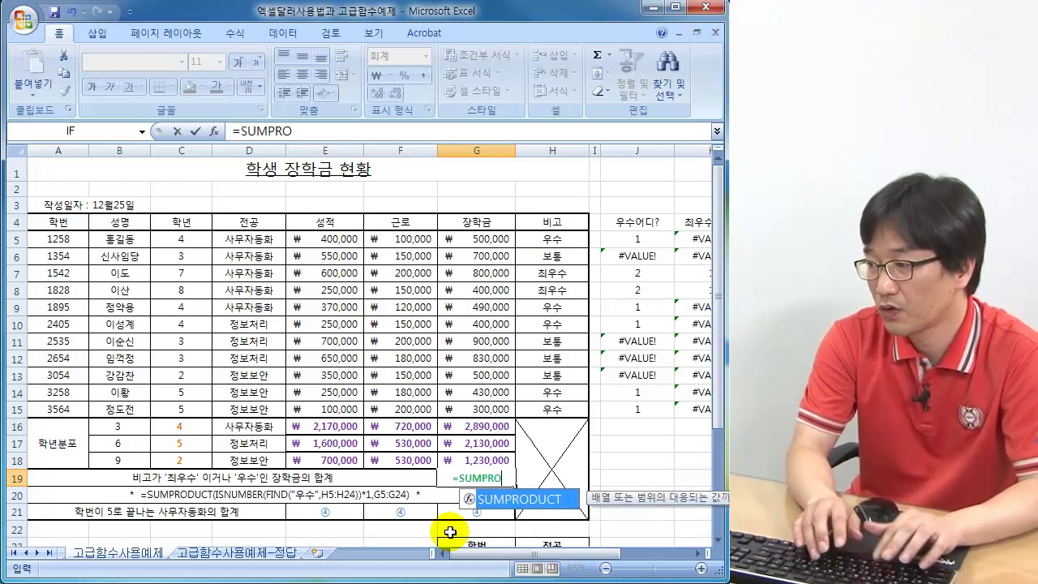
double_click(514, 498)
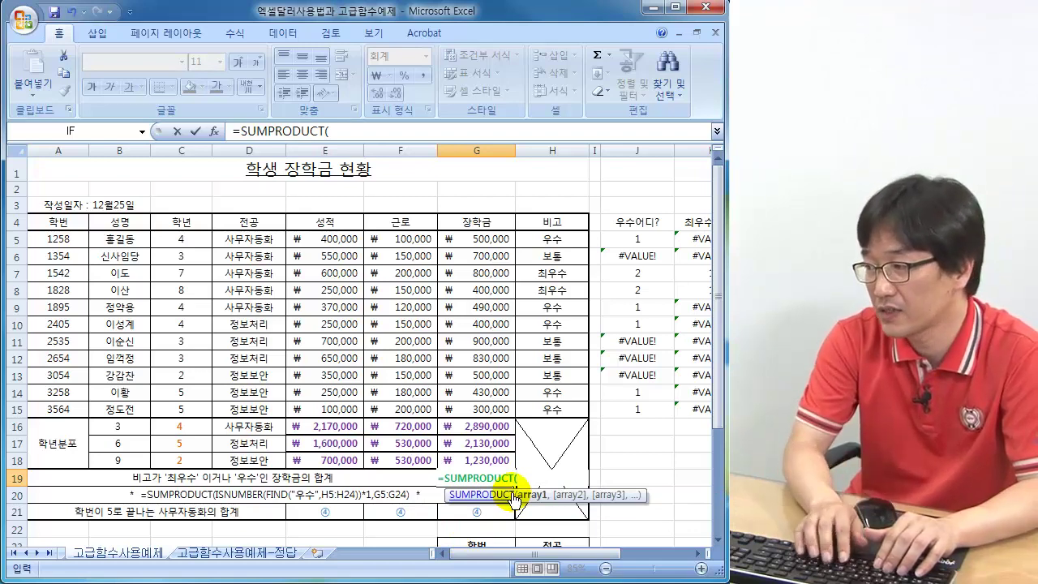
Nest an ISNUMBER function containing a FIND function as the first array of the SUMPRODUCT formula
text(IN)
key(BackSpace)
text(SNU)
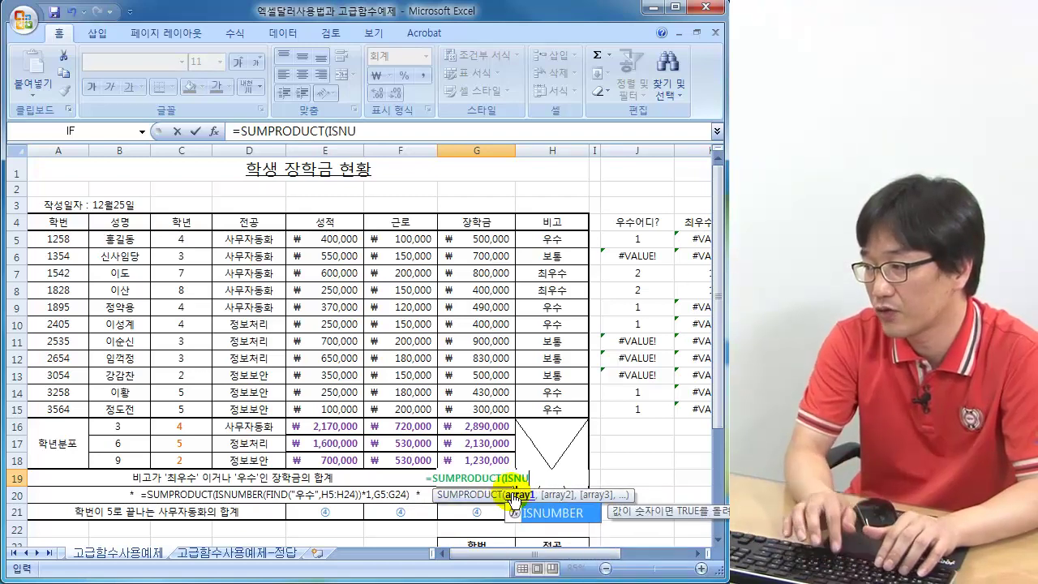
text(MBER()
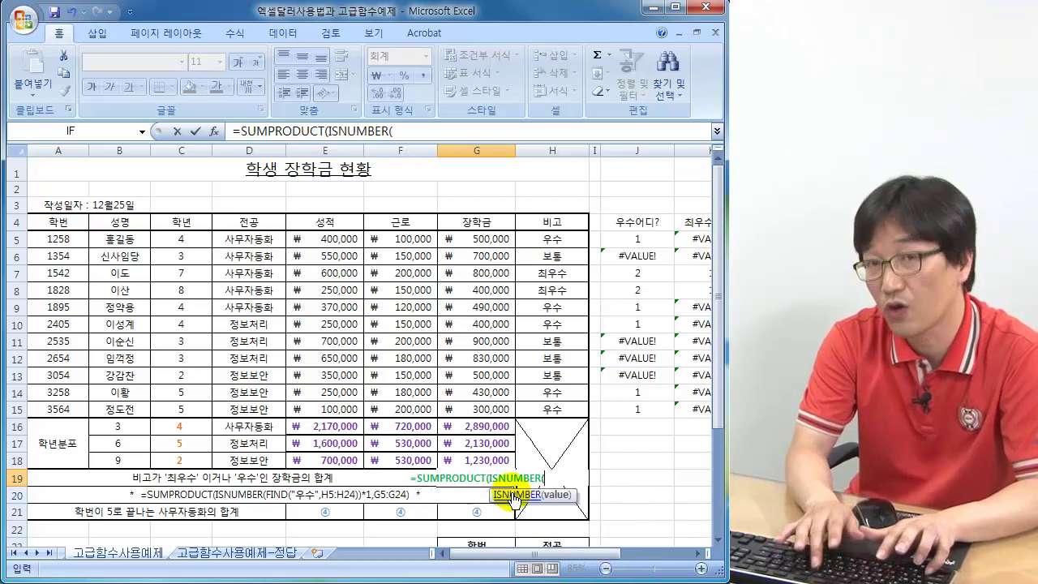
text(FI)
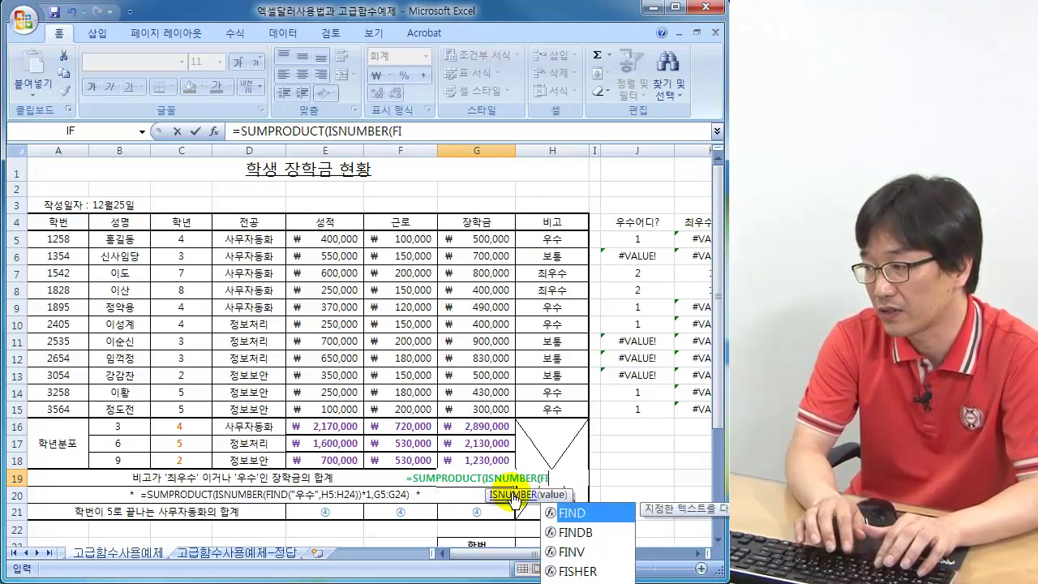
text(ND()
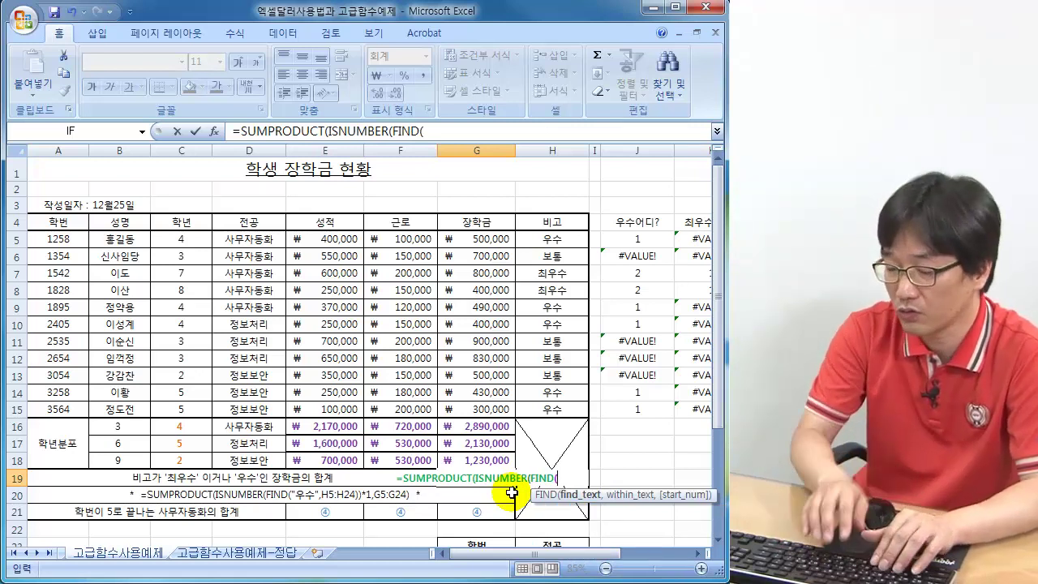
Complete the FIND function in G19 so it searches for "우수" within the 비고 range H5:H15
text(")
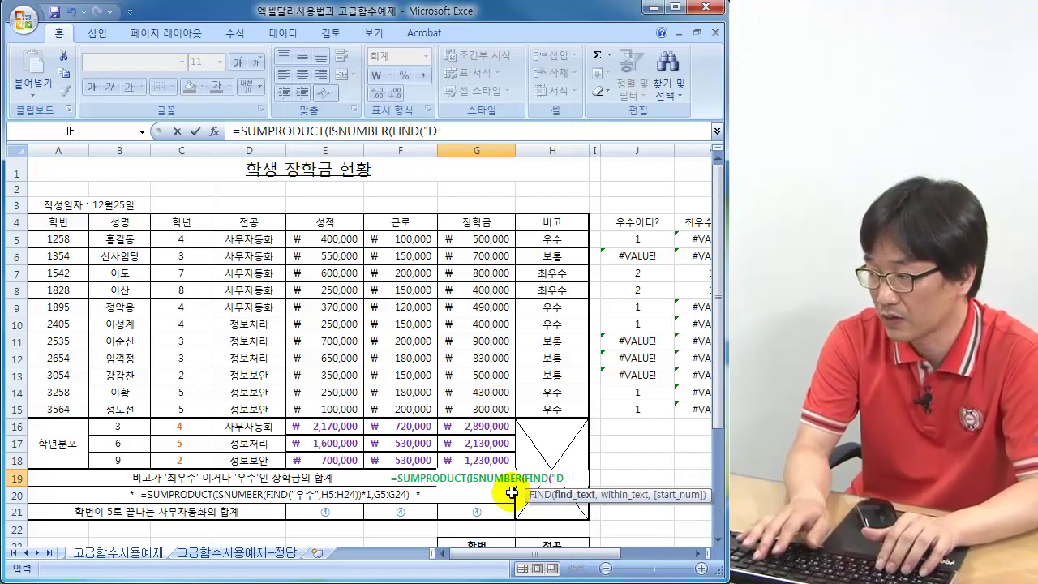
text(우수)
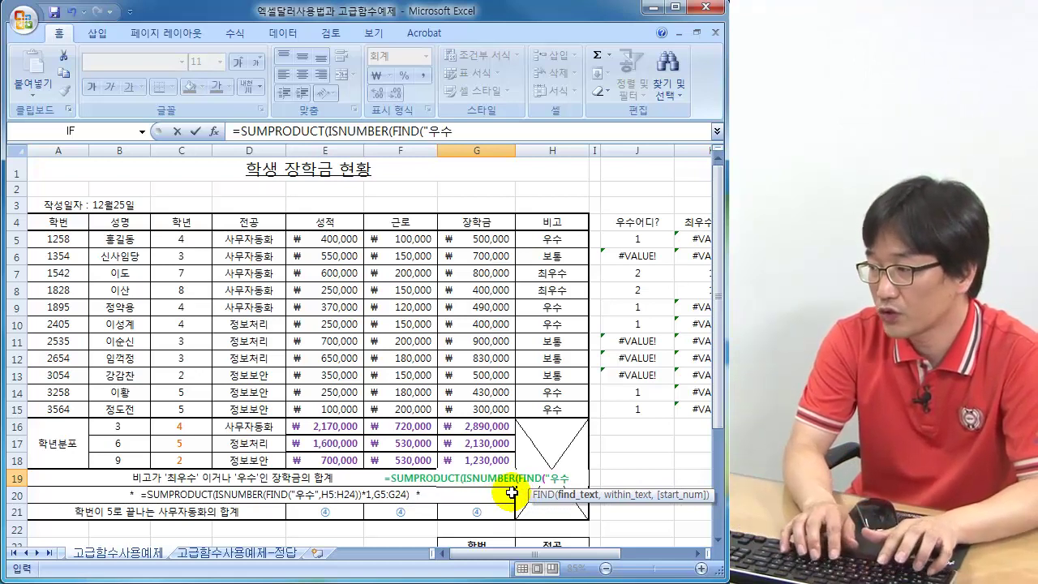
text(")
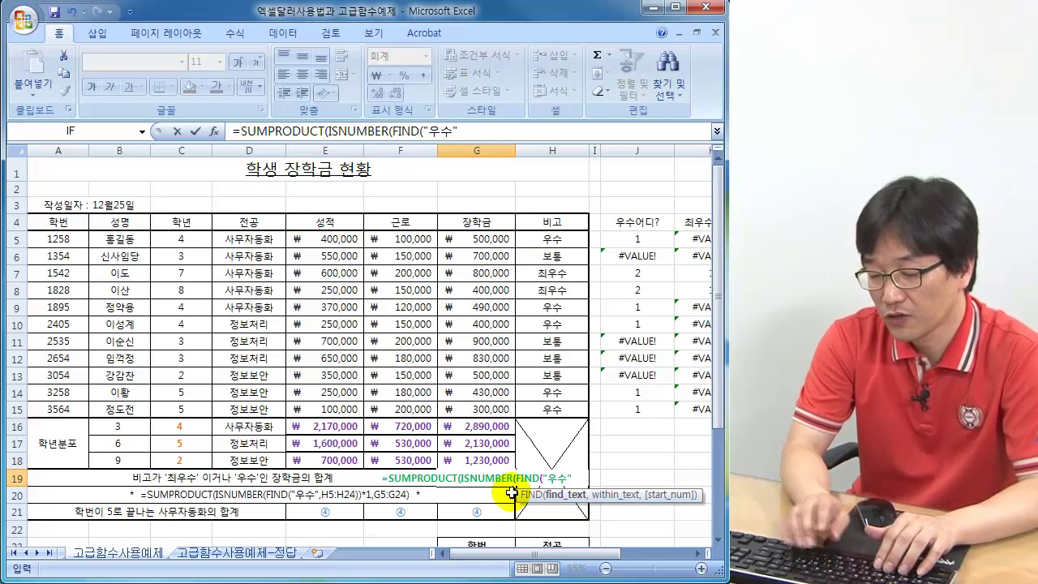
text(,)
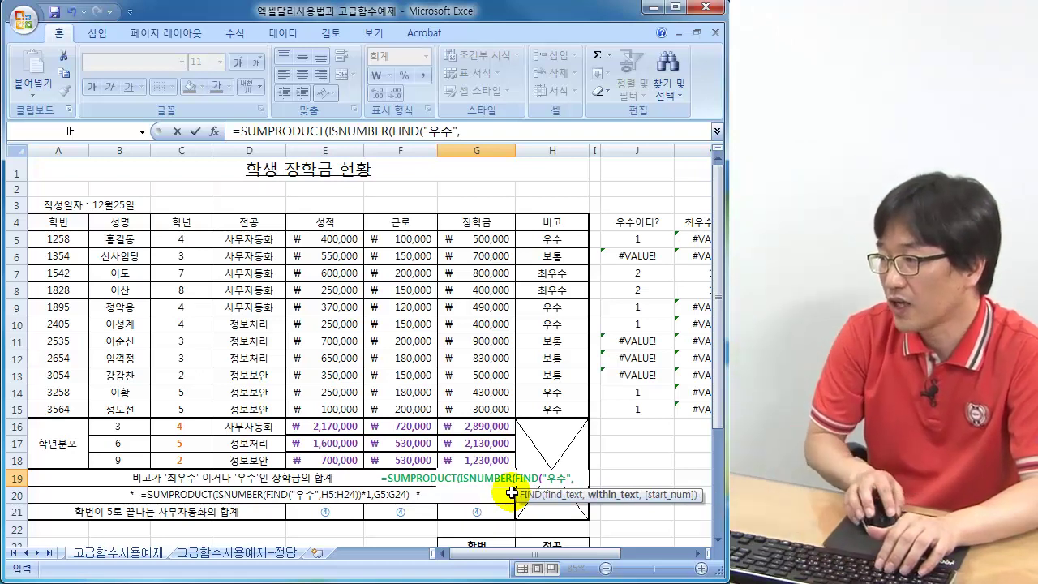
drag(563, 240, 544, 408)
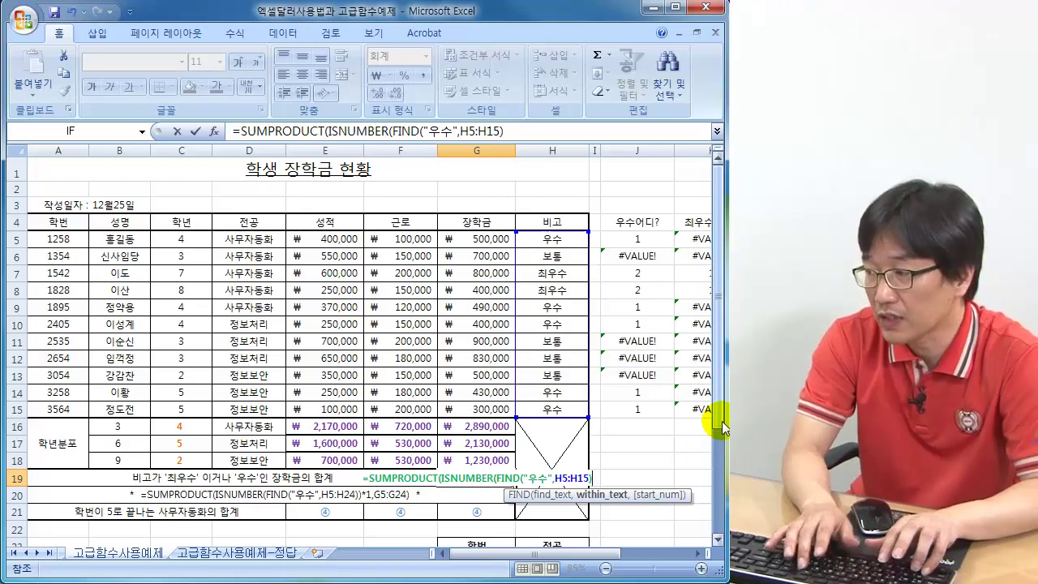
text())
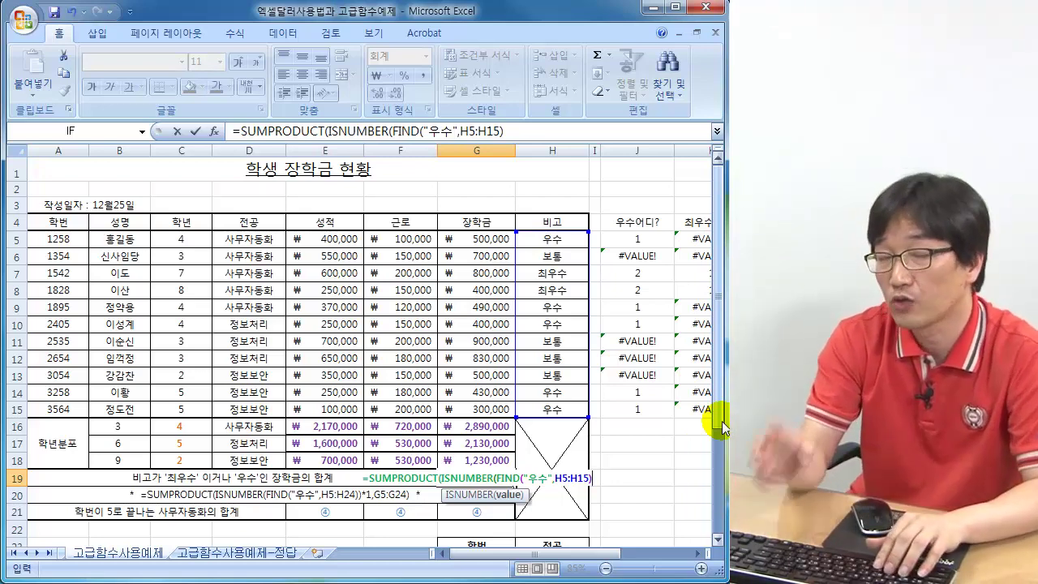
Close the ISNUMBER function around FIND and multiply its result by 1 as the first SUMPRODUCT array
text(*)
text(1)
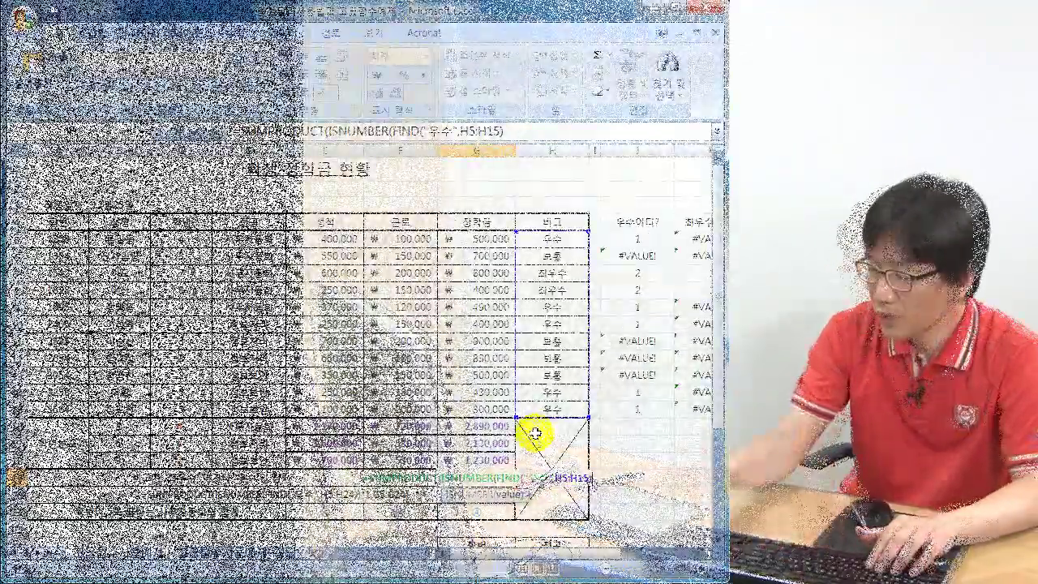
text(*)
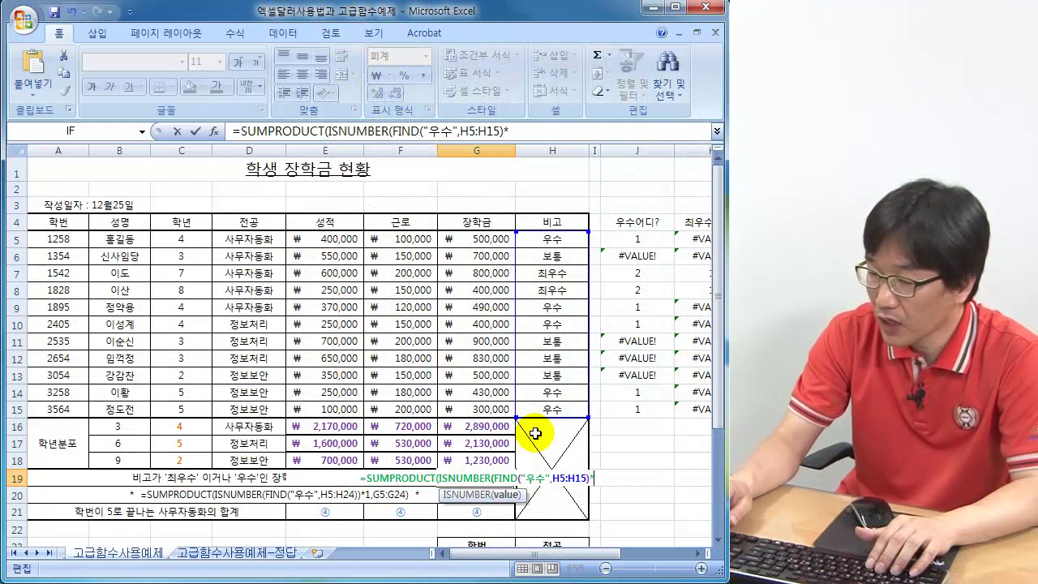
text(1)
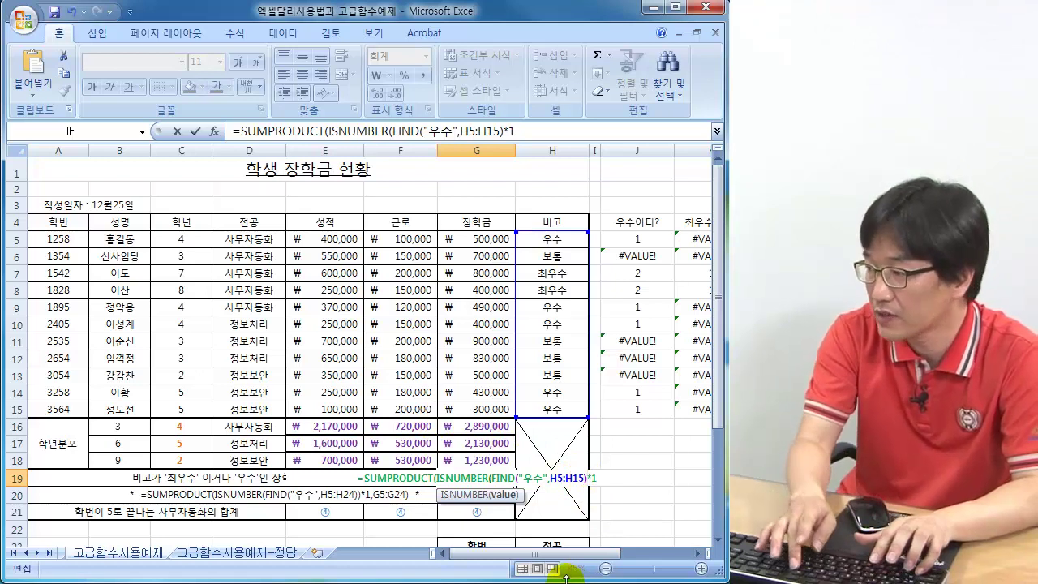
key(Left)
key(Left)
text())
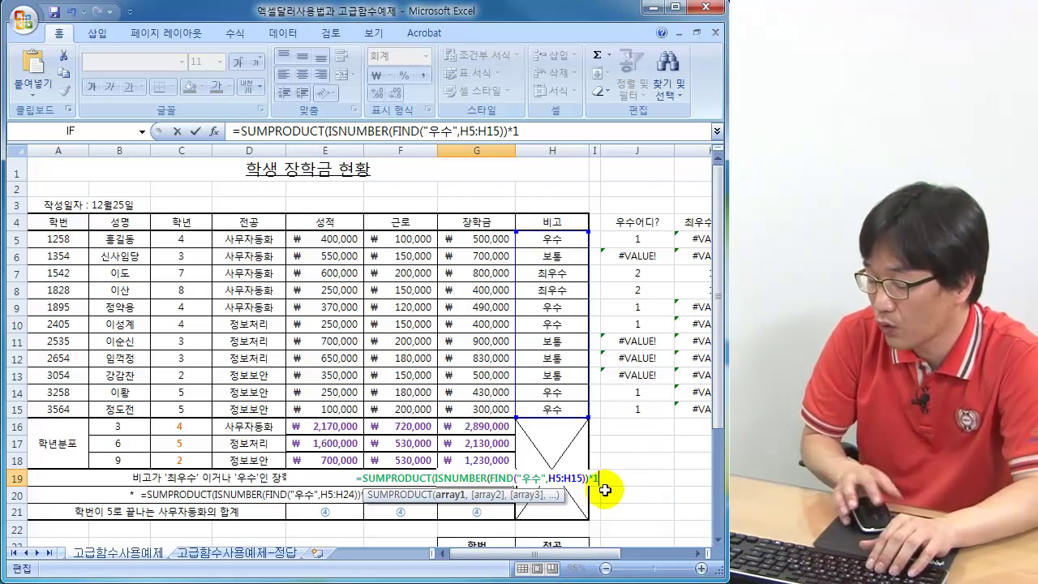
Add the 장학금 range G5:G15 as the second SUMPRODUCT array and commit the formula in G19
text(,)
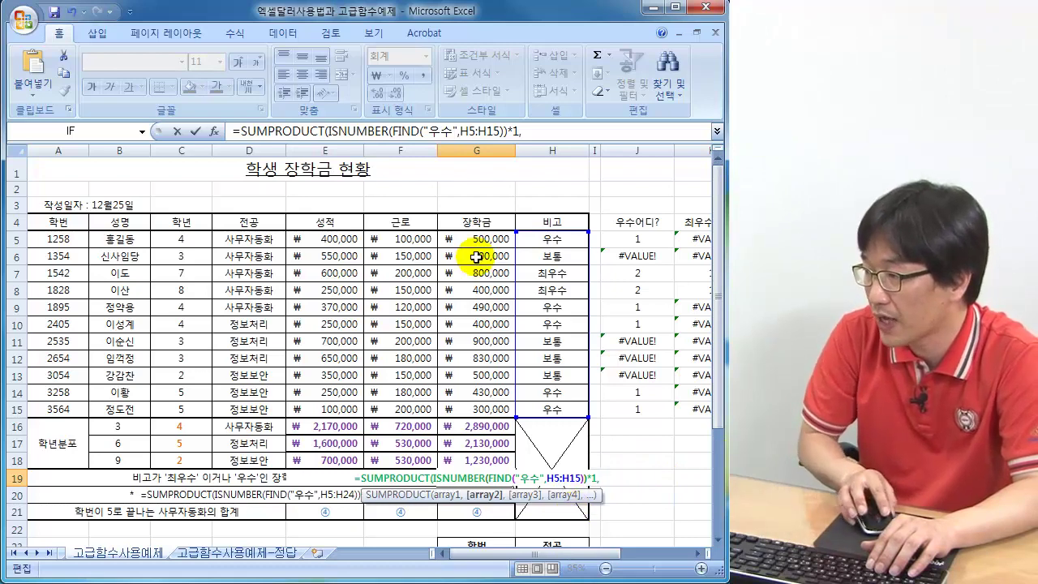
drag(478, 238, 467, 417)
text())
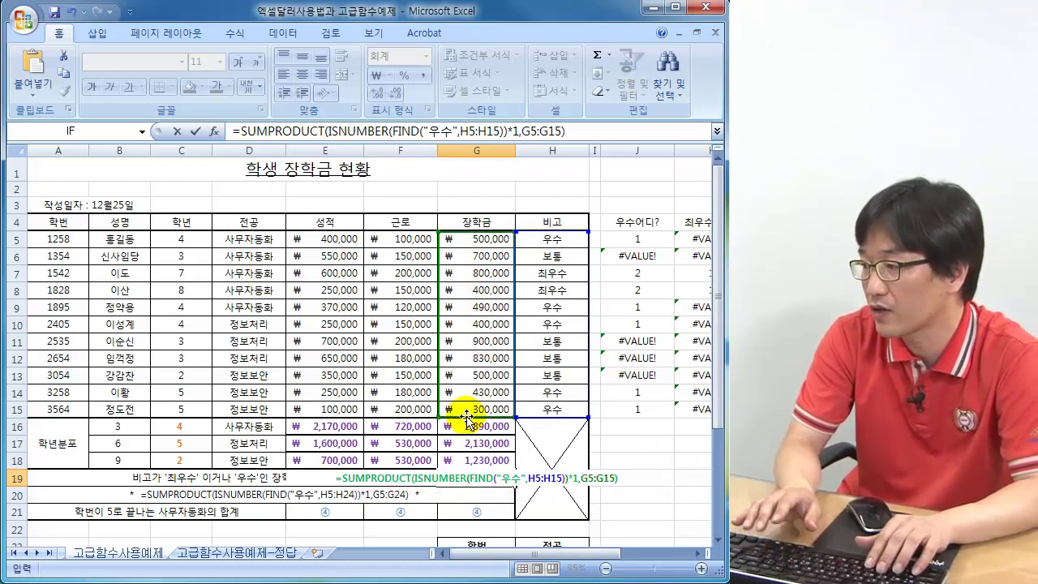
key(Return)
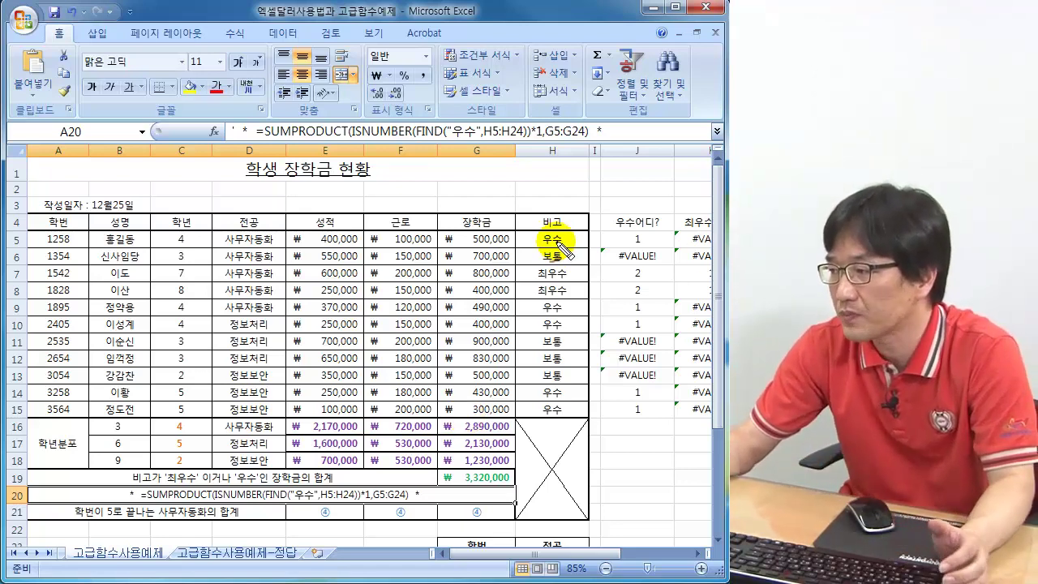
Mark the 우수 and 최우수 entries, their 장학금 amounts and a *1 note in red ink, and clear the markings
drag(545, 248, 549, 232)
mouse_move(555, 269)
mouse_down()
mouse_move(570, 331)
mouse_move(547, 302)
mouse_up()
mouse_move(596, 254)
mouse_down()
mouse_move(553, 301)
mouse_move(547, 285)
mouse_up()
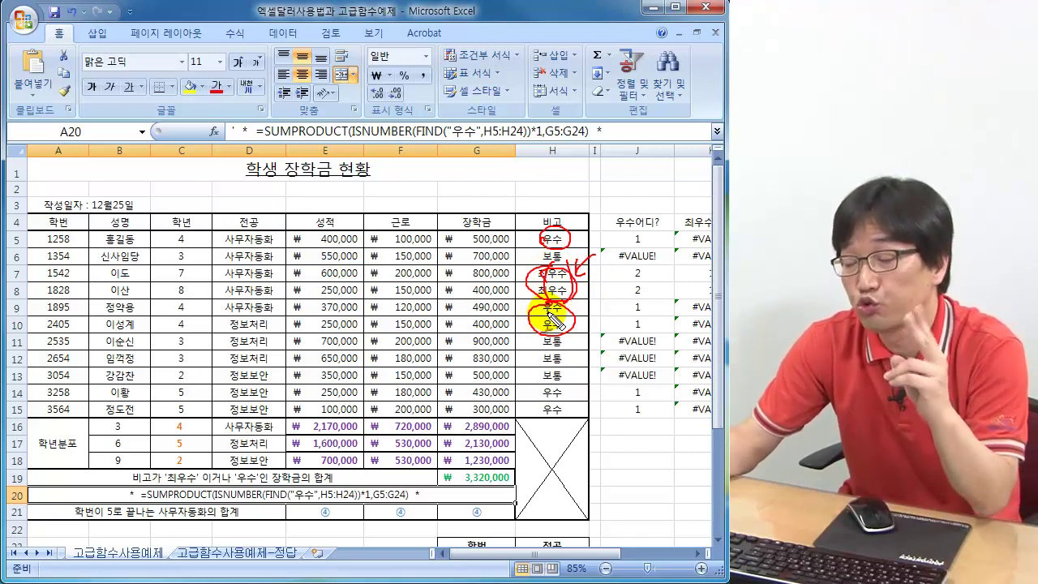
drag(527, 456, 513, 473)
mouse_move(566, 446)
mouse_down()
mouse_move(556, 466)
mouse_move(570, 465)
mouse_up()
mouse_move(553, 456)
mouse_down()
mouse_move(572, 454)
mouse_move(580, 468)
mouse_move(593, 433)
mouse_move(561, 474)
mouse_up()
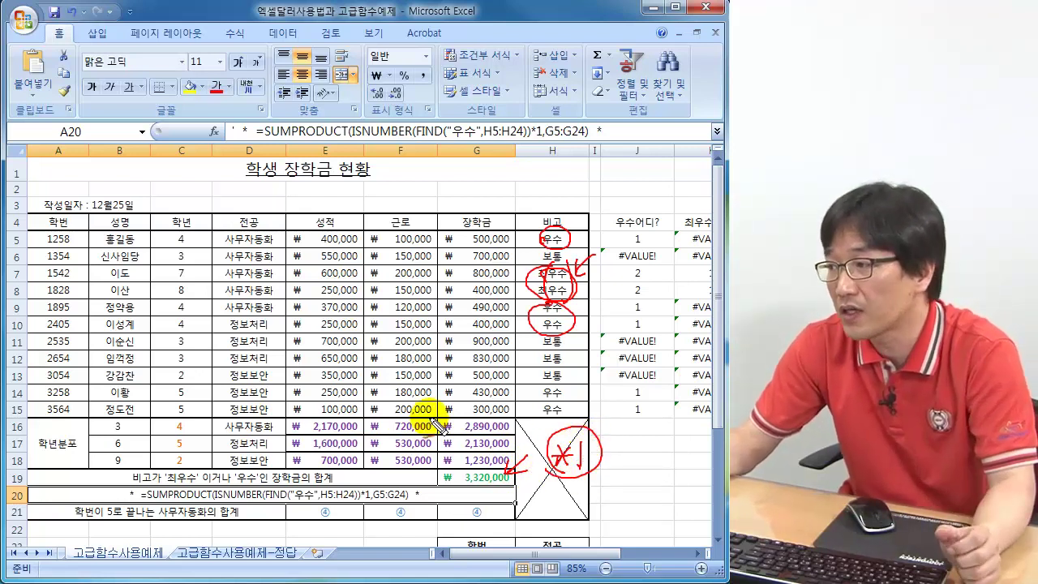
mouse_move(586, 257)
mouse_down()
mouse_move(598, 292)
mouse_move(571, 391)
mouse_up()
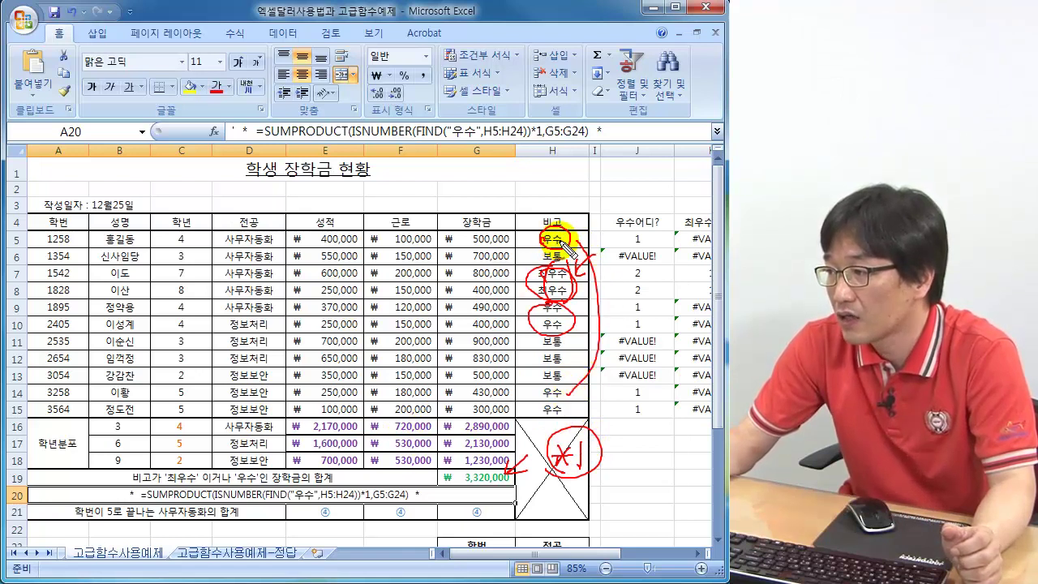
mouse_move(506, 234)
mouse_down()
mouse_move(525, 250)
mouse_move(516, 254)
mouse_move(517, 328)
mouse_up()
drag(511, 365, 510, 402)
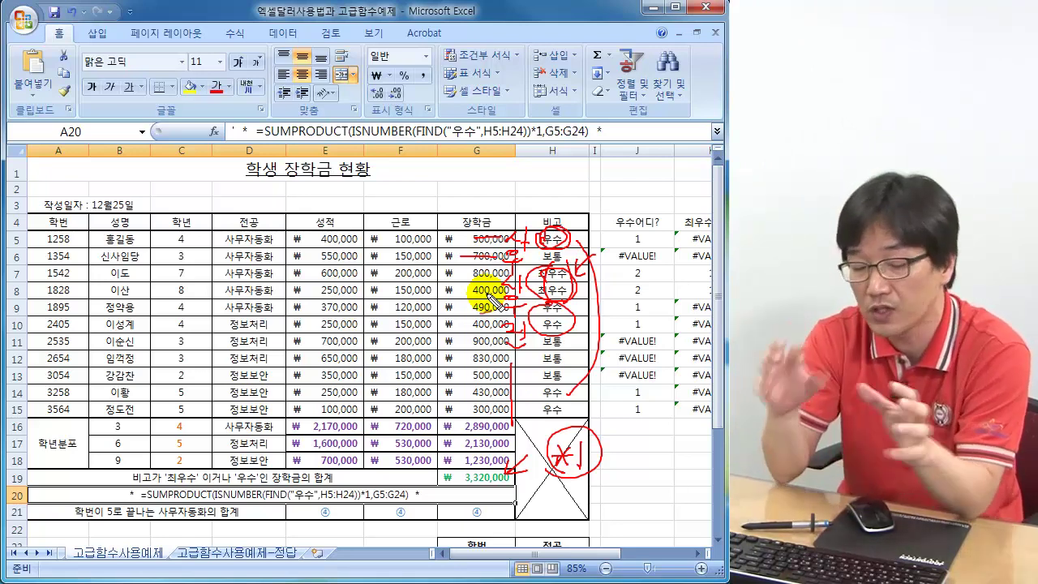
key(Escape)
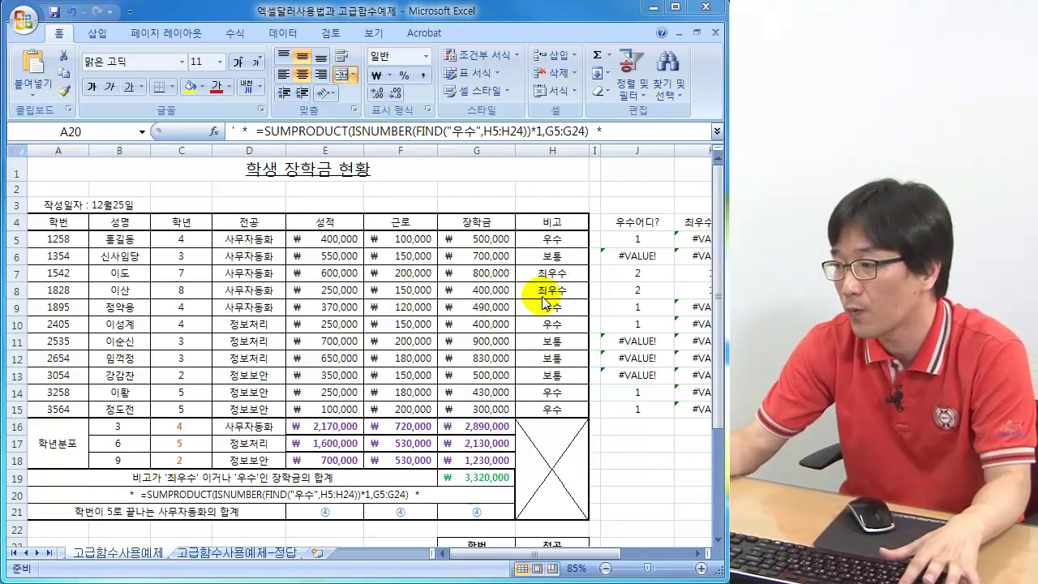
Mark the G19 total and the formula text of row 20 in red ink, and clear the markings
mouse_move(451, 486)
mouse_down()
mouse_move(469, 470)
mouse_move(535, 460)
mouse_up()
drag(261, 118, 257, 154)
drag(582, 114, 585, 167)
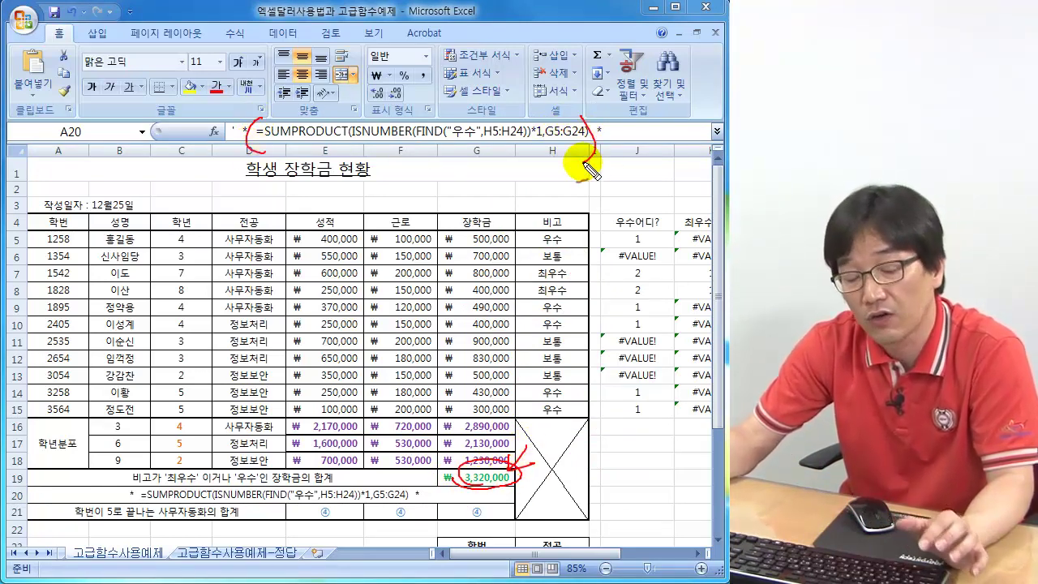
key(Escape)
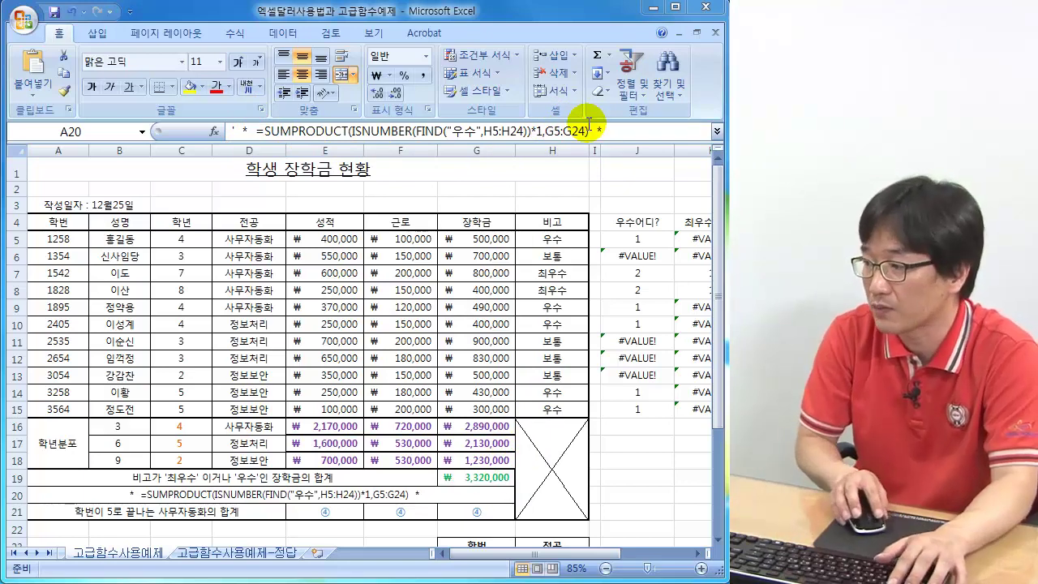
Check the formula in G19 and clear the existing formula text from merged cell A20
click(487, 478)
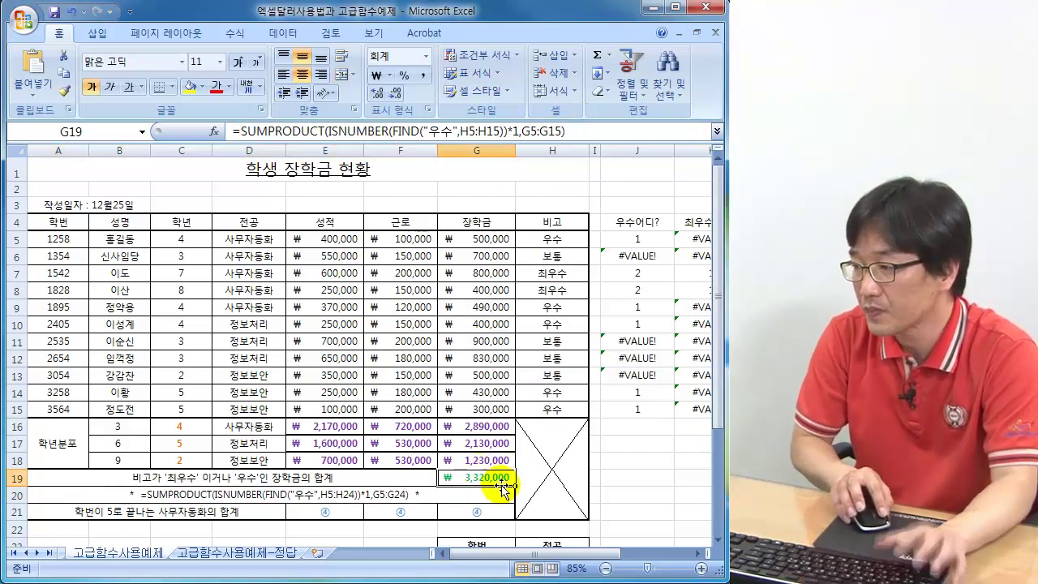
click(308, 495)
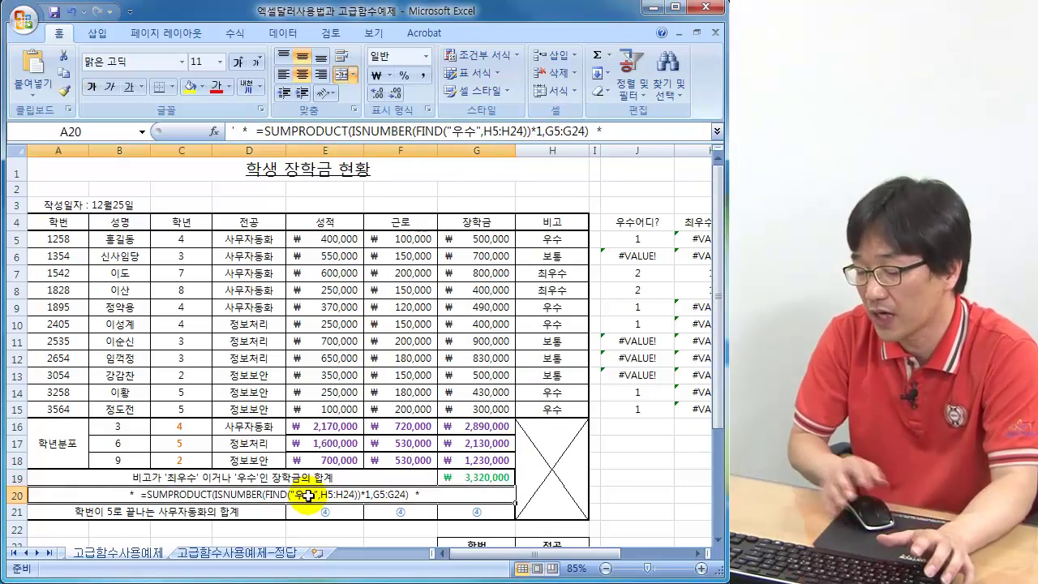
key(Delete)
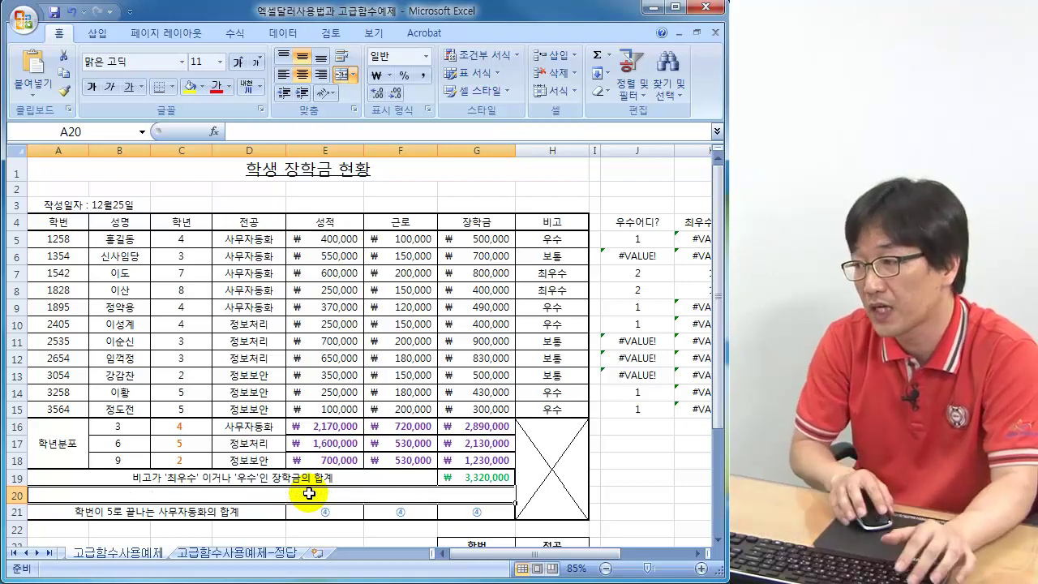
Copy the entire SUMPRODUCT formula text from cell G19 and leave the cell's editing mode
click(500, 480)
double_click(485, 478)
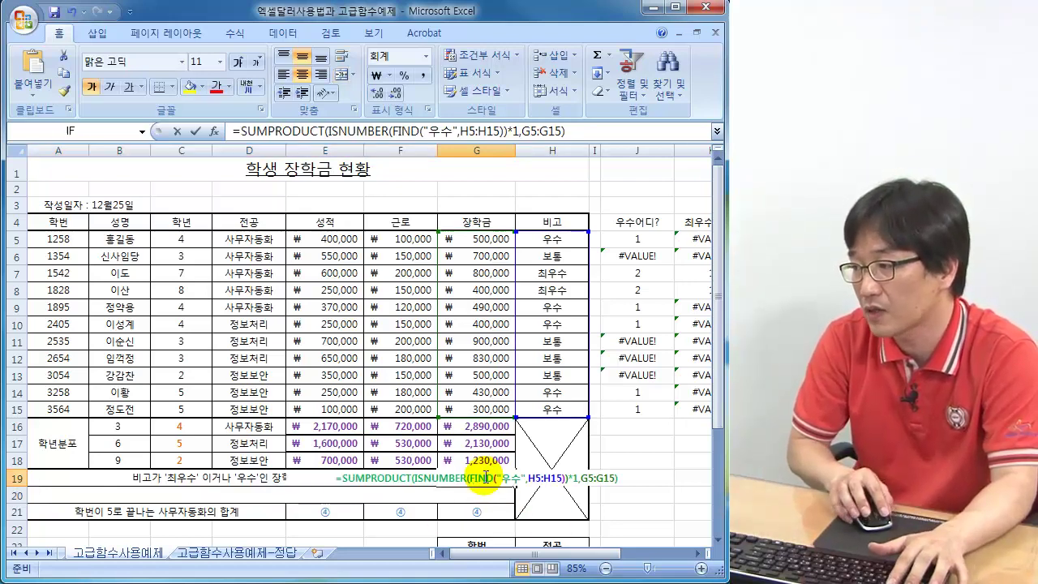
drag(332, 478, 634, 492)
key(ctrl+c)
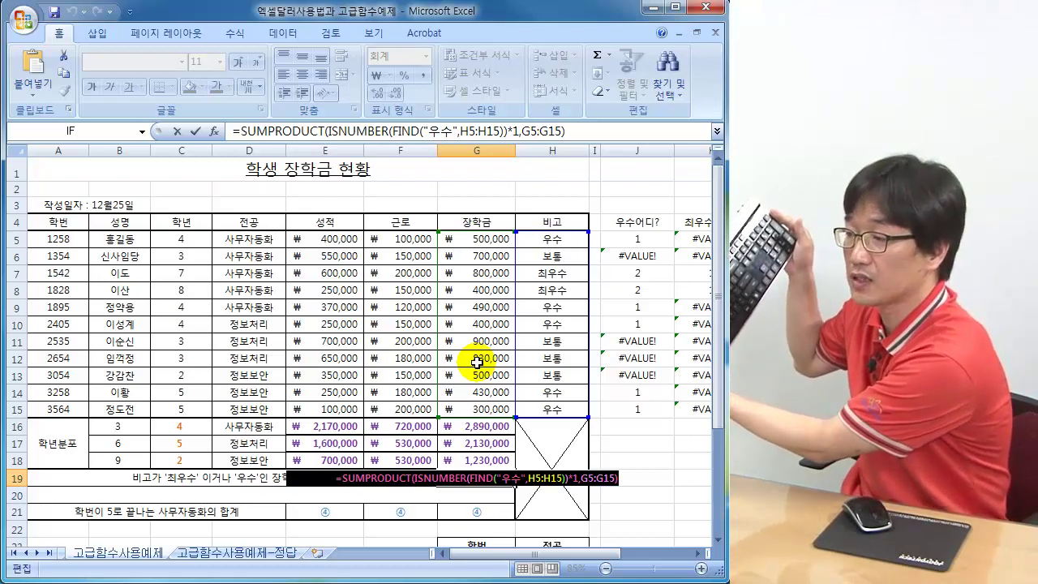
key(ctrl+Return)
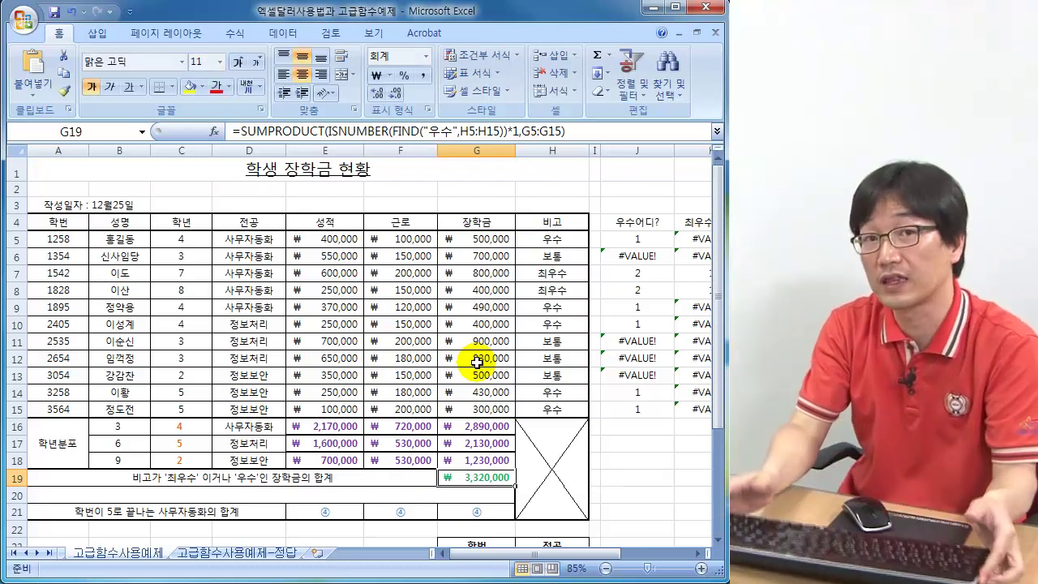
Paste the formula =SUMPRODUCT(ISNUMBER(FIND("우수",H5:H15))*1,G5:G15) into merged cell A20 and commit it
click(207, 493)
text(=)
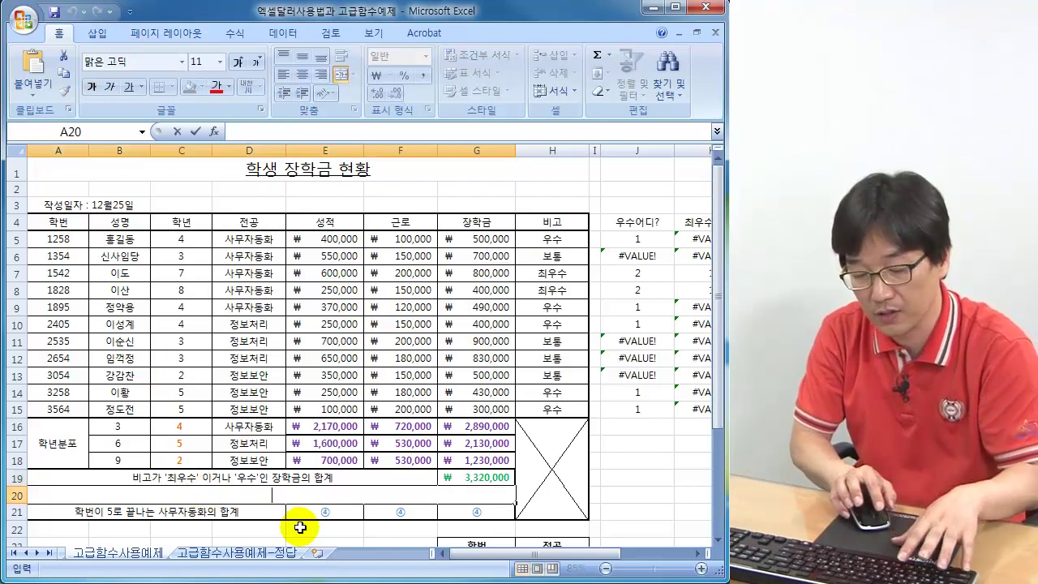
key(ctrl+v)
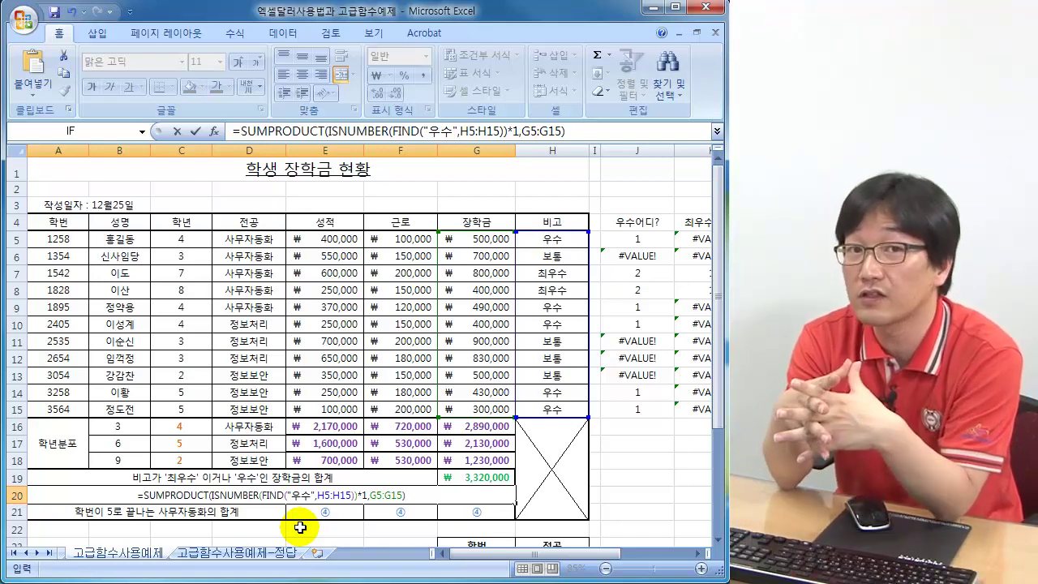
key(Return)
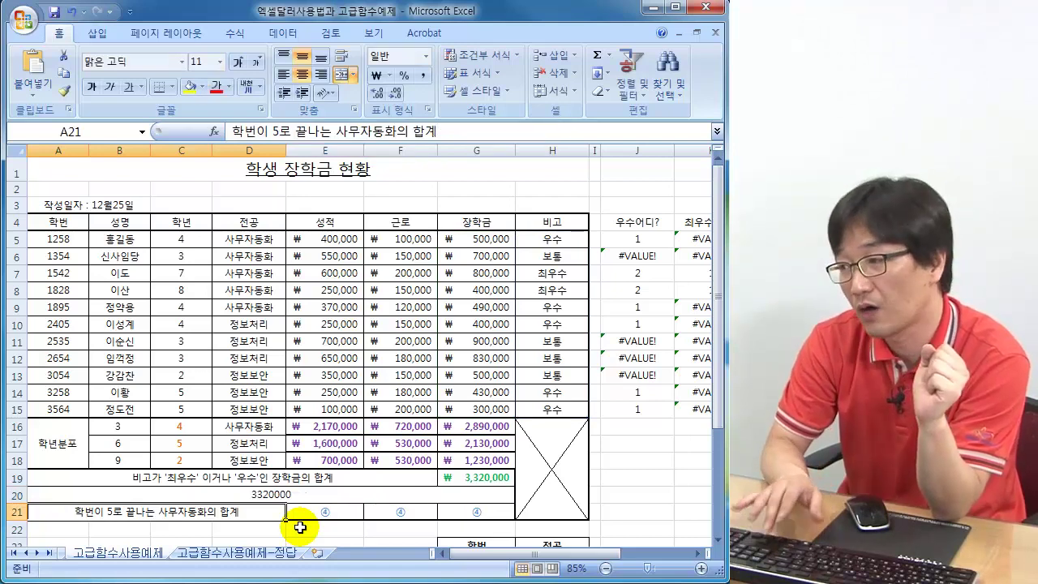
Turn the formula in A20 into plain text by putting an apostrophe before its equals sign
key(Up)
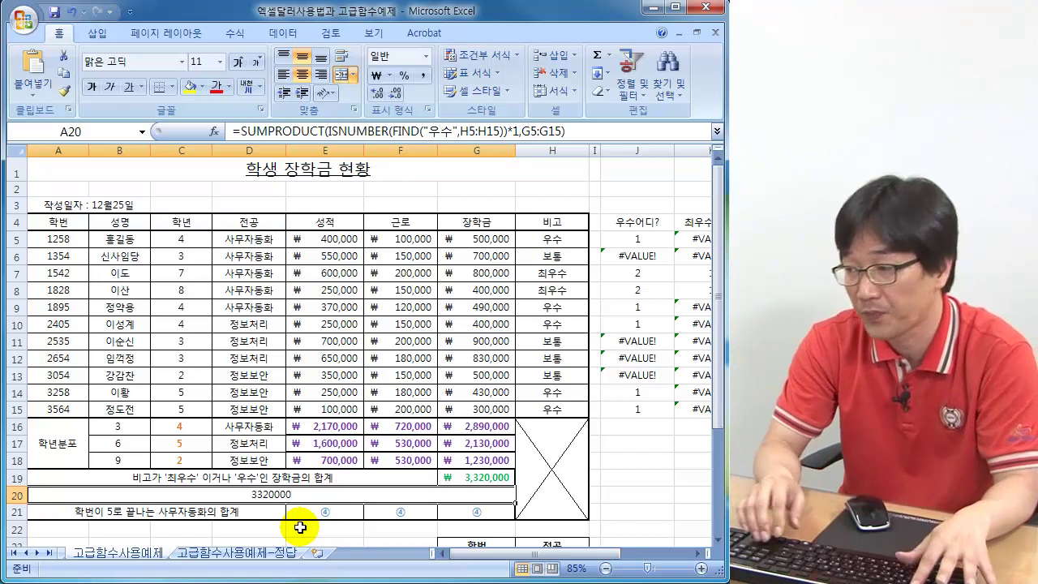
key(F2)
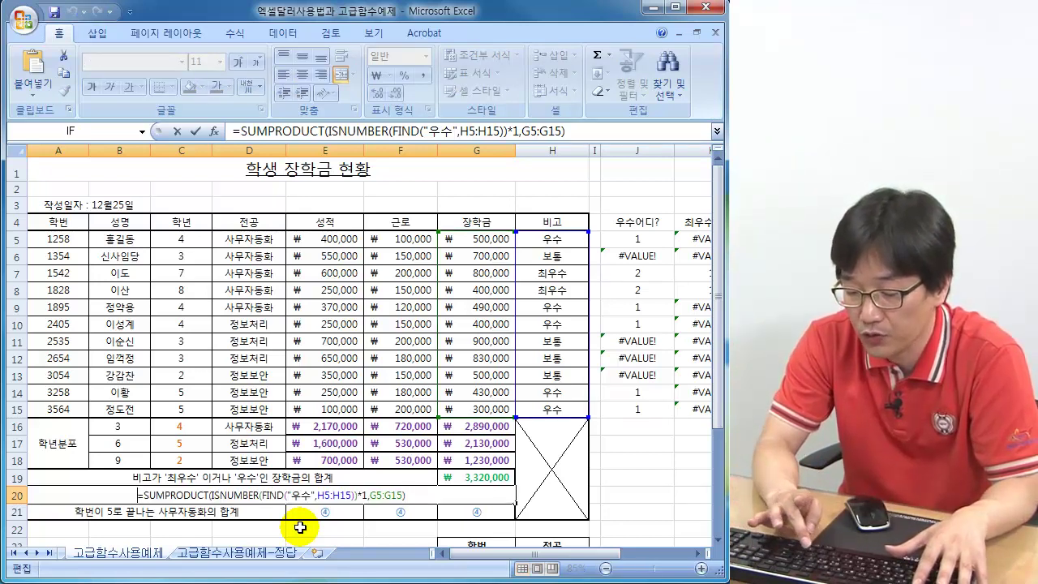
text(')
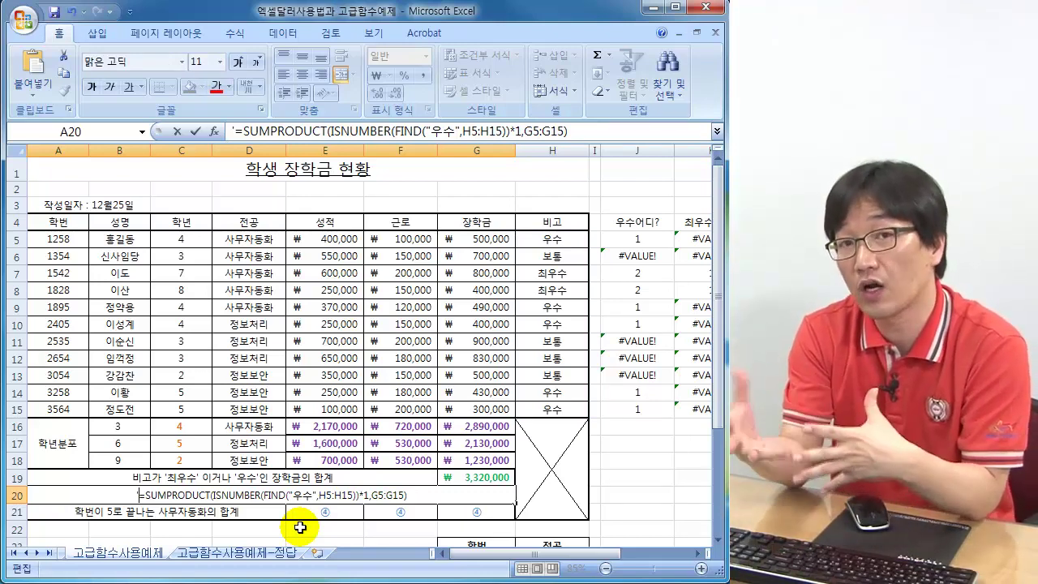
key(Return)
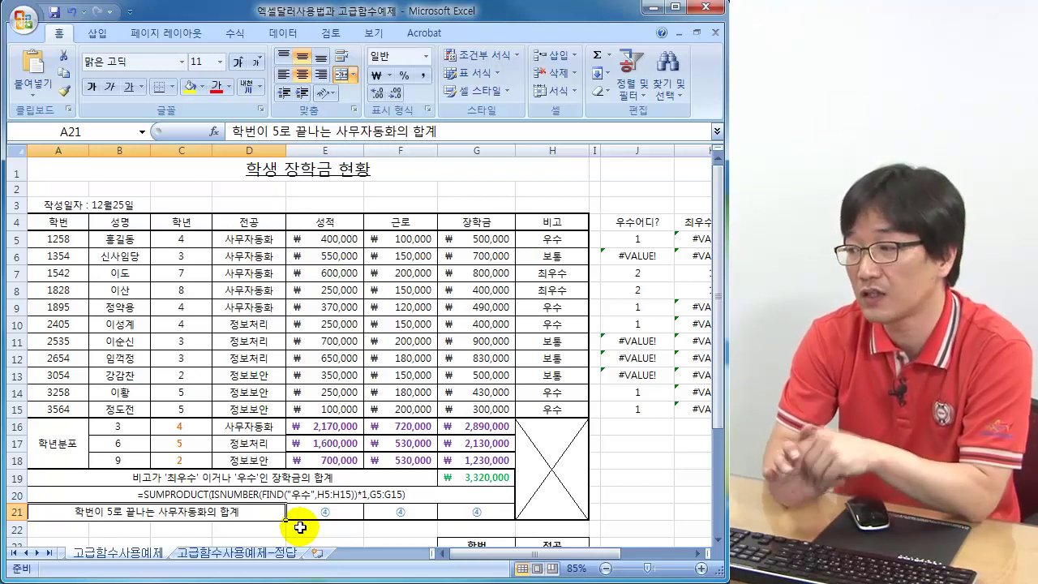
Examine the task instructions below the table in rows 26 to 32
key(Down)
key(Down)
key(Down)
key(Down)
key(Down)
key(Down)
key(Down)
key(Down)
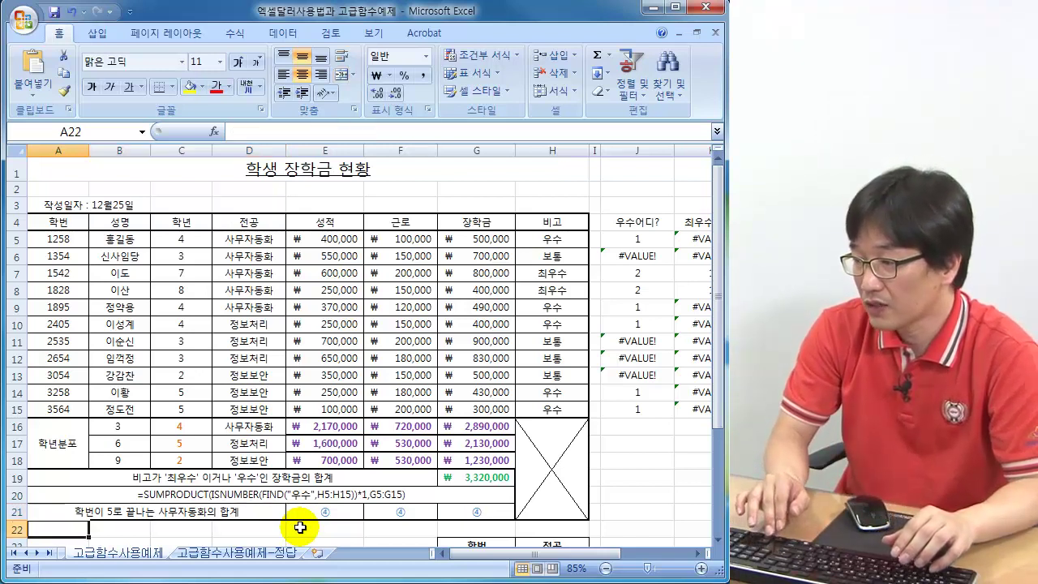
key(Down)
key(Down)
key(Down)
key(Down)
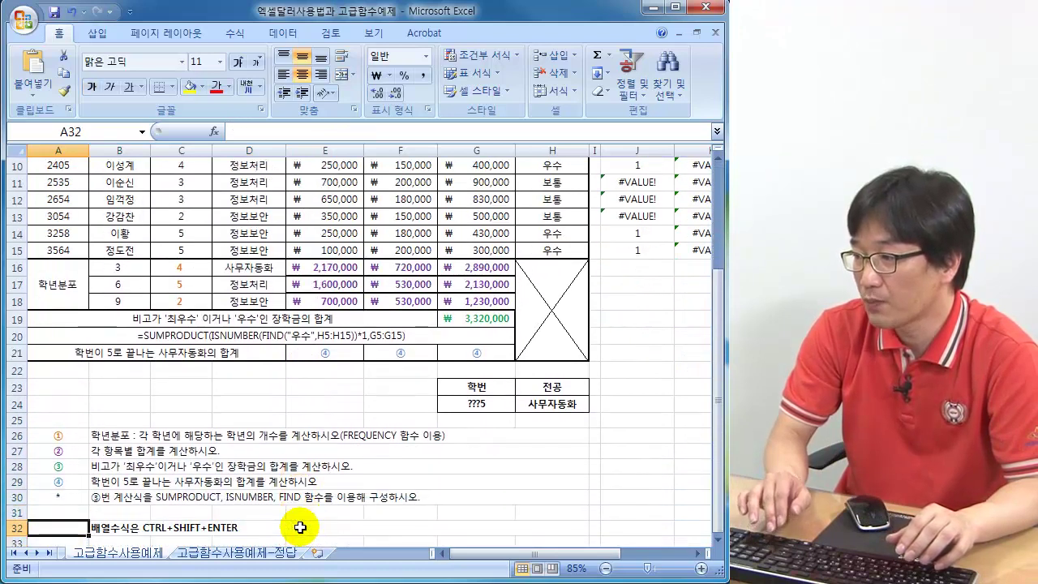
Examine the student rows whose 학번 ends in 5 against the row 21 label for the 사무자동화 total
click(327, 334)
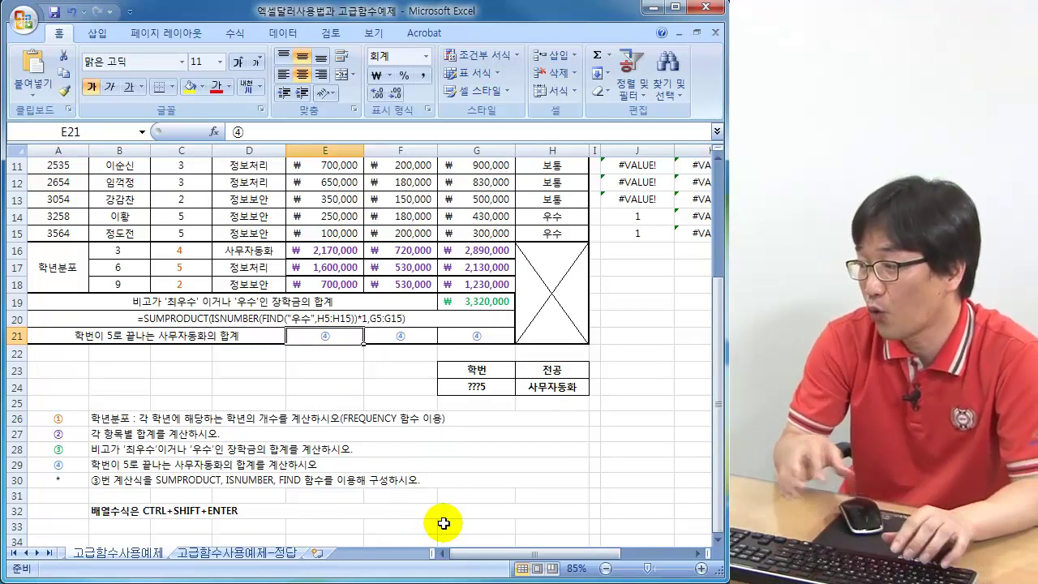
scroll(444, 523, up, 4)
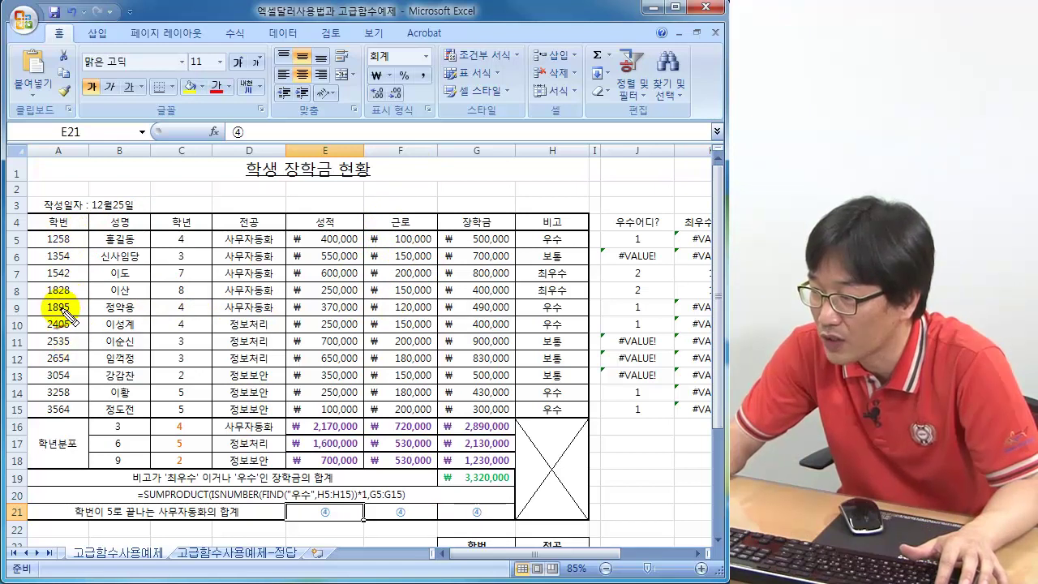
drag(65, 300, 141, 309)
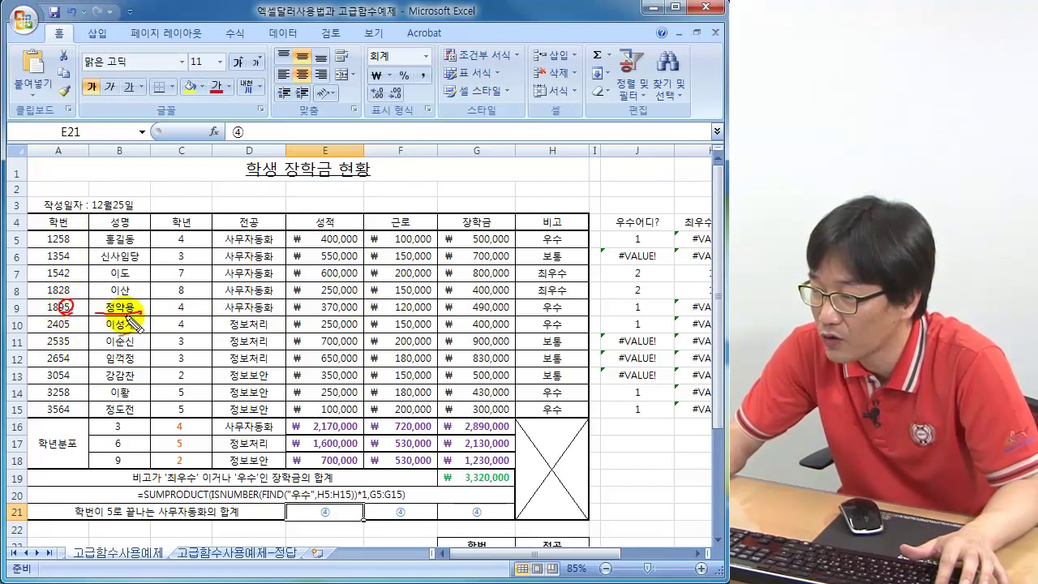
drag(67, 317, 144, 328)
drag(68, 334, 143, 347)
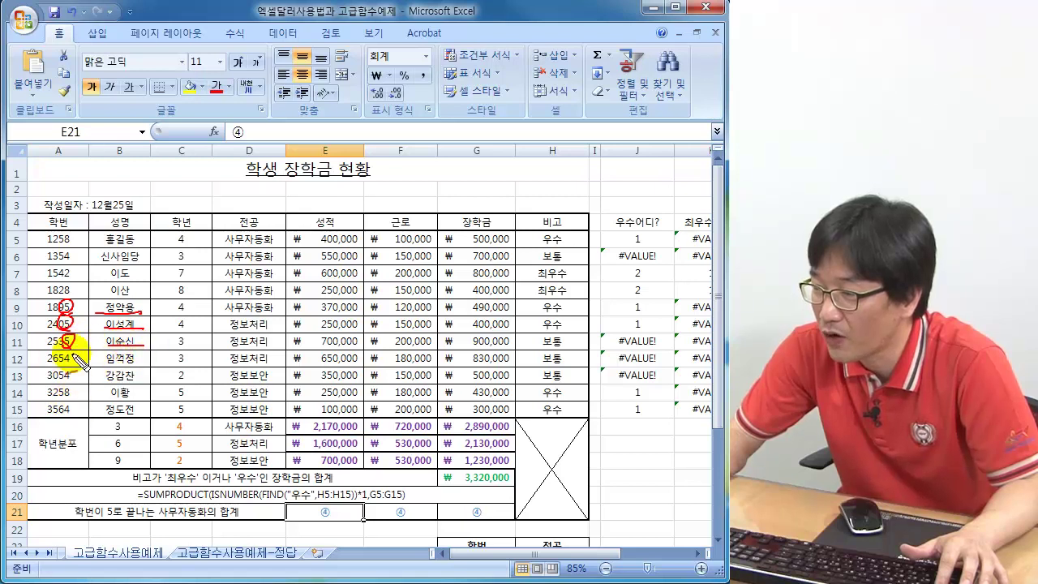
mouse_move(43, 301)
mouse_down()
mouse_move(33, 331)
mouse_move(50, 348)
mouse_up()
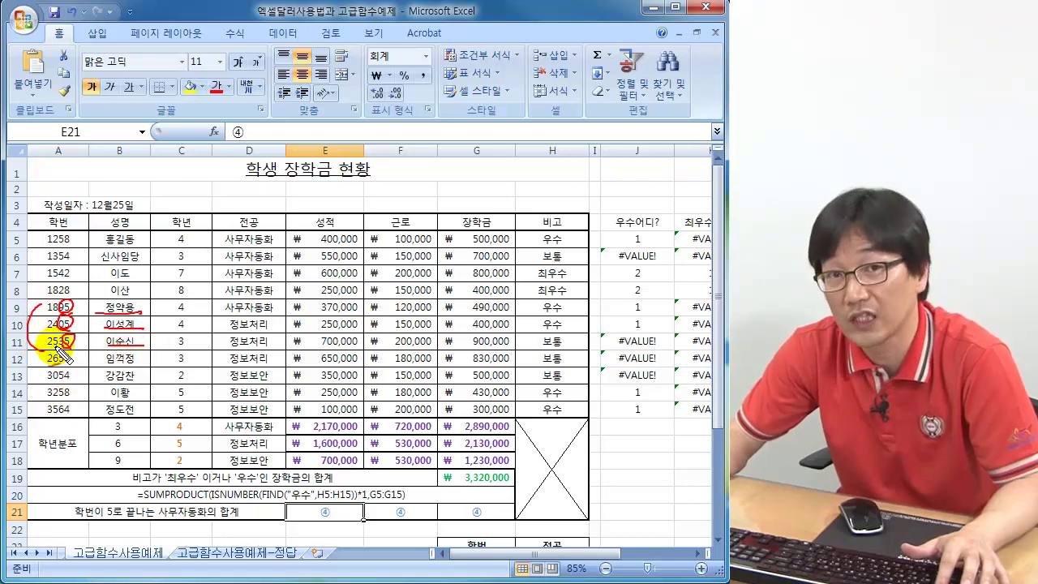
drag(151, 307, 146, 350)
mouse_move(242, 507)
mouse_down()
mouse_move(194, 501)
mouse_move(233, 517)
mouse_move(189, 521)
mouse_move(203, 525)
mouse_up()
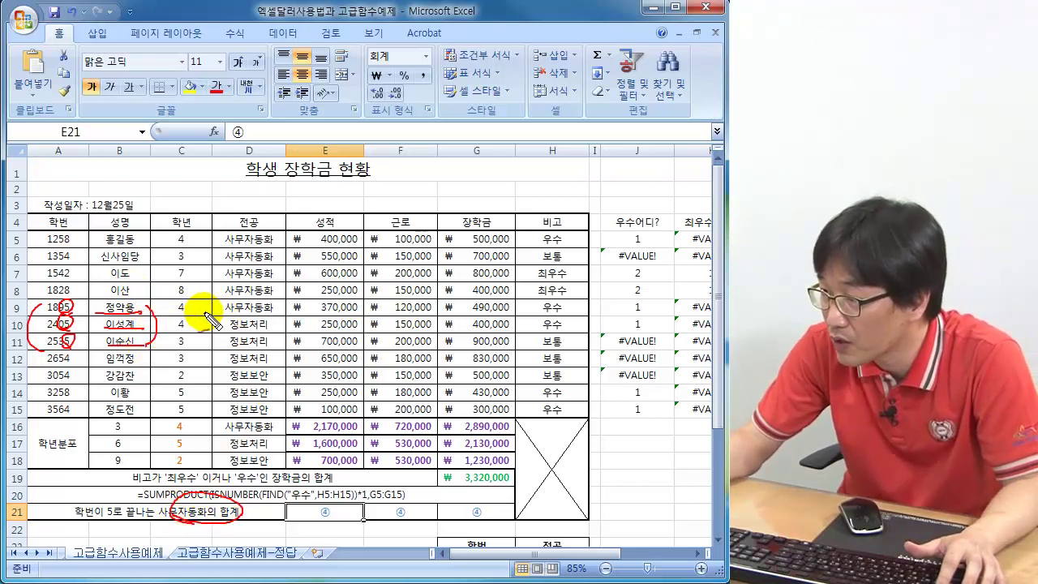
Trace which 성적, 근로 and 장학금 amounts of the matching 사무자동화 student belong in E21, F21 and G21
drag(215, 308, 215, 351)
mouse_move(231, 308)
mouse_down()
mouse_move(275, 302)
mouse_move(233, 324)
mouse_up()
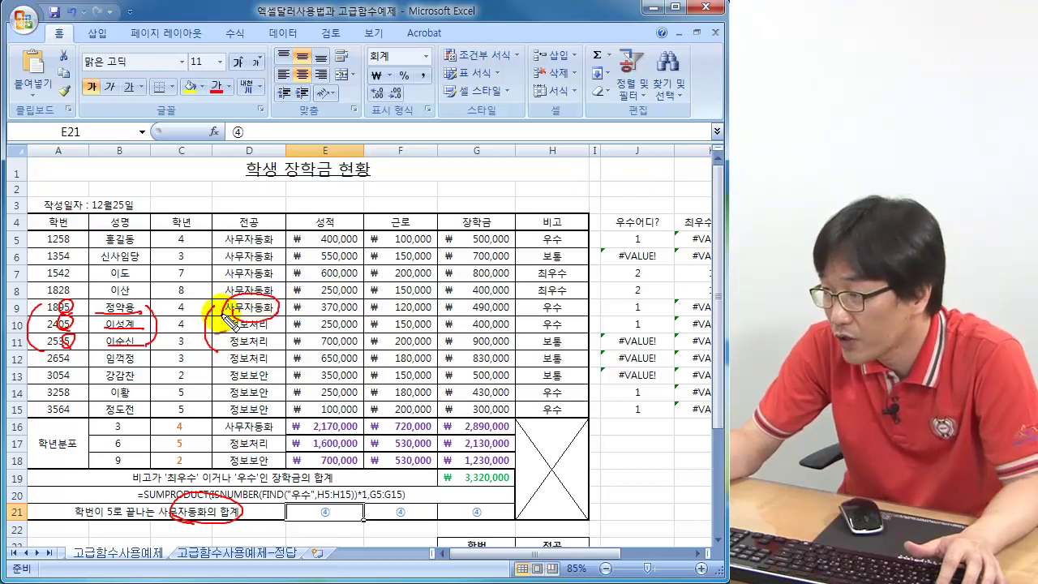
mouse_move(328, 316)
mouse_down()
mouse_move(357, 304)
mouse_move(301, 303)
mouse_move(297, 317)
mouse_move(279, 426)
mouse_move(295, 519)
mouse_up()
mouse_move(394, 311)
mouse_down()
mouse_move(436, 315)
mouse_move(423, 305)
mouse_move(445, 390)
mouse_move(414, 502)
mouse_up()
mouse_move(463, 297)
mouse_down()
mouse_move(494, 311)
mouse_move(487, 519)
mouse_move(507, 502)
mouse_up()
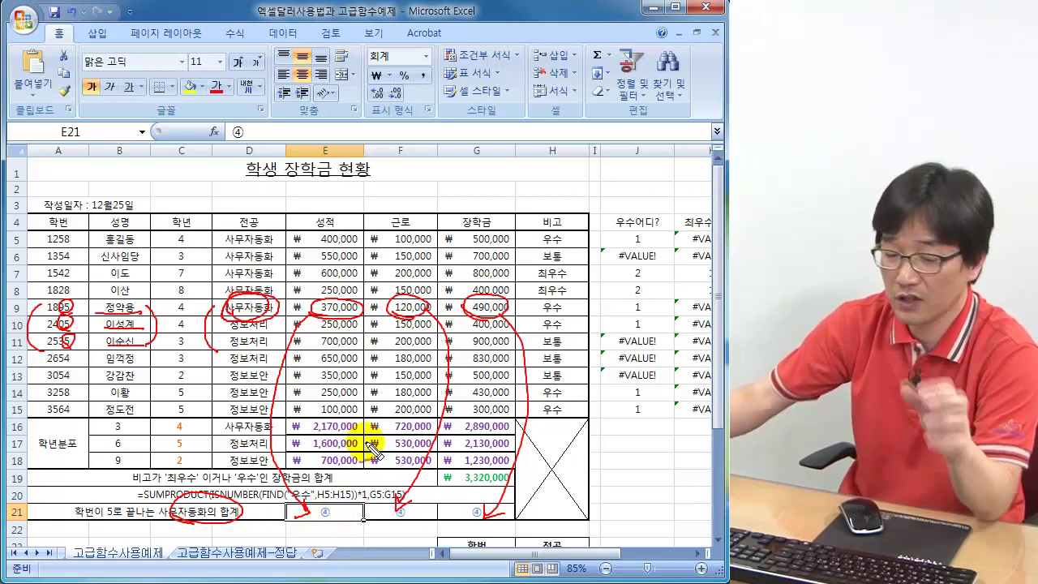
key(Escape)
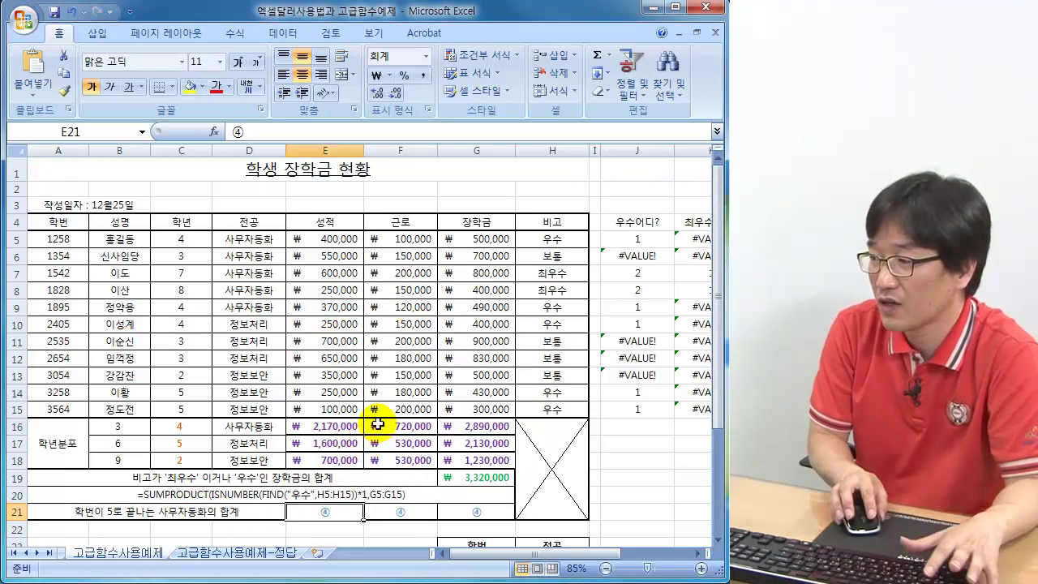
Start a DSUM formula in E21 with the student table A4:H15, including its headers, as the database
click(392, 447)
scroll(393, 447, down, 1)
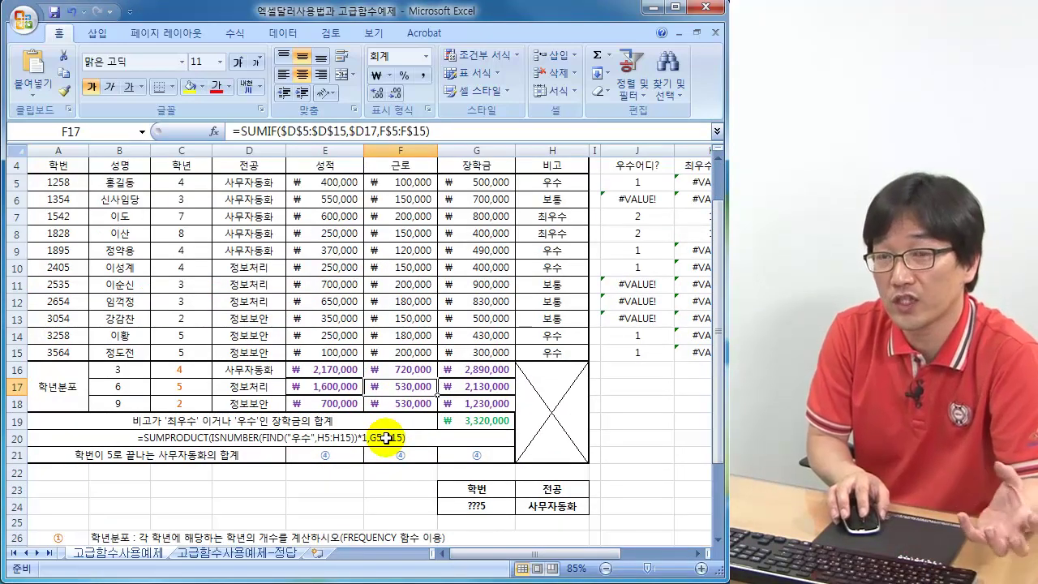
click(319, 456)
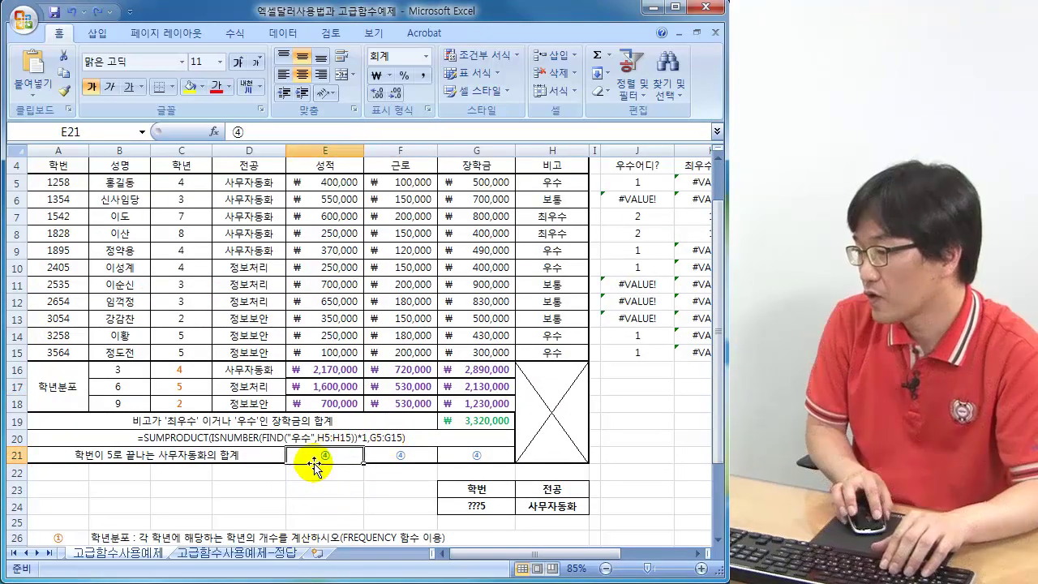
text(=)
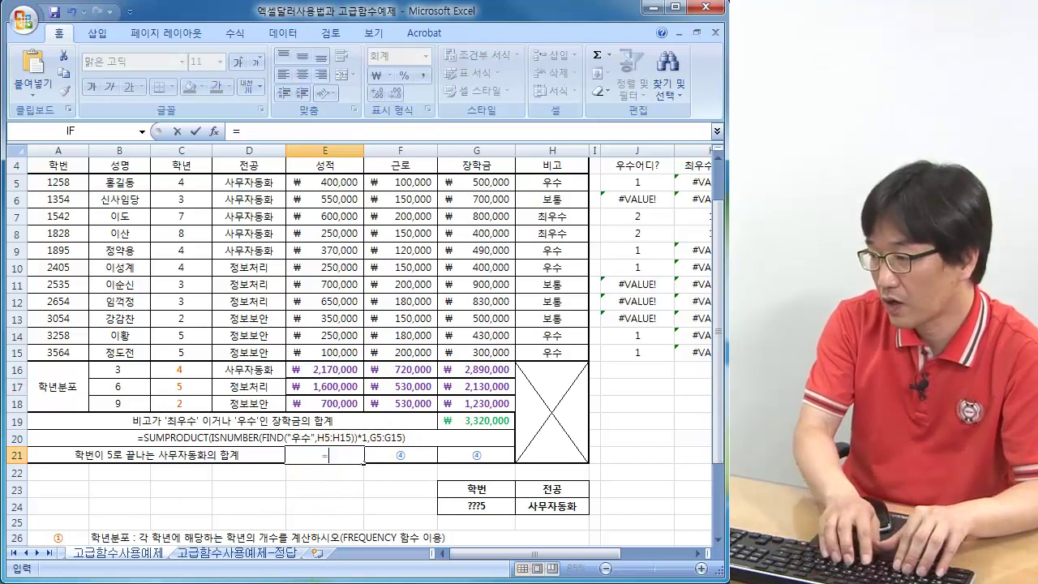
text(DSUM)
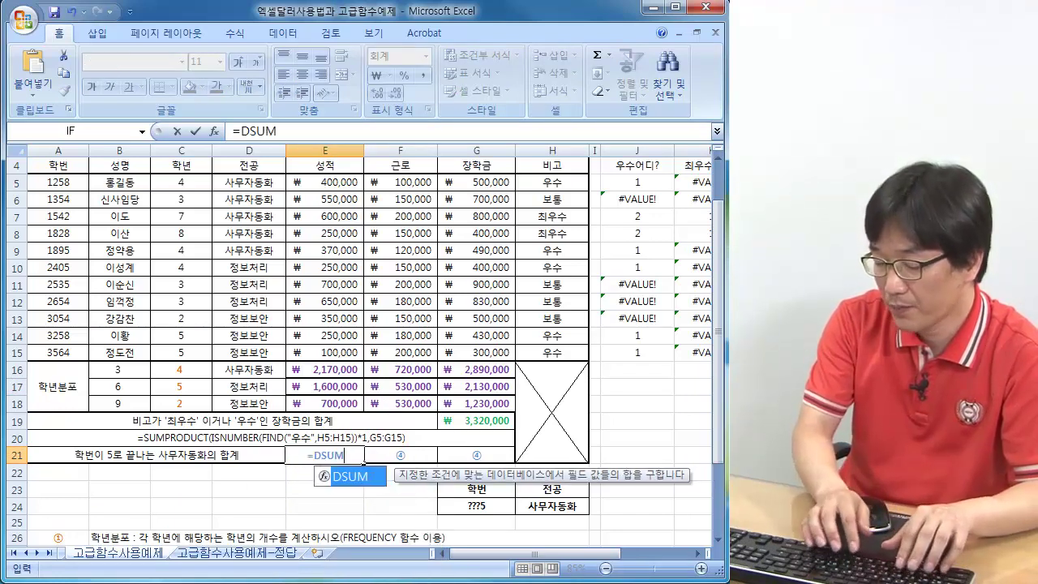
text(()
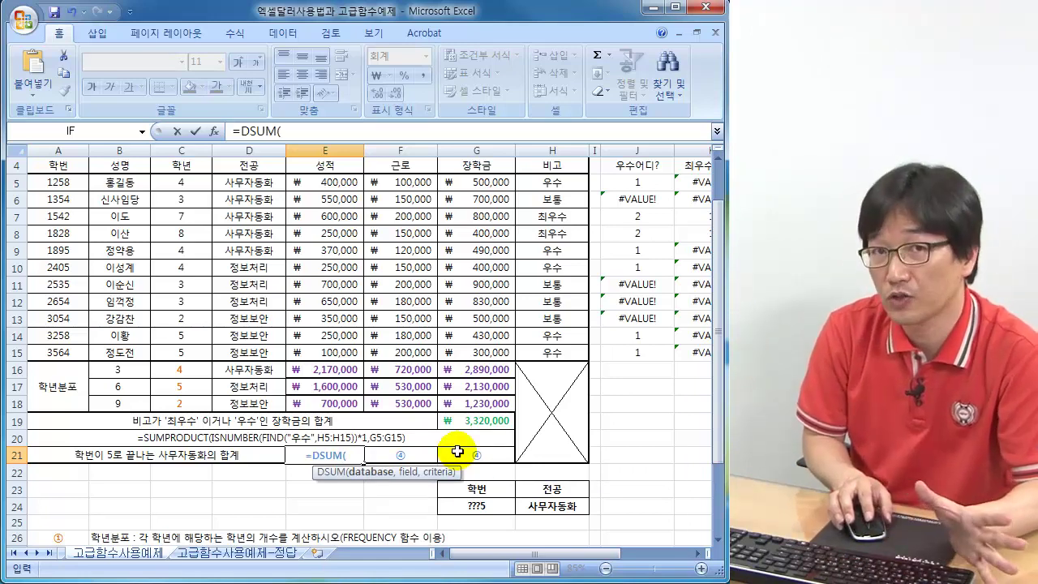
scroll(458, 451, up, 1)
drag(45, 219, 549, 413)
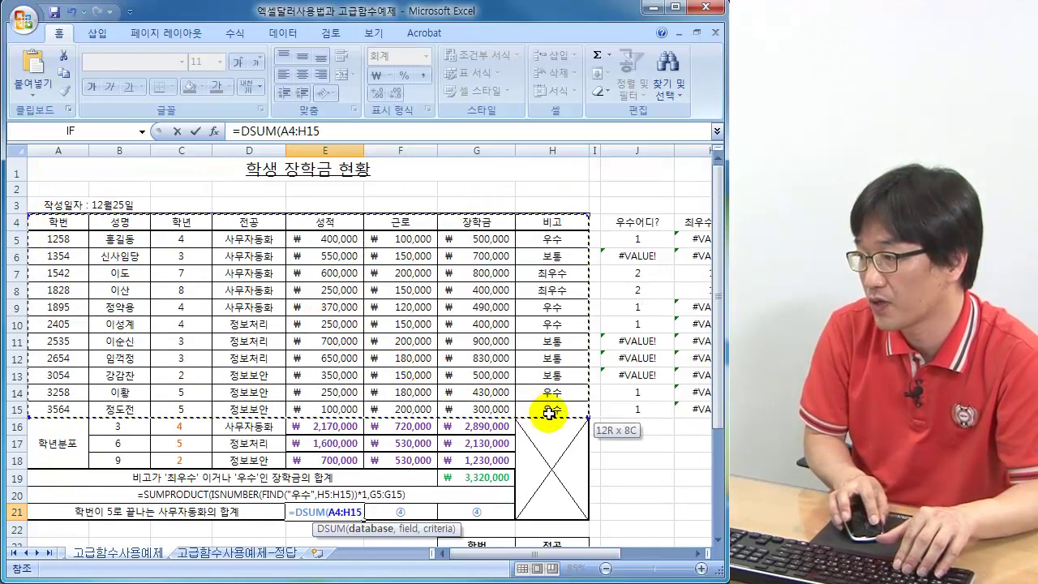
scroll(549, 445, down, 1)
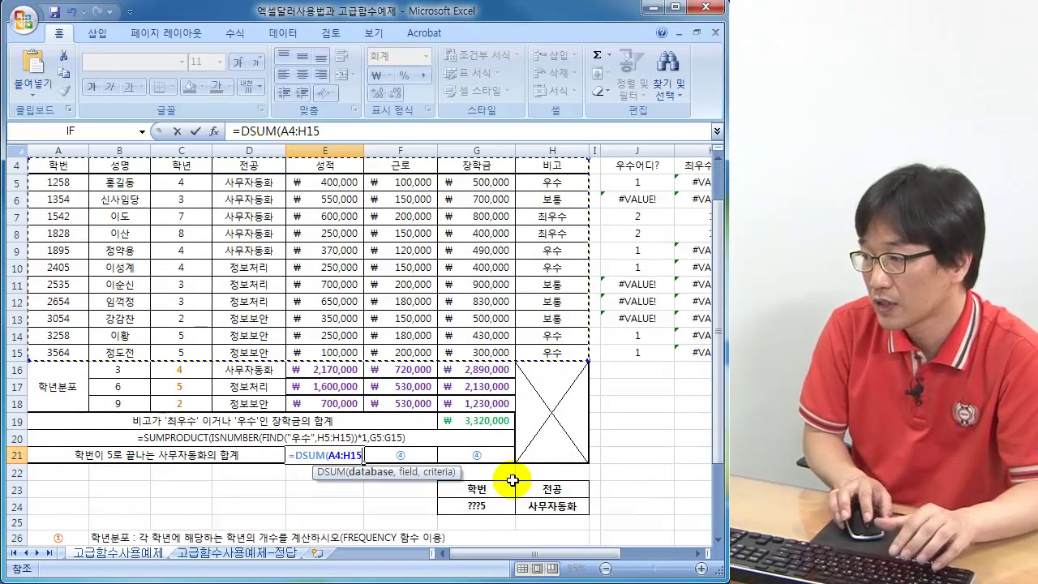
text(,)
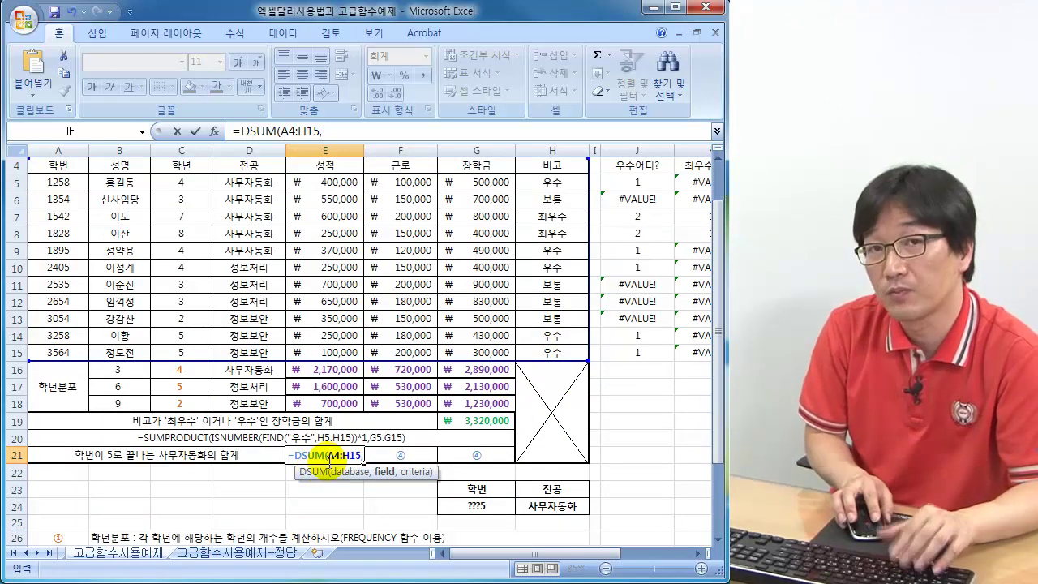
Complete the E21 formula as =DSUM(A4:H15,E4,G23:H24), using the 성적 header as field and the 학번/전공 block as criteria, and commit it
scroll(331, 456, up, 1)
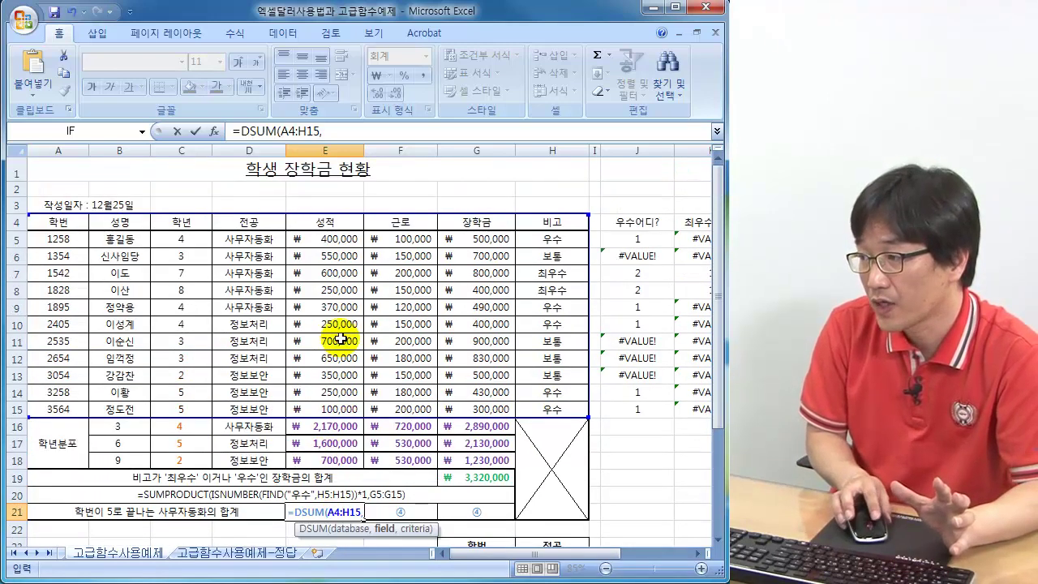
click(334, 219)
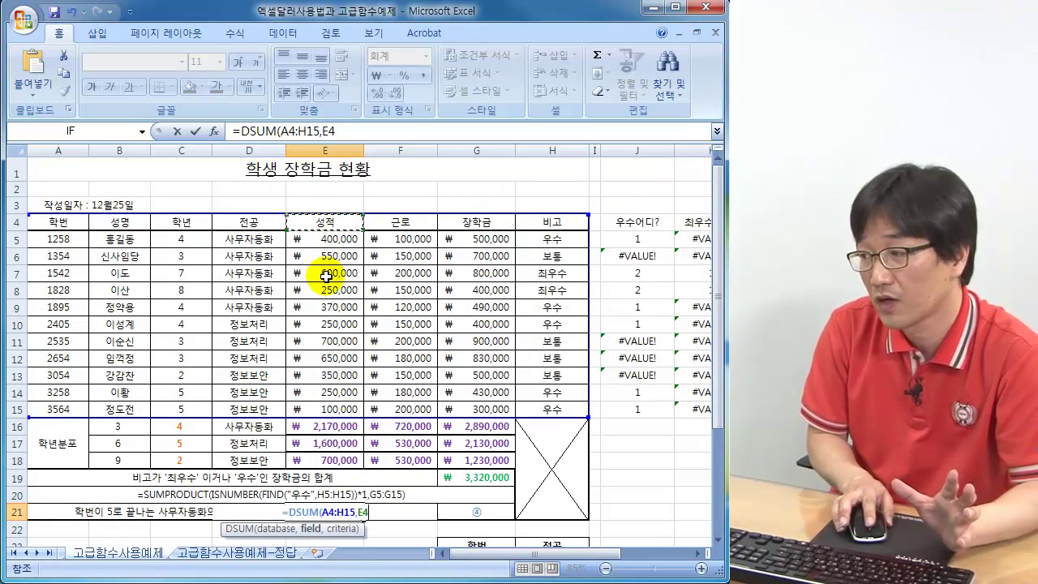
scroll(325, 276, down, 2)
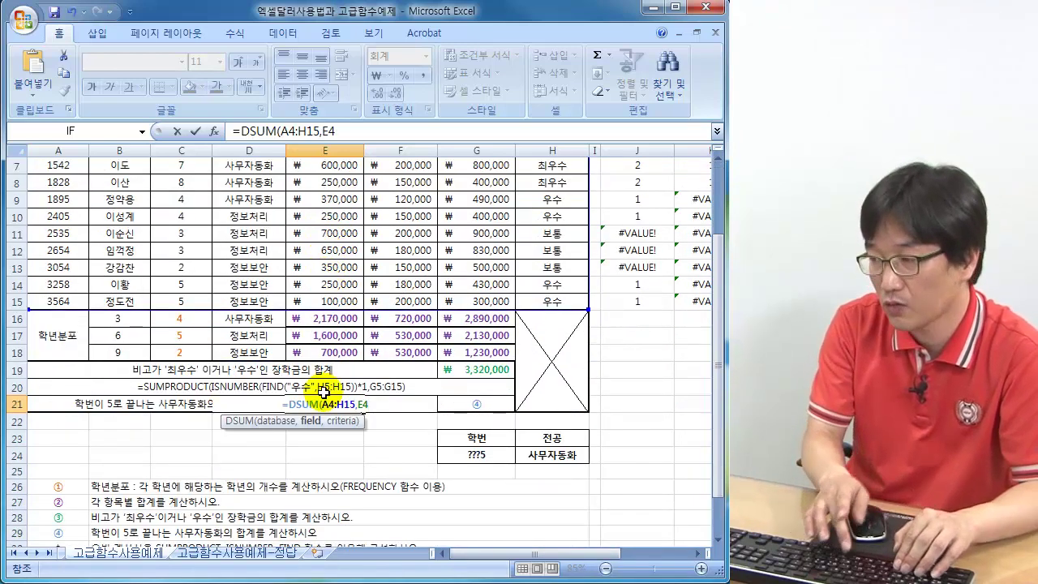
text(,)
drag(475, 437, 568, 456)
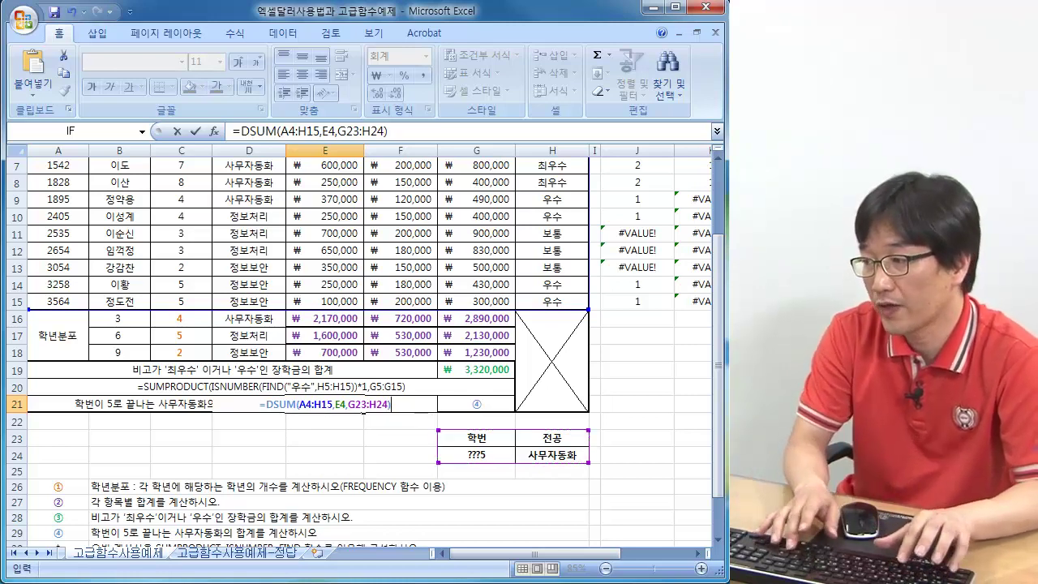
key(Return)
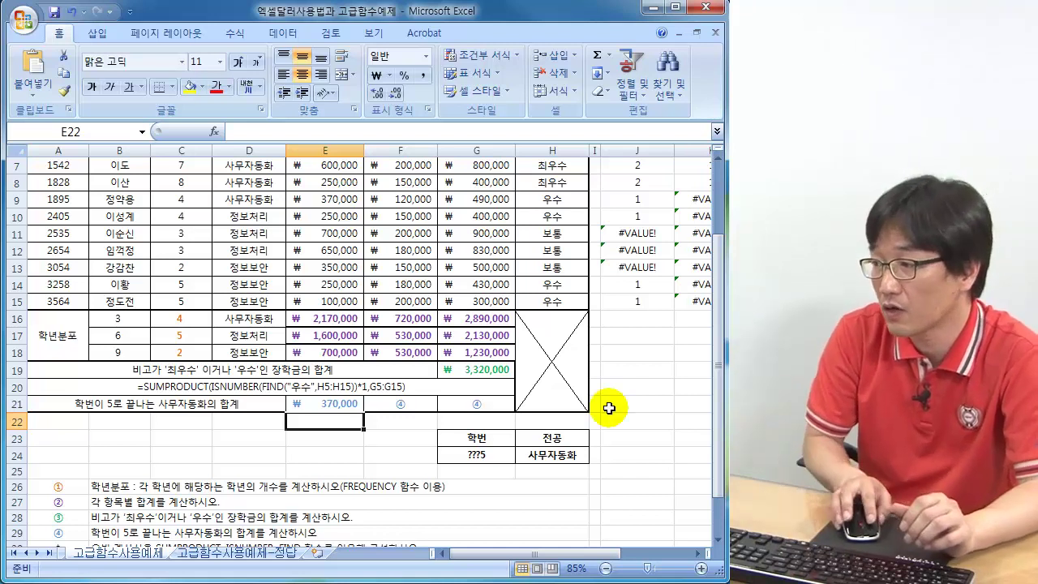
Fill the DSUM formula from E21 across to G21 and check the copied formulas in F21 and G21
click(326, 401)
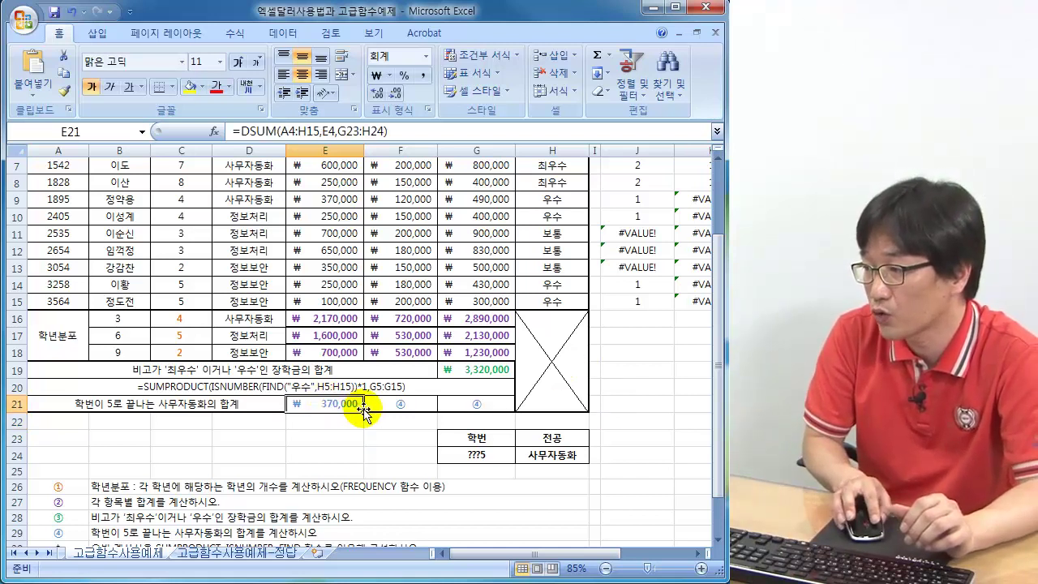
drag(365, 411, 487, 407)
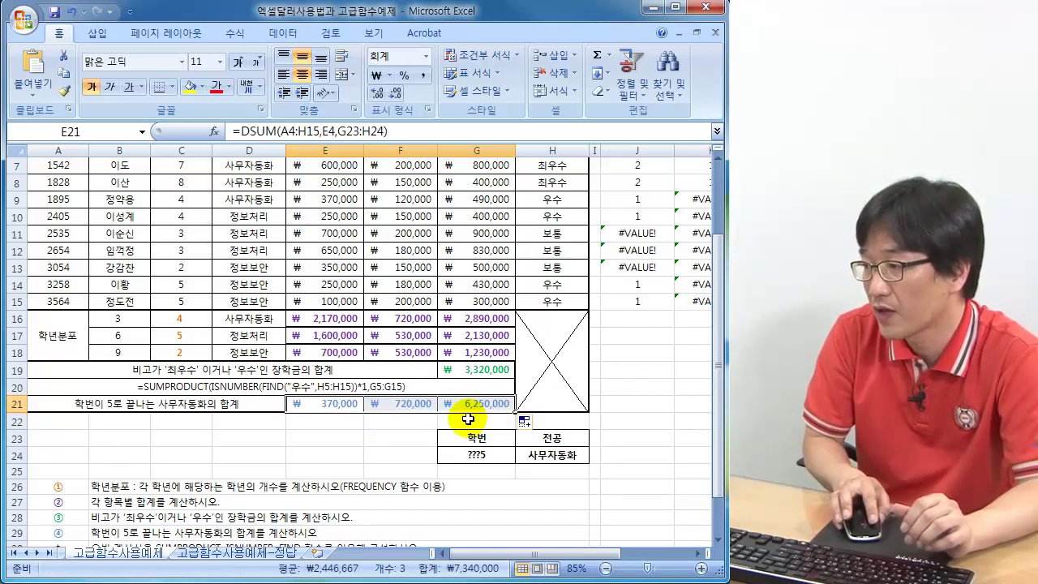
click(398, 405)
click(448, 401)
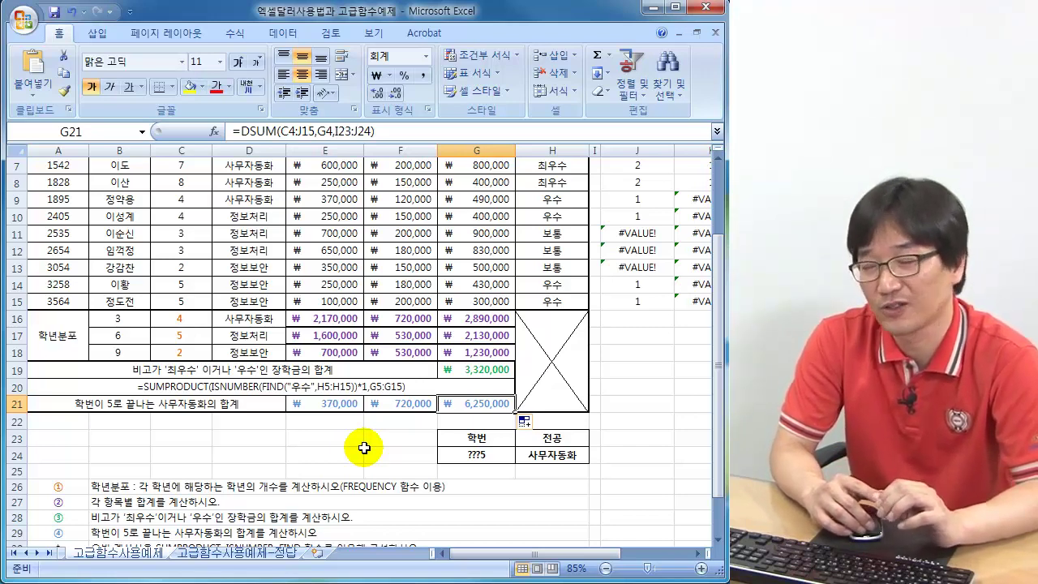
Open the E21 DSUM formula and examine how its database range A4:H15 behaves when filled across to G21
scroll(375, 447, up, 1)
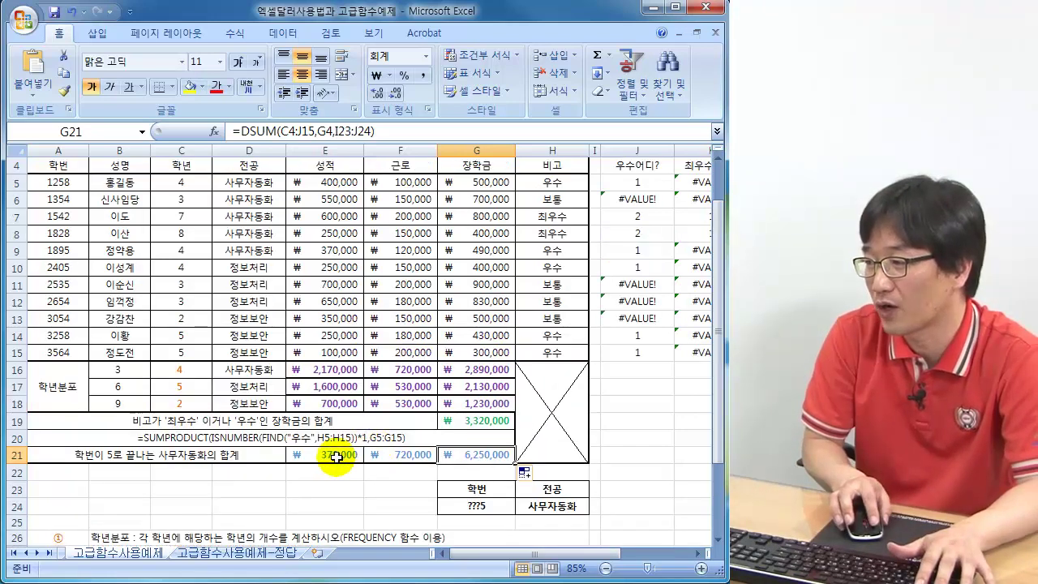
click(332, 455)
key(F2)
scroll(308, 504, up, 1)
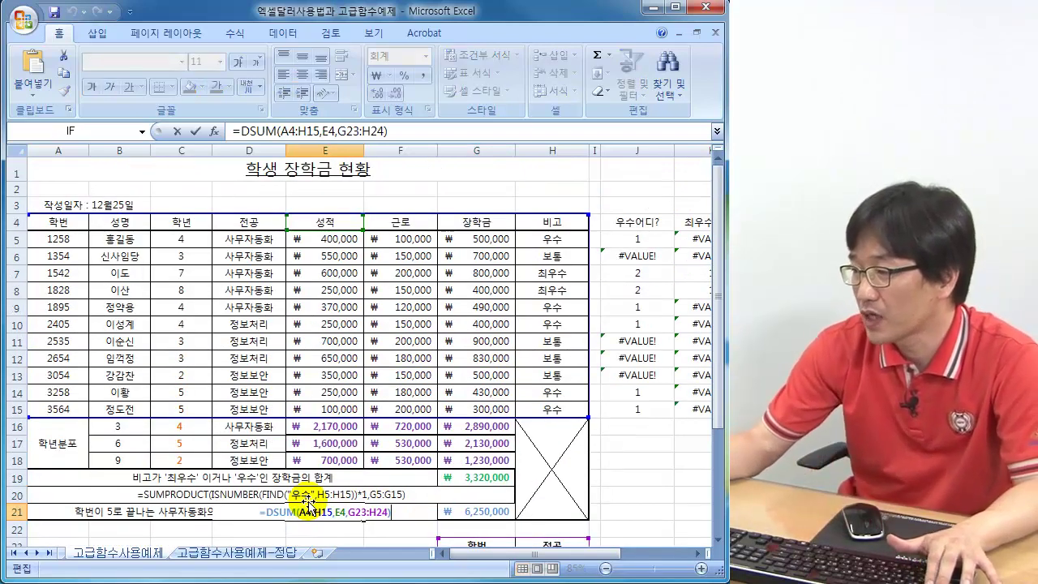
mouse_move(468, 209)
mouse_down()
mouse_move(586, 220)
mouse_move(598, 412)
mouse_move(558, 412)
mouse_up()
drag(363, 519, 438, 525)
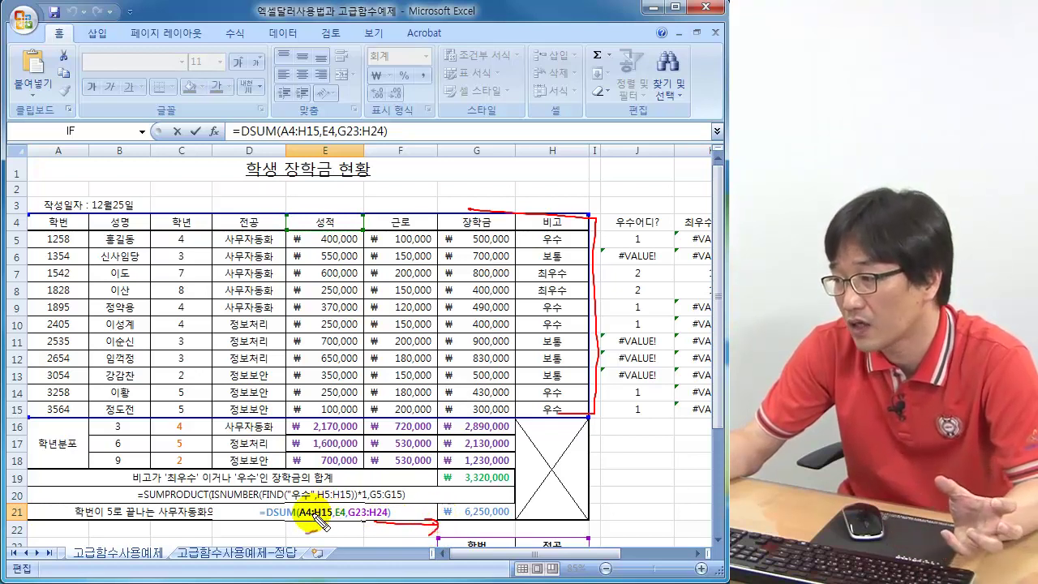
mouse_move(301, 519)
mouse_down()
mouse_move(331, 506)
mouse_move(308, 524)
mouse_move(319, 541)
mouse_up()
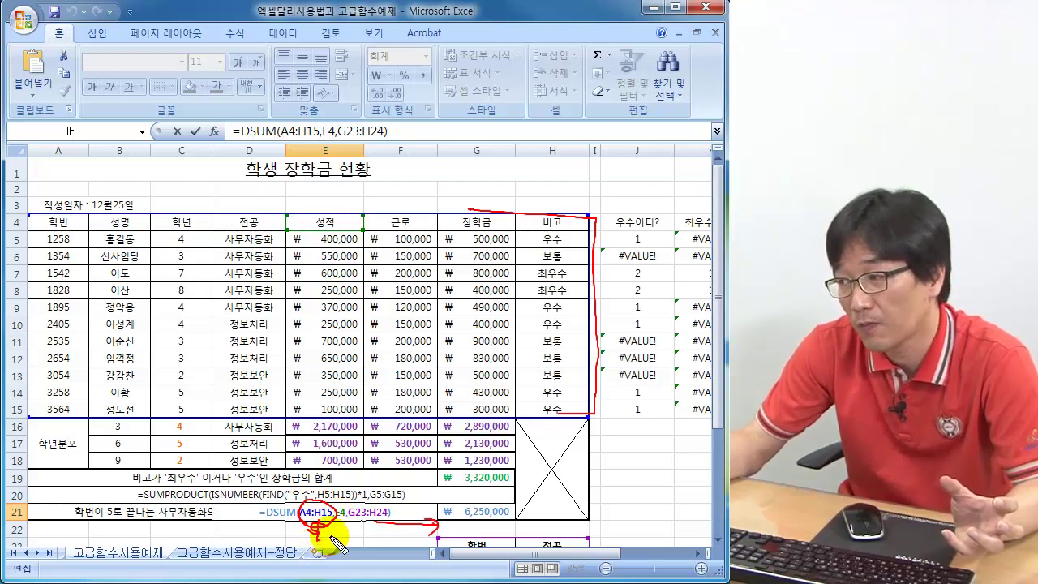
drag(428, 519, 430, 536)
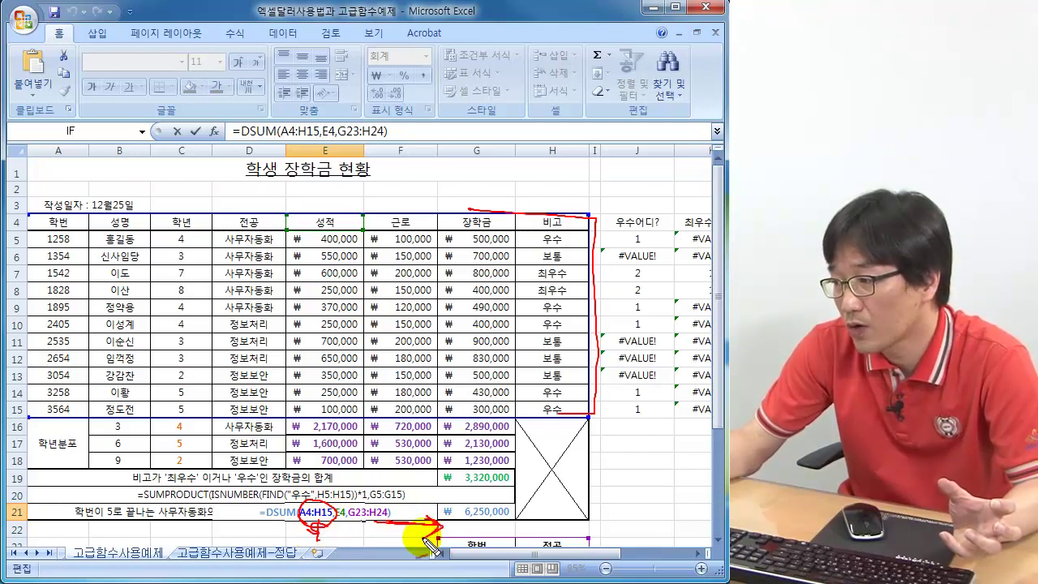
Examine whether the field reference E4 and the criteria range G23:H24 should shift or stay fixed when the formula is filled across
mouse_move(332, 511)
mouse_down()
mouse_move(335, 523)
mouse_move(340, 503)
mouse_move(347, 517)
mouse_up()
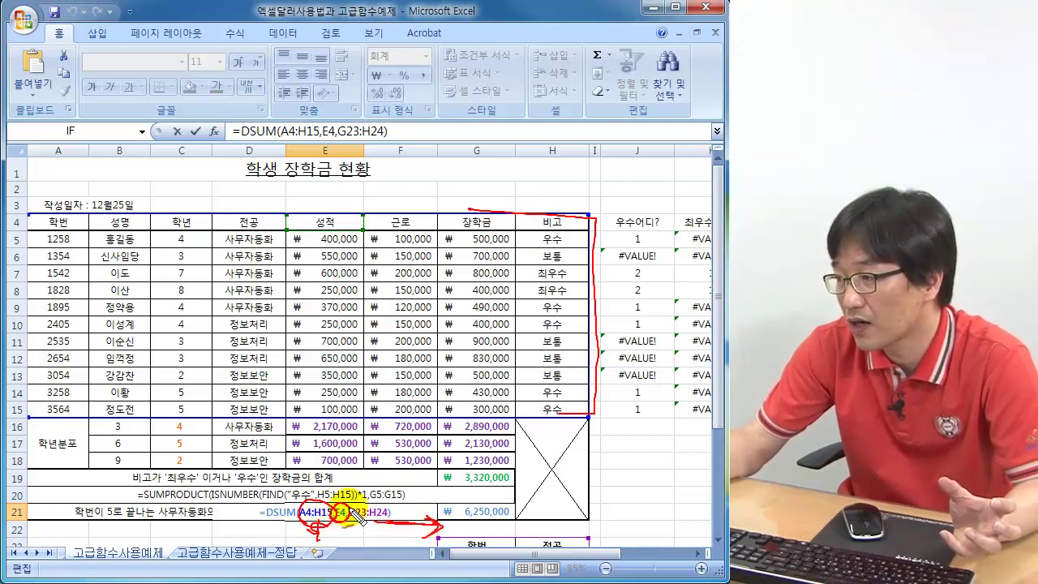
mouse_move(324, 222)
mouse_down()
mouse_move(331, 208)
mouse_move(312, 243)
mouse_up()
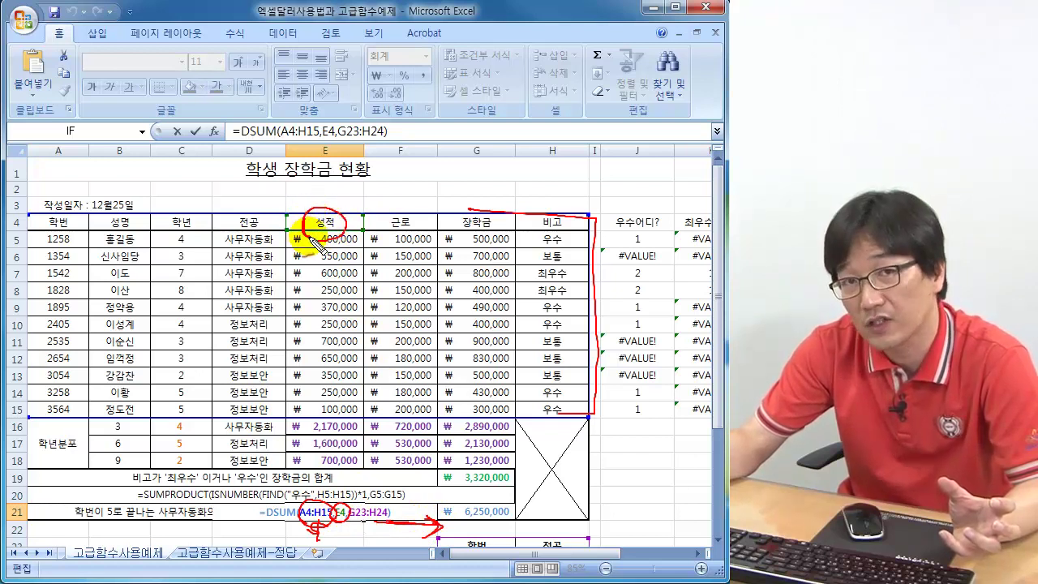
drag(385, 529, 437, 531)
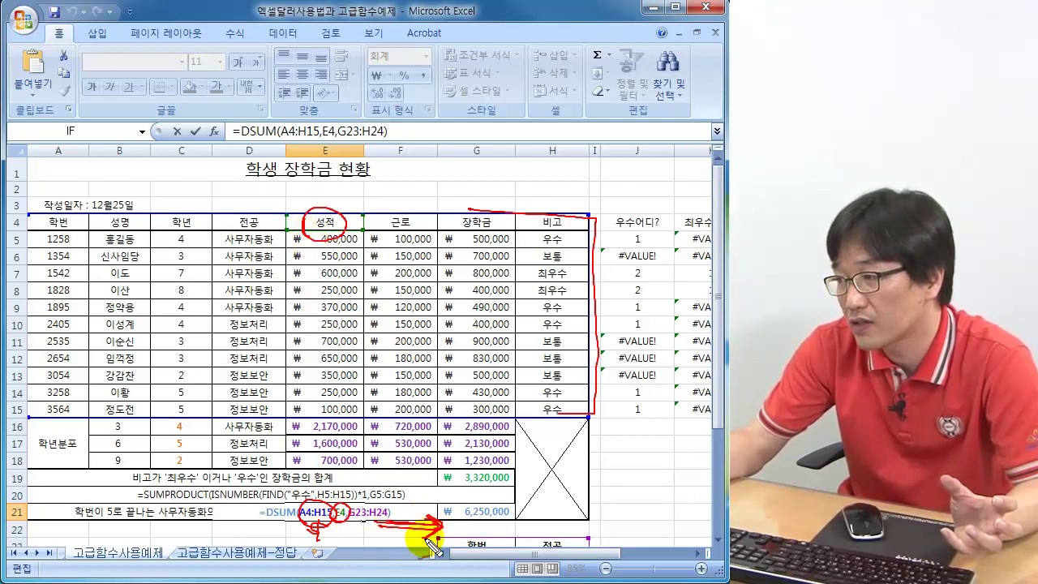
mouse_move(328, 213)
mouse_down()
mouse_move(397, 207)
mouse_move(385, 220)
mouse_move(470, 204)
mouse_move(452, 219)
mouse_up()
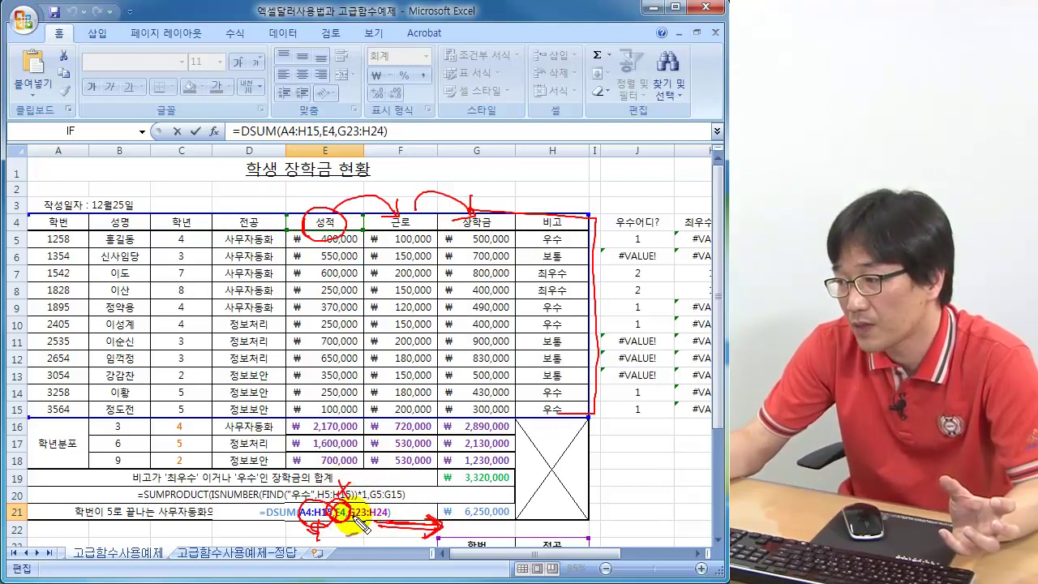
drag(395, 516, 381, 509)
mouse_move(447, 538)
mouse_down()
mouse_move(495, 533)
mouse_move(576, 549)
mouse_up()
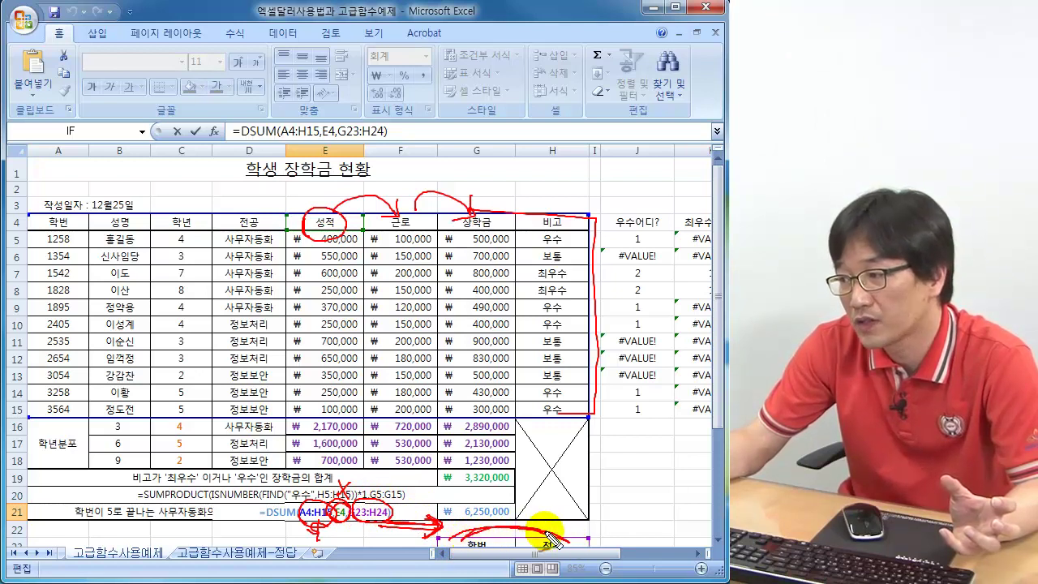
drag(381, 522, 442, 525)
mouse_move(428, 517)
mouse_down()
mouse_move(435, 528)
mouse_move(401, 500)
mouse_move(466, 519)
mouse_up()
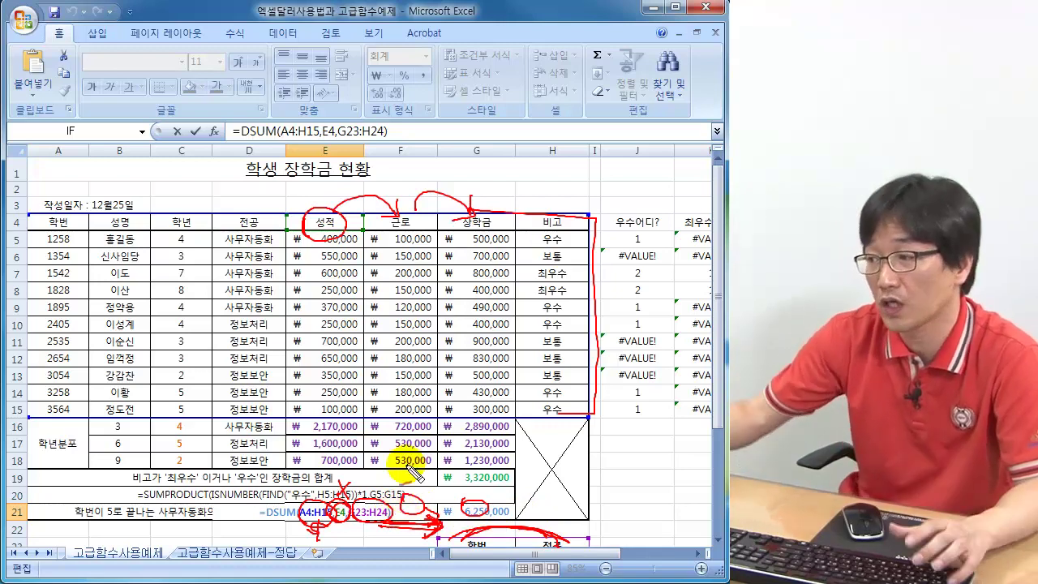
key(Escape)
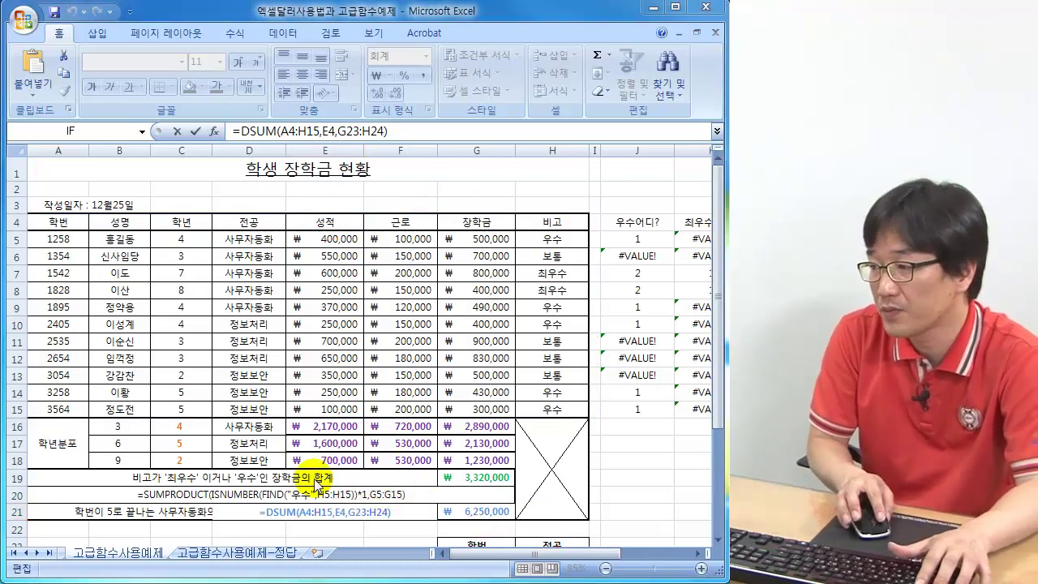
Make the database and criteria ranges absolute in E21, giving =DSUM($A$4:$H$15,E4,$G$23:$H$24), and commit the formula
click(302, 517)
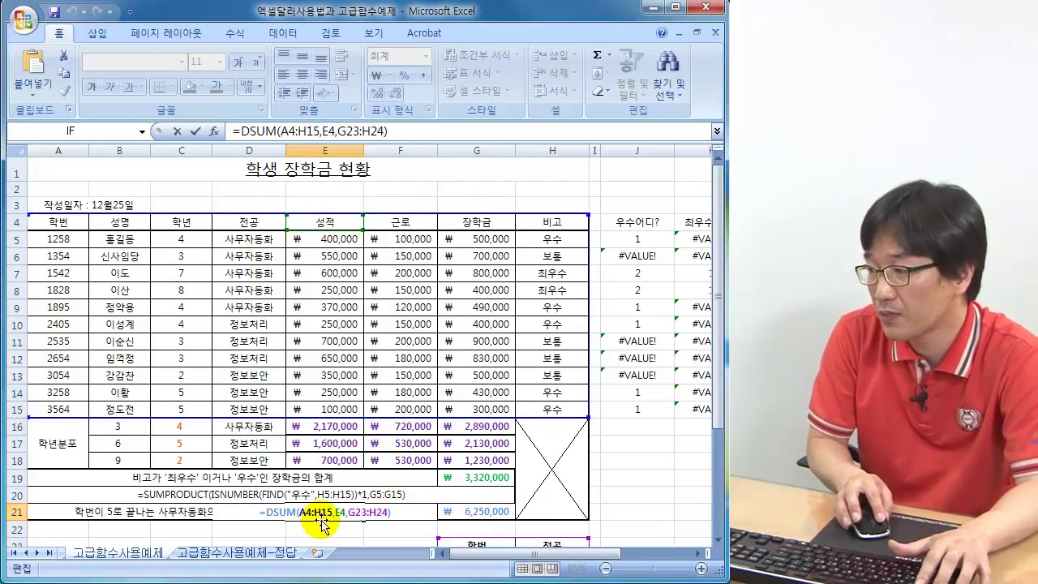
drag(300, 512, 354, 513)
key(F4)
key(F4)
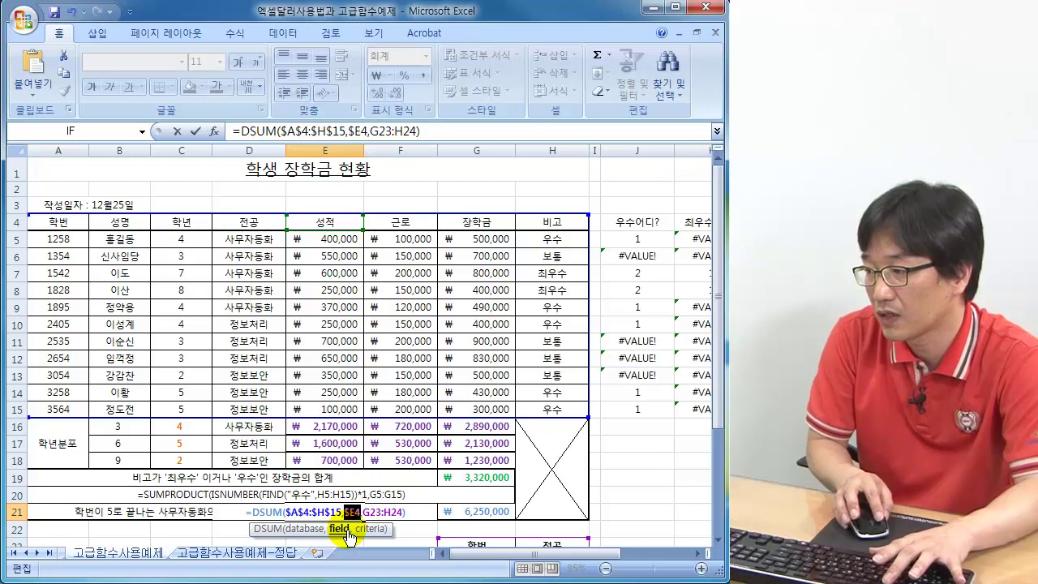
key(F4)
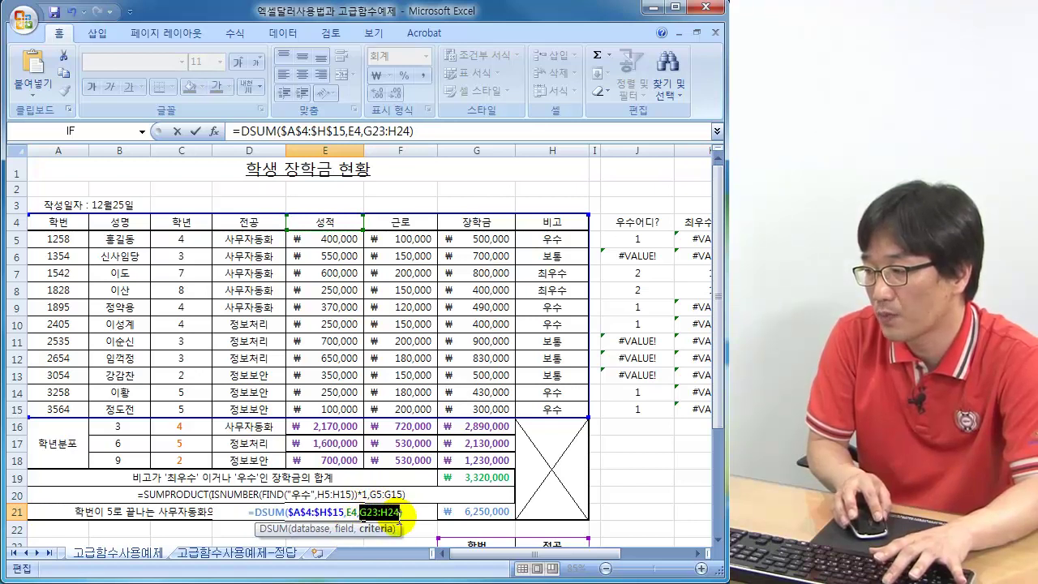
key(F4)
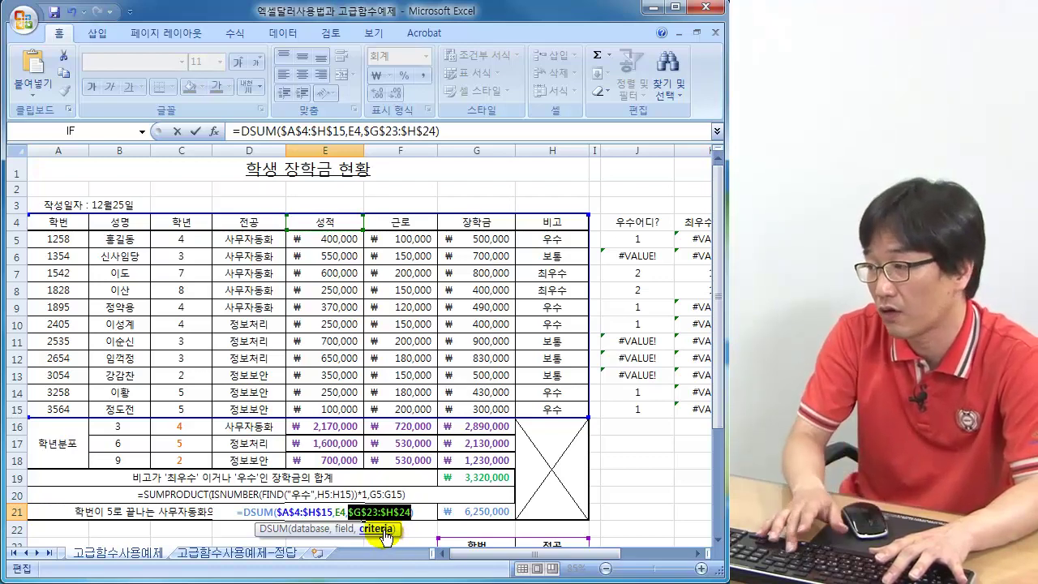
key(Return)
Fill the corrected DSUM formula from E21 across to G21 and check the copied formula in G21
scroll(384, 528, down, 1)
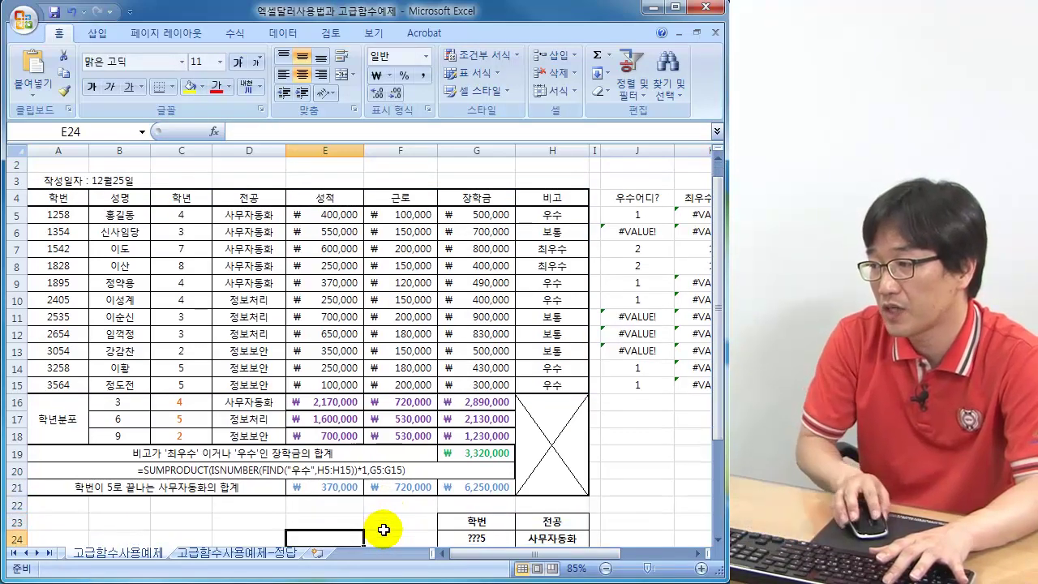
click(321, 486)
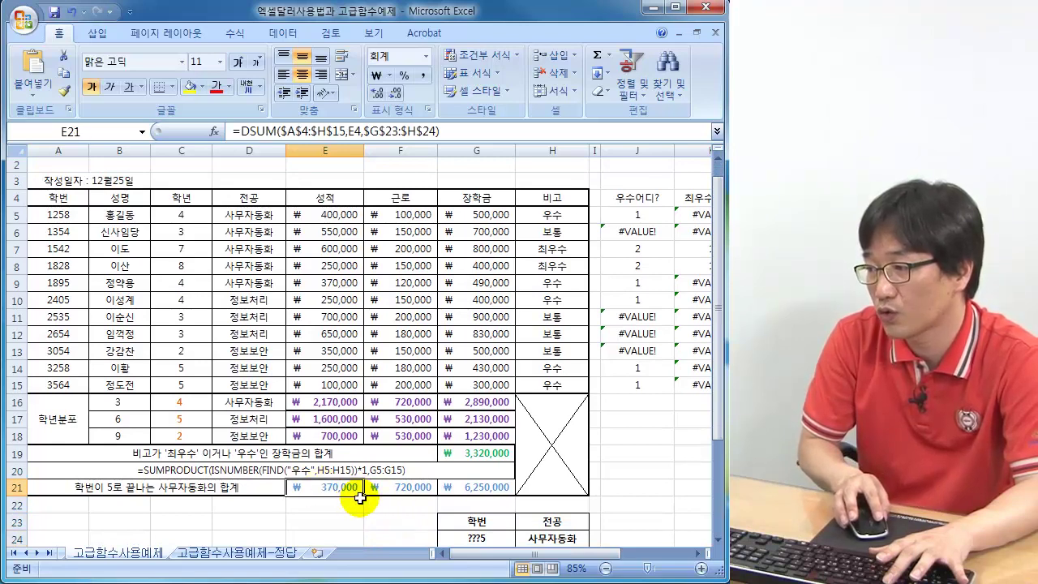
drag(365, 495, 487, 487)
click(477, 486)
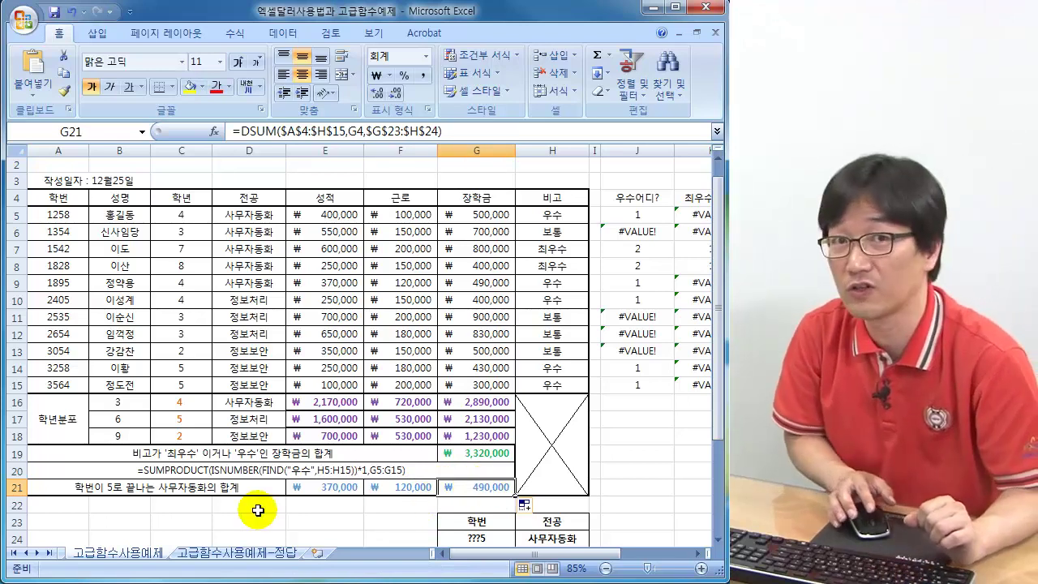
Review the three DSUM arguments in G21's formula: the whole database range, the field and the criteria range
scroll(263, 506, down, 1)
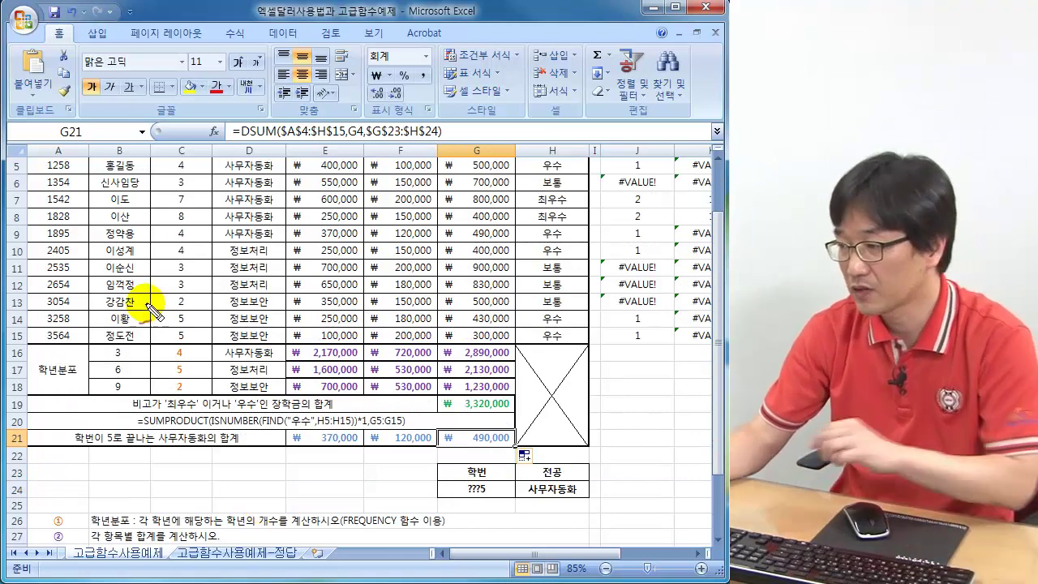
mouse_move(334, 451)
mouse_down()
mouse_move(323, 430)
mouse_move(166, 442)
mouse_up()
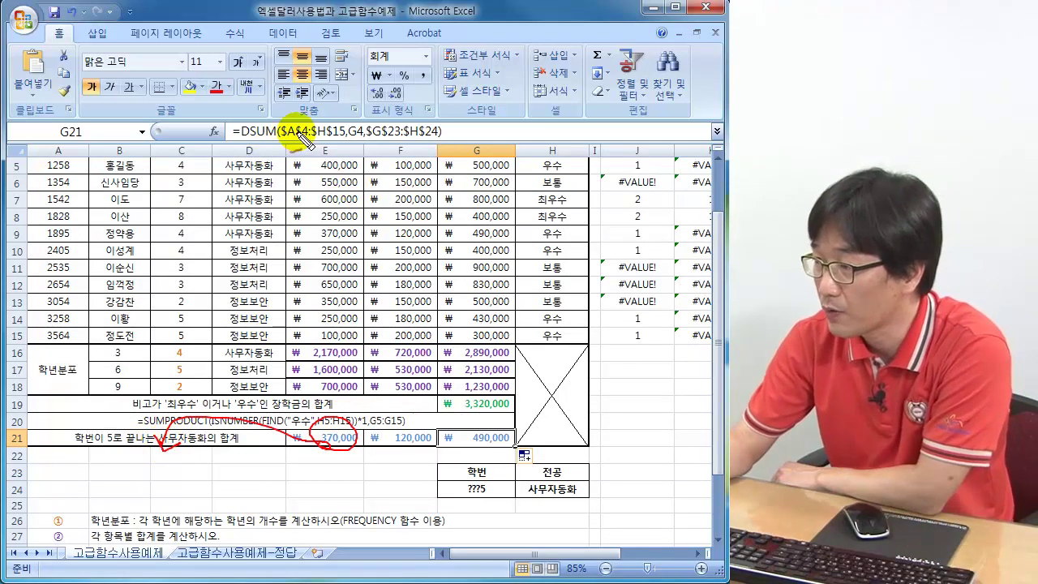
drag(235, 131, 271, 138)
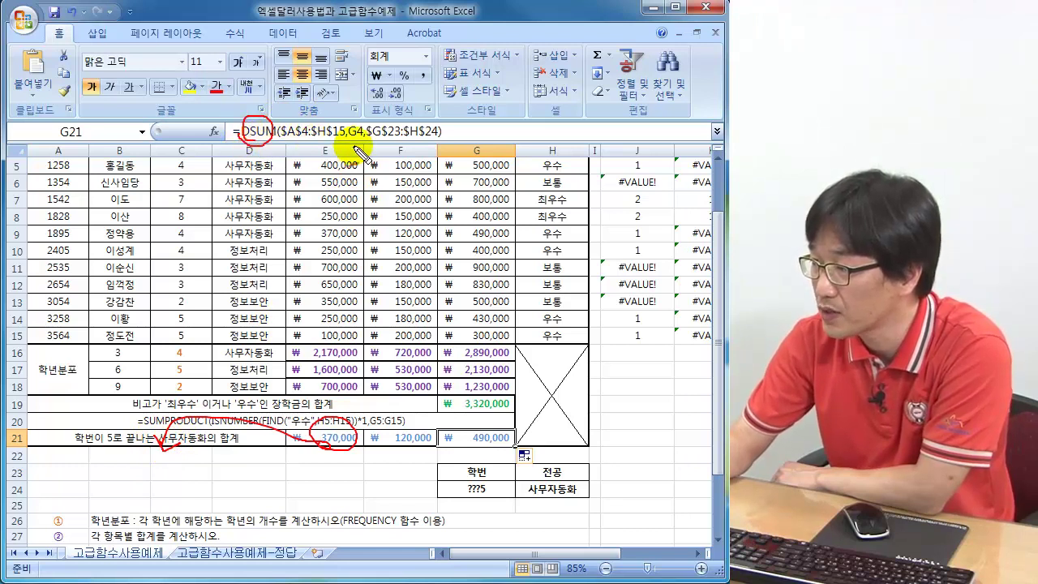
mouse_move(347, 134)
mouse_down()
mouse_move(356, 167)
mouse_move(366, 159)
mouse_up()
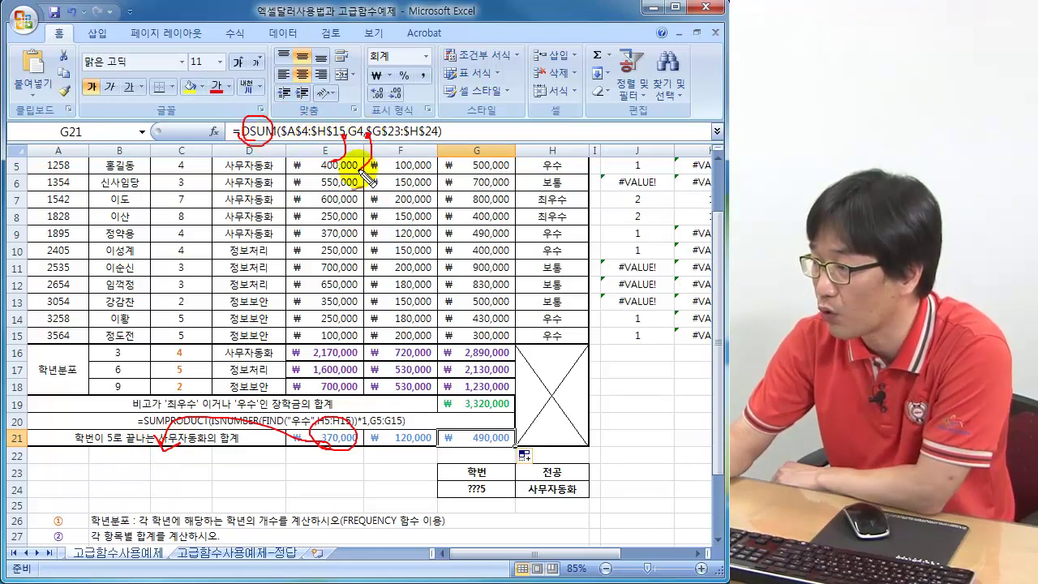
mouse_move(280, 136)
mouse_down()
mouse_move(336, 118)
mouse_move(272, 185)
mouse_up()
mouse_move(261, 224)
mouse_down()
mouse_move(359, 216)
mouse_move(334, 292)
mouse_up()
mouse_move(359, 136)
mouse_down()
mouse_move(357, 175)
mouse_move(381, 231)
mouse_move(425, 237)
mouse_move(441, 263)
mouse_move(479, 266)
mouse_up()
mouse_move(417, 113)
mouse_down()
mouse_move(385, 136)
mouse_move(437, 144)
mouse_move(478, 177)
mouse_move(529, 193)
mouse_move(598, 203)
mouse_up()
mouse_move(536, 219)
mouse_down()
mouse_move(607, 217)
mouse_move(615, 231)
mouse_up()
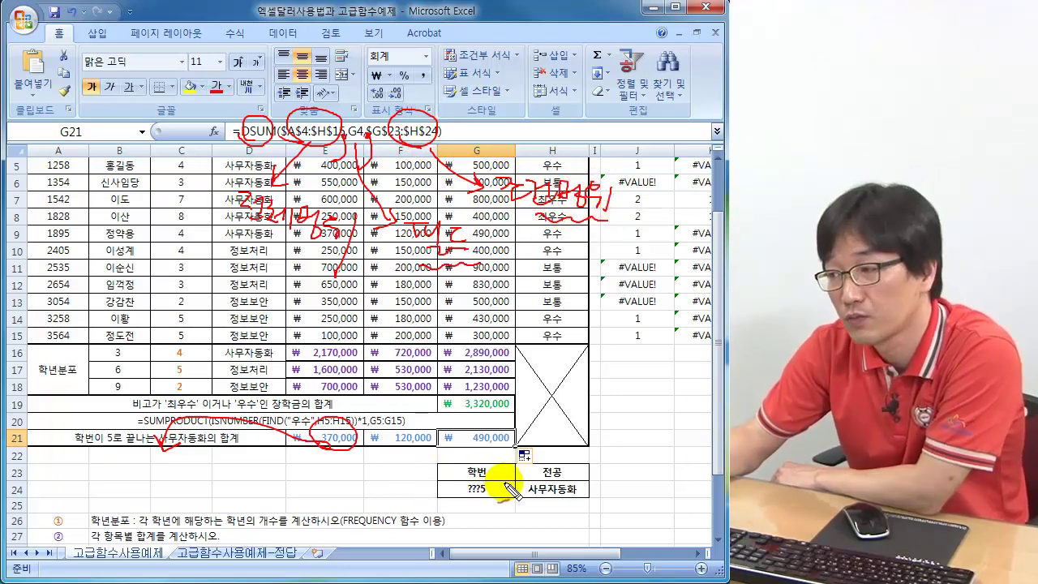
Review the criteria block G23:H24, relating 학번 ???5 and 전공 사무자동화 to the condition described in row 21
mouse_move(71, 441)
mouse_down()
mouse_move(113, 452)
mouse_move(154, 418)
mouse_move(61, 426)
mouse_move(79, 455)
mouse_up()
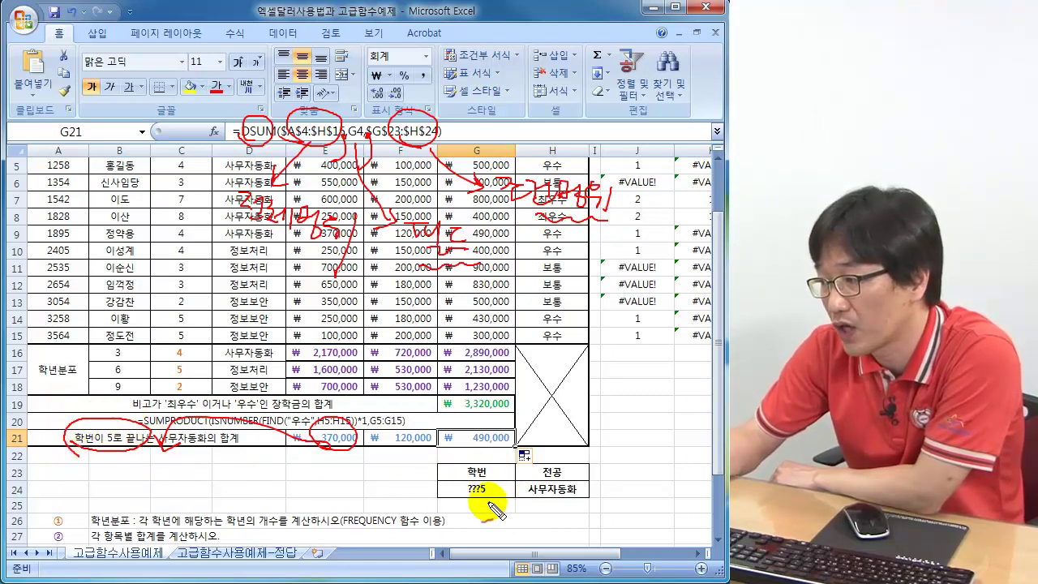
mouse_move(463, 476)
mouse_down()
mouse_move(472, 463)
mouse_move(475, 478)
mouse_up()
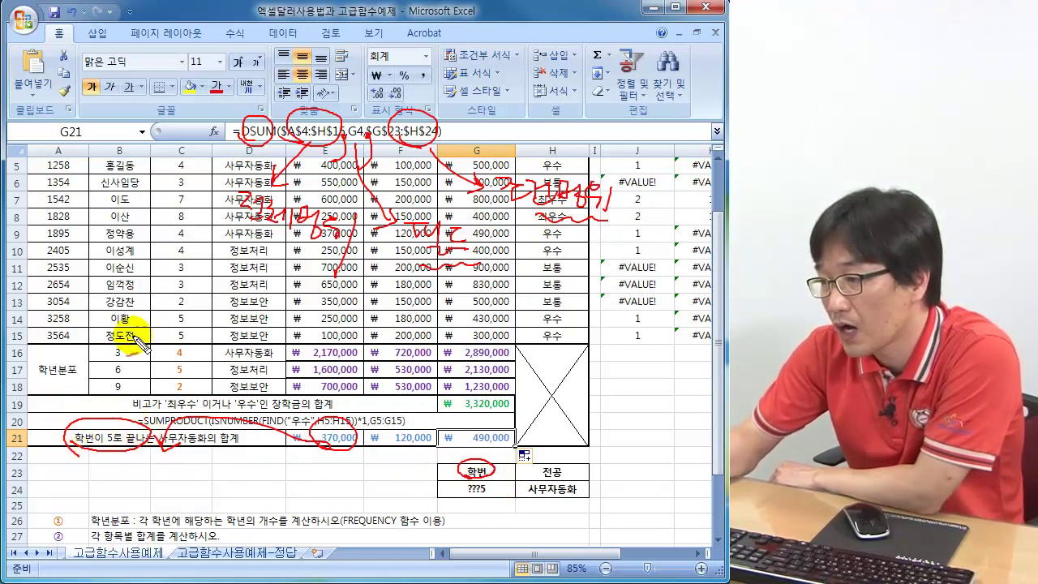
drag(39, 343, 77, 343)
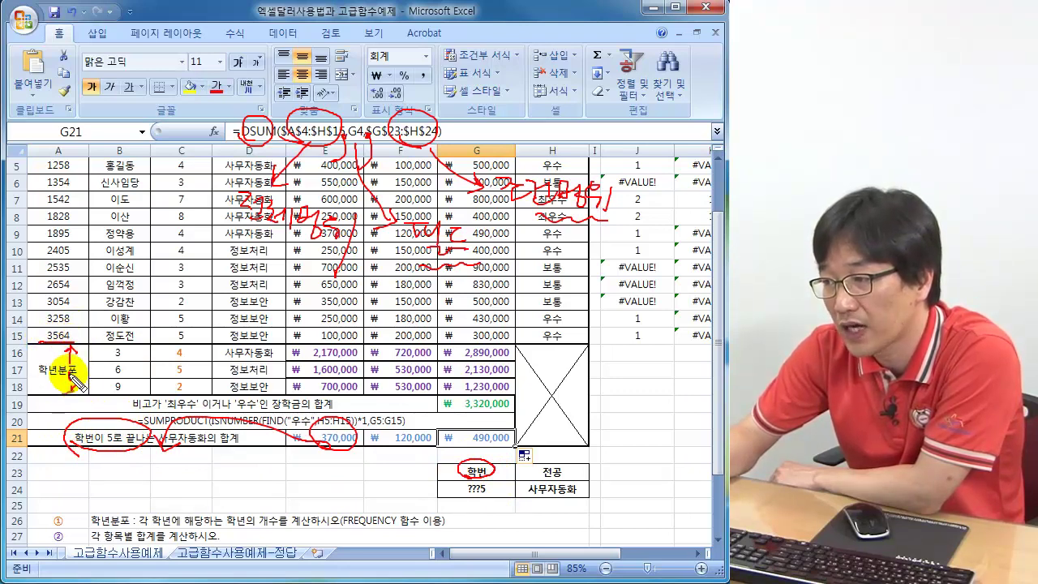
drag(71, 374, 73, 390)
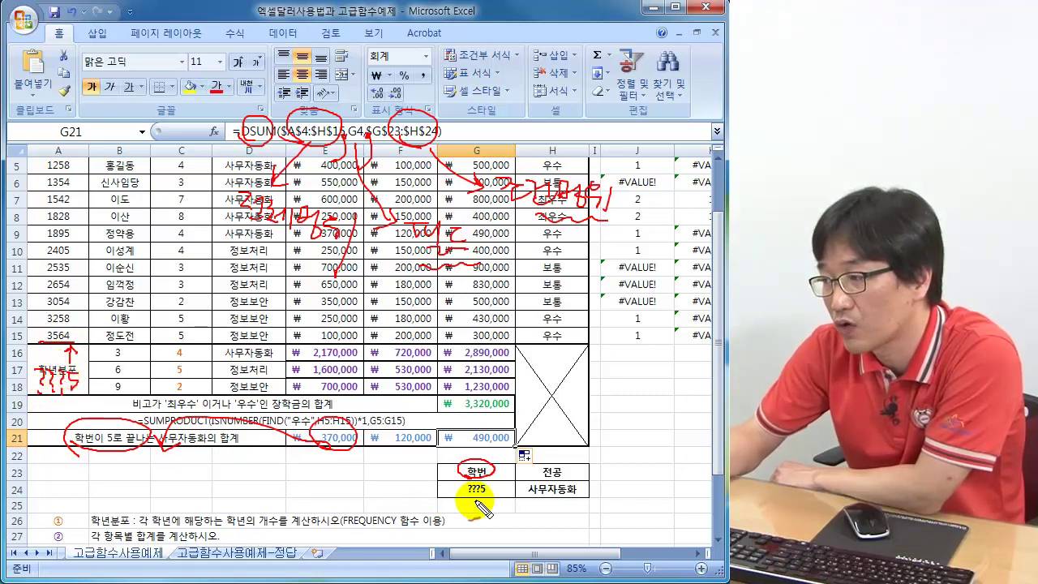
drag(462, 495, 483, 496)
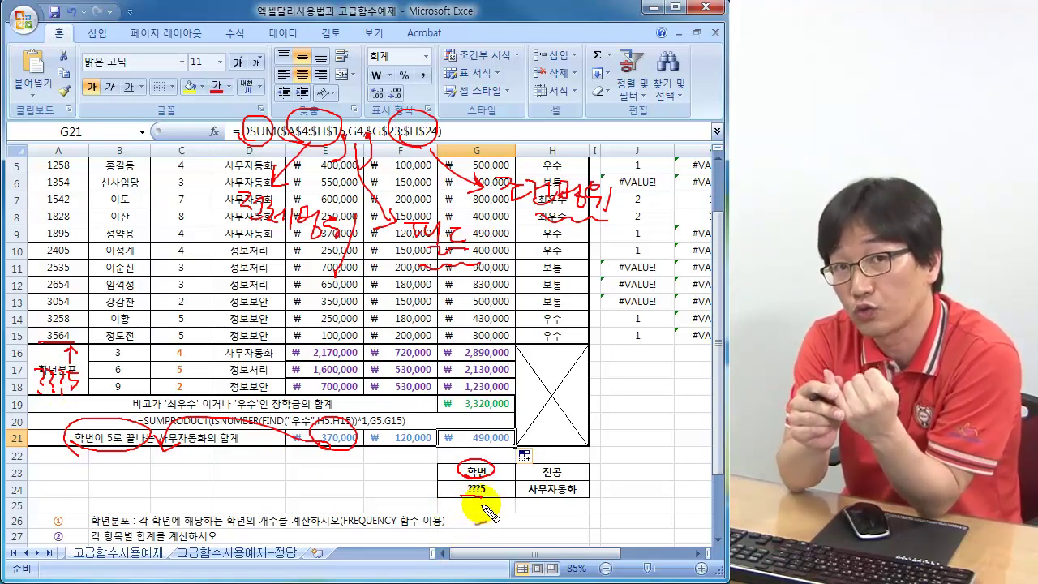
mouse_move(492, 487)
mouse_down()
mouse_move(454, 480)
mouse_move(480, 501)
mouse_move(468, 492)
mouse_up()
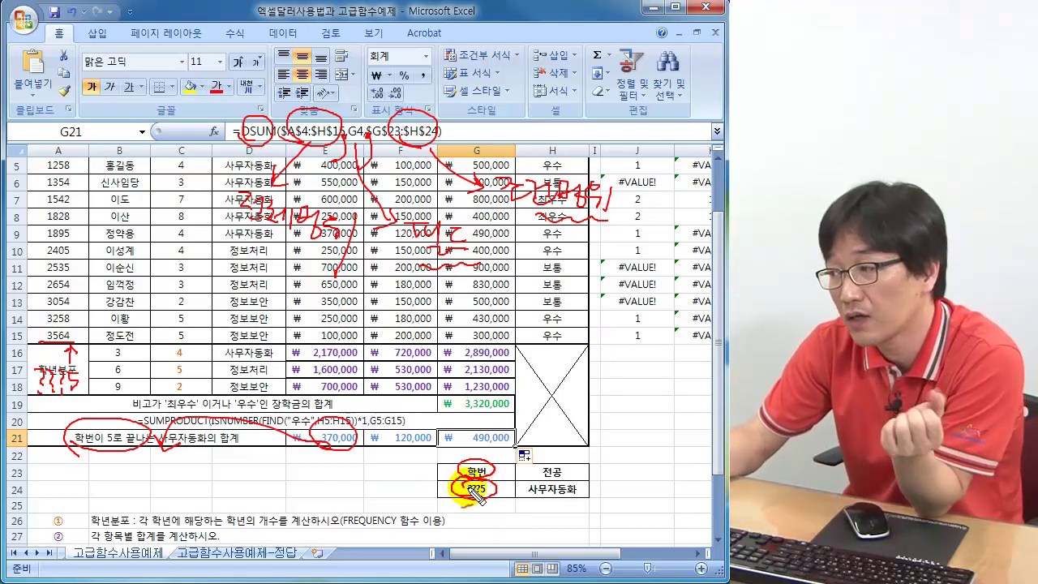
mouse_move(570, 464)
mouse_down()
mouse_move(532, 473)
mouse_move(567, 478)
mouse_move(572, 512)
mouse_move(522, 486)
mouse_move(525, 510)
mouse_up()
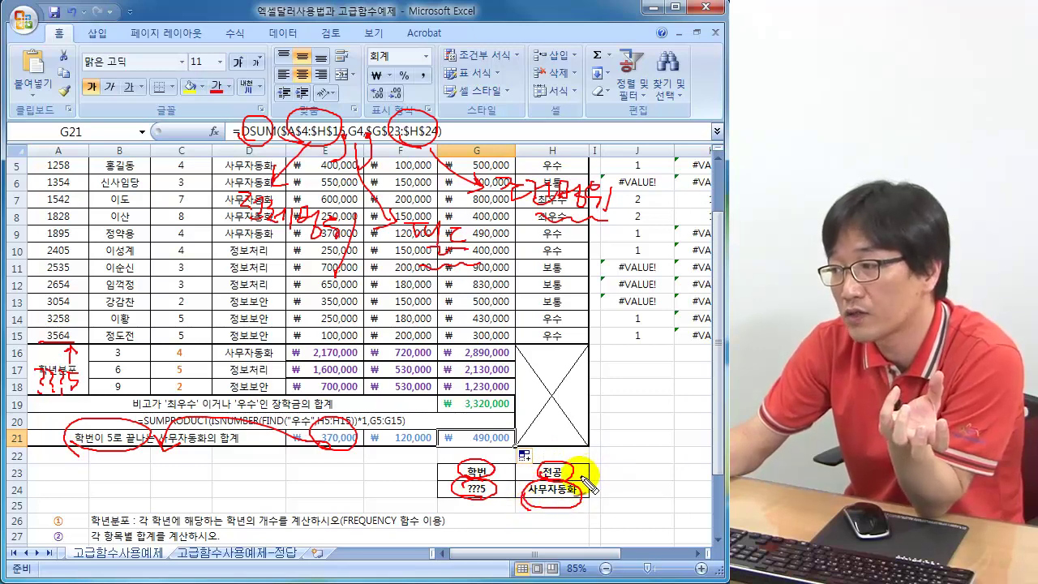
mouse_move(451, 459)
mouse_down()
mouse_move(580, 458)
mouse_move(586, 496)
mouse_move(446, 507)
mouse_move(443, 460)
mouse_up()
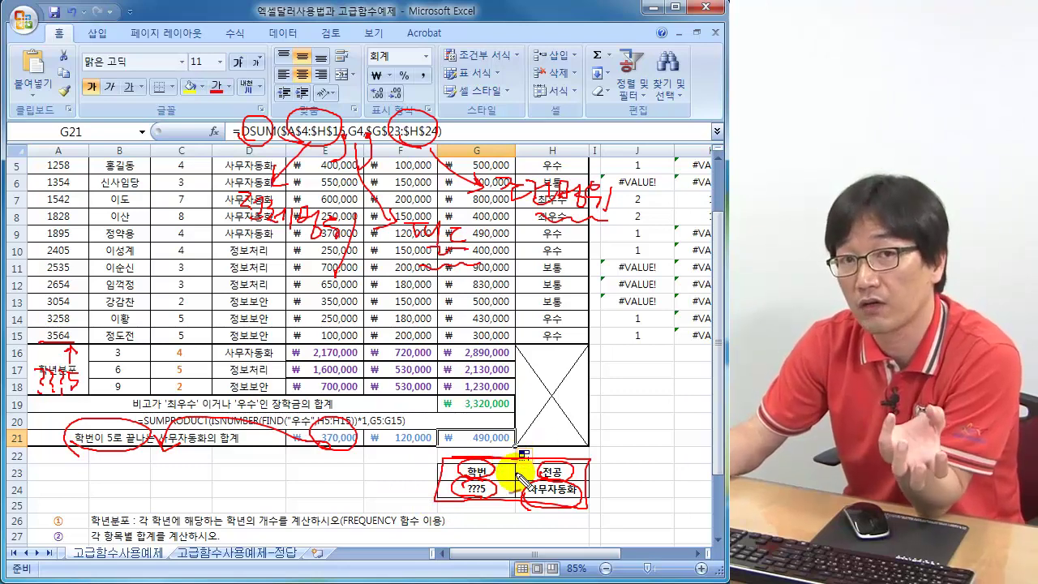
mouse_move(591, 479)
mouse_down()
mouse_move(607, 440)
mouse_move(637, 434)
mouse_up()
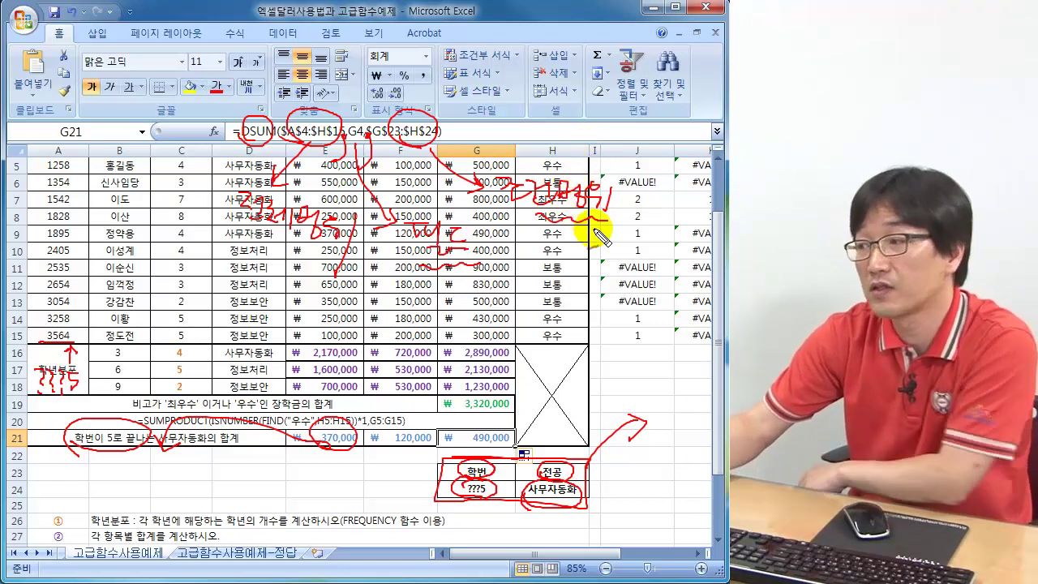
mouse_move(568, 139)
mouse_down()
mouse_move(586, 396)
mouse_move(535, 429)
mouse_up()
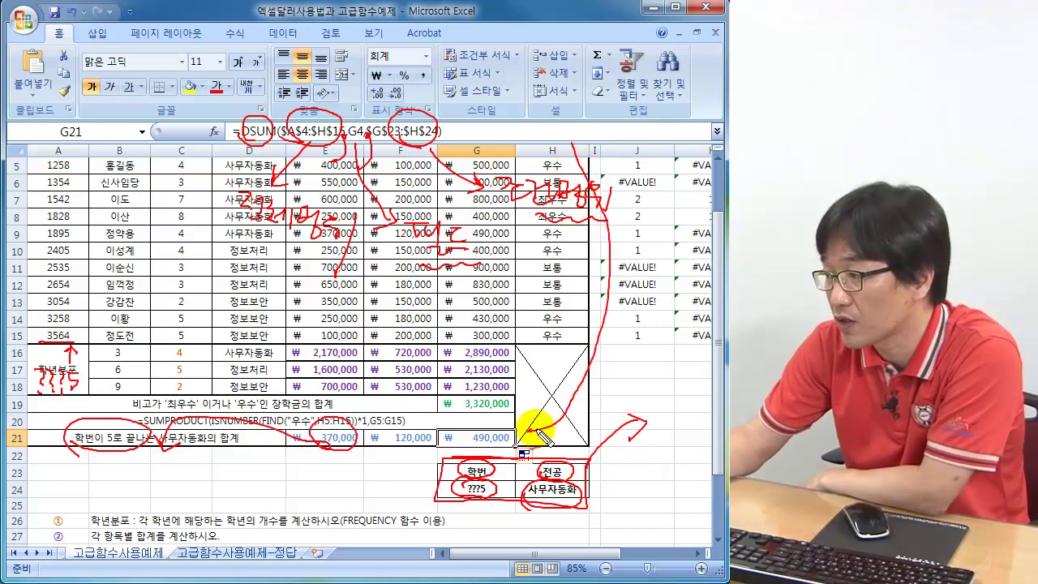
mouse_move(454, 479)
mouse_down()
mouse_move(475, 491)
mouse_move(593, 463)
mouse_move(469, 464)
mouse_up()
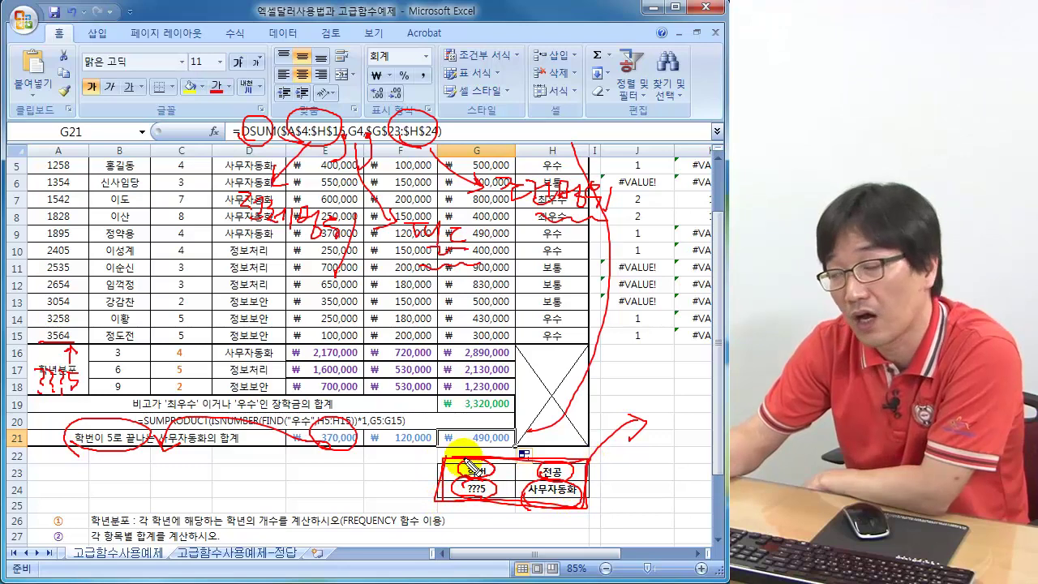
Finish reviewing the criteria block G23:H24, clear the annotations and select the empty cell E23
mouse_move(621, 431)
mouse_down()
mouse_move(655, 415)
mouse_move(687, 442)
mouse_move(695, 398)
mouse_move(664, 424)
mouse_up()
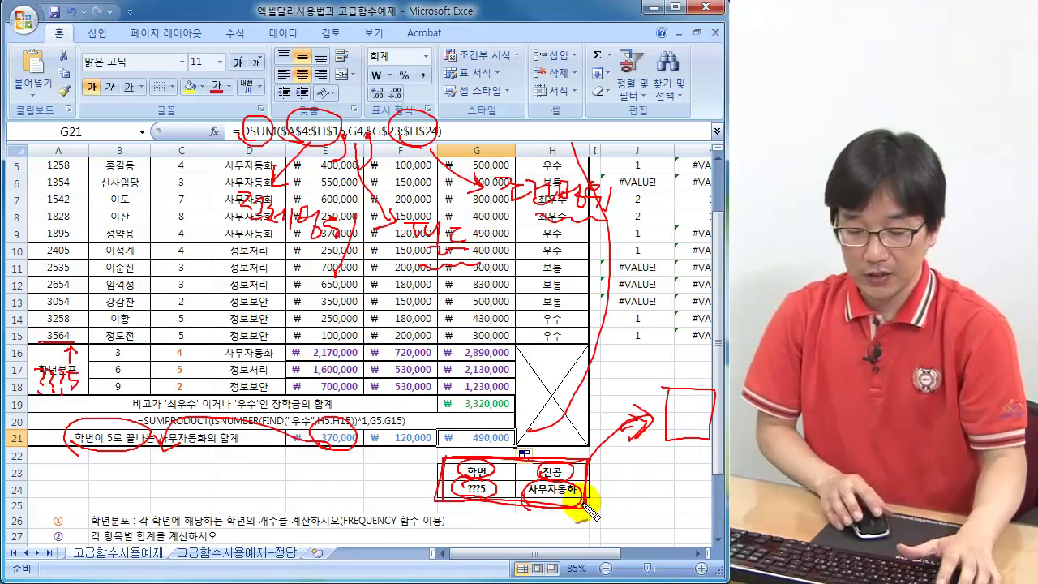
key(Escape)
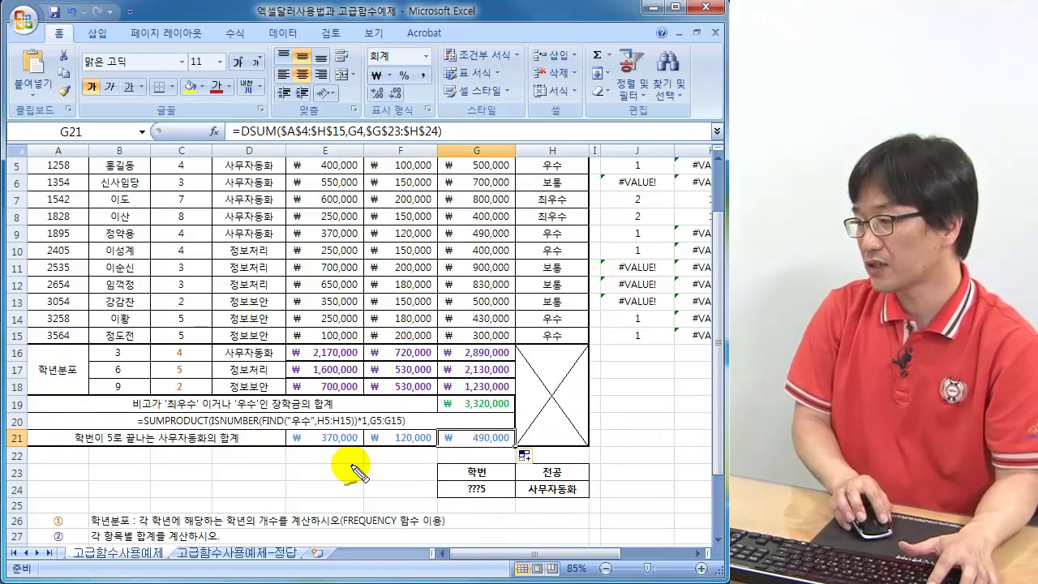
key(Escape)
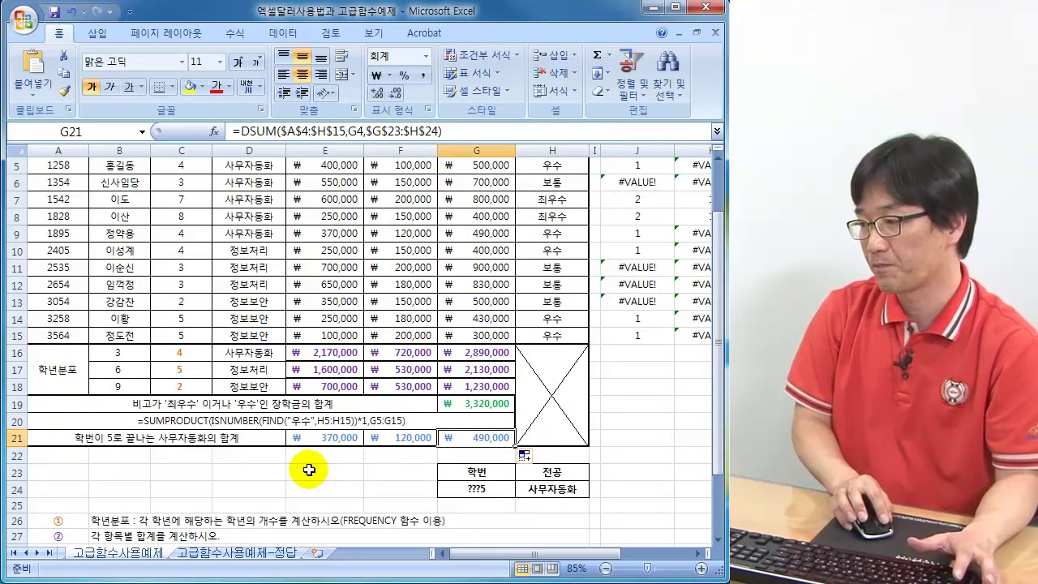
click(337, 476)
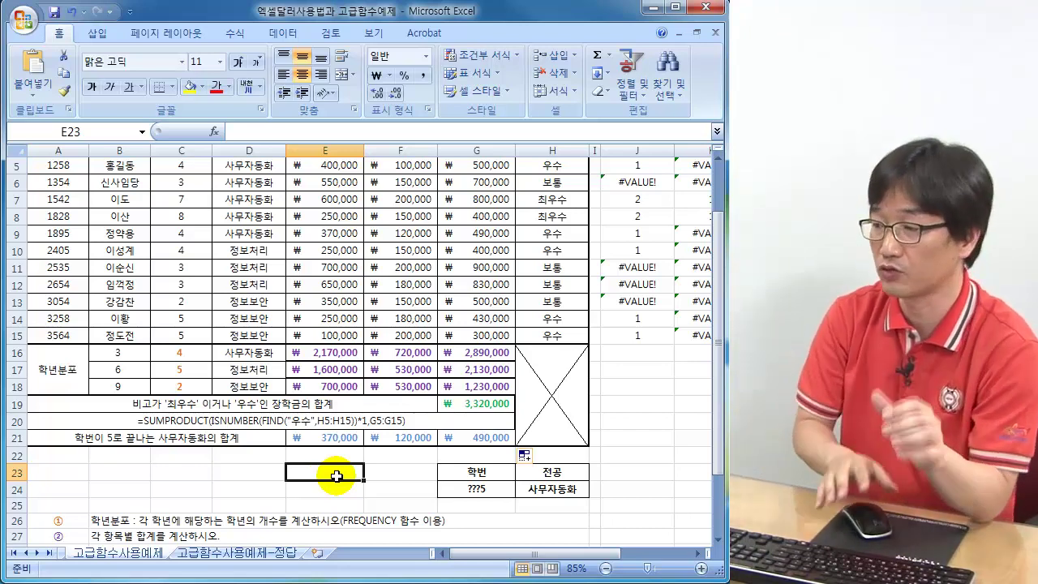
Review the task instructions in rows 26 to 30, the array formula note in B32 and the completed scholarship table
scroll(321, 469, down, 1)
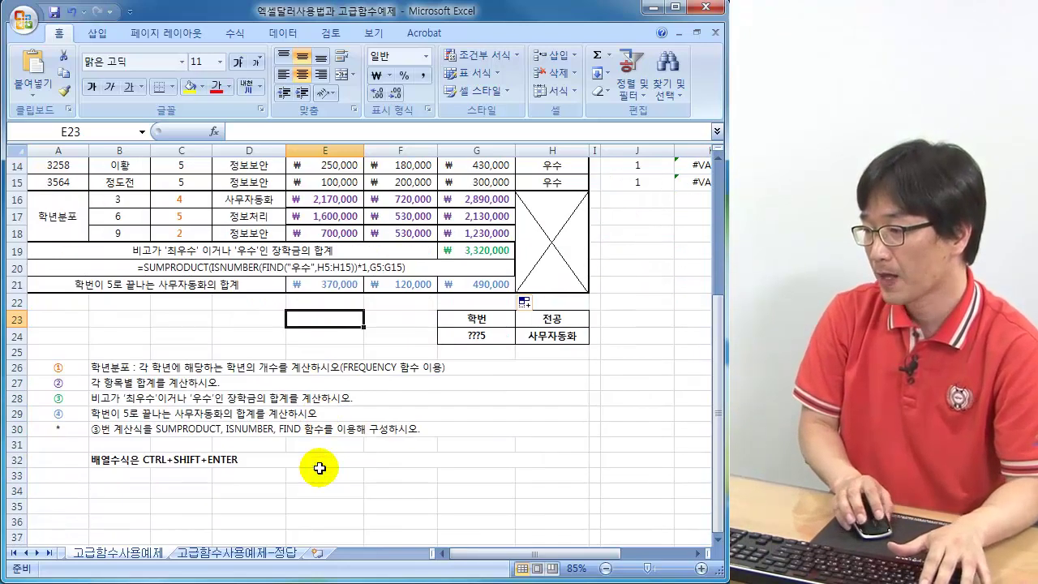
click(195, 397)
click(122, 460)
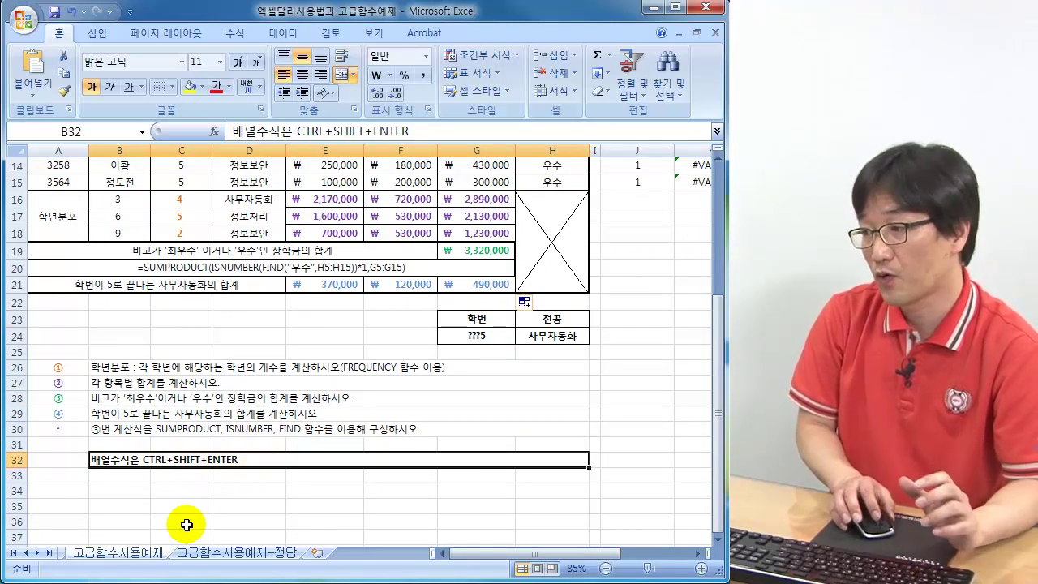
scroll(187, 524, up, 5)
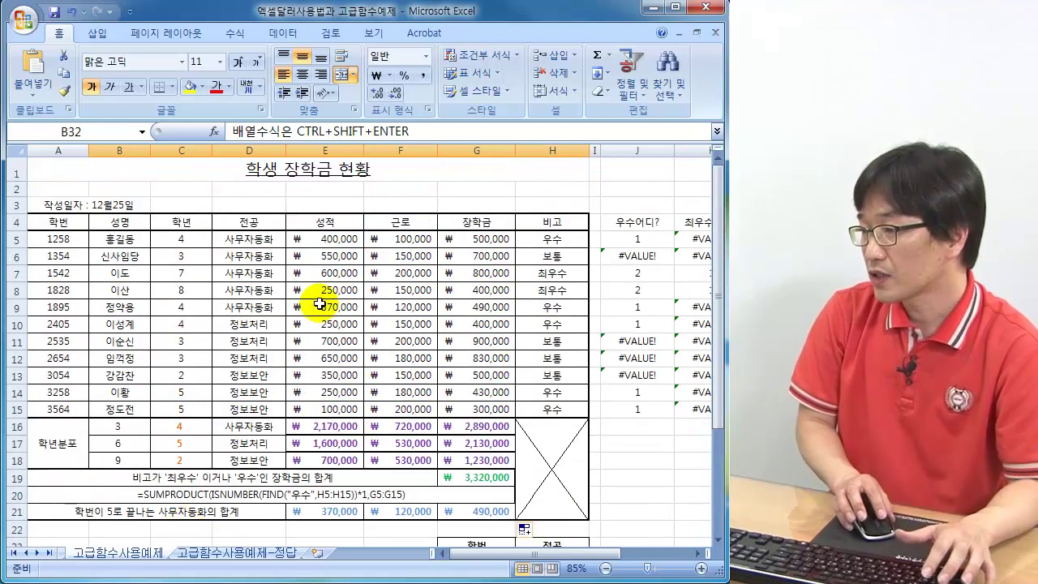
scroll(276, 340, down, 2)
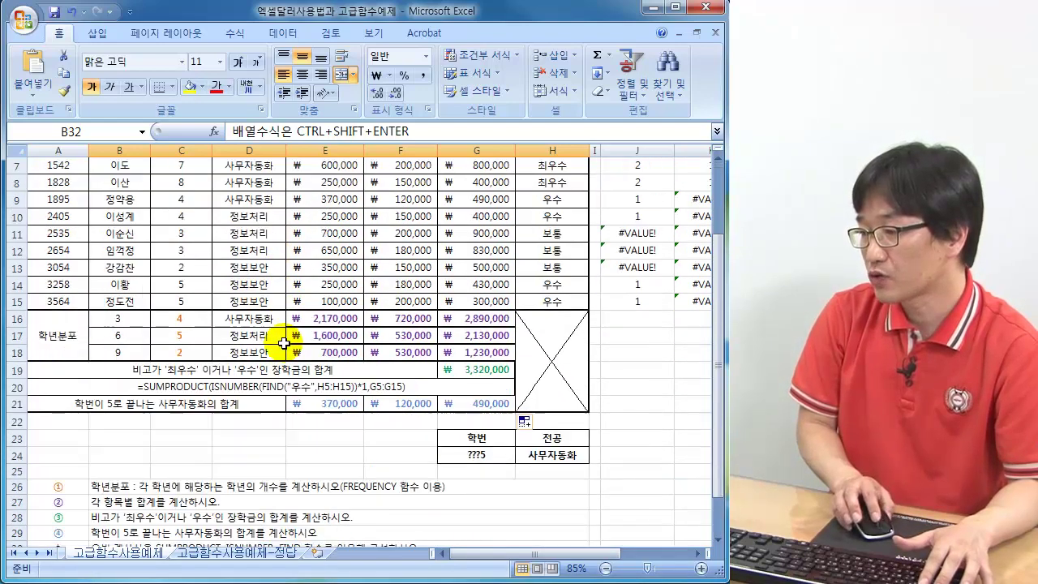
Compare the completed sheet with the answer sheet 고급함수사용예제-정답 and inspect the 전공 formula in D14
click(237, 553)
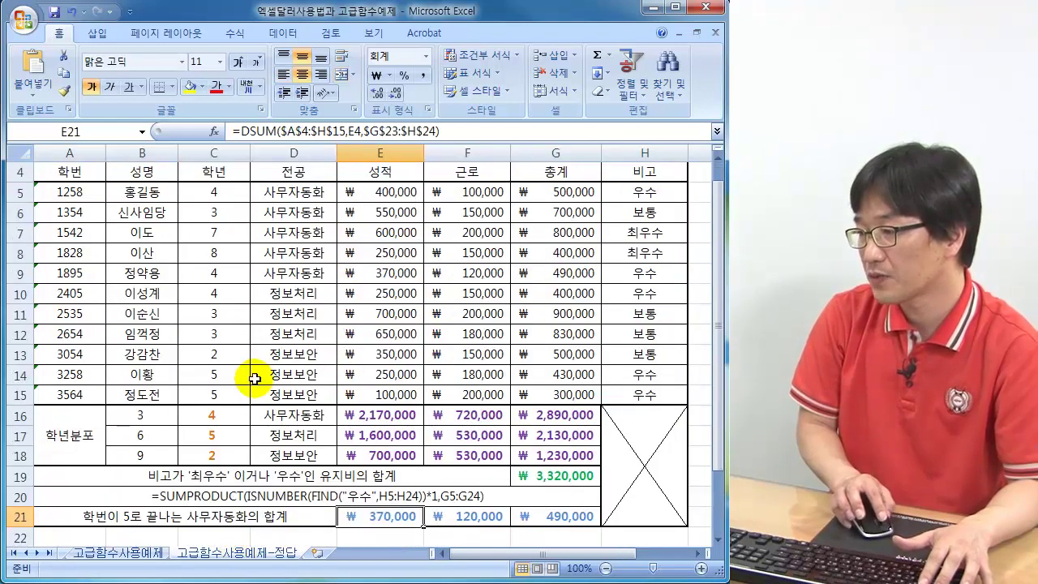
click(134, 556)
click(217, 554)
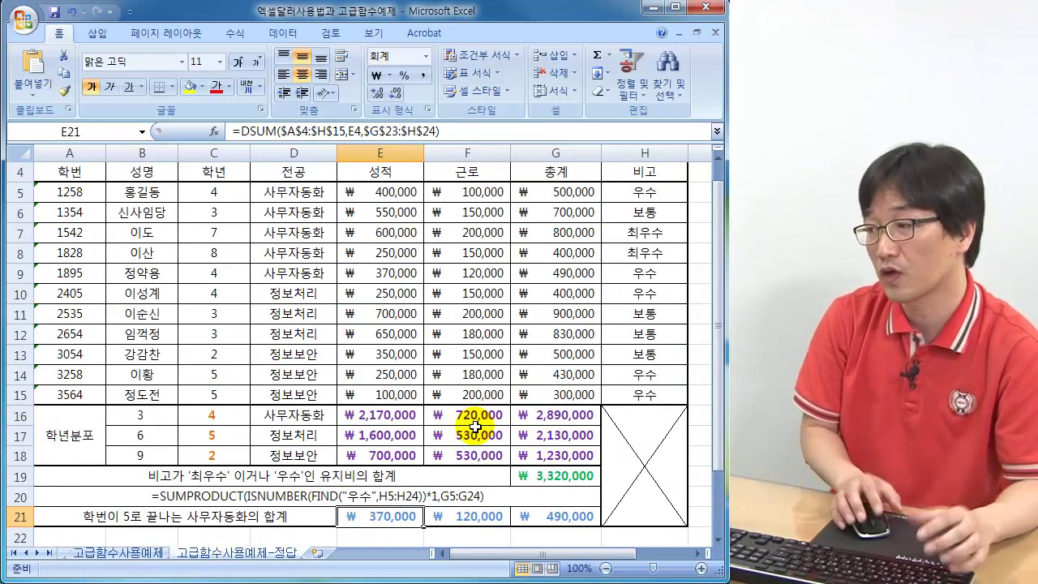
click(334, 377)
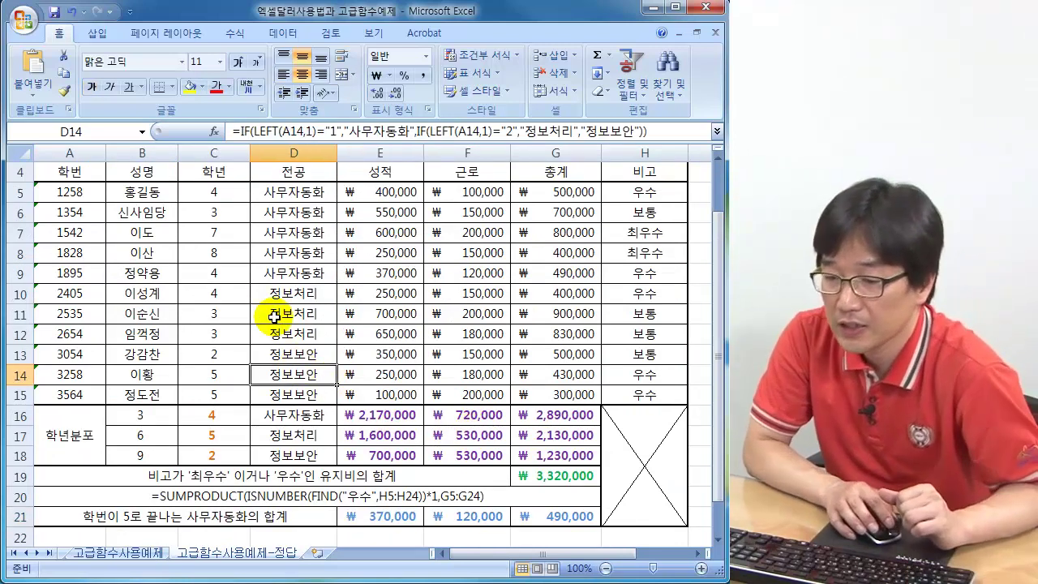
Switch to the Access database, collapse the 폼 group and open the query Query1
click(653, 10)
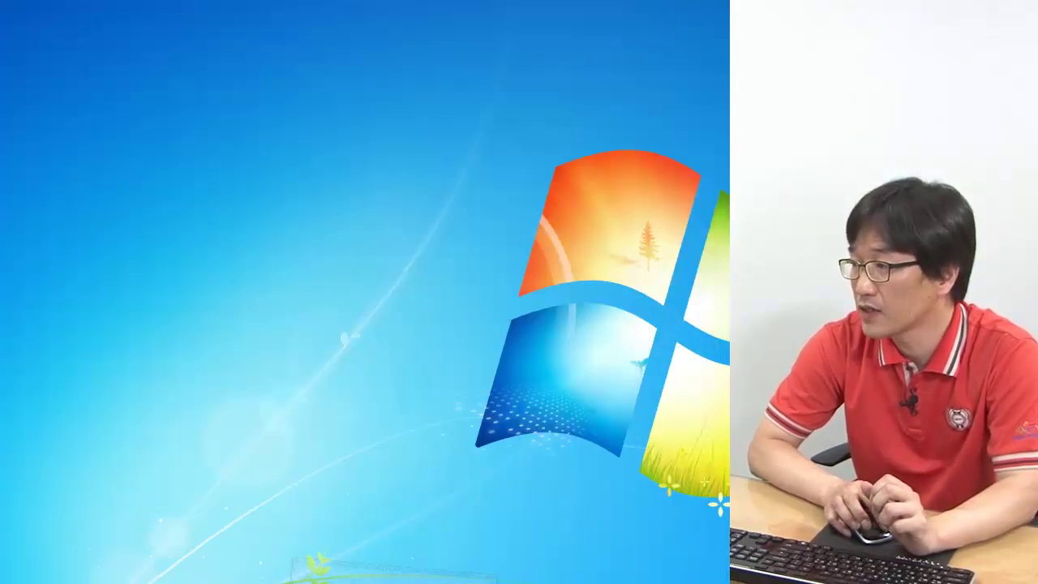
click(434, 577)
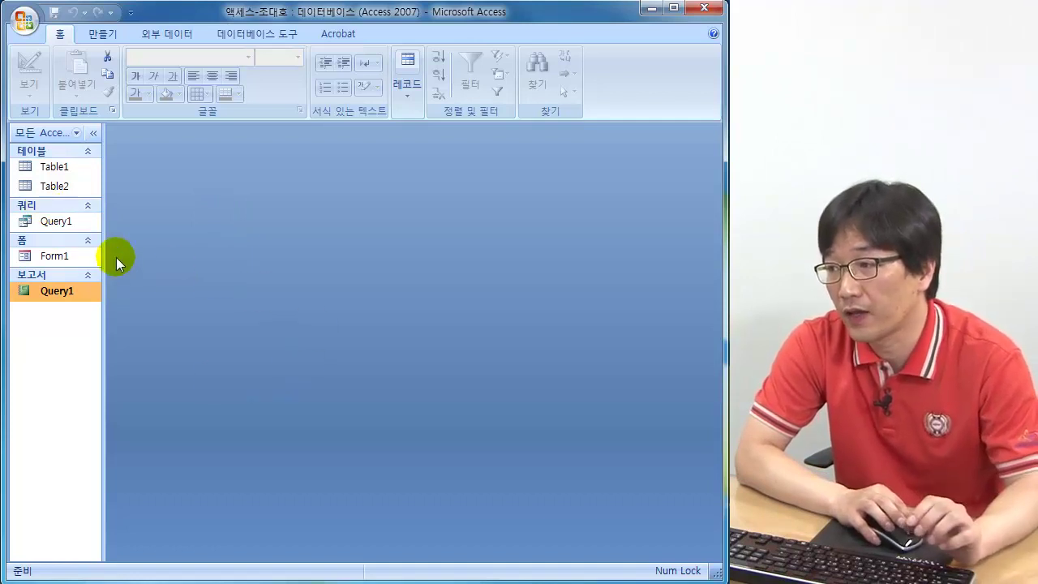
click(68, 235)
click(59, 221)
click(46, 276)
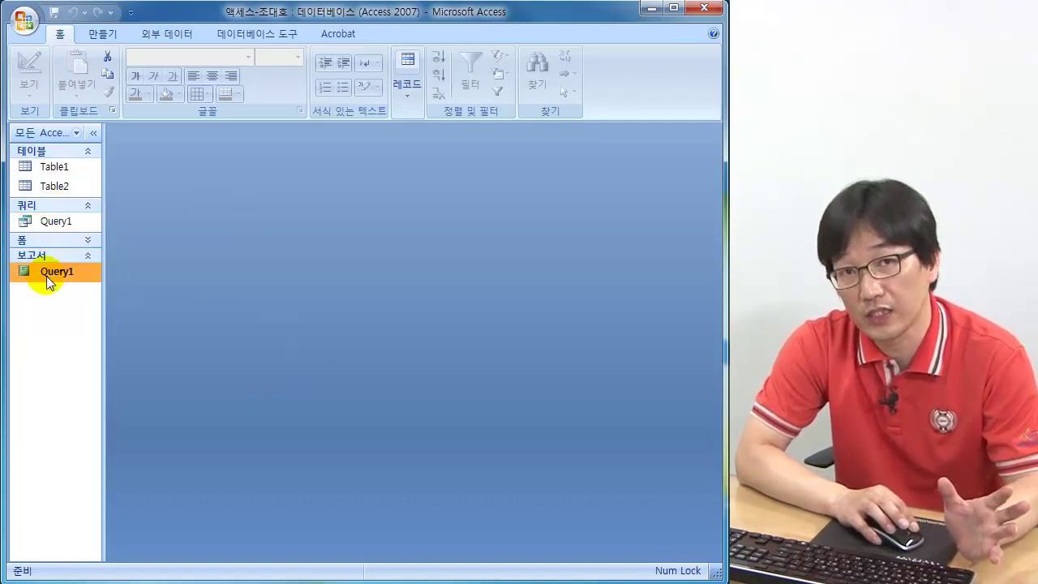
double_click(50, 223)
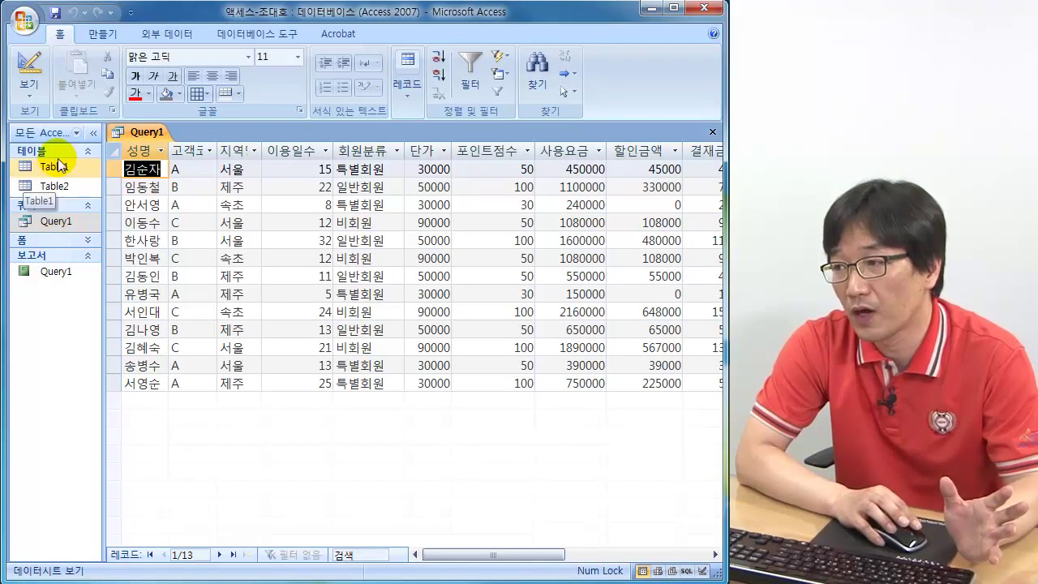
Show Query1 in Design view and open the 포인트점수 field's expression in the Expression Builder
click(33, 73)
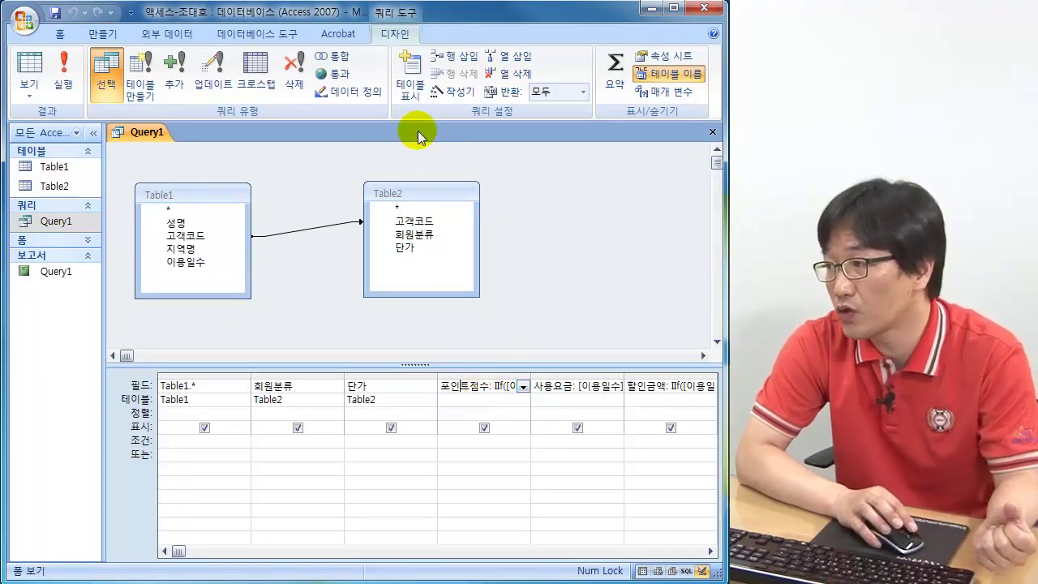
click(455, 94)
drag(347, 121, 365, 189)
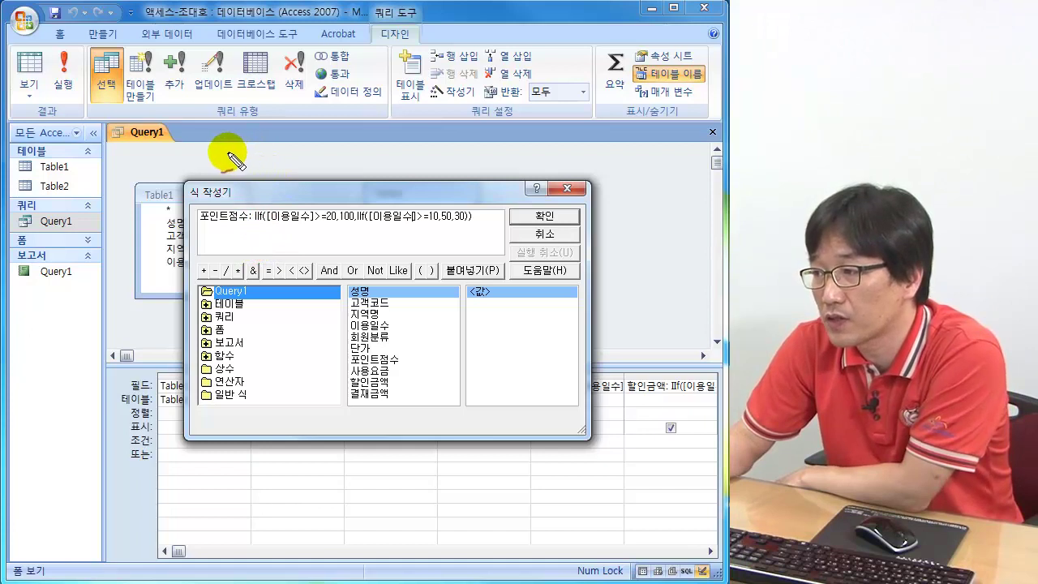
Annotate the Excel formula =IF(A1>=20,100,IF(A1>=10,50,10)) above the 포인트점수 expression for comparison
drag(226, 155, 240, 154)
drag(227, 162, 241, 161)
mouse_move(249, 150)
mouse_down()
mouse_move(274, 160)
mouse_move(261, 162)
mouse_move(311, 153)
mouse_move(313, 185)
mouse_up()
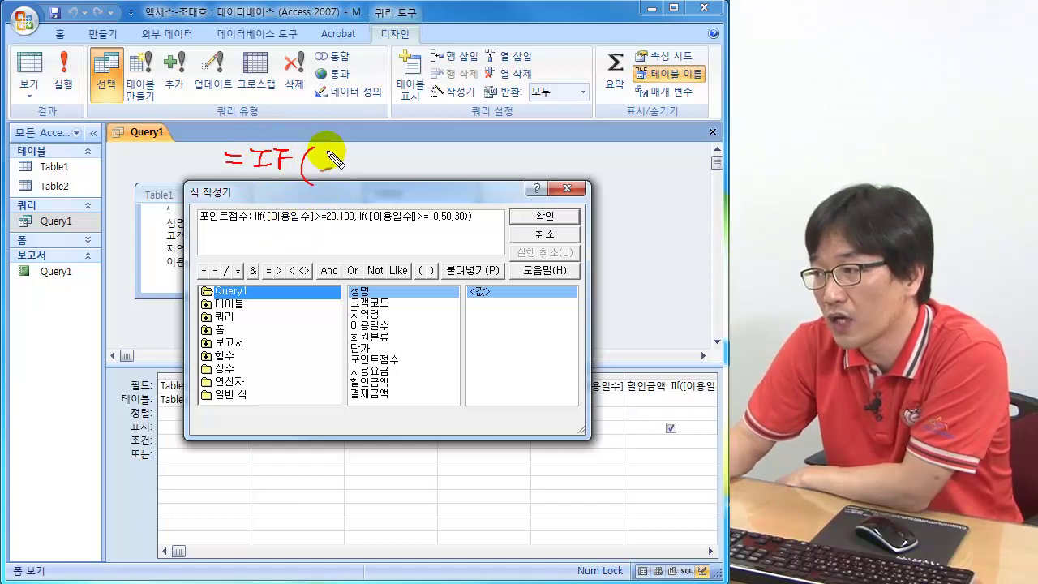
mouse_move(328, 171)
mouse_down()
mouse_move(372, 157)
mouse_move(366, 173)
mouse_move(396, 156)
mouse_move(452, 173)
mouse_move(475, 160)
mouse_move(487, 185)
mouse_move(517, 151)
mouse_move(509, 164)
mouse_move(542, 188)
mouse_move(559, 167)
mouse_move(567, 175)
mouse_move(608, 156)
mouse_move(625, 167)
mouse_move(624, 198)
mouse_up()
drag(643, 159, 687, 172)
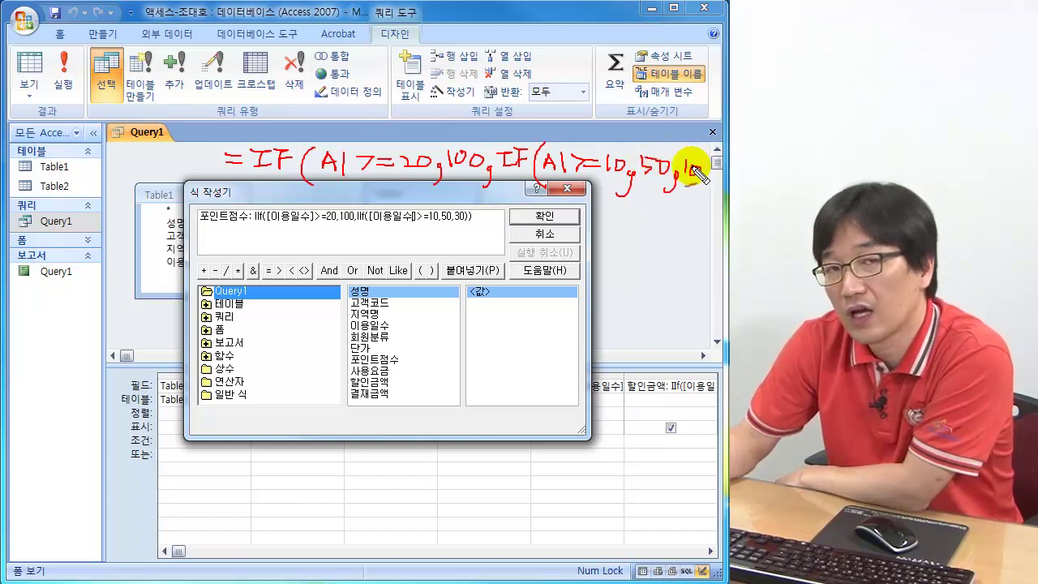
mouse_move(698, 149)
mouse_down()
mouse_move(700, 188)
mouse_move(713, 191)
mouse_up()
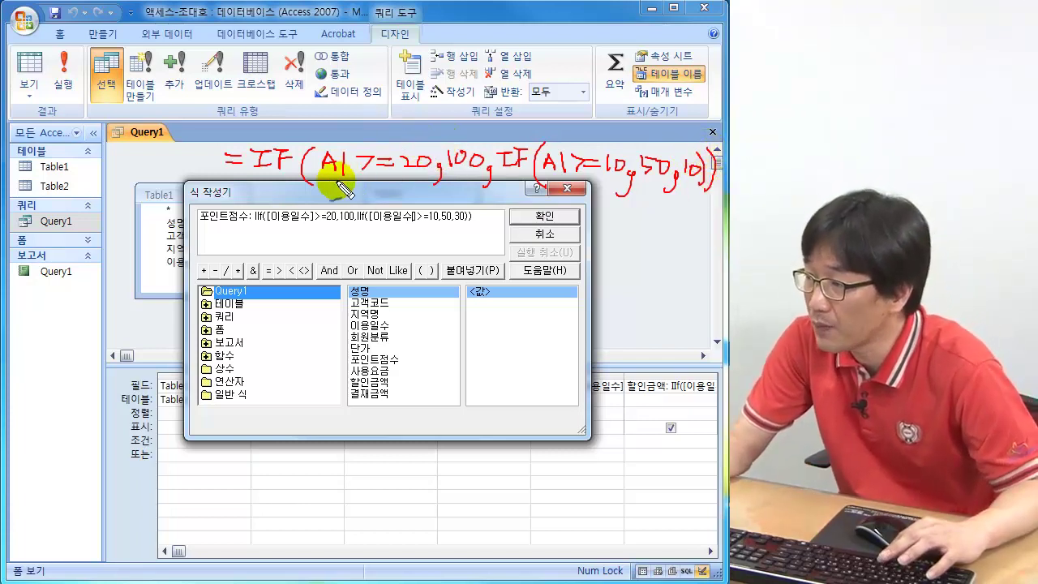
Examine the annotated Excel formula's arguments: the condition, the value and the nested IF with its two outcomes
drag(318, 173, 420, 172)
drag(345, 130, 401, 141)
mouse_move(451, 119)
mouse_down()
mouse_move(463, 135)
mouse_move(463, 116)
mouse_move(456, 127)
mouse_move(571, 146)
mouse_move(699, 144)
mouse_up()
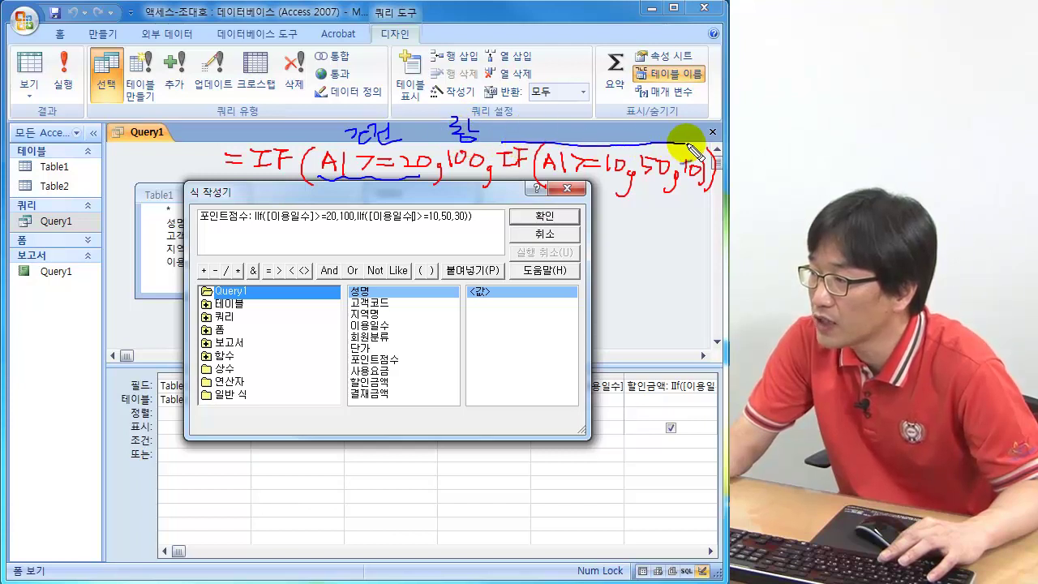
drag(496, 174, 686, 174)
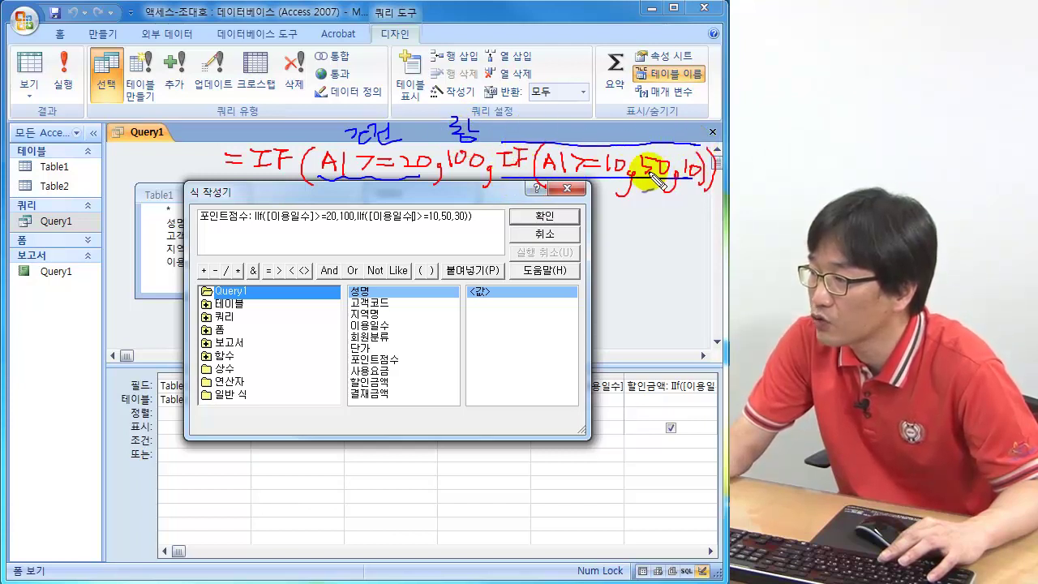
mouse_move(552, 162)
mouse_down()
mouse_move(568, 143)
mouse_move(573, 188)
mouse_move(607, 135)
mouse_move(649, 144)
mouse_move(622, 149)
mouse_move(597, 114)
mouse_move(673, 146)
mouse_up()
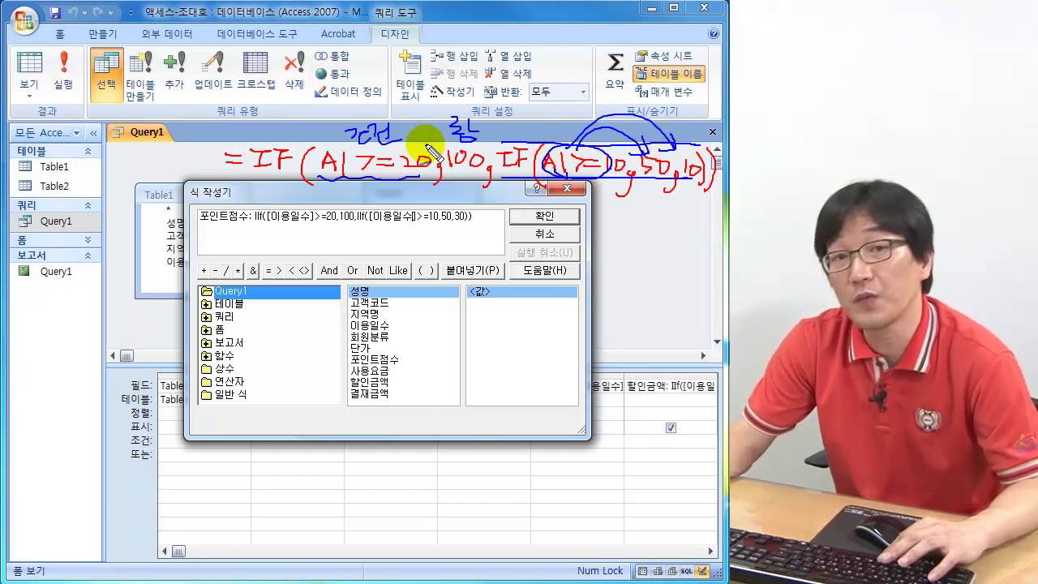
Match the outer part of the Access expression to the Excel formula: IIf, the 이용일수 field, >=20 and the value 100
click(257, 218)
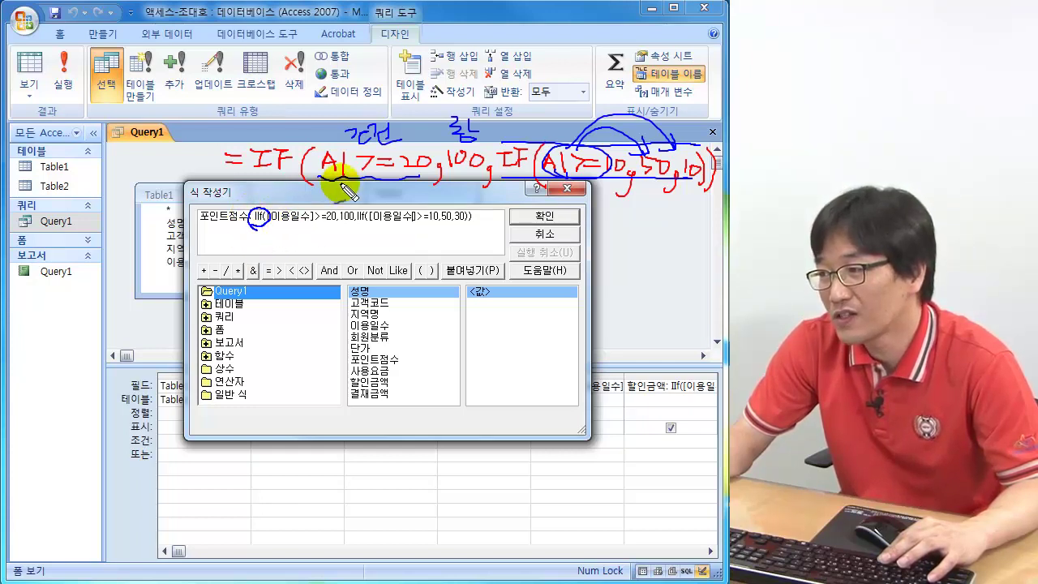
drag(275, 220, 313, 219)
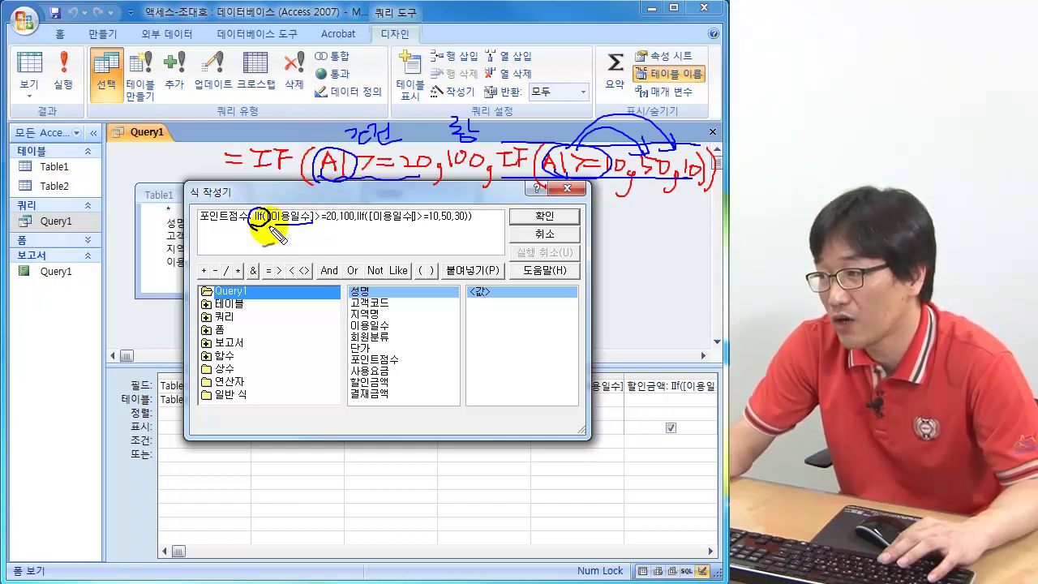
mouse_move(222, 241)
mouse_down()
mouse_move(254, 236)
mouse_move(268, 249)
mouse_move(301, 226)
mouse_move(297, 236)
mouse_move(328, 243)
mouse_move(369, 240)
mouse_move(368, 266)
mouse_move(399, 247)
mouse_move(440, 247)
mouse_move(463, 253)
mouse_move(446, 290)
mouse_up()
drag(480, 232, 505, 254)
mouse_move(505, 244)
mouse_down()
mouse_move(516, 243)
mouse_move(532, 279)
mouse_up()
mouse_move(470, 256)
mouse_down()
mouse_move(466, 298)
mouse_move(488, 270)
mouse_move(520, 292)
mouse_up()
drag(476, 294, 476, 318)
mouse_move(487, 305)
mouse_down()
mouse_move(504, 306)
mouse_move(510, 339)
mouse_up()
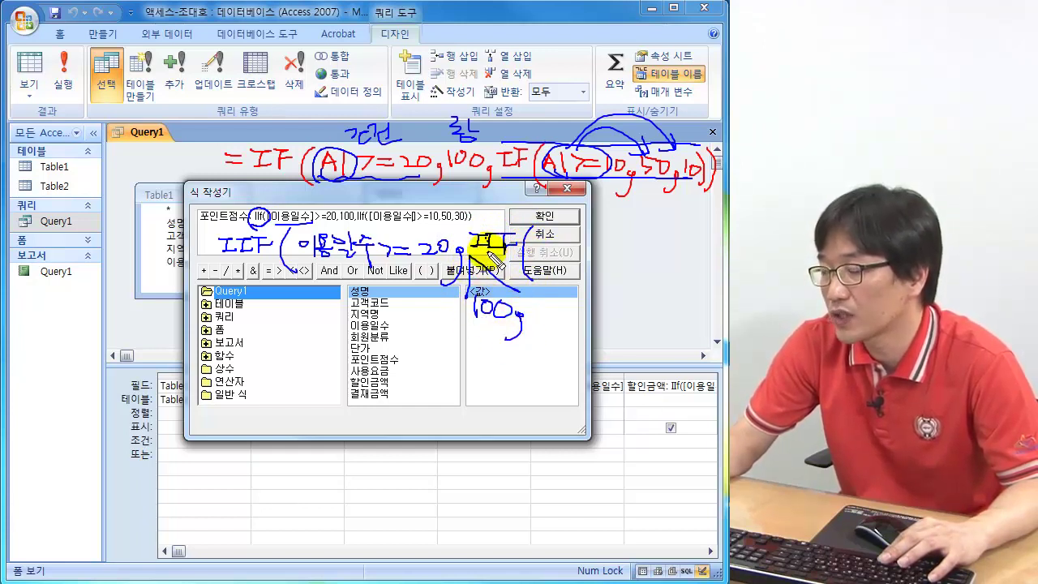
Trace the nested IIf with 이용일수>=10, 50 and 30, compare IIf with Excel's IF, and cancel the Expression Builder
mouse_move(545, 229)
mouse_down()
mouse_move(547, 244)
mouse_move(637, 257)
mouse_up()
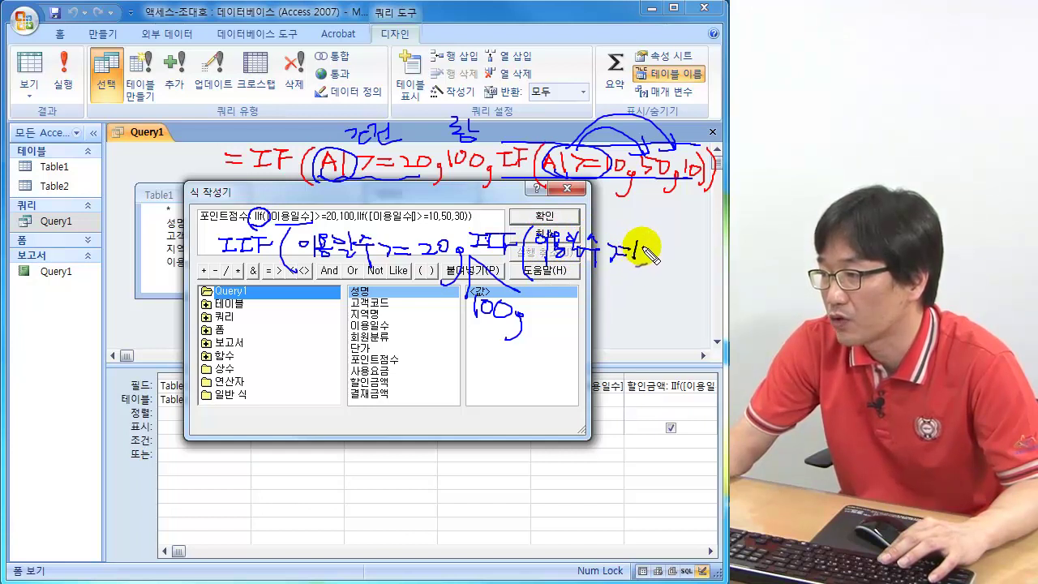
drag(645, 243, 642, 285)
mouse_move(674, 250)
mouse_down()
mouse_move(666, 268)
mouse_move(683, 259)
mouse_move(665, 307)
mouse_up()
mouse_move(689, 263)
mouse_down()
mouse_move(691, 284)
mouse_move(708, 279)
mouse_move(709, 307)
mouse_up()
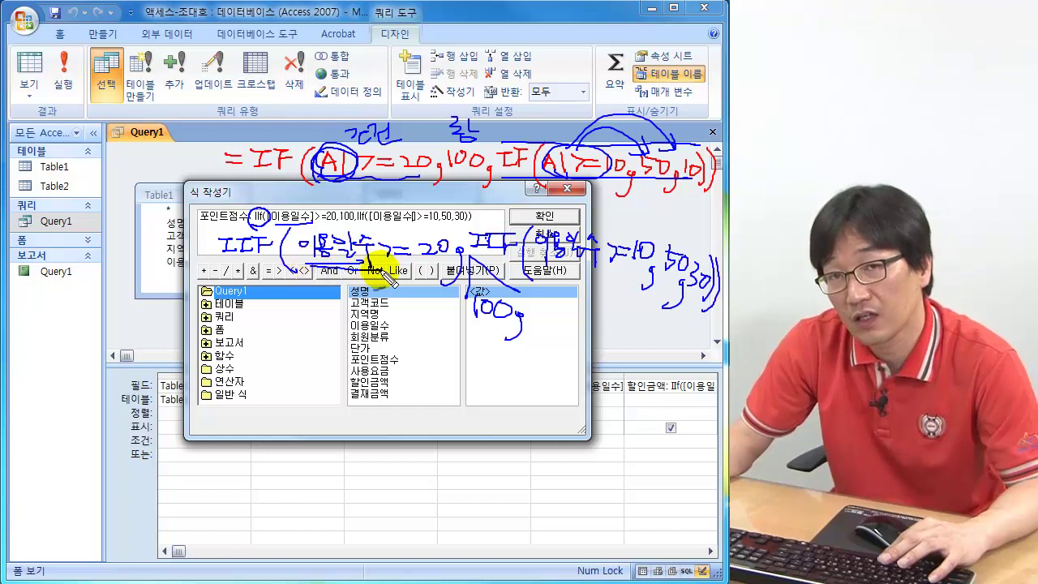
drag(288, 146, 255, 162)
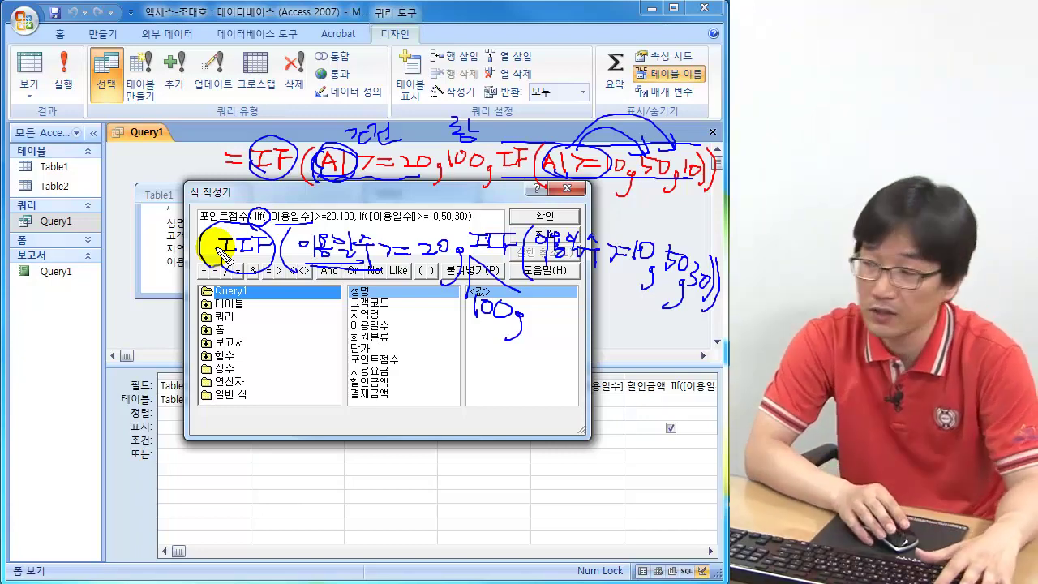
key(Caps_Lock)
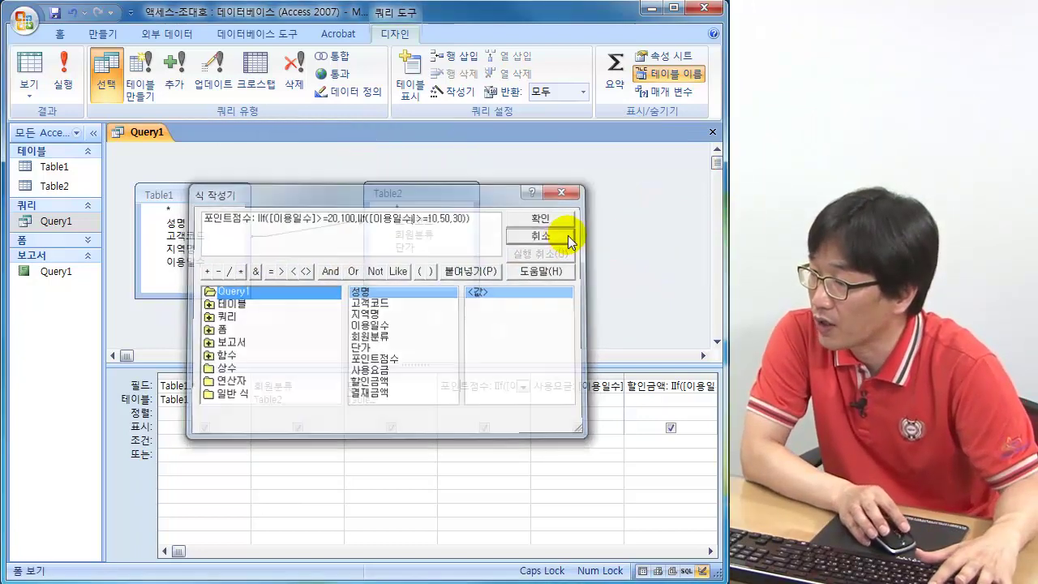
click(570, 234)
Open the report Query1 and show it in Design view
double_click(65, 272)
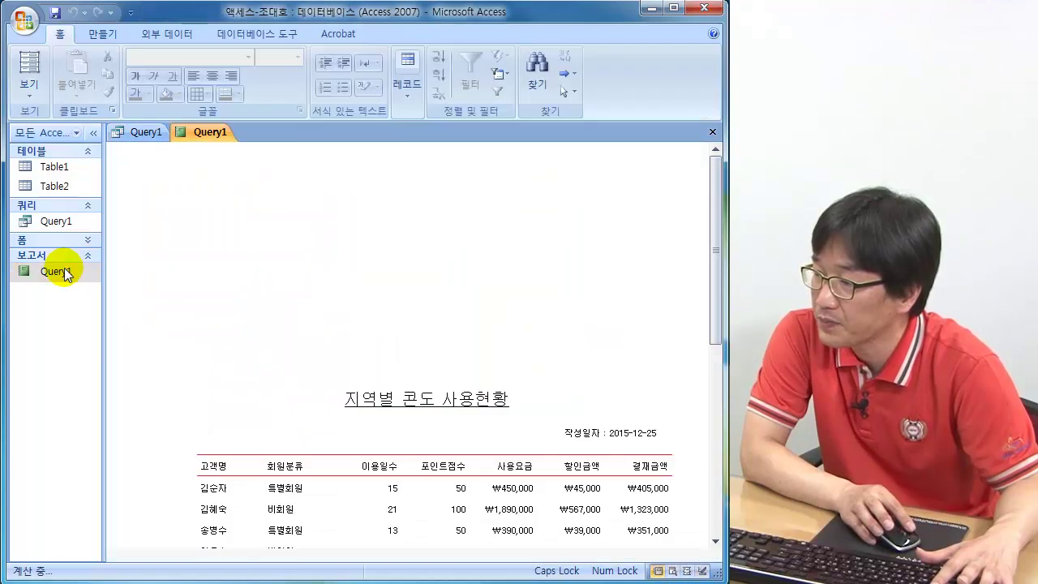
click(25, 84)
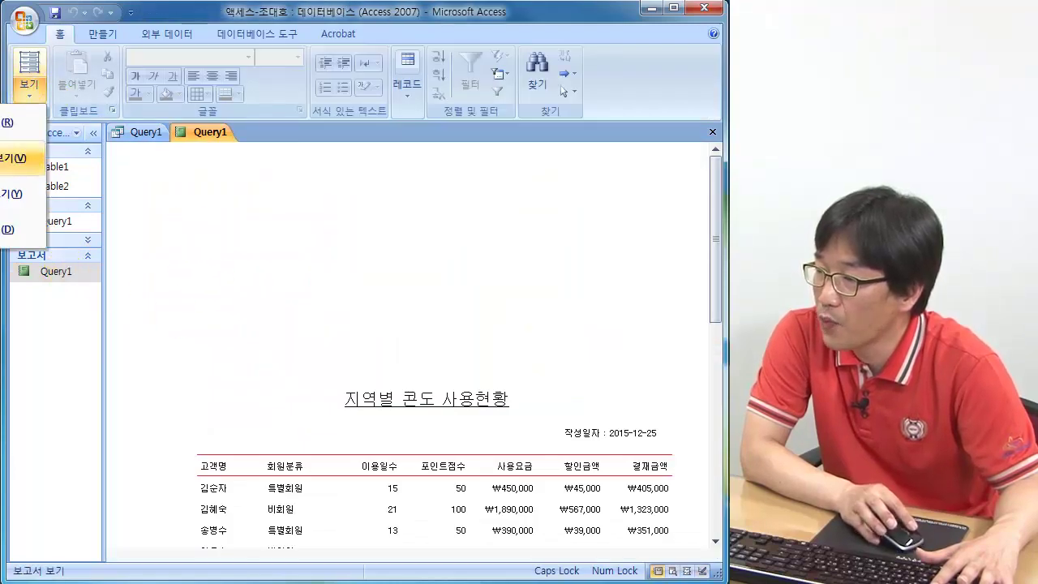
click(21, 231)
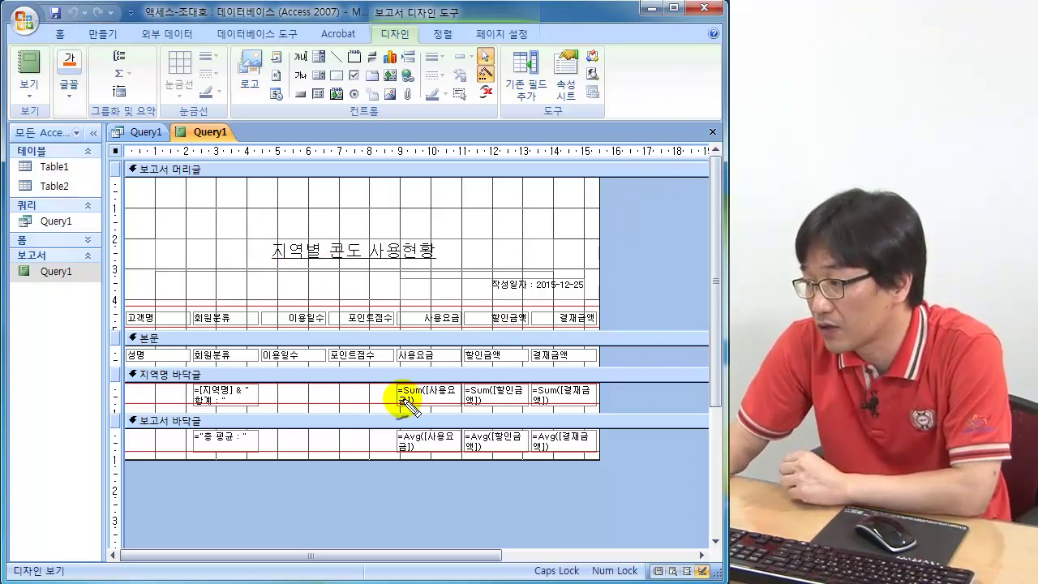
Examine the Sum expressions in the 지역명 바닥글 section and the Avg expressions in the 보고서 바닥글 section
mouse_move(422, 383)
mouse_down()
mouse_move(410, 381)
mouse_move(493, 398)
mouse_move(468, 387)
mouse_up()
mouse_move(557, 384)
mouse_down()
mouse_move(556, 398)
mouse_move(531, 394)
mouse_up()
mouse_move(397, 438)
mouse_down()
mouse_move(422, 431)
mouse_move(401, 441)
mouse_up()
mouse_move(489, 428)
mouse_down()
mouse_move(474, 443)
mouse_move(493, 438)
mouse_move(483, 430)
mouse_up()
mouse_move(547, 436)
mouse_down()
mouse_move(556, 440)
mouse_move(537, 445)
mouse_move(532, 431)
mouse_up()
mouse_move(436, 403)
mouse_down()
mouse_move(458, 395)
mouse_move(419, 414)
mouse_move(447, 443)
mouse_move(397, 458)
mouse_up()
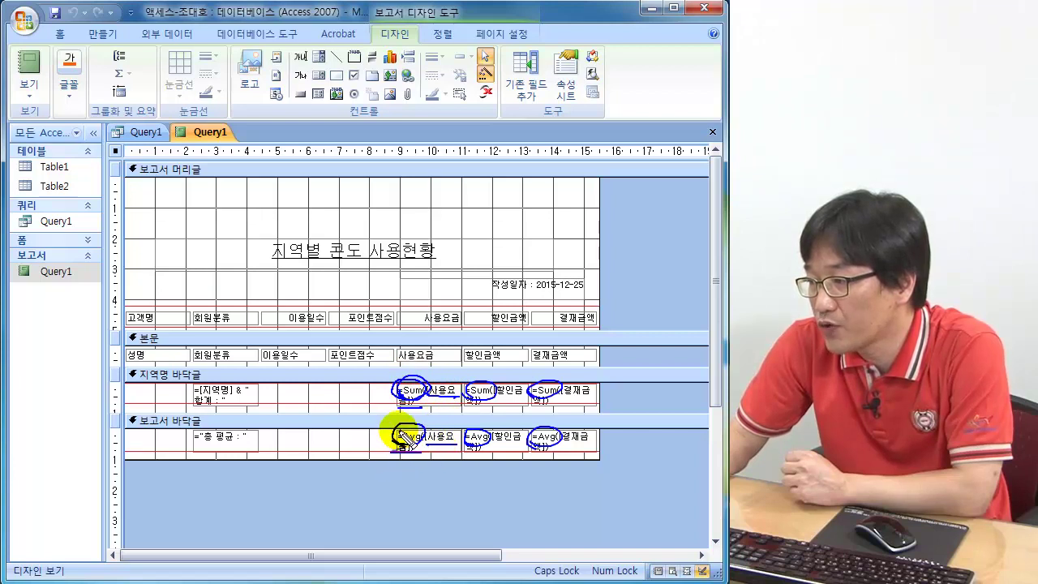
mouse_move(361, 428)
mouse_down()
mouse_move(364, 389)
mouse_move(365, 421)
mouse_move(370, 394)
mouse_move(381, 417)
mouse_move(378, 446)
mouse_up()
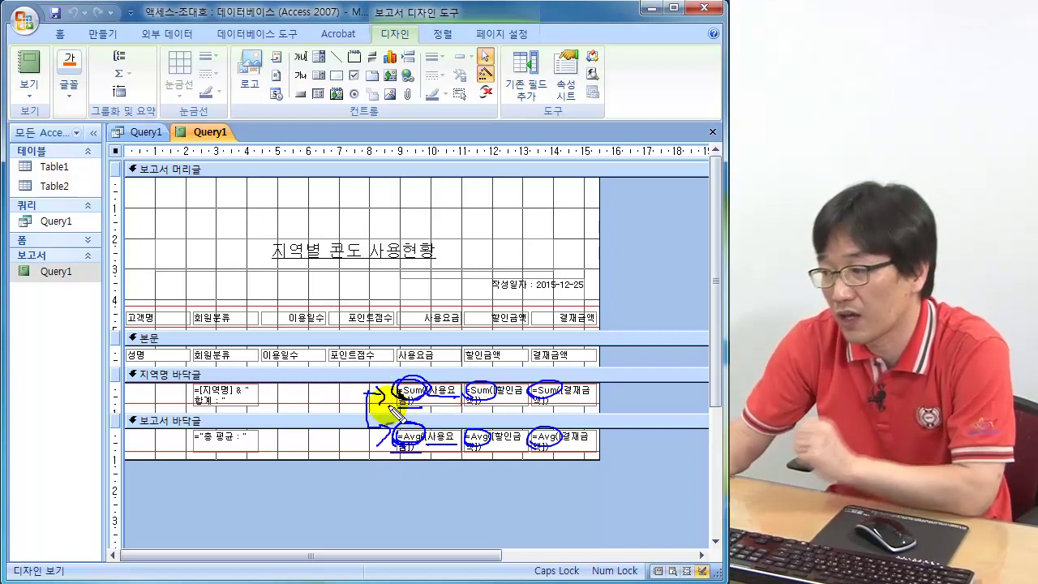
Show the report in Report view and trace how the 제주합계 row sums the 사용요금 amounts of its group
key(Escape)
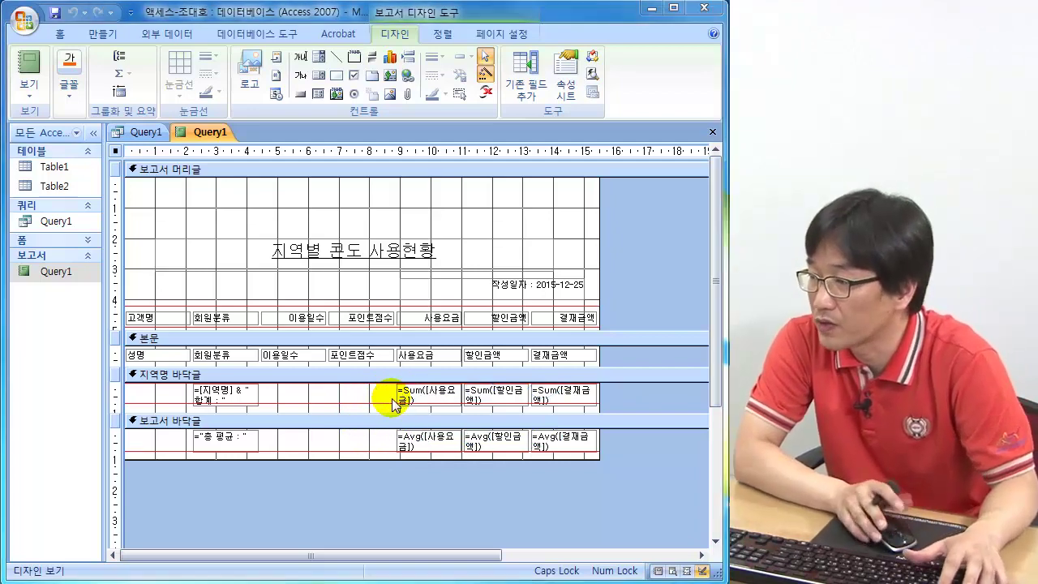
click(29, 68)
scroll(416, 371, down, 5)
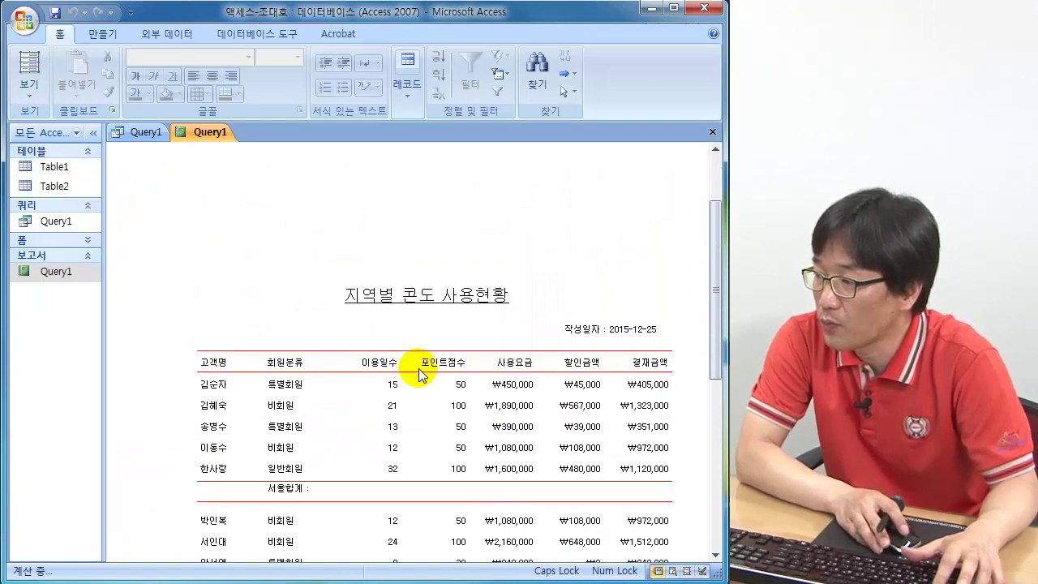
scroll(419, 373, down, 1)
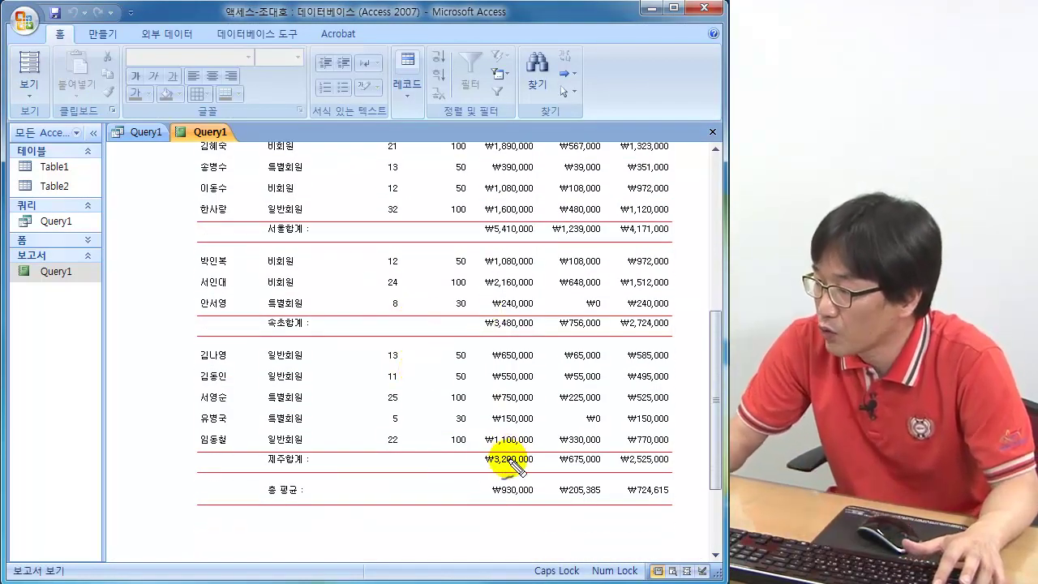
mouse_move(509, 475)
mouse_down()
mouse_move(519, 442)
mouse_move(478, 467)
mouse_up()
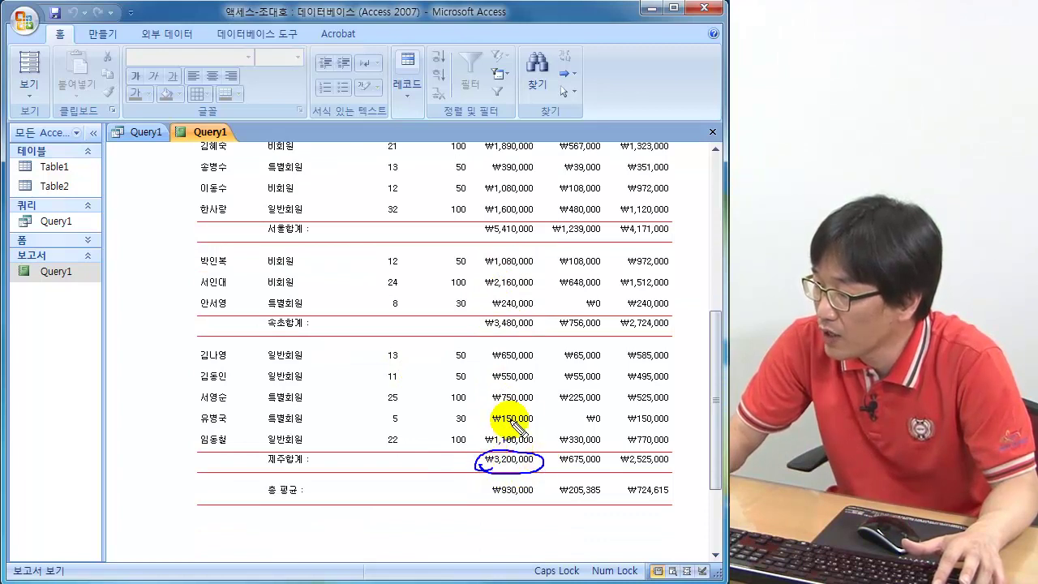
mouse_move(527, 348)
mouse_down()
mouse_move(545, 368)
mouse_move(529, 442)
mouse_move(538, 418)
mouse_move(545, 459)
mouse_up()
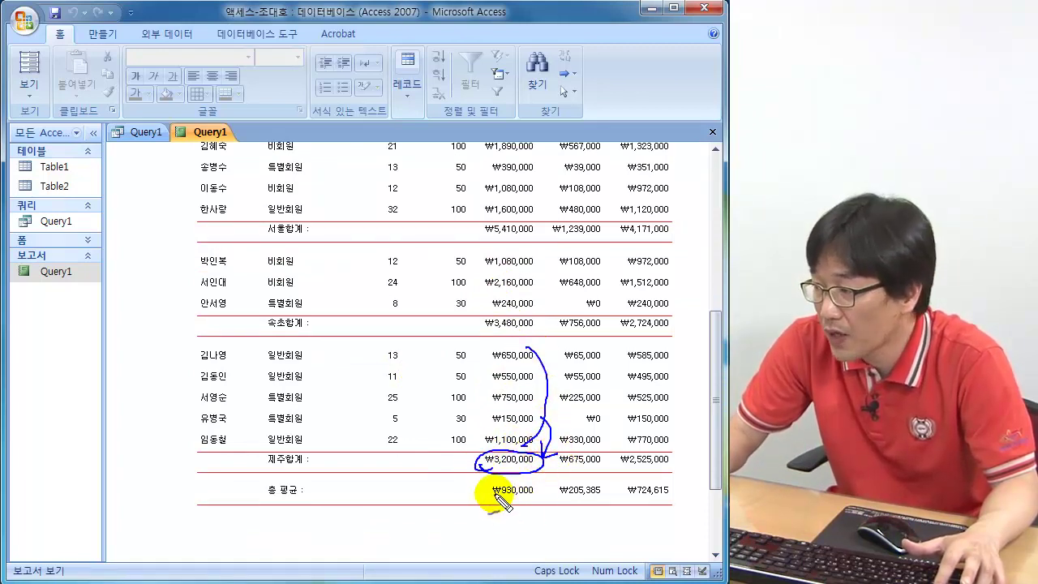
Trace the 총 평균 value of 사용요금 over all records and match the group totals to Sum and the overall average to Avg
mouse_move(494, 505)
mouse_down()
mouse_move(480, 486)
mouse_move(503, 511)
mouse_up()
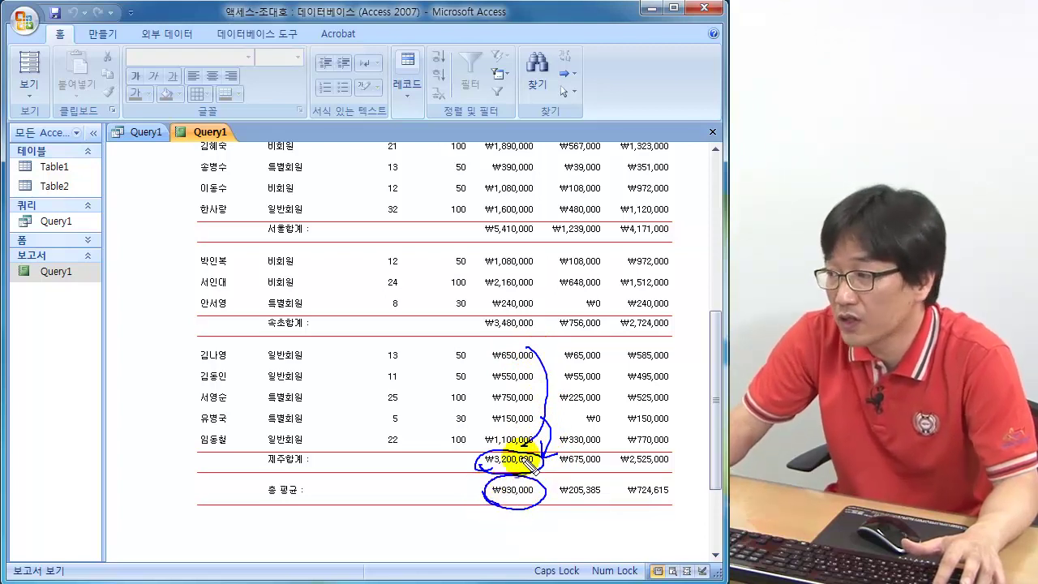
mouse_move(496, 429)
mouse_down()
mouse_move(425, 349)
mouse_move(442, 174)
mouse_move(490, 146)
mouse_up()
mouse_move(455, 401)
mouse_down()
mouse_move(456, 493)
mouse_move(429, 510)
mouse_move(468, 514)
mouse_up()
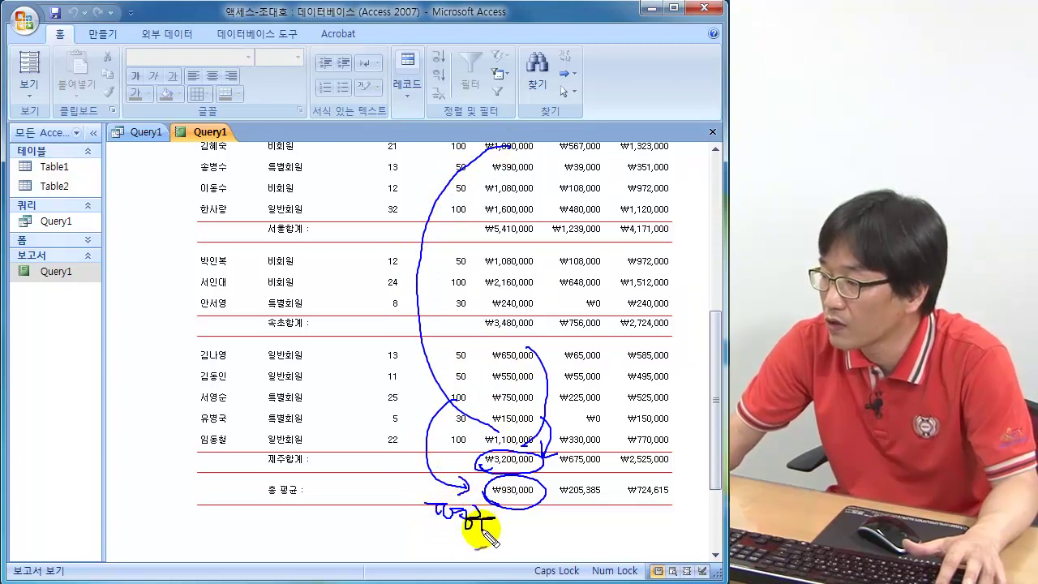
mouse_move(568, 433)
mouse_down()
mouse_move(621, 417)
mouse_move(620, 438)
mouse_up()
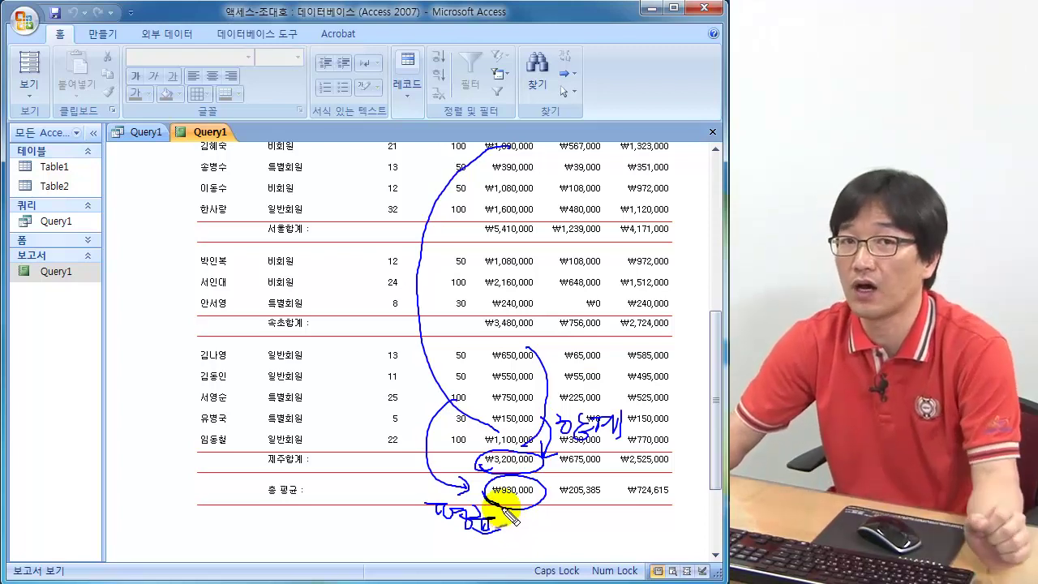
mouse_move(584, 372)
mouse_down()
mouse_move(591, 396)
mouse_move(628, 389)
mouse_up()
mouse_move(343, 505)
mouse_down()
mouse_move(348, 523)
mouse_move(377, 518)
mouse_move(382, 505)
mouse_move(403, 514)
mouse_up()
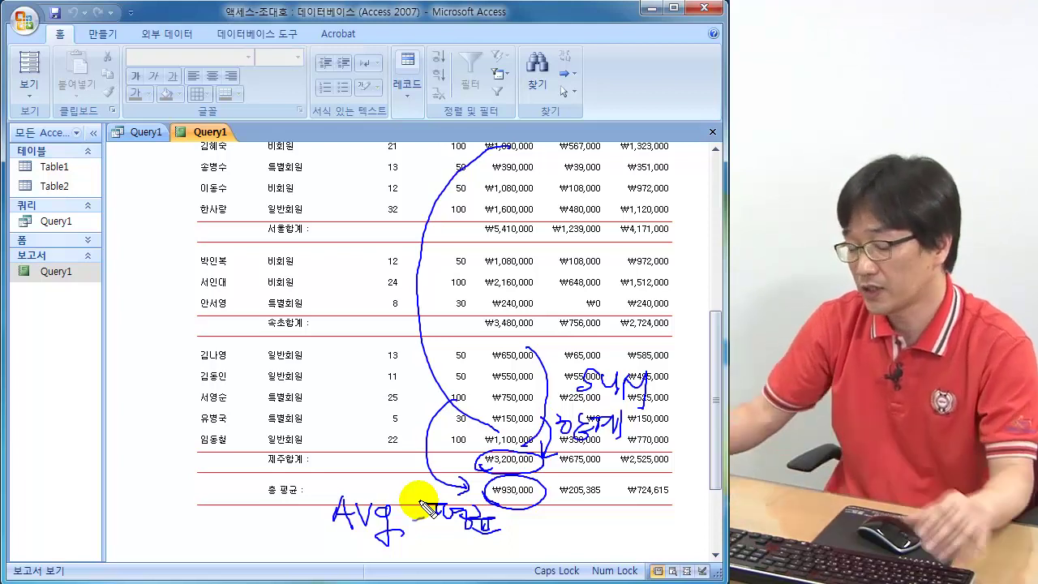
key(Escape)
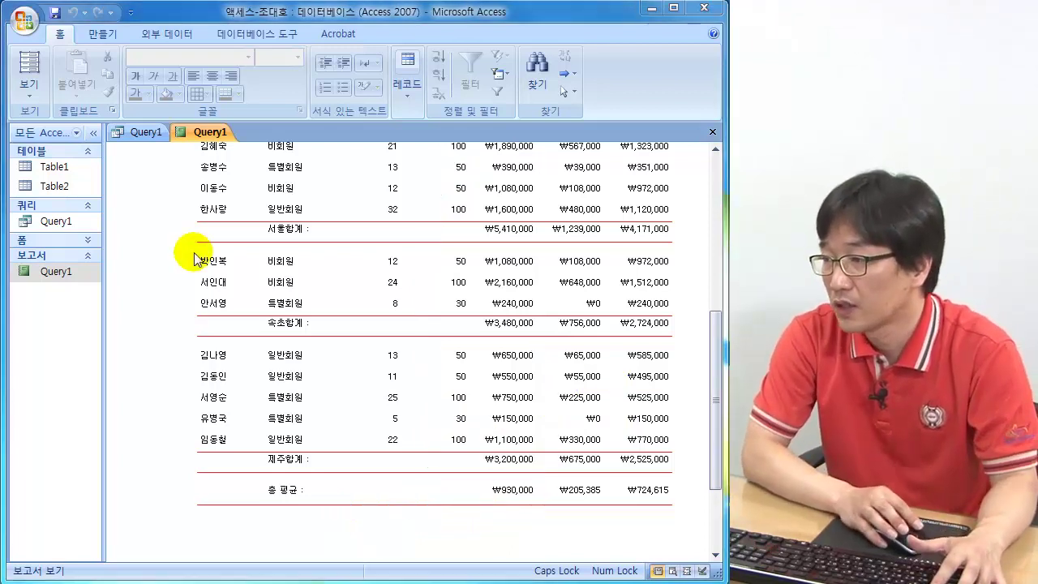
In the report's Design view, replace Avg with Count in the 사용요금 expression of the 보고서 바닥글 section
click(22, 95)
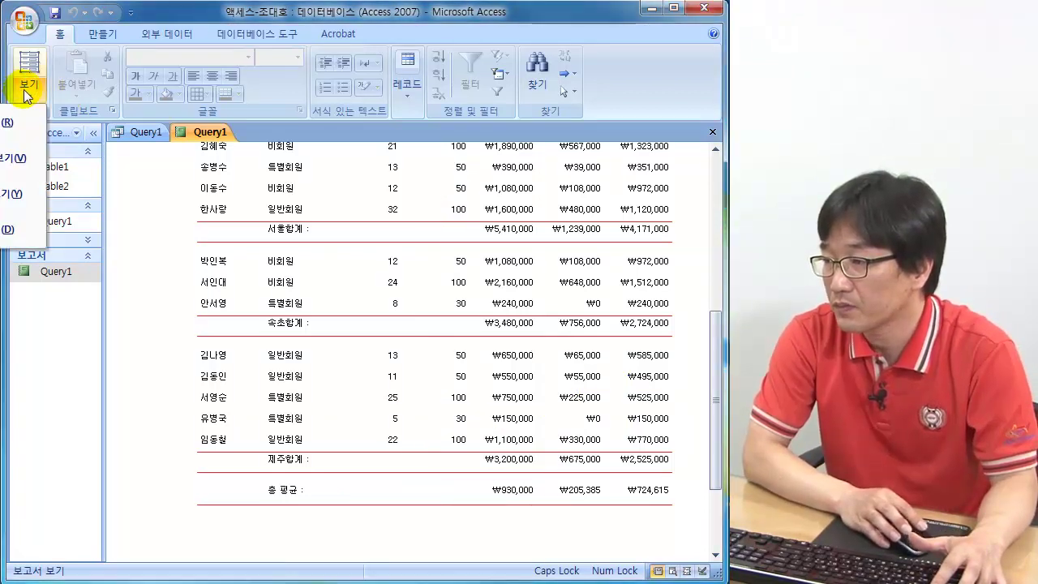
click(16, 229)
click(399, 441)
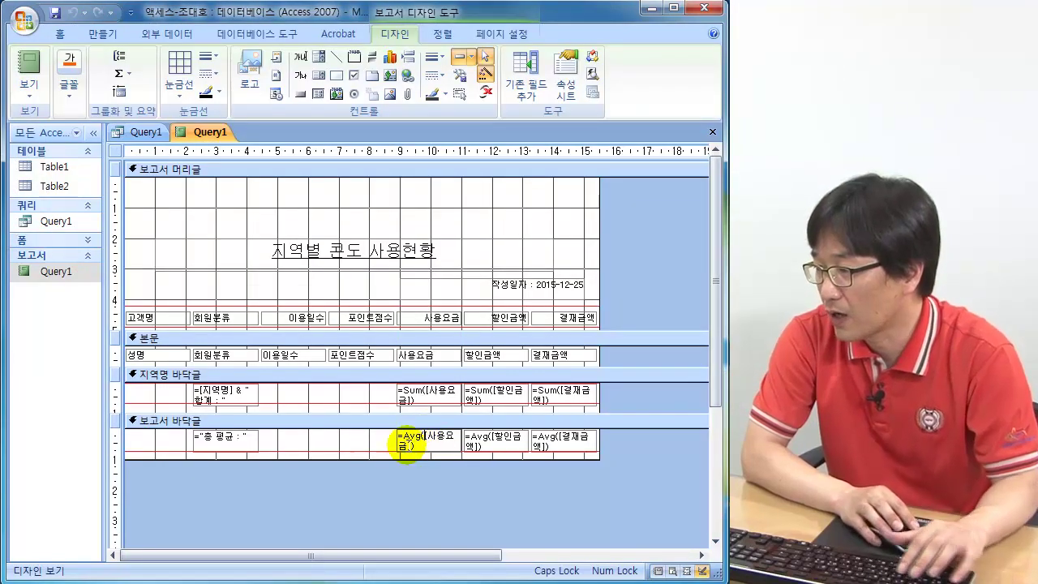
key(Delete)
key(Delete)
key(Delete)
key(Delete)
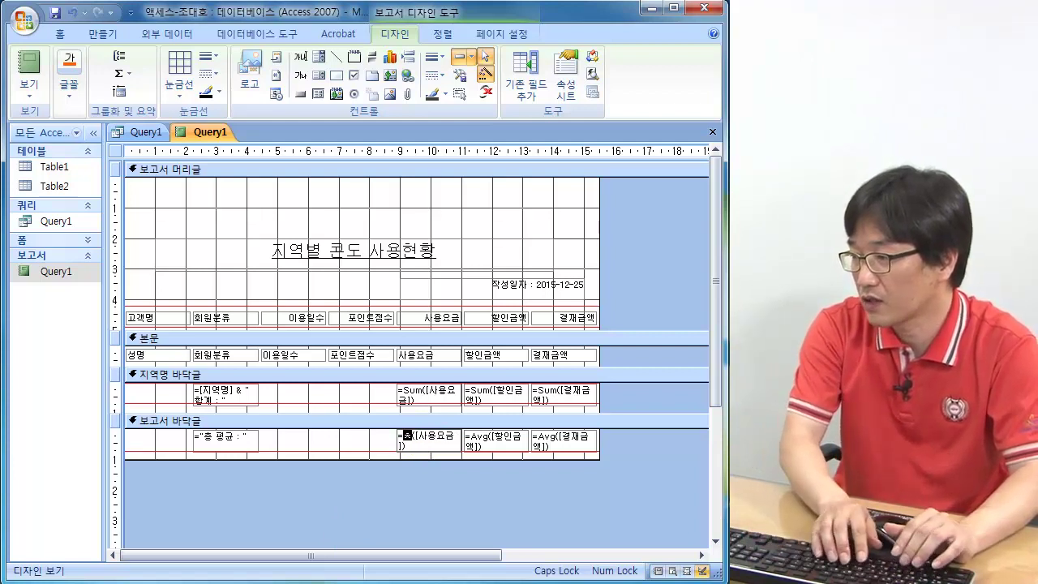
key(Hangul)
key(BackSpace)
text(COU)
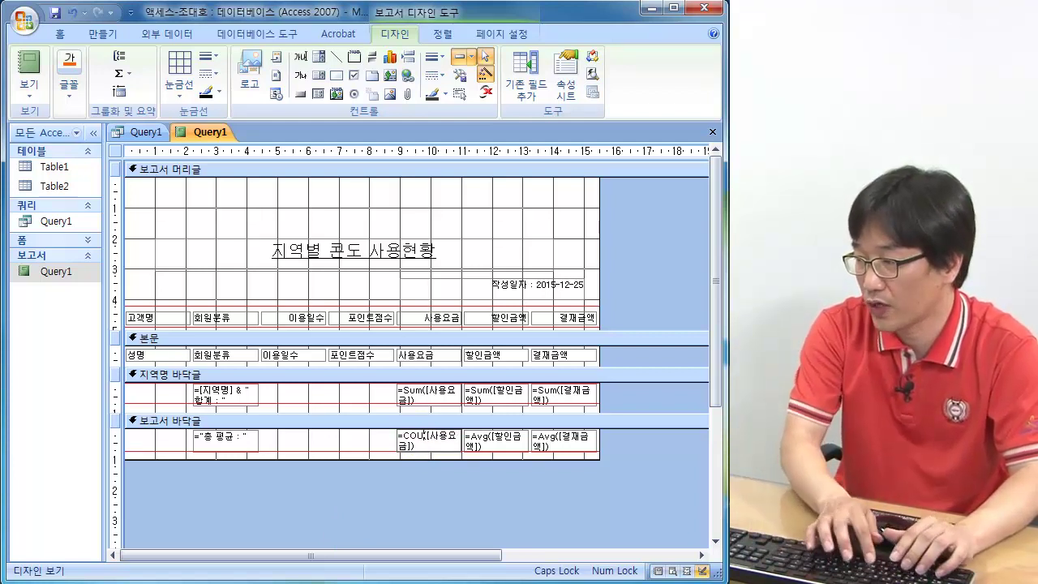
text(NT)
key(Return)
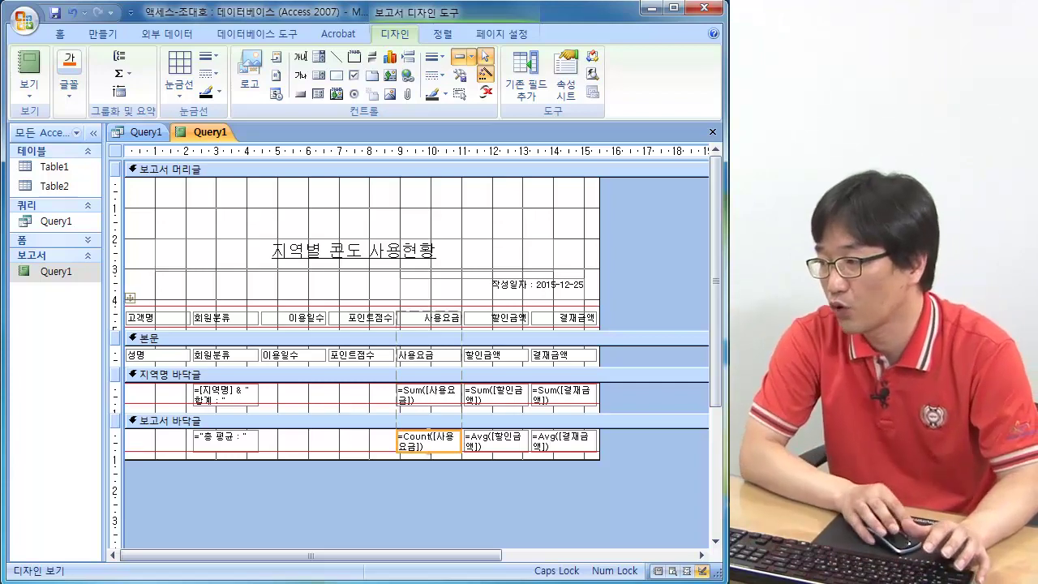
Show the report in Report view, examine the Count result for 사용요금 in the 총 평균 row, and minimize the window
click(29, 65)
scroll(527, 410, down, 8)
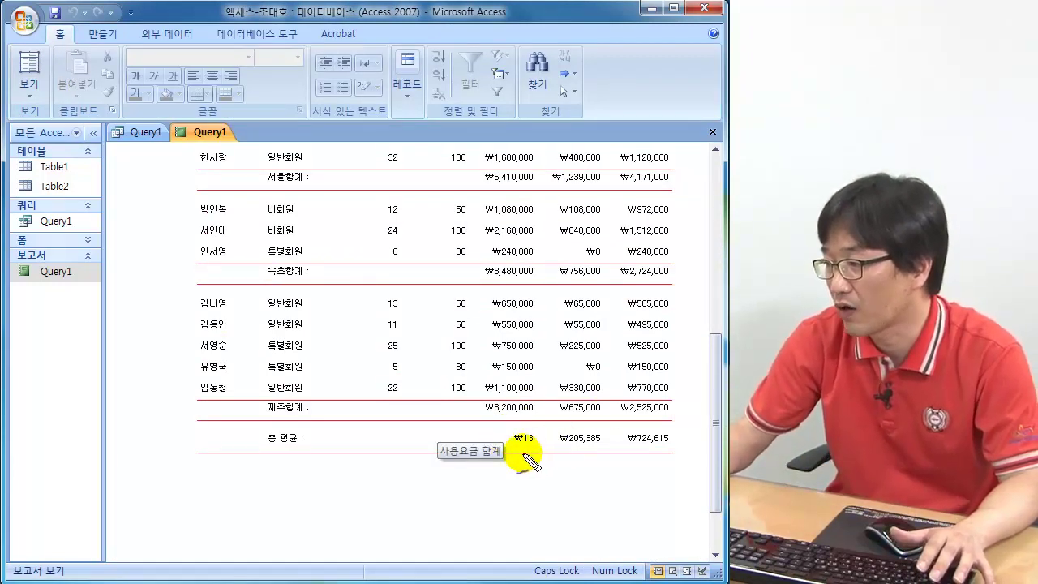
mouse_move(513, 448)
mouse_down()
mouse_move(535, 426)
mouse_move(514, 450)
mouse_up()
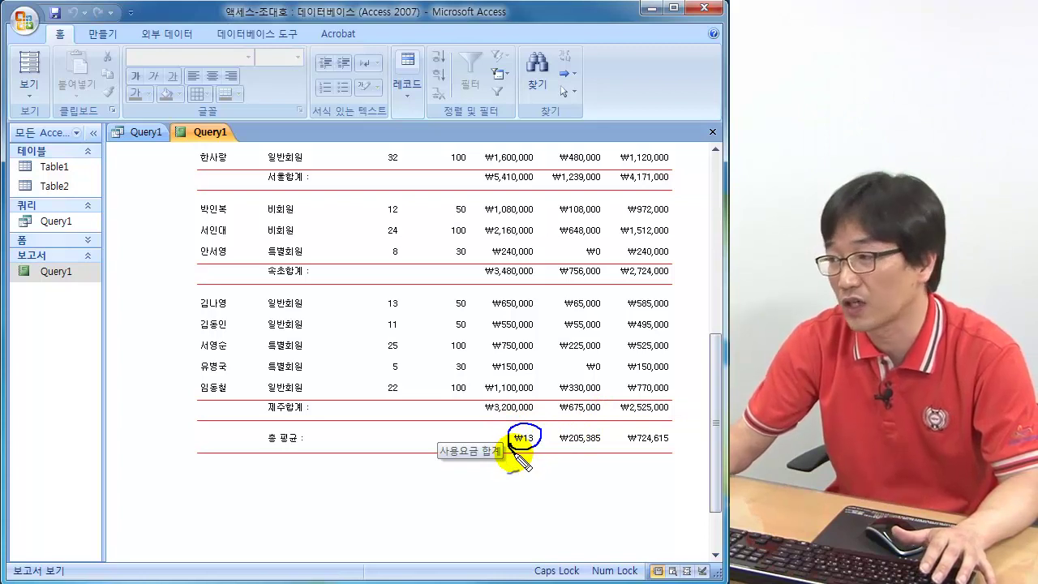
mouse_move(470, 395)
mouse_down()
mouse_move(405, 194)
mouse_move(442, 160)
mouse_up()
mouse_move(525, 470)
mouse_down()
mouse_move(572, 475)
mouse_move(578, 500)
mouse_up()
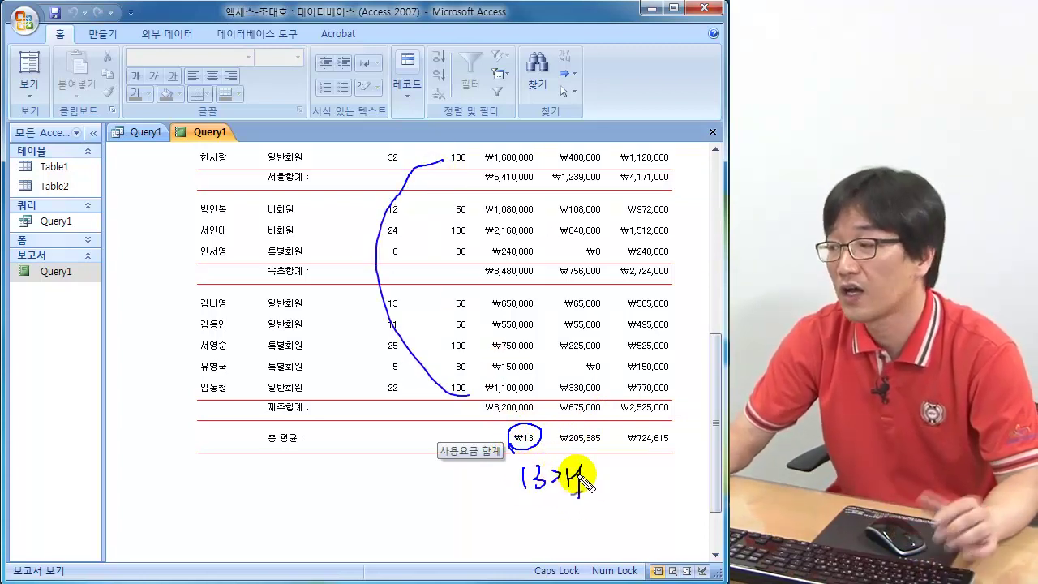
drag(397, 395, 396, 472)
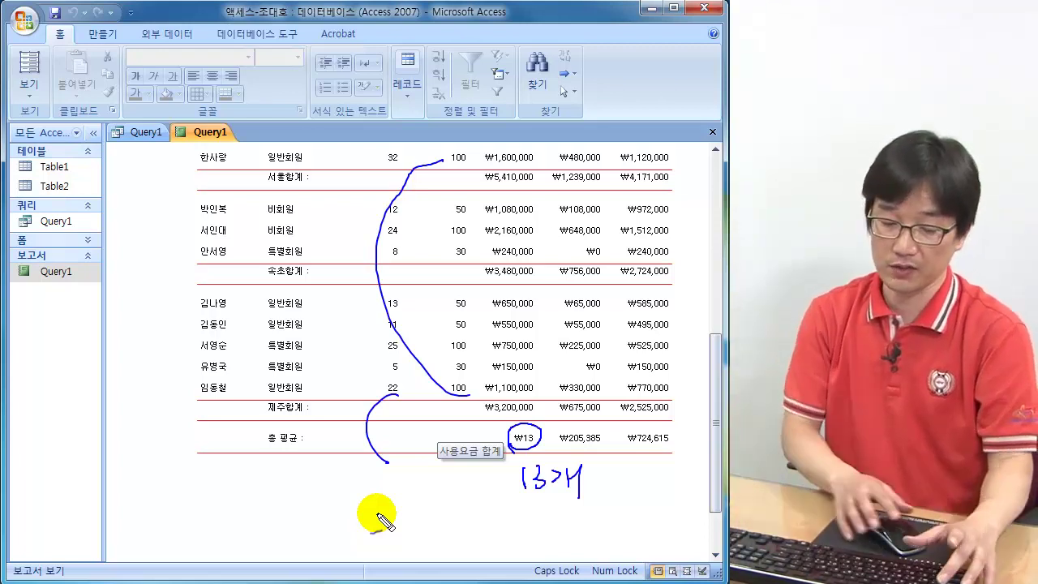
key(Escape)
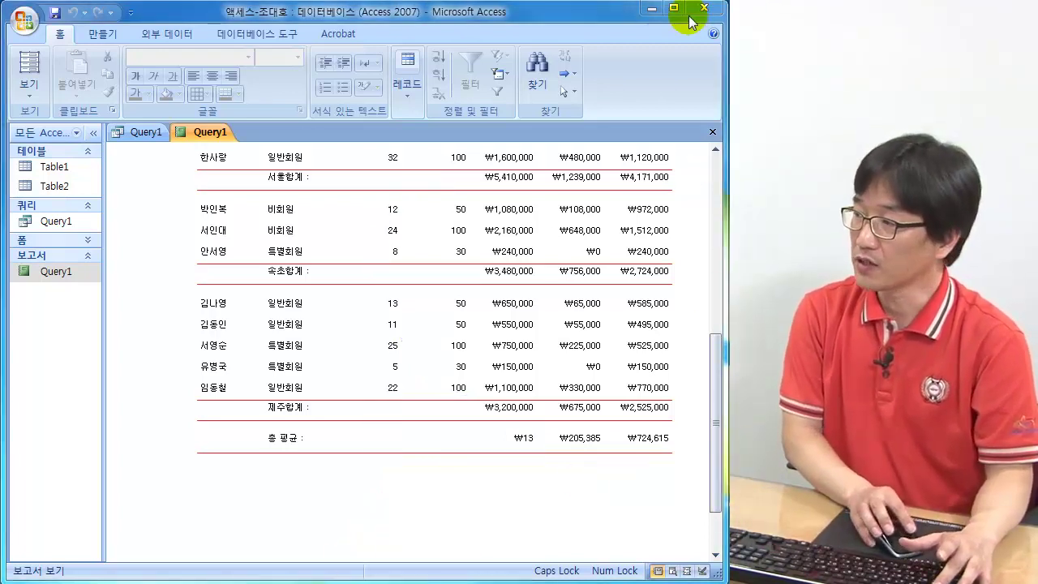
click(652, 10)
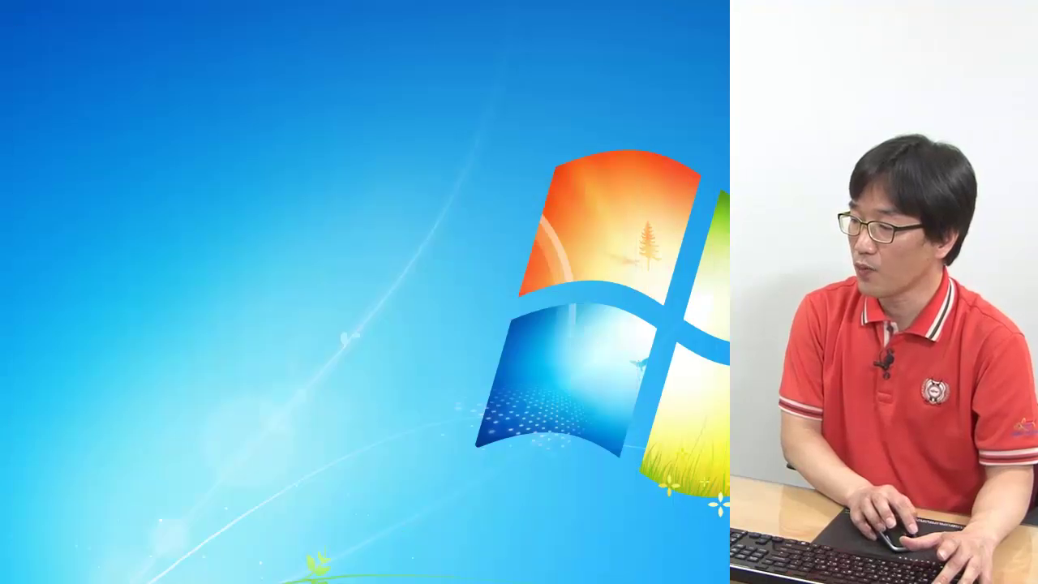